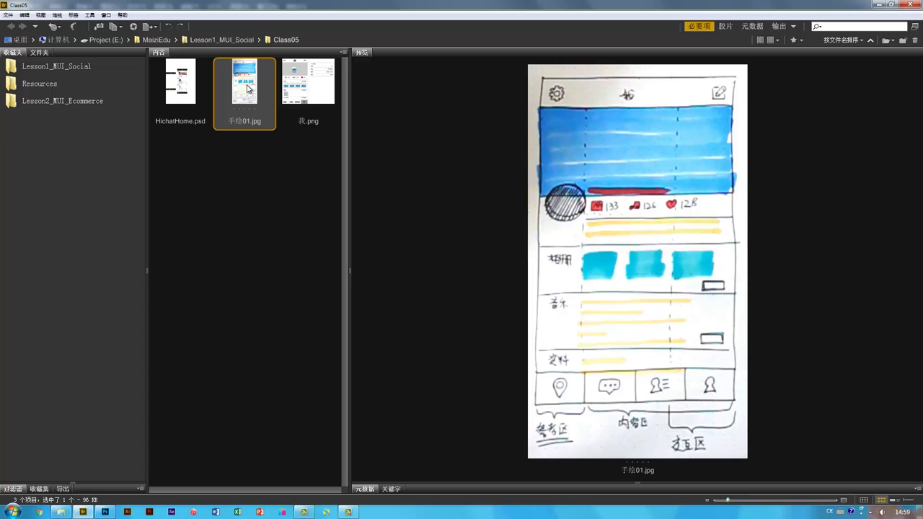
Step: Open 手绘01.jpg in Photoshop and create an independent smart object copy of the Home layer in HichatHome.psd
{"action": "mouse_move", "coordinate": [248, 88]}
{"action": "left_mouse_down"}
{"action": "mouse_move", "coordinate": [193, 456]}
{"action": "mouse_move", "coordinate": [106, 509]}
{"action": "mouse_move", "coordinate": [324, 48]}
{"action": "mouse_move", "coordinate": [353, 31]}
{"action": "left_mouse_up"}
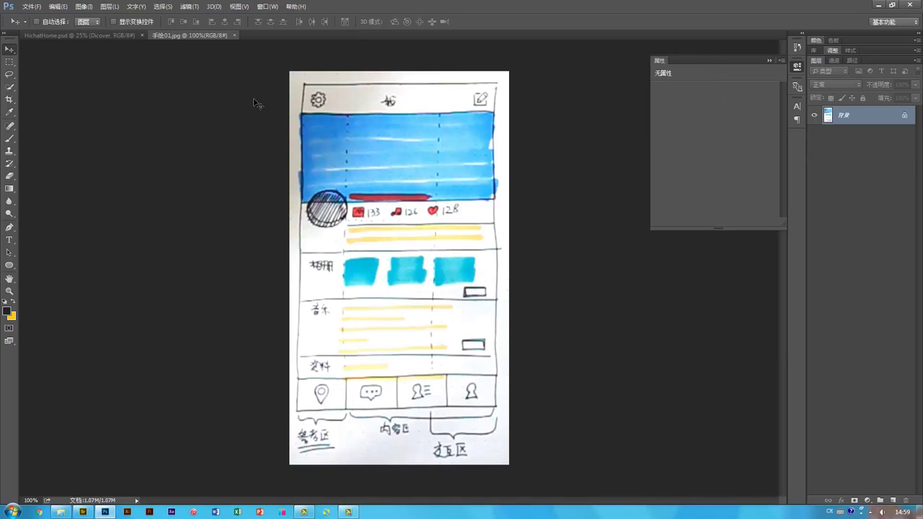
{"action": "left_click", "coordinate": [118, 35]}
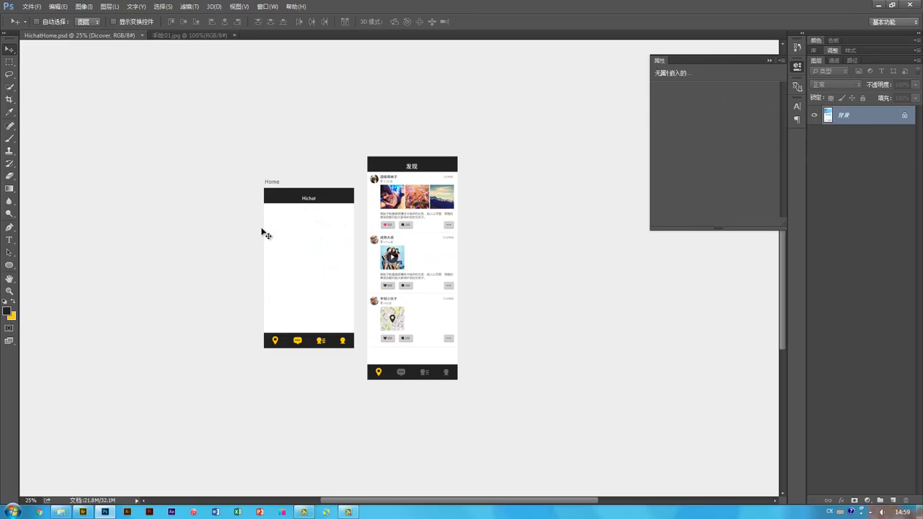
{"action": "left_click", "coordinate": [295, 249], "text": "ctrl"}
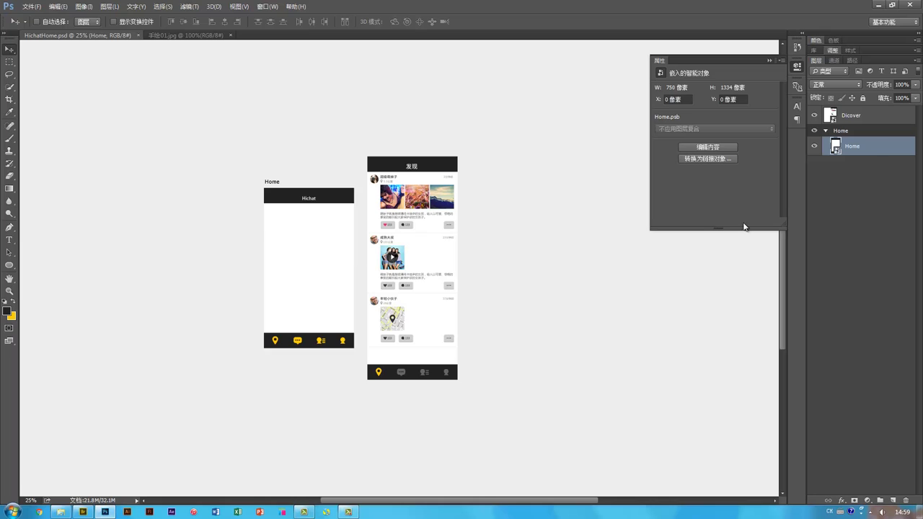
{"action": "right_click", "coordinate": [873, 151]}
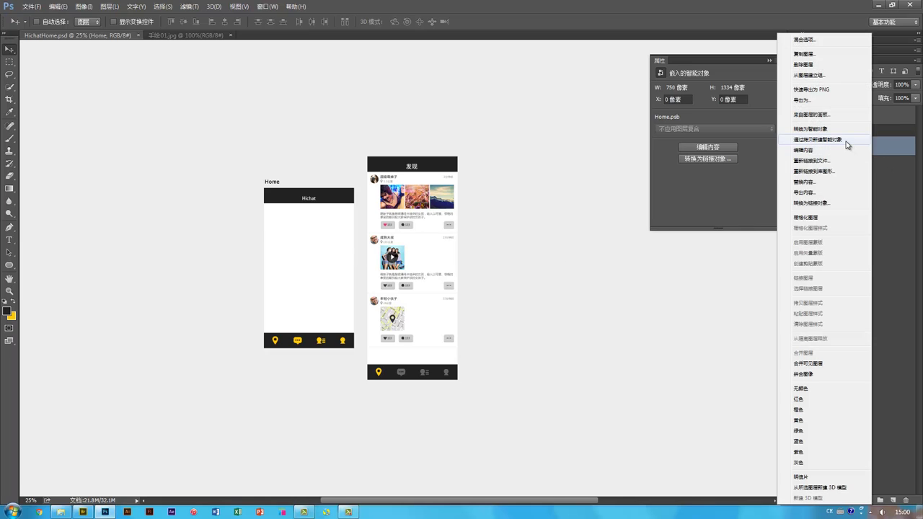
{"action": "left_click", "coordinate": [847, 141]}
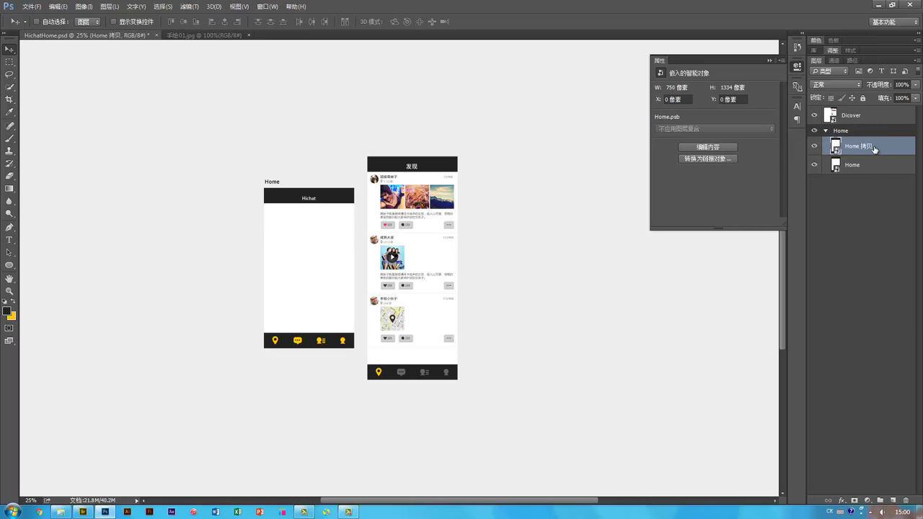
Step: Rename the copied Home layer Profile and bring it out of the Home artboard to the empty area beyond the 发现 screen
{"action": "double_click", "coordinate": [859, 148]}
{"action": "type", "text": "Profile"}
{"action": "key", "text": "Return"}
{"action": "key", "text": "ctrl+shift+bracketright"}
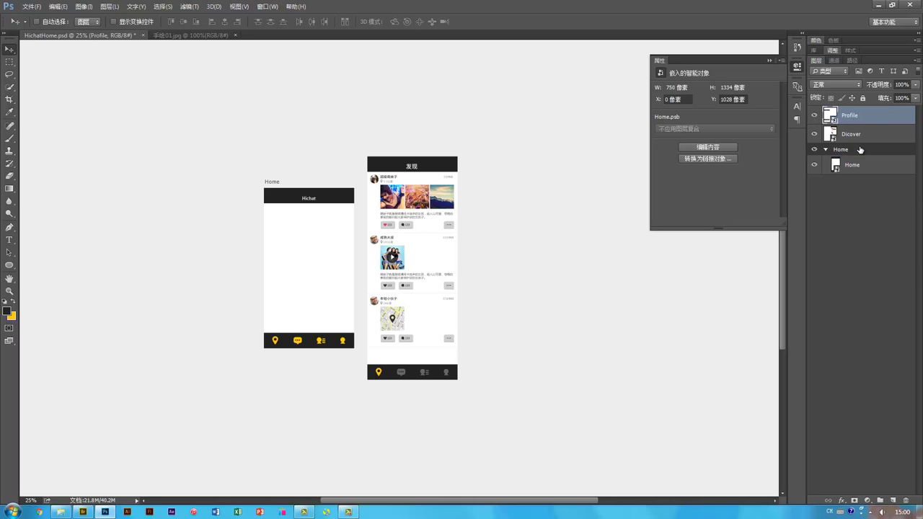
{"action": "left_click_drag", "start_coordinate": [285, 265], "coordinate": [492, 269]}
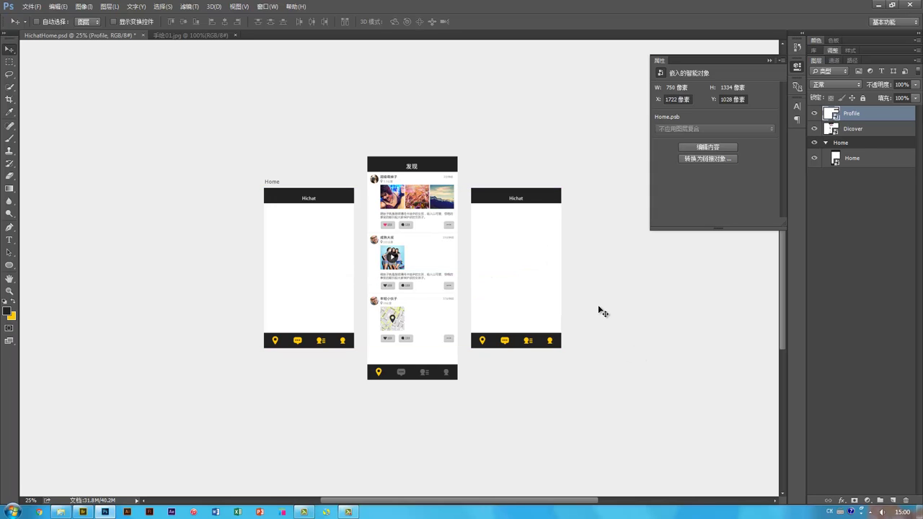
Step: In the Profile smart object, change the title to 我 and recolour the Discover, Message and Contact icons with the 发现 screen's inactive grey
{"action": "double_click", "coordinate": [832, 114]}
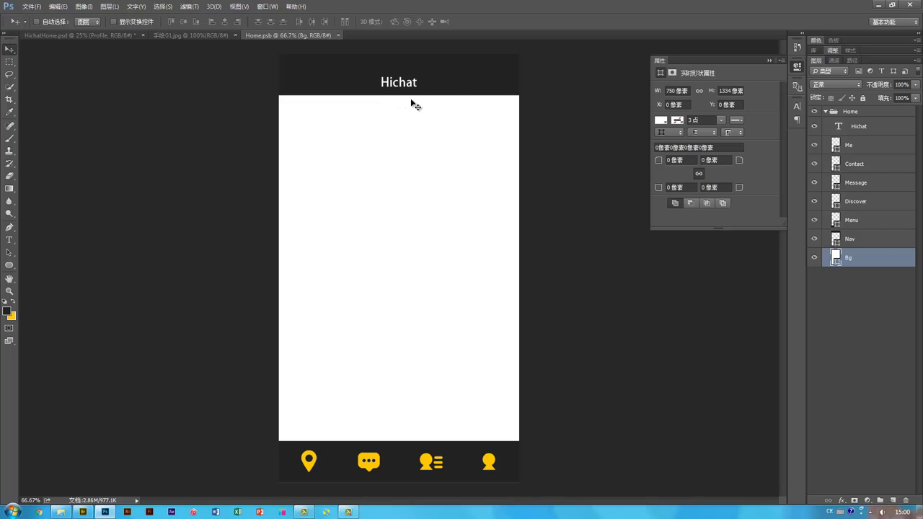
{"action": "key", "text": "ctrl+Tab"}
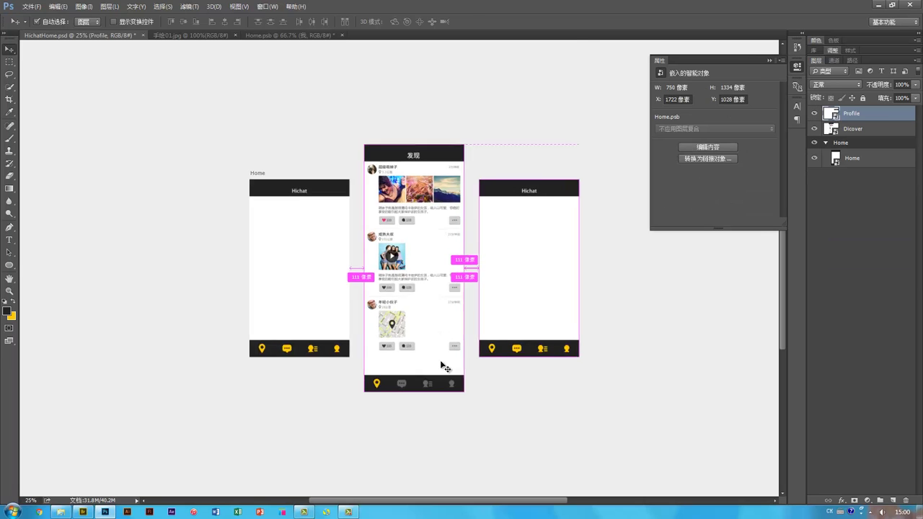
{"action": "scroll", "coordinate": [440, 360], "scroll_direction": "up", "scroll_amount": 4}
{"action": "left_click_drag", "start_coordinate": [581, 307], "coordinate": [388, 348]}
{"action": "left_click_drag", "start_coordinate": [238, 363], "coordinate": [433, 365]}
{"action": "key", "text": "b"}
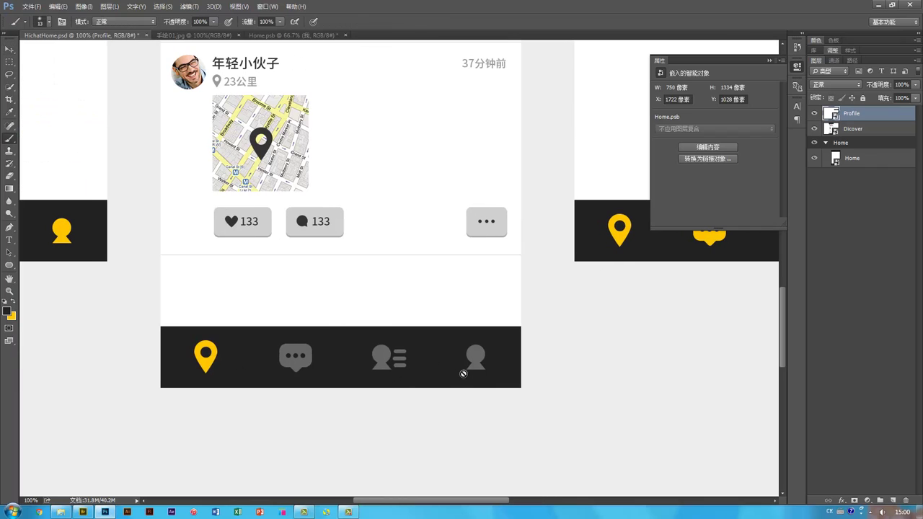
{"action": "key", "text": "super"}
{"action": "key", "text": "super"}
{"action": "key", "text": "v"}
{"action": "left_click", "coordinate": [296, 35]}
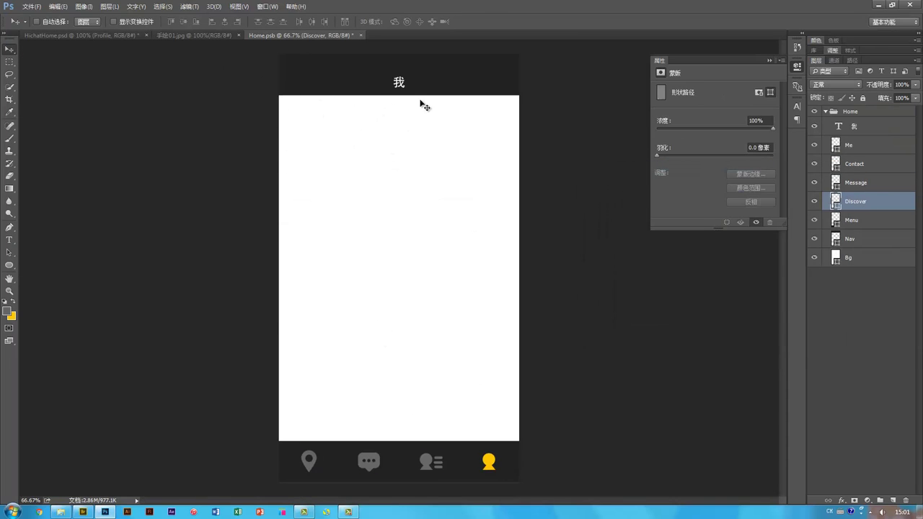
Step: Place AvatarBg.png from the Resources Images folder in Bridge into the profile screen and move it directly below the navigation bar
{"action": "left_click", "coordinate": [83, 512]}
{"action": "left_click", "coordinate": [51, 90]}
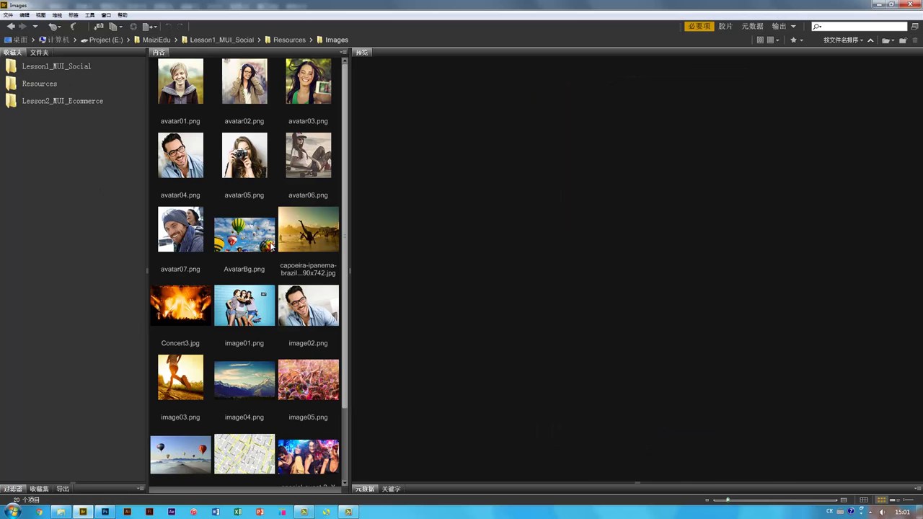
{"action": "left_click", "coordinate": [251, 241]}
{"action": "left_click_drag", "start_coordinate": [240, 234], "coordinate": [387, 230]}
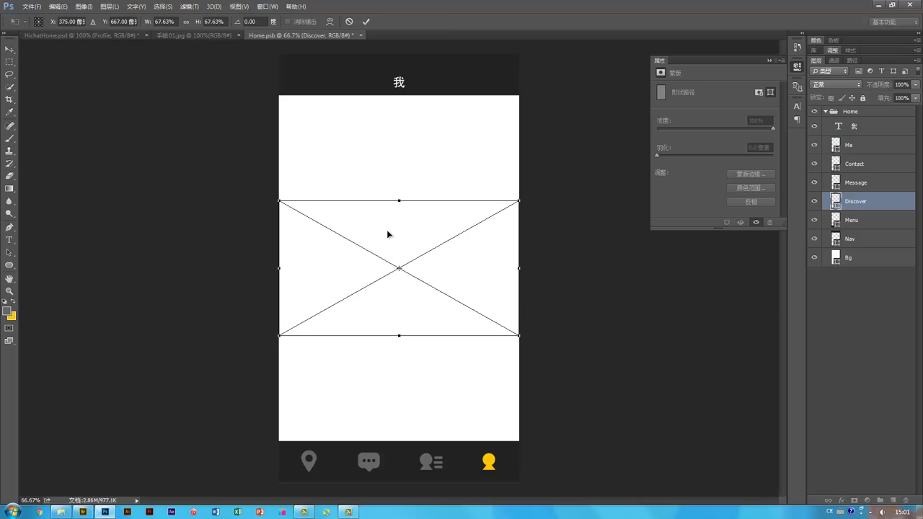
{"action": "key", "text": "Return"}
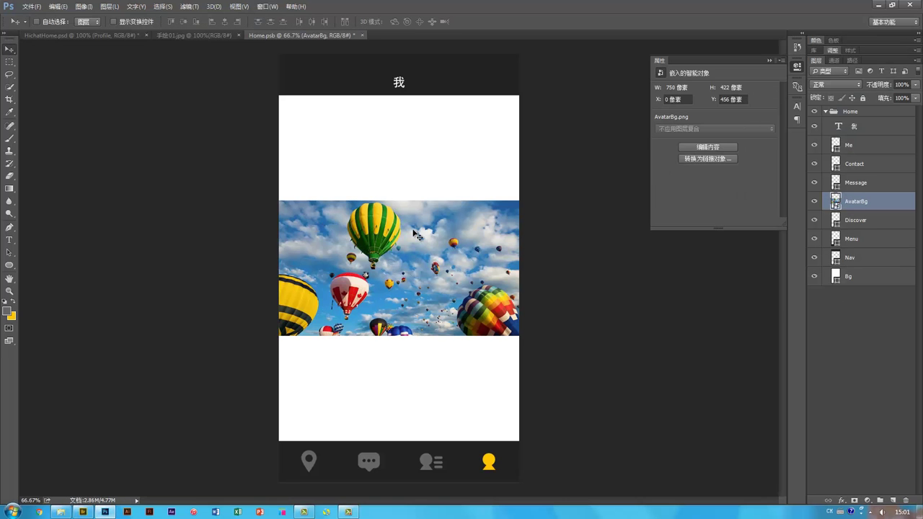
{"action": "left_click_drag", "start_coordinate": [417, 274], "coordinate": [414, 168]}
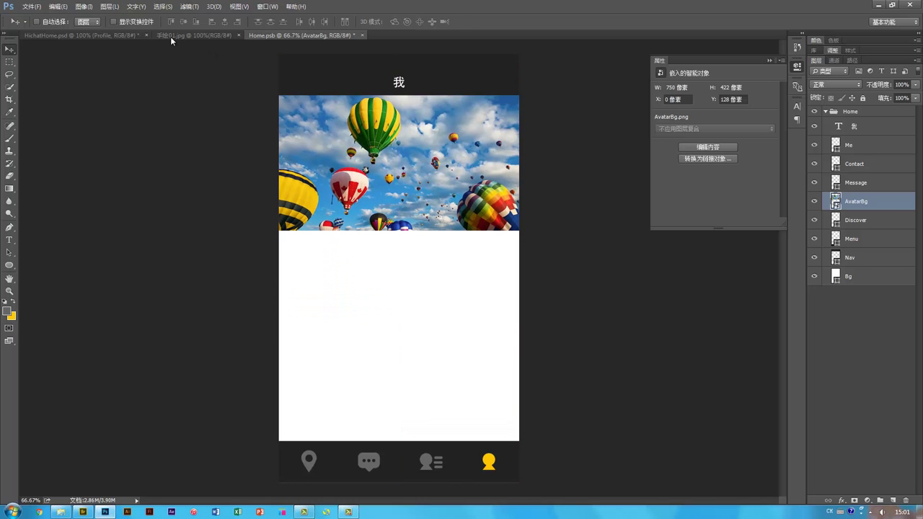
Step: Open the Dicover smart object and copy the first post's avatar05 image with its Avatar shape into Home.psb, over the banner's lower edge
{"action": "left_click", "coordinate": [83, 35]}
{"action": "scroll", "coordinate": [362, 335], "scroll_direction": "up", "scroll_amount": 5}
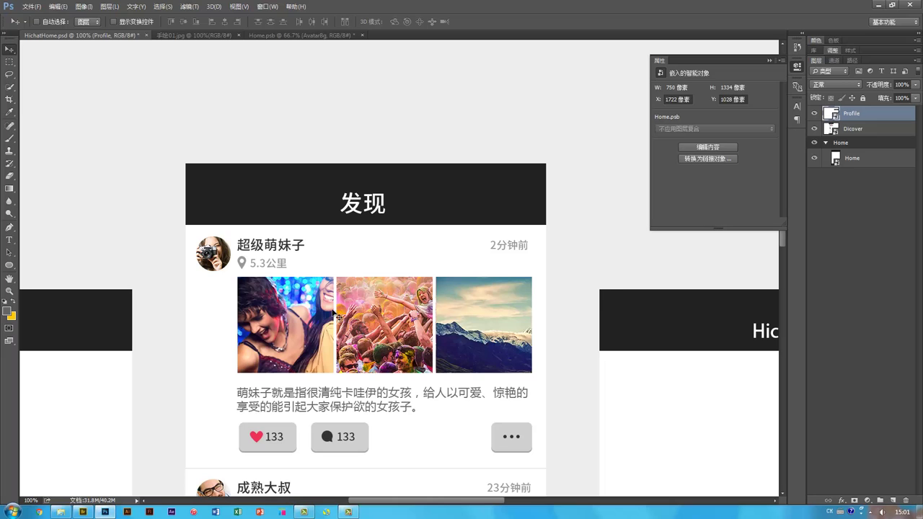
{"action": "left_click", "coordinate": [338, 315]}
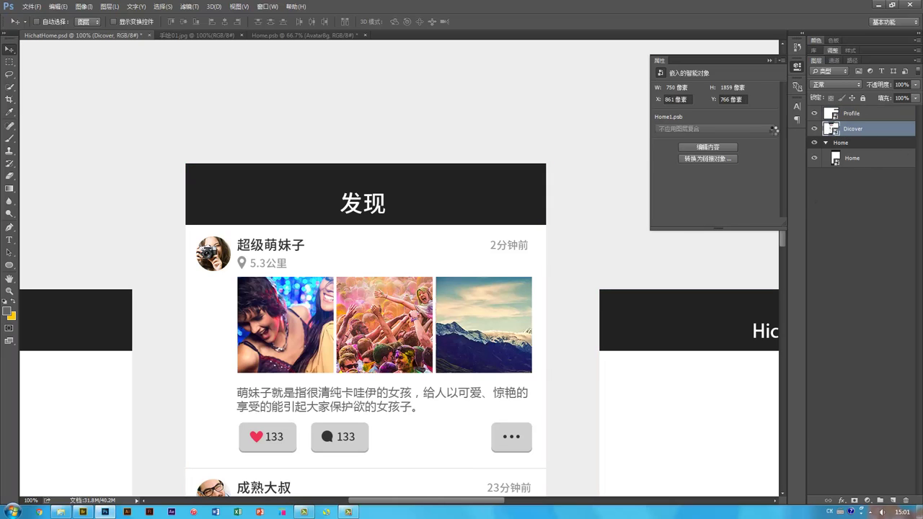
{"action": "double_click", "coordinate": [831, 128]}
{"action": "left_click", "coordinate": [323, 91], "text": "ctrl"}
{"action": "left_click", "coordinate": [862, 315], "text": "shift"}
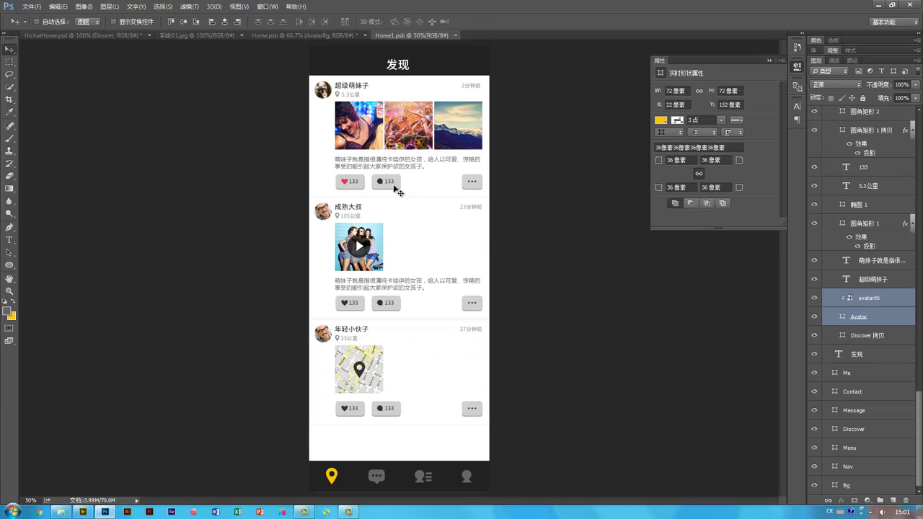
{"action": "left_click_drag", "start_coordinate": [399, 191], "coordinate": [331, 215]}
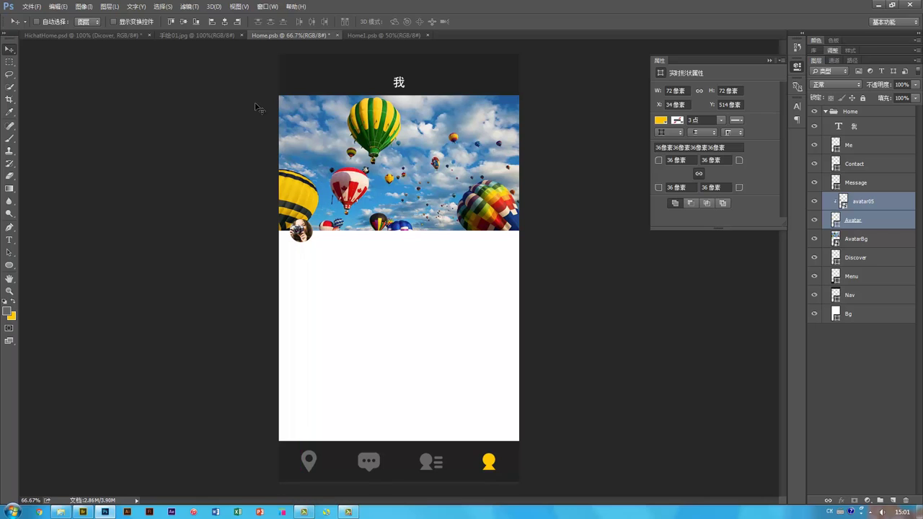
Step: Check the avatar layout in the 手绘01.jpg sketch and scale the profile avatar and its shape to 150% in width and height
{"action": "left_click", "coordinate": [204, 33]}
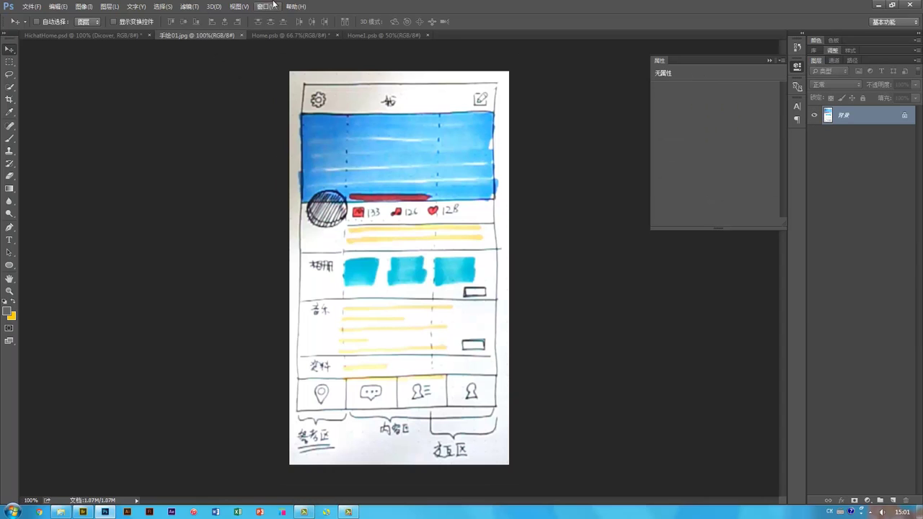
{"action": "left_click", "coordinate": [316, 34]}
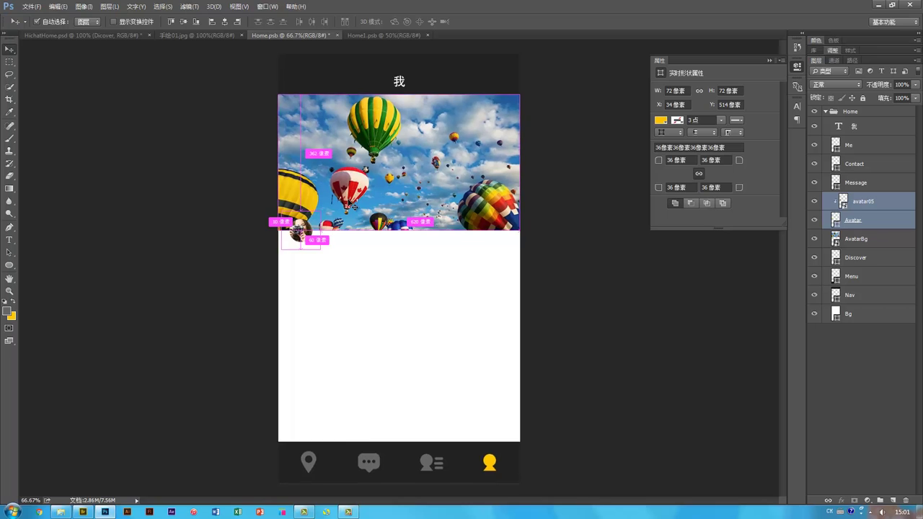
{"action": "key", "text": "ctrl+plus"}
{"action": "key", "text": "ctrl+plus"}
{"action": "left_click_drag", "start_coordinate": [171, 179], "coordinate": [364, 344]}
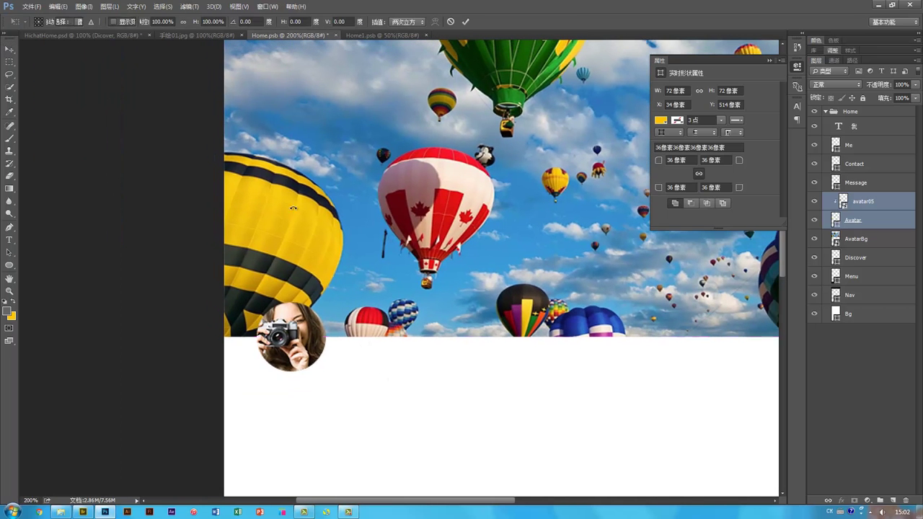
{"action": "key", "text": "ctrl+t"}
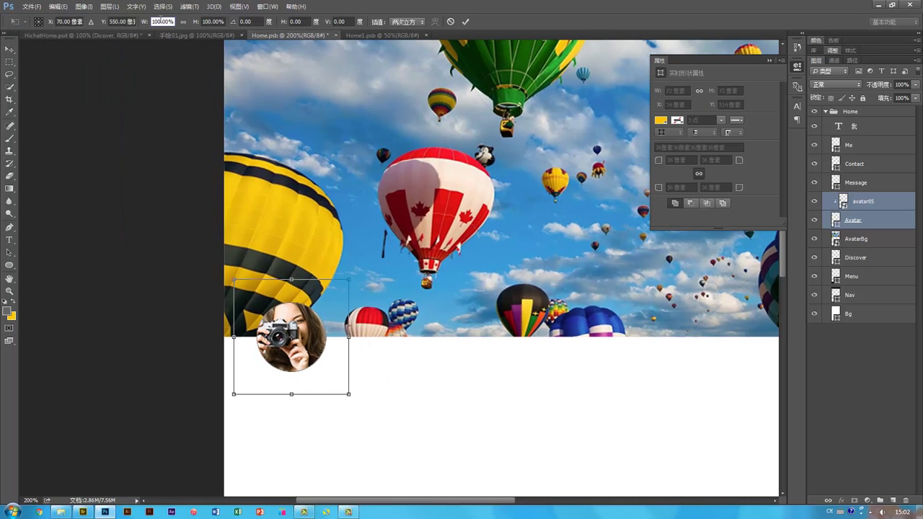
{"action": "type", "text": "150"}
{"action": "key", "text": "Tab"}
{"action": "type", "text": "150"}
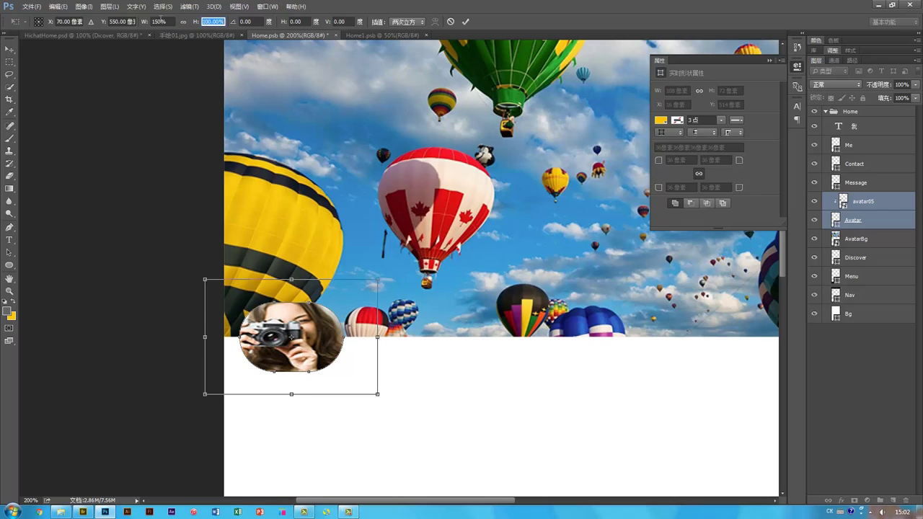
{"action": "key", "text": "Return"}
Step: Set all corner radii of the Avatar shape to 54 px to make it a full circle
{"action": "key", "text": "ctrl+minus"}
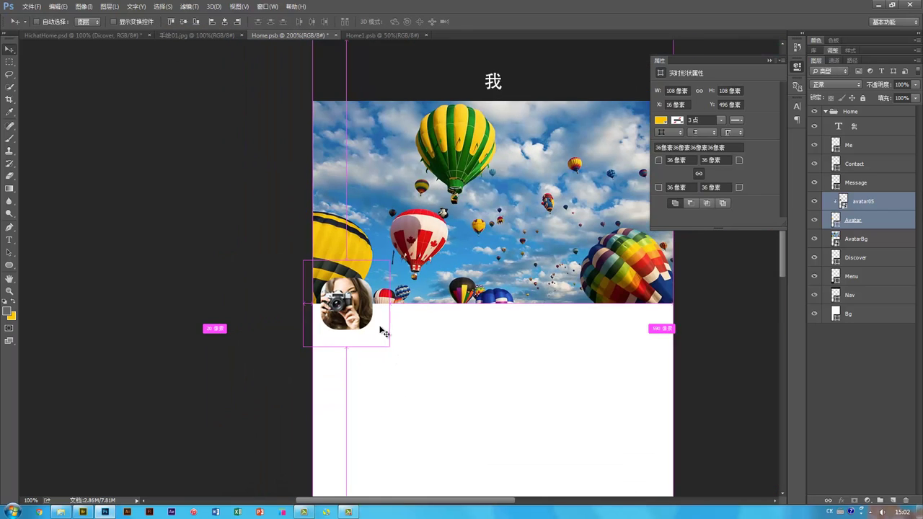
{"action": "left_click_drag", "start_coordinate": [372, 273], "coordinate": [377, 239]}
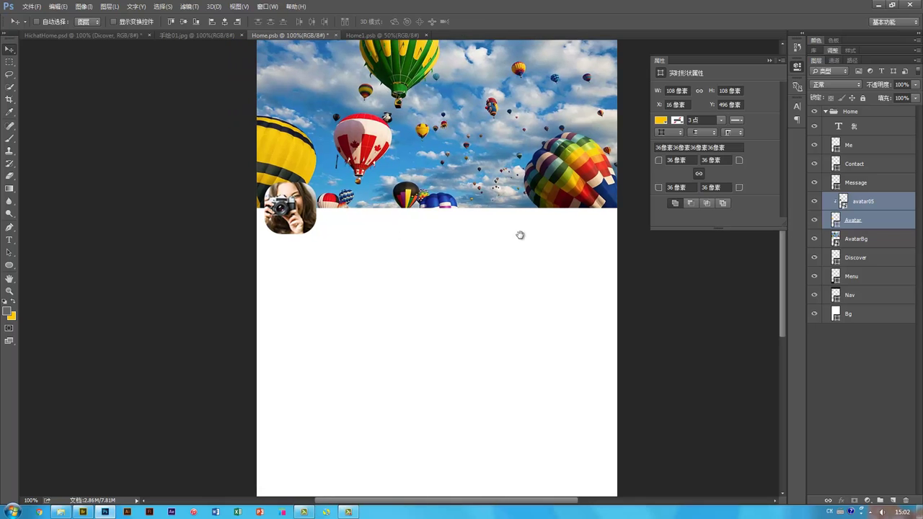
{"action": "left_click_drag", "start_coordinate": [657, 160], "coordinate": [713, 160]}
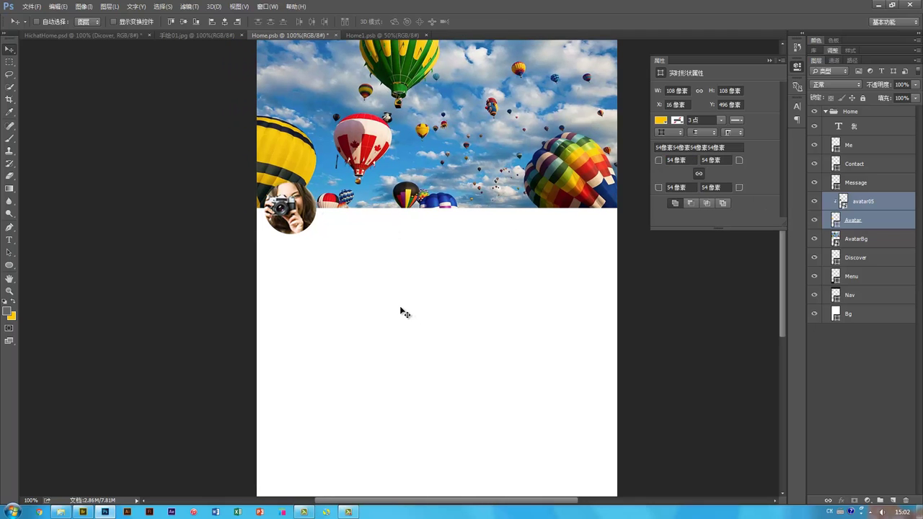
Step: Show the guides and position the avatar at X 36 px, Y 512 px, overlapping the banner's lower edge
{"action": "key", "text": "ctrl+minus"}
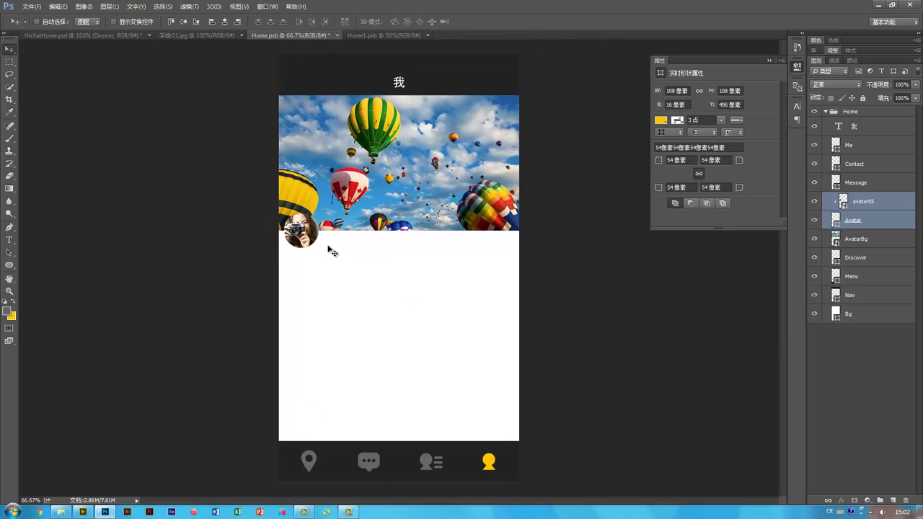
{"action": "left_click_drag", "start_coordinate": [308, 240], "coordinate": [314, 238]}
{"action": "key", "text": "shift+Right"}
{"action": "key", "text": "shift+Down"}
{"action": "key", "text": "shift+Down"}
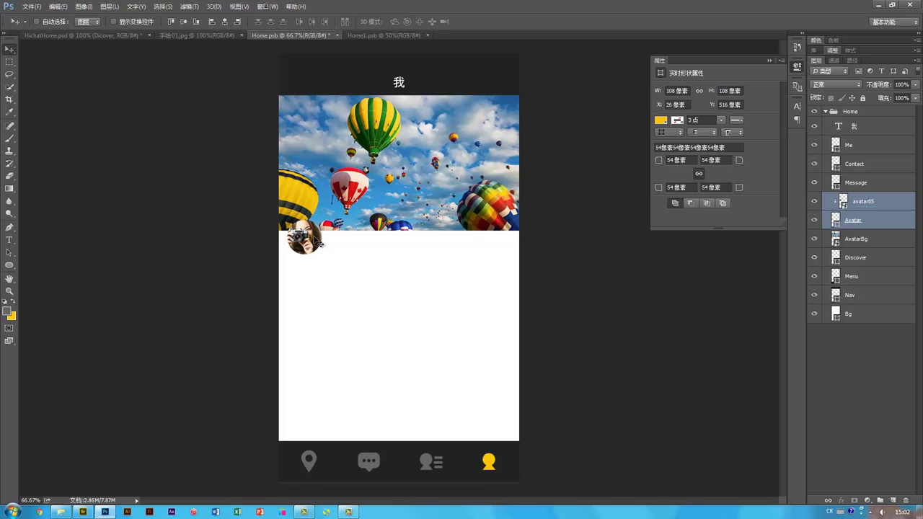
{"action": "key", "text": "Up"}
{"action": "key", "text": "Up"}
{"action": "key", "text": "Up"}
{"action": "key", "text": "Up"}
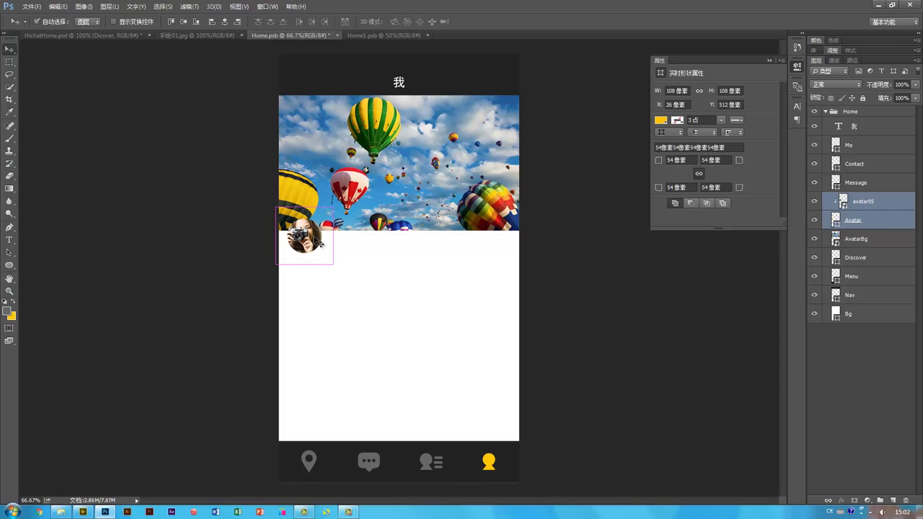
{"action": "key", "text": "ctrl+semicolon"}
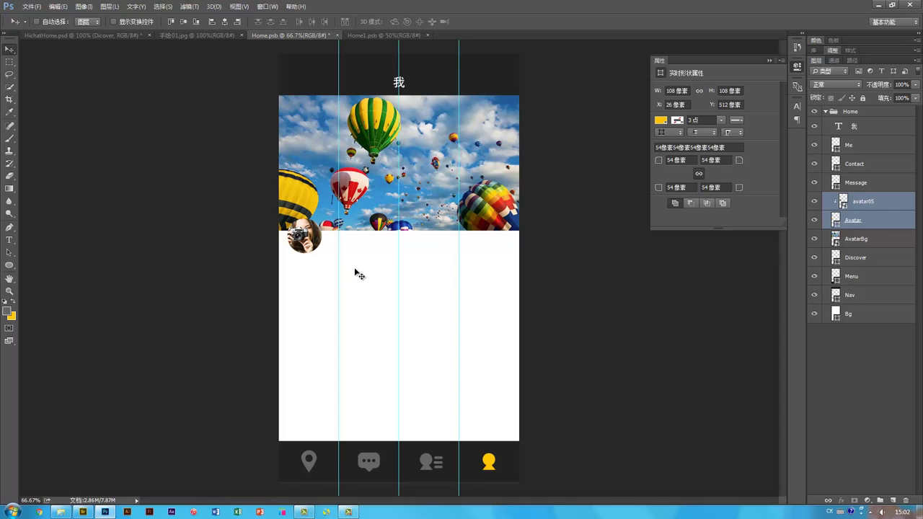
{"action": "key", "text": "shift+Right"}
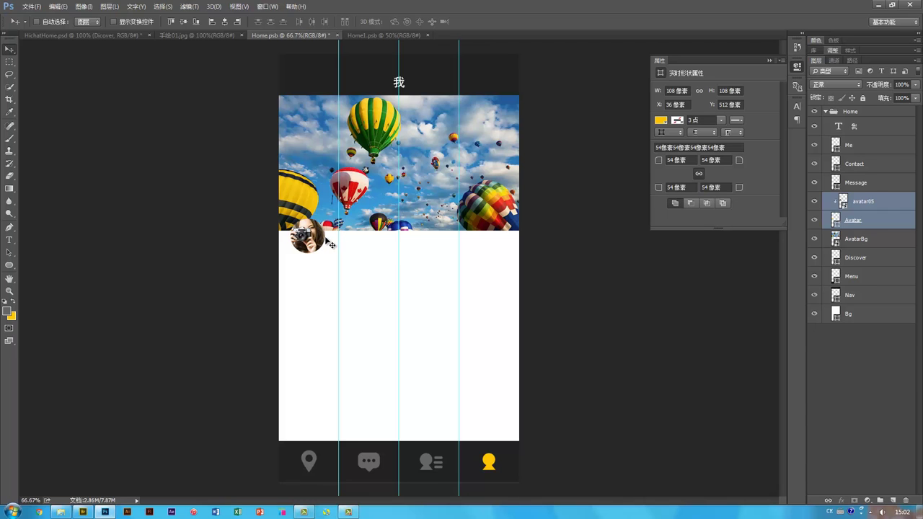
Step: Copy the first post's nickname text layer from Home1.psb into Home.psb and place it beside the avatar
{"action": "key", "text": "ctrl+Tab"}
{"action": "left_click", "coordinate": [347, 86], "text": "ctrl"}
{"action": "left_click_drag", "start_coordinate": [347, 87], "coordinate": [346, 232]}
Step: Fine-tune the nickname text's position so it sits just beyond the avatar, over the lower edge of the balloon banner
{"action": "key", "text": "Up"}
{"action": "key", "text": "Up"}
{"action": "key", "text": "Up"}
{"action": "key", "text": "Up"}
{"action": "key", "text": "Up"}
{"action": "key", "text": "Up"}
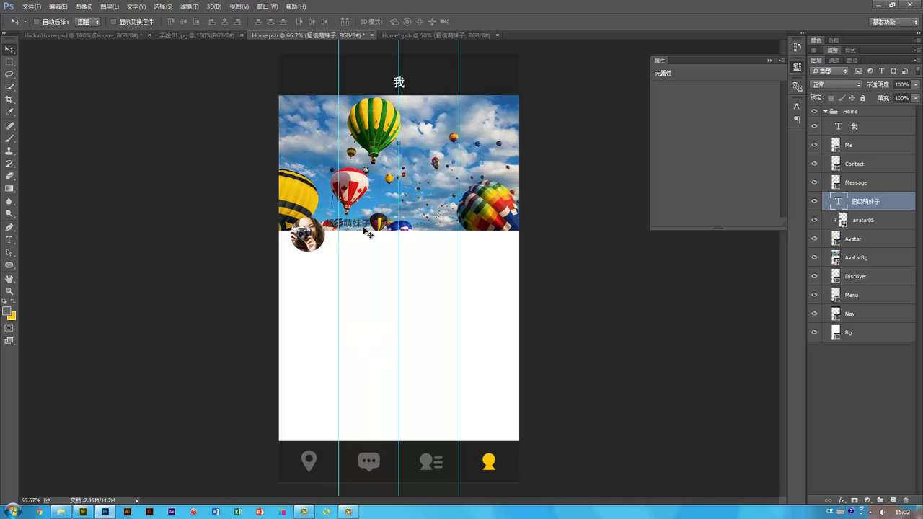
{"action": "key", "text": "Right"}
{"action": "key", "text": "Right"}
{"action": "key", "text": "Right"}
{"action": "key", "text": "Right"}
{"action": "key", "text": "Right"}
{"action": "key", "text": "Right"}
{"action": "key", "text": "ctrl+plus"}
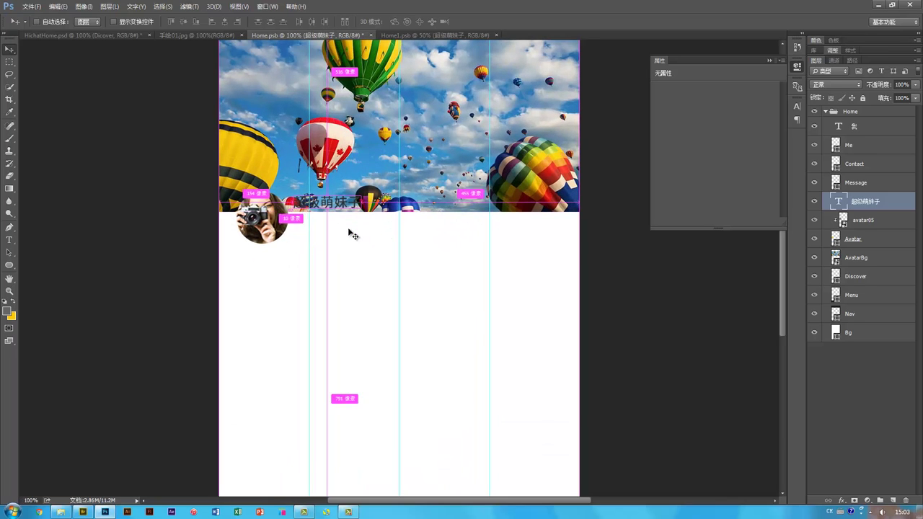
{"action": "left_click_drag", "start_coordinate": [340, 186], "coordinate": [328, 246]}
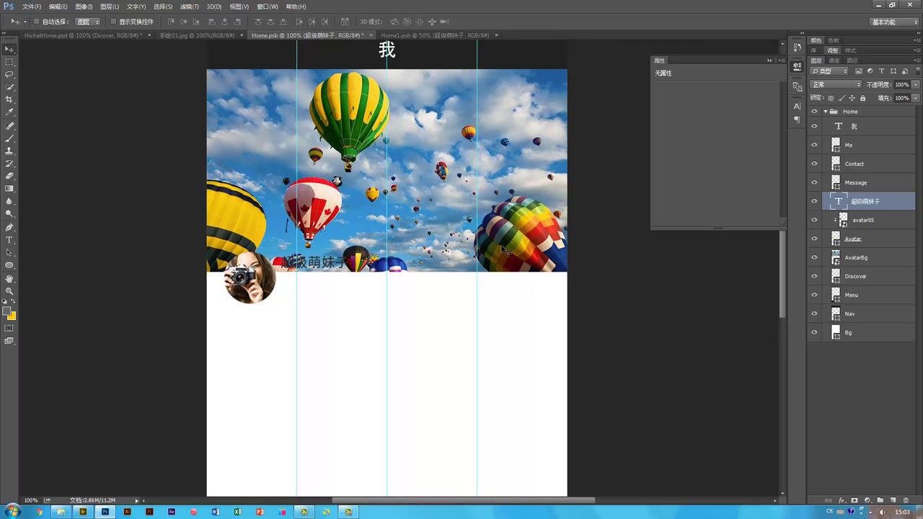
Step: Change the nickname text's colour to white (ffffff)
{"action": "key", "text": "t"}
{"action": "left_click", "coordinate": [342, 21]}
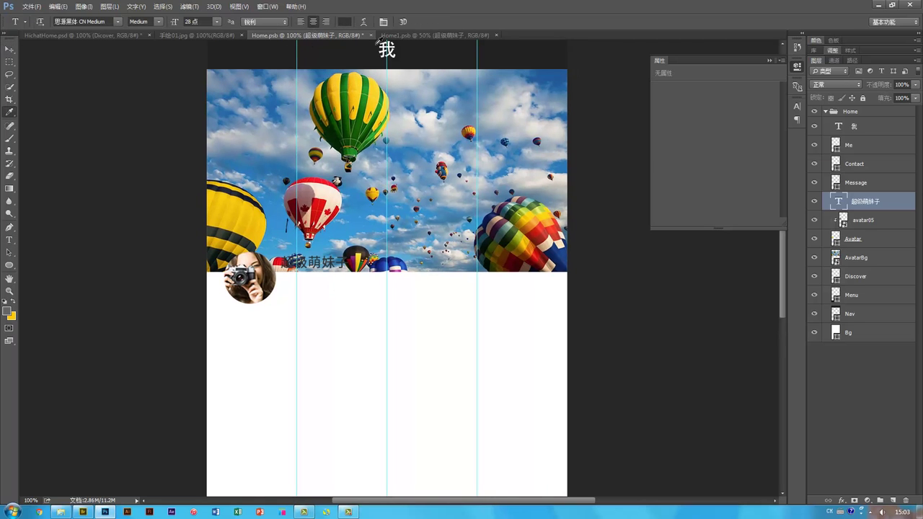
{"action": "type", "text": "ffffff"}
{"action": "left_click", "coordinate": [810, 182]}
{"action": "key", "text": "v"}
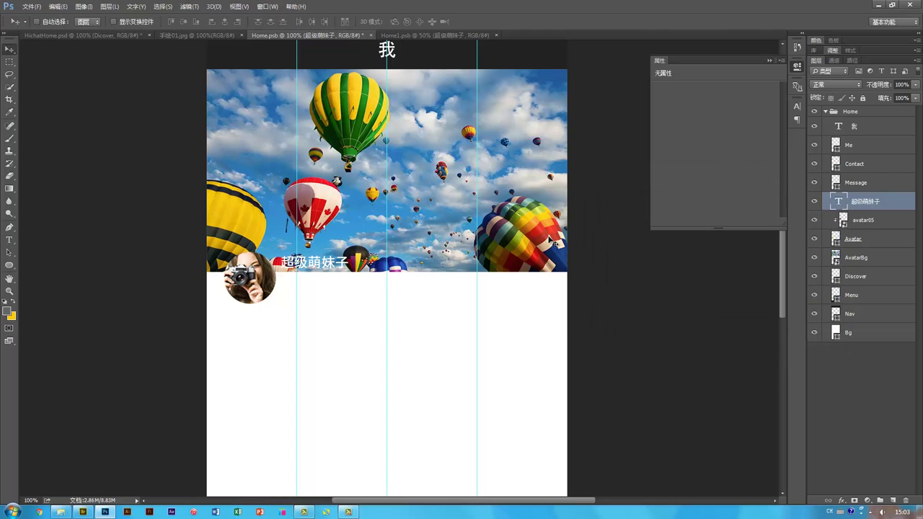
Step: Draw a 750 × 422 px rectangle directly above the AvatarBg layer, covering the whole balloon banner
{"action": "left_click", "coordinate": [531, 224]}
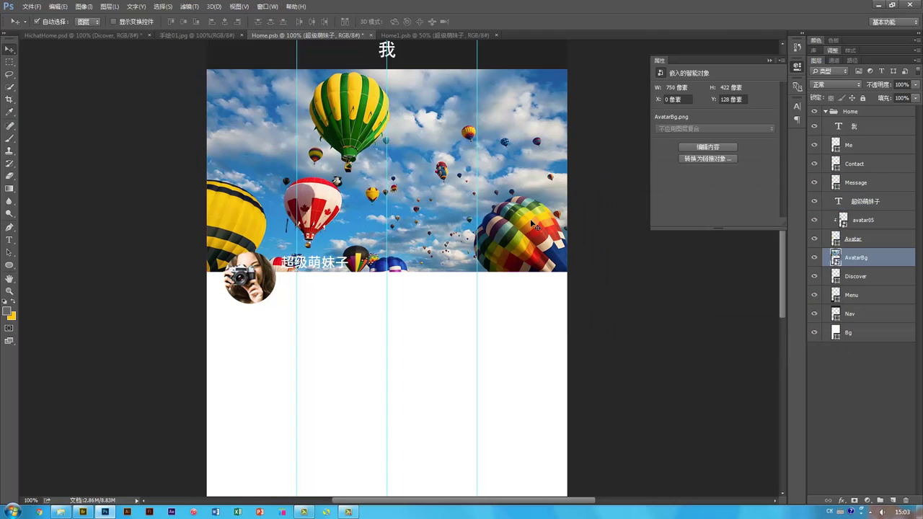
{"action": "left_click", "coordinate": [10, 265]}
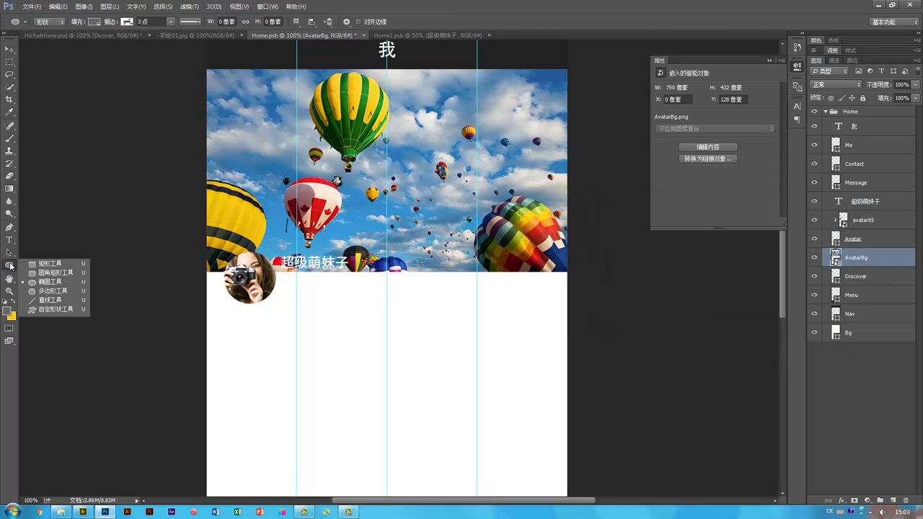
{"action": "left_click", "coordinate": [49, 264]}
{"action": "left_click_drag", "start_coordinate": [207, 271], "coordinate": [567, 69]}
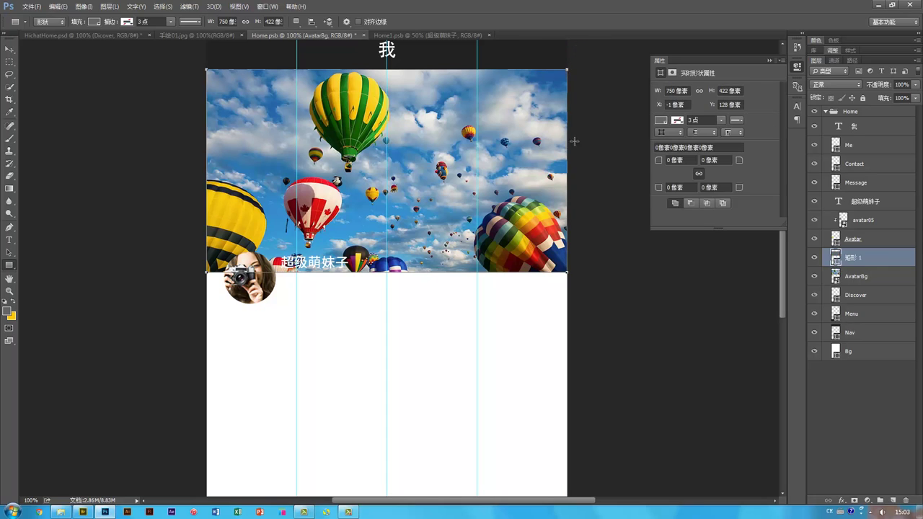
Step: Fill the banner rectangle with black, align it to X 0 px and set its layer opacity to 80%
{"action": "key", "text": "v"}
{"action": "double_click", "coordinate": [836, 259]}
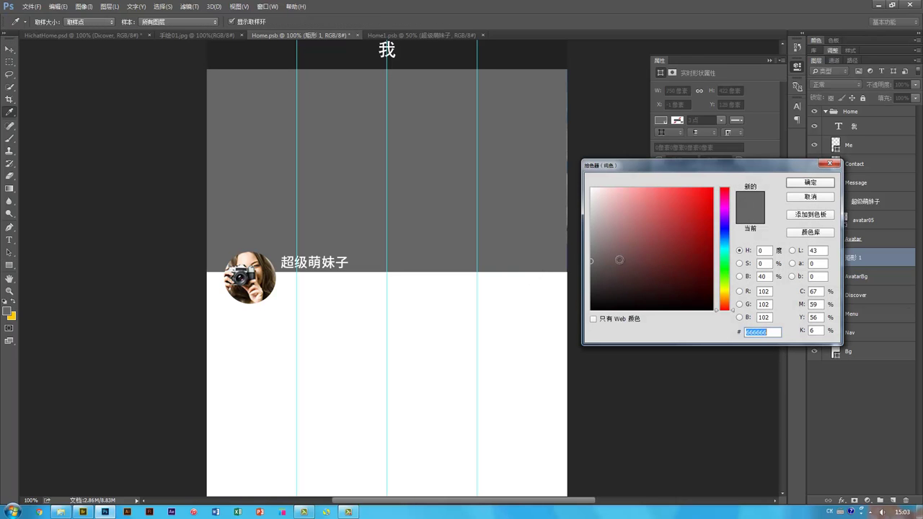
{"action": "left_click_drag", "start_coordinate": [601, 297], "coordinate": [426, 379]}
{"action": "key", "text": "Return"}
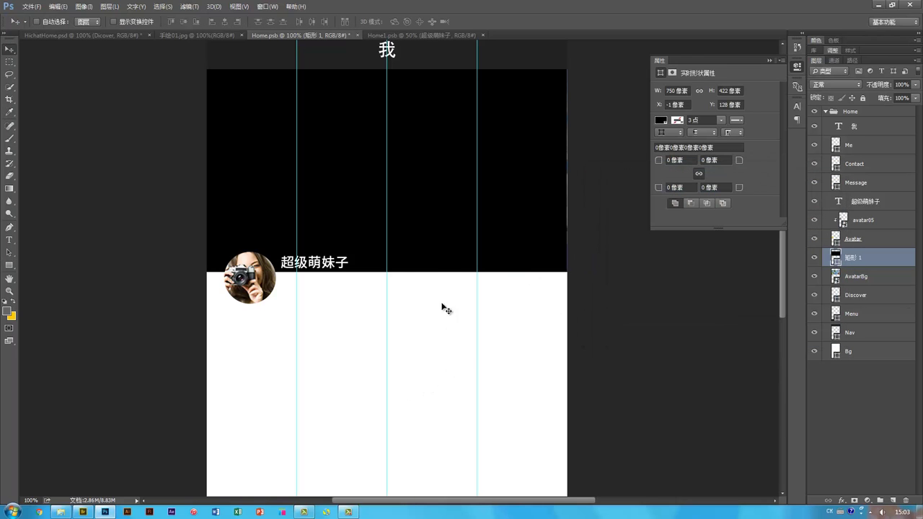
{"action": "key", "text": "Right"}
{"action": "key", "text": "8"}
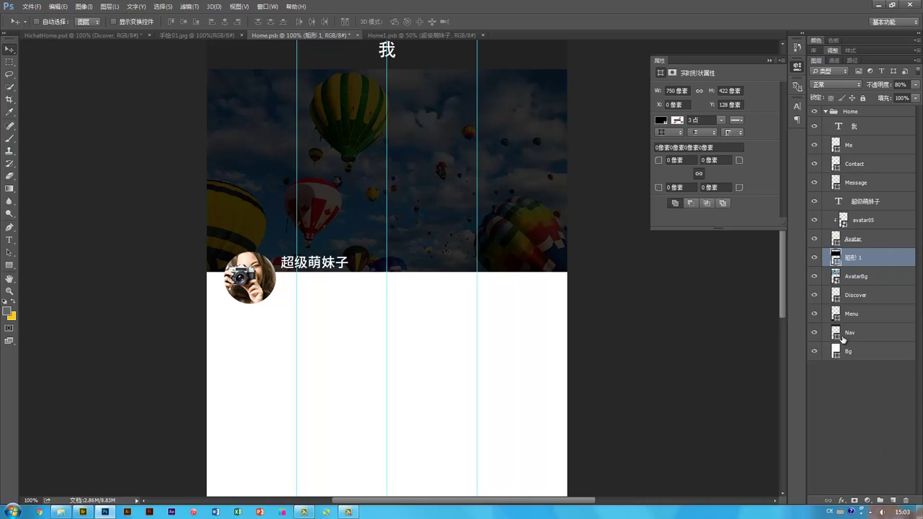
Step: Add a layer mask to the black rectangle and apply a white-to-black linear gradient upward from the banner's lower edge
{"action": "left_click", "coordinate": [854, 501]}
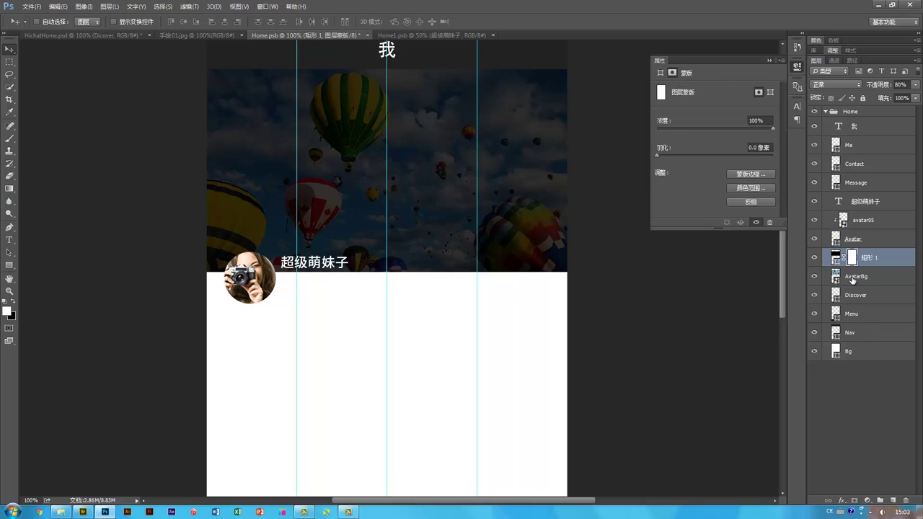
{"action": "left_click", "coordinate": [9, 188]}
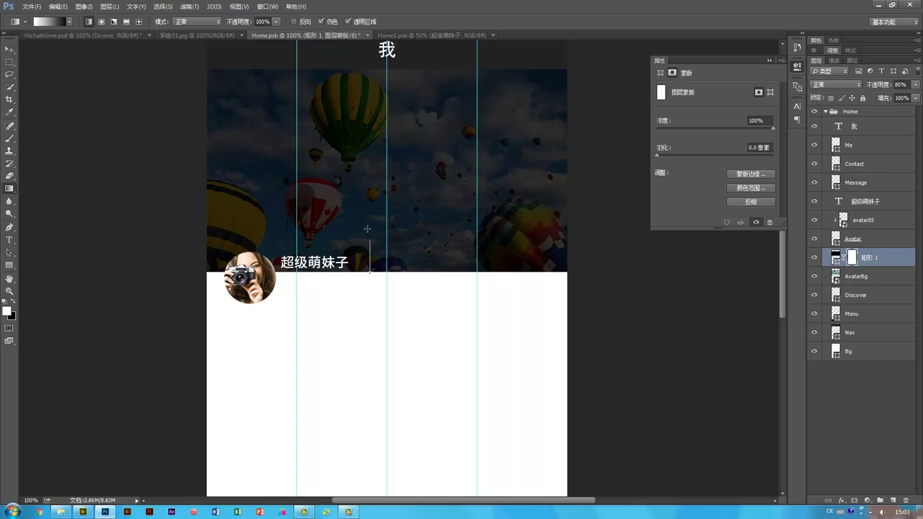
{"action": "left_click_drag", "start_coordinate": [366, 223], "coordinate": [366, 223]}
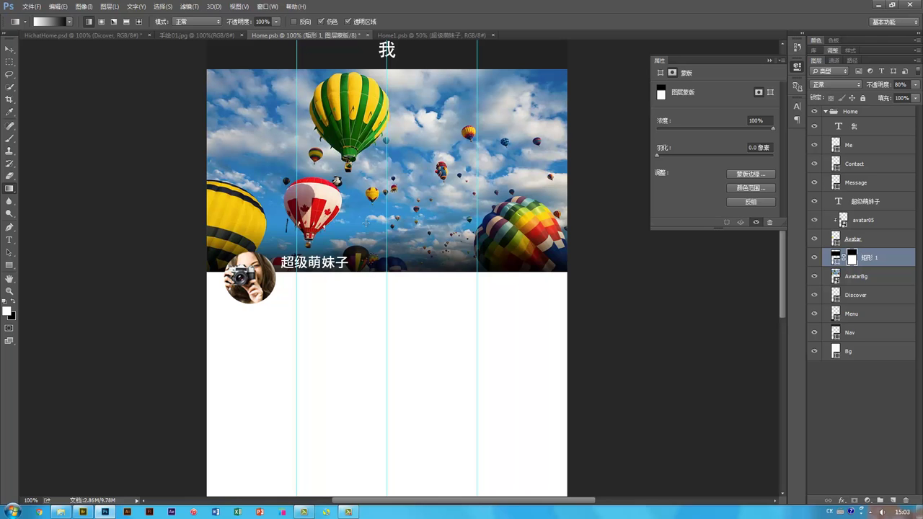
{"action": "key", "text": "v"}
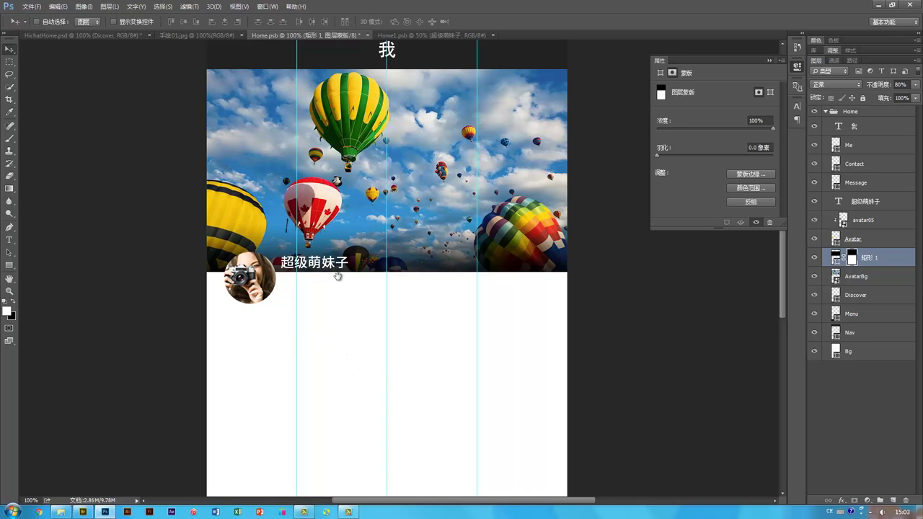
{"action": "left_click_drag", "start_coordinate": [336, 276], "coordinate": [346, 311]}
{"action": "key", "text": "ctrl+minus"}
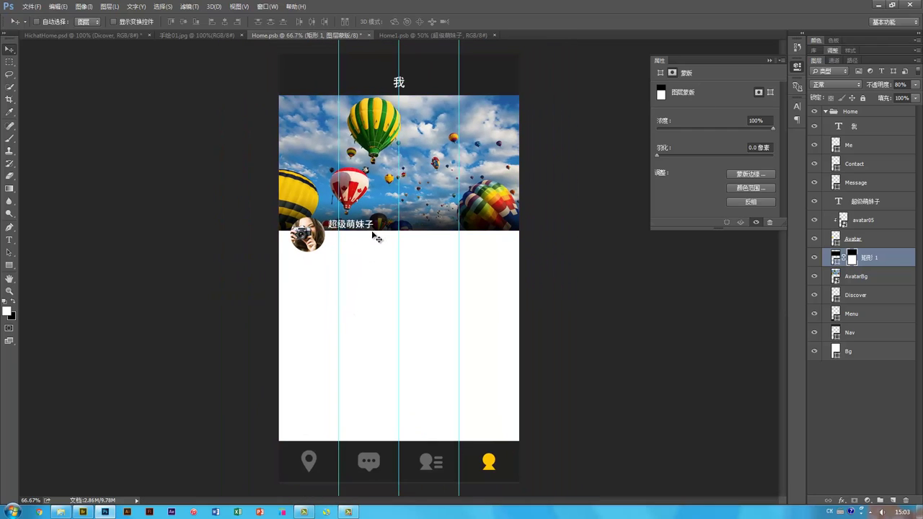
Step: Check the hand-drawn sketch's layout and nudge the nickname text in Home.psb slightly to the right, away from the avatar
{"action": "left_click", "coordinate": [203, 33]}
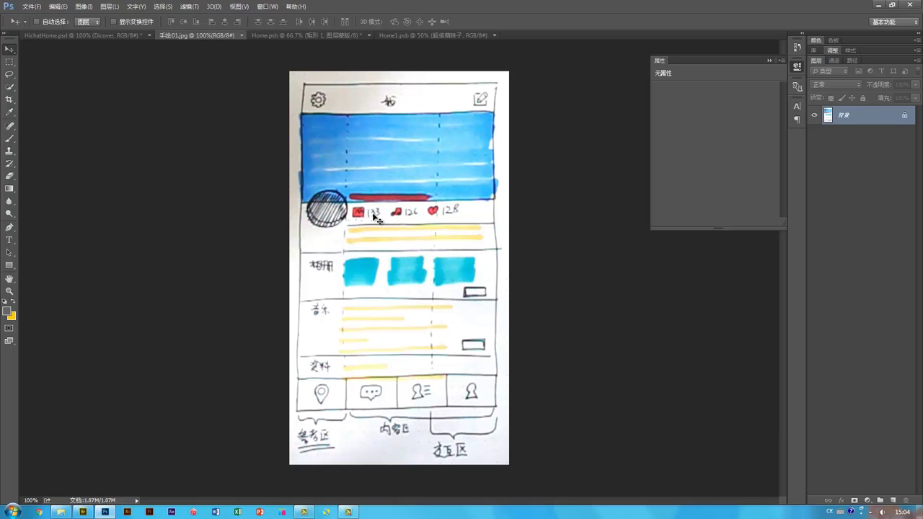
{"action": "left_click", "coordinate": [292, 35]}
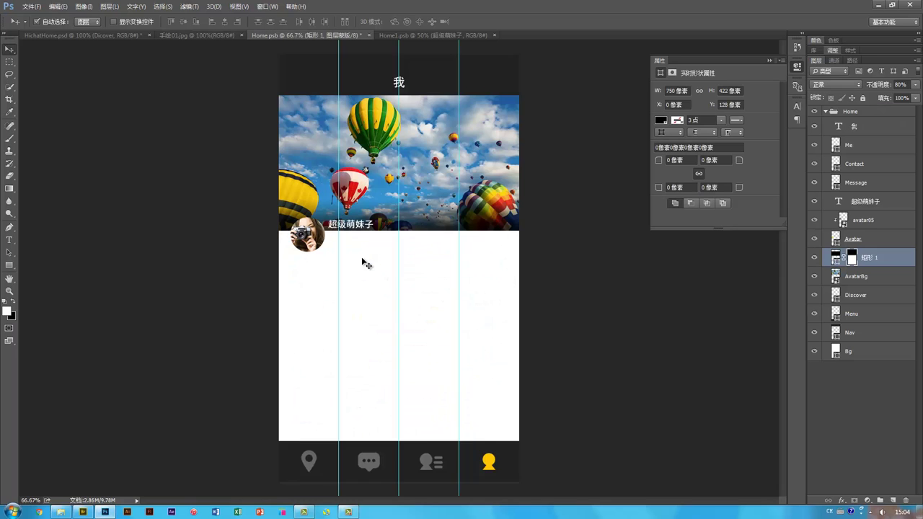
{"action": "key", "text": "ctrl+plus"}
{"action": "left_click_drag", "start_coordinate": [285, 237], "coordinate": [415, 353]}
{"action": "left_click", "coordinate": [358, 234], "text": "ctrl"}
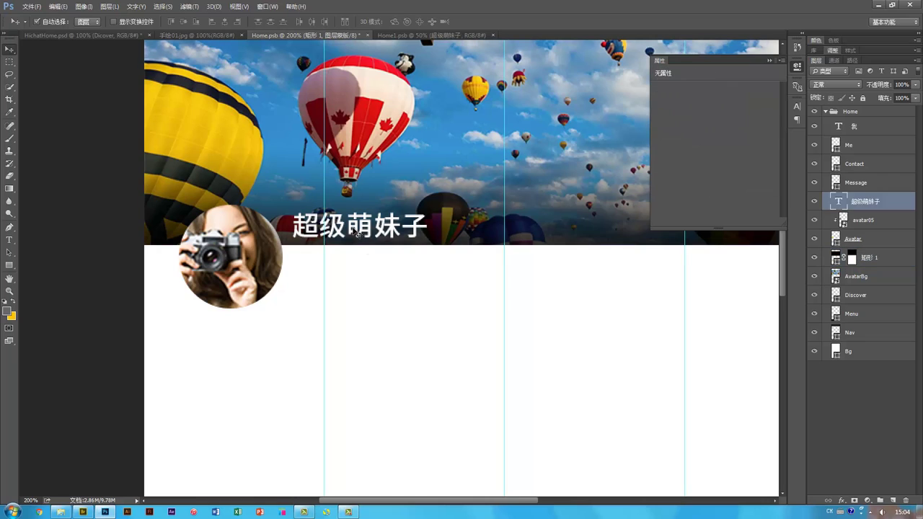
{"action": "key", "text": "Right"}
{"action": "key", "text": "Right"}
{"action": "key", "text": "Right"}
{"action": "key", "text": "Right"}
{"action": "key", "text": "Right"}
{"action": "key", "text": "Right"}
{"action": "key", "text": "Right"}
{"action": "key", "text": "Right"}
{"action": "key", "text": "Right"}
{"action": "key", "text": "Right"}
Step: Draw a rounded rectangle about 37 × 30 px below the nickname and set all its corner radii to 5 px
{"action": "key", "text": "u"}
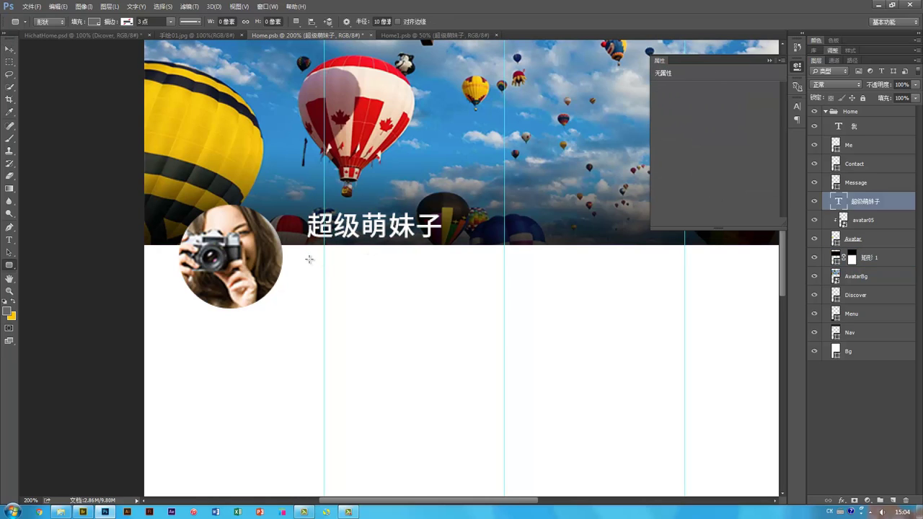
{"action": "left_click_drag", "start_coordinate": [310, 259], "coordinate": [344, 287]}
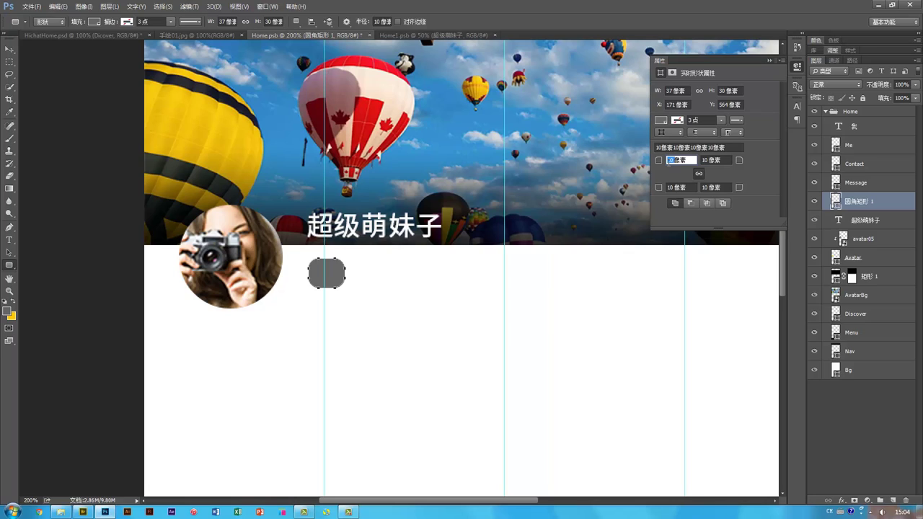
{"action": "type", "text": "5"}
{"action": "key", "text": "Return"}
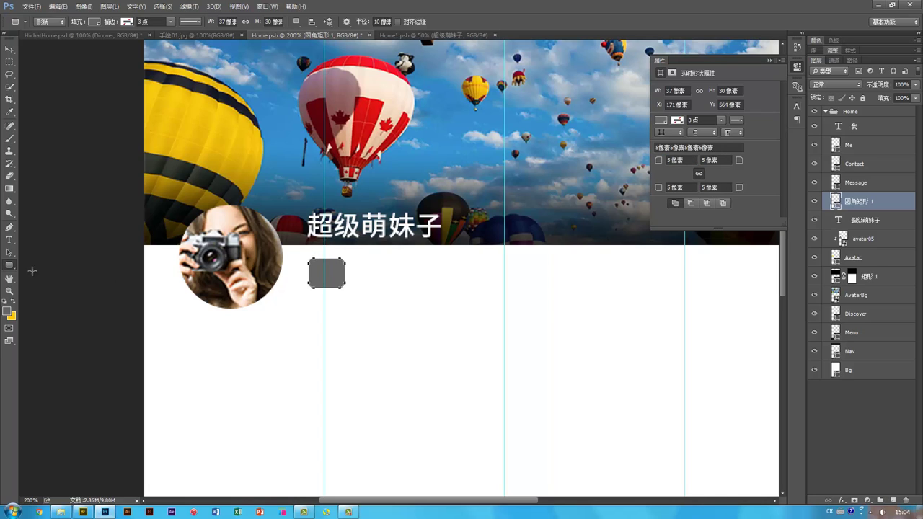
{"action": "key", "text": "ctrl+plus"}
{"action": "key", "text": "ctrl+plus"}
{"action": "left_click_drag", "start_coordinate": [107, 320], "coordinate": [357, 335]}
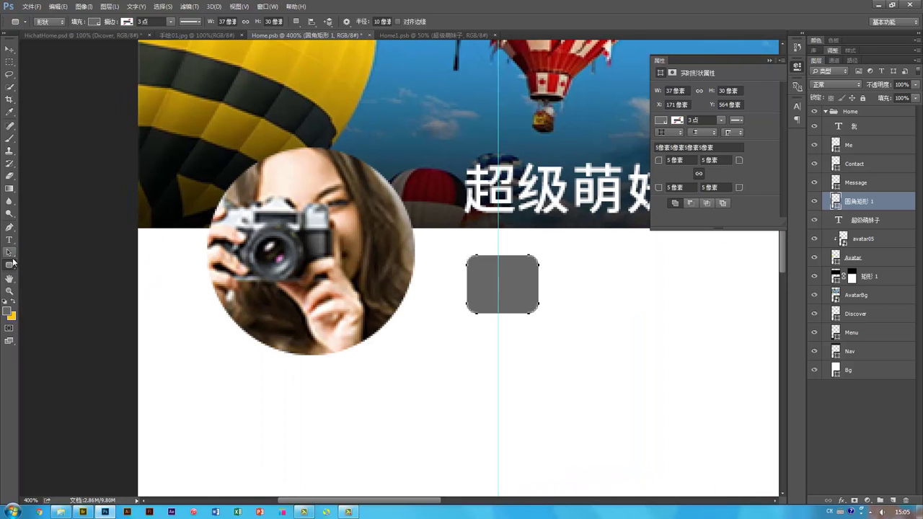
Step: Add a ring-shaped lens cut-out to the rounded rectangle with the Ellipse tool and reduce the camera body's height to 27 px
{"action": "right_click", "coordinate": [13, 261]}
{"action": "left_click", "coordinate": [43, 283]}
{"action": "left_click_drag", "start_coordinate": [500, 284], "coordinate": [517, 301]}
{"action": "key", "text": "a"}
{"action": "left_click", "coordinate": [542, 304]}
{"action": "left_click", "coordinate": [529, 281]}
{"action": "key", "text": "ctrl+t"}
{"action": "left_click_drag", "start_coordinate": [511, 252], "coordinate": [512, 259]}
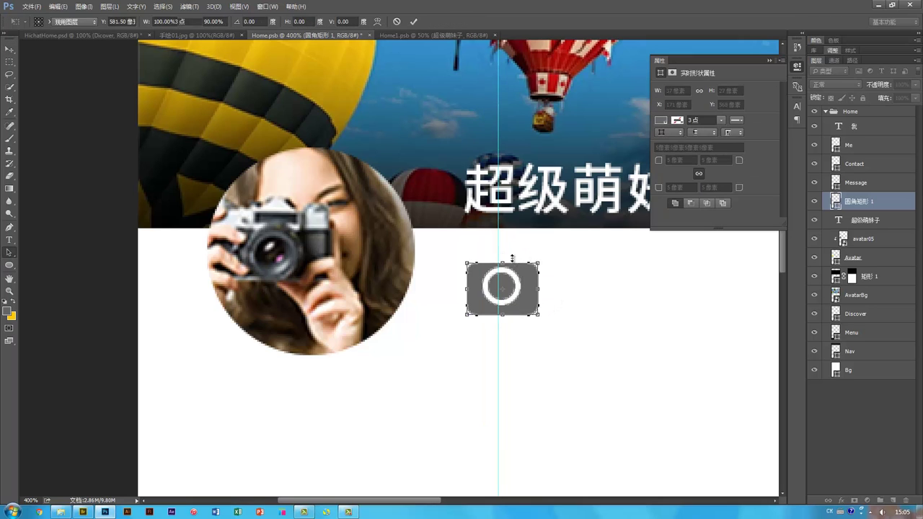
{"action": "key", "text": "Return"}
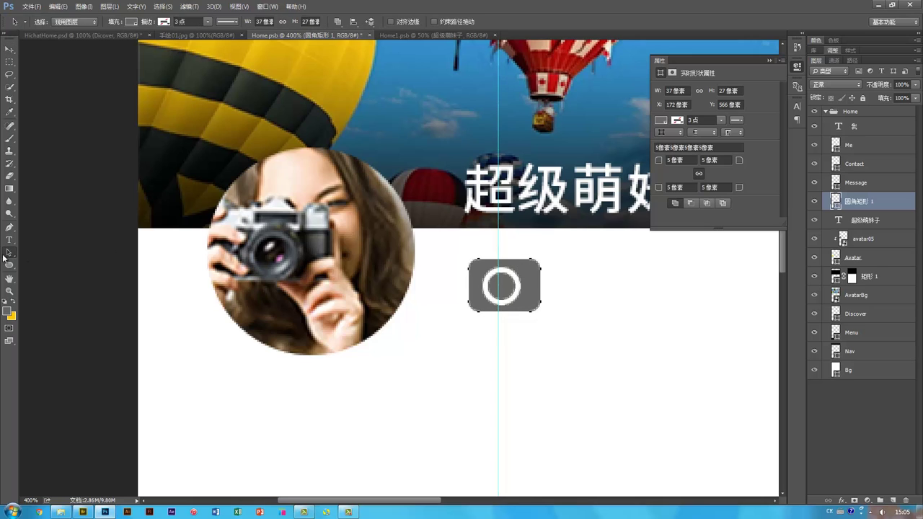
Step: Add a small rounded bump with a 4 × 3 px cut-out at the camera icon's upper right corner
{"action": "right_click", "coordinate": [9, 265]}
{"action": "left_click", "coordinate": [45, 276]}
{"action": "mouse_move", "coordinate": [520, 268]}
{"action": "left_mouse_down"}
{"action": "mouse_move", "coordinate": [537, 255]}
{"action": "mouse_move", "coordinate": [531, 266]}
{"action": "left_mouse_up"}
{"action": "key", "text": "v"}
{"action": "key", "text": "ctrl+t"}
{"action": "key", "text": "Return"}
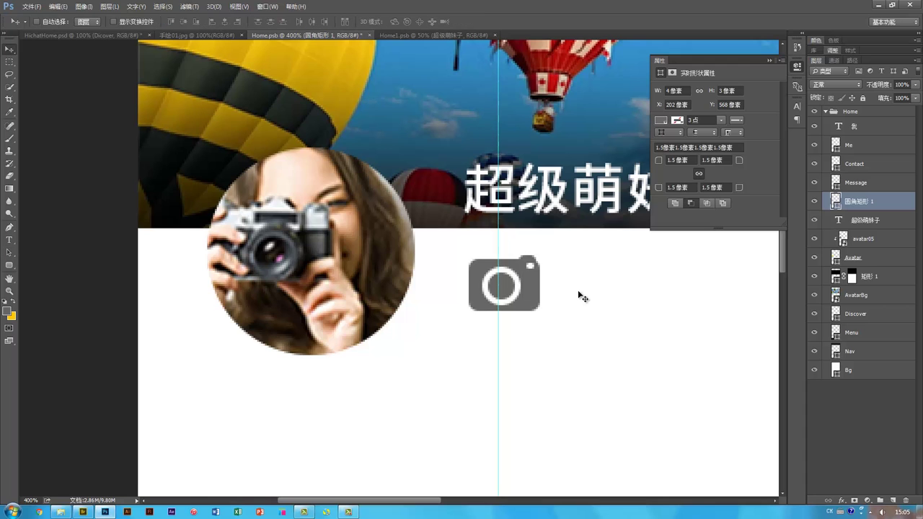
Step: Scale the whole camera icon down to 20 × 16 px and place it at X 172 px, Y 566 px
{"action": "key", "text": "ctrl+1"}
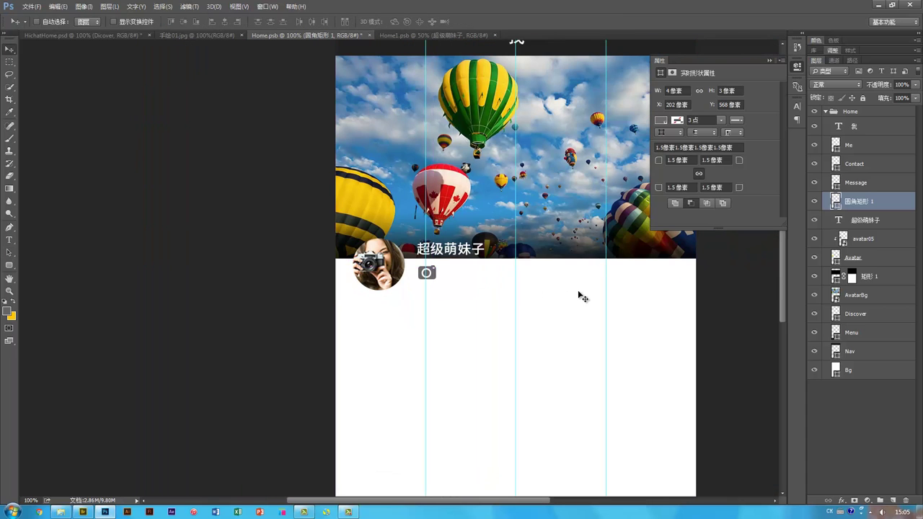
{"action": "key", "text": "ctrl+plus"}
{"action": "key", "text": "ctrl+plus"}
{"action": "key", "text": "ctrl+plus"}
{"action": "key", "text": "a"}
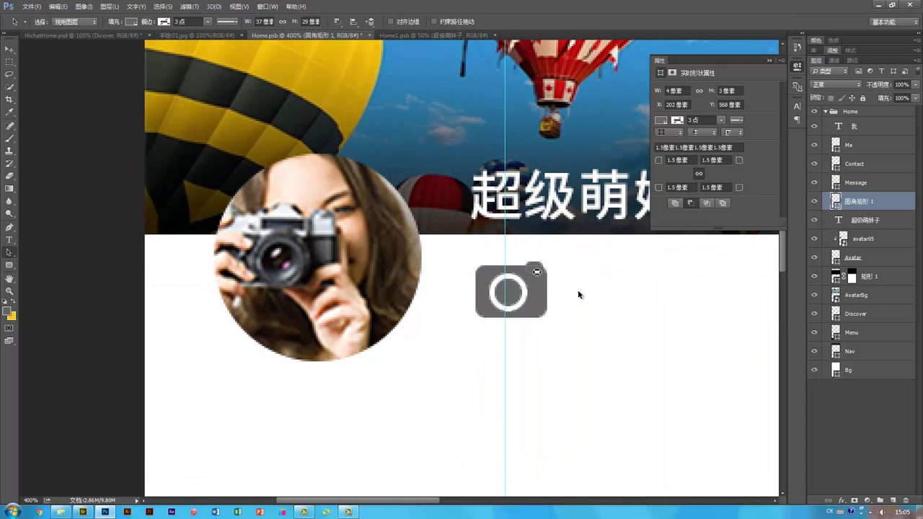
{"action": "key", "text": "ctrl+t"}
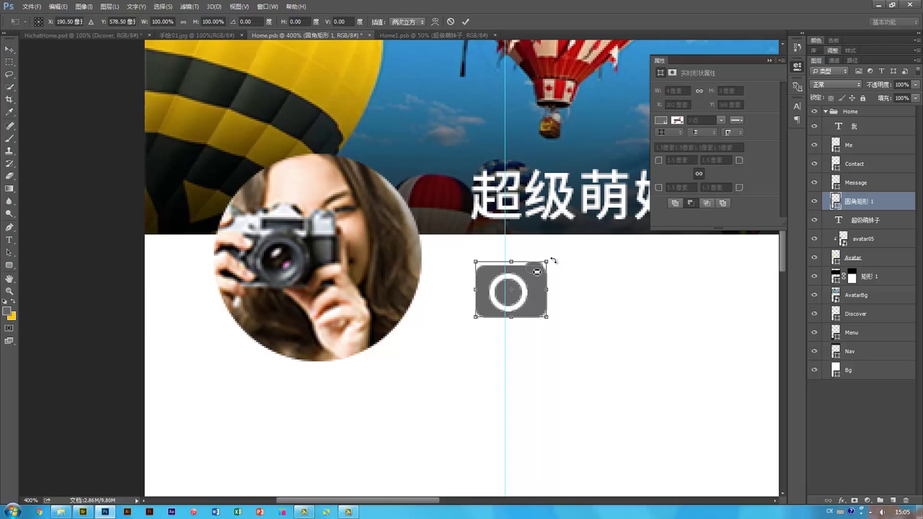
{"action": "key", "text": "Return"}
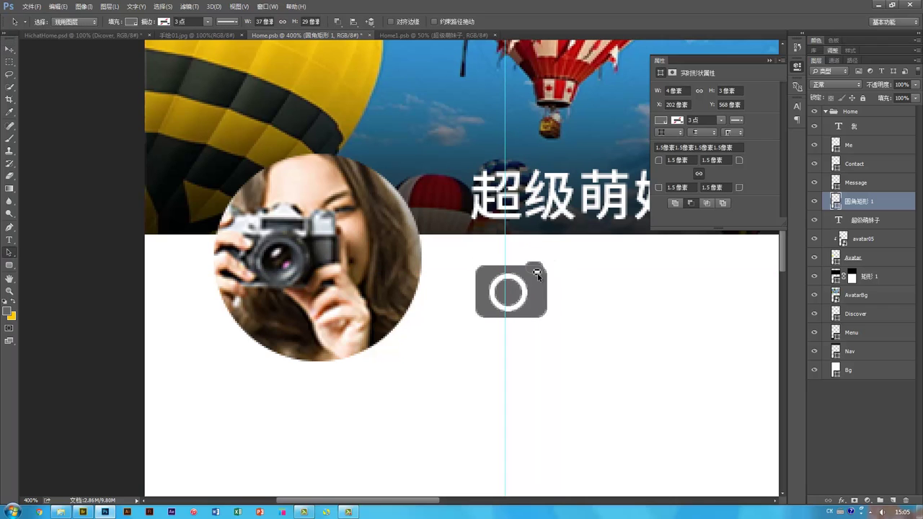
{"action": "key", "text": "ctrl+t"}
{"action": "left_click_drag", "start_coordinate": [547, 263], "coordinate": [515, 288]}
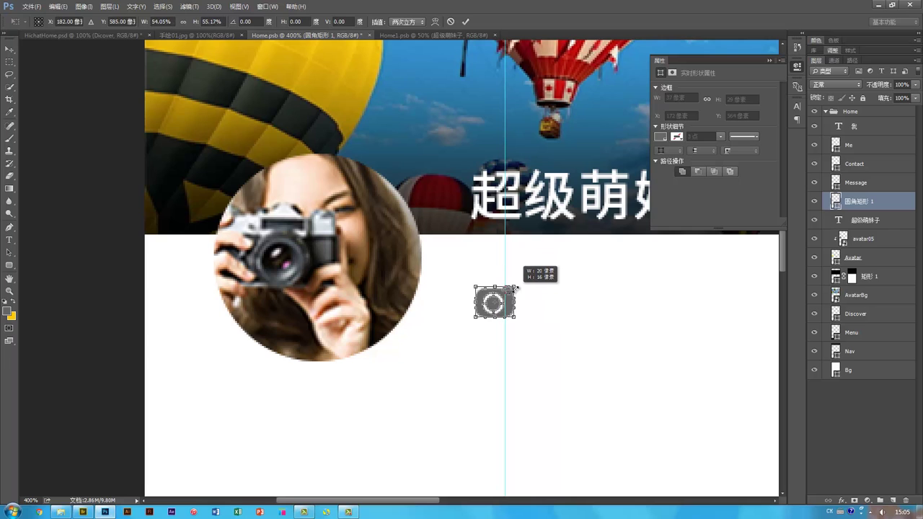
{"action": "key", "text": "Return"}
{"action": "key", "text": "v"}
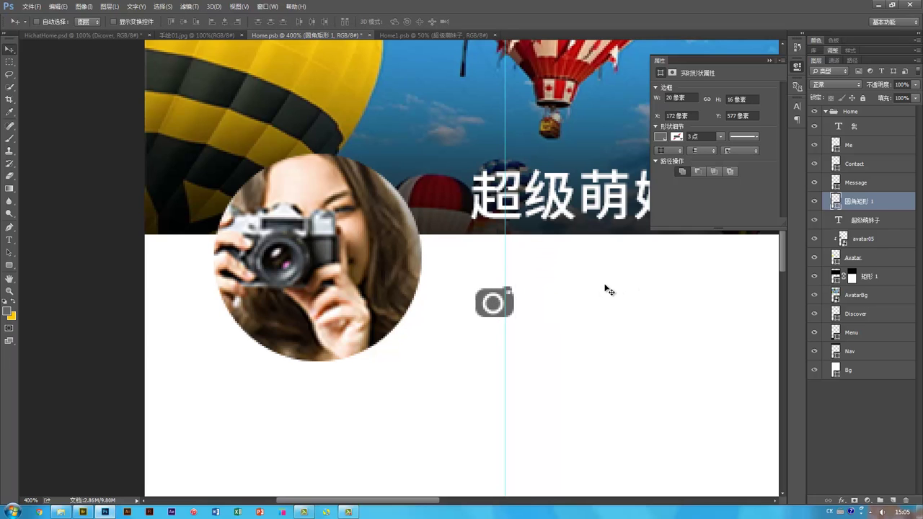
{"action": "key", "text": "ctrl+1"}
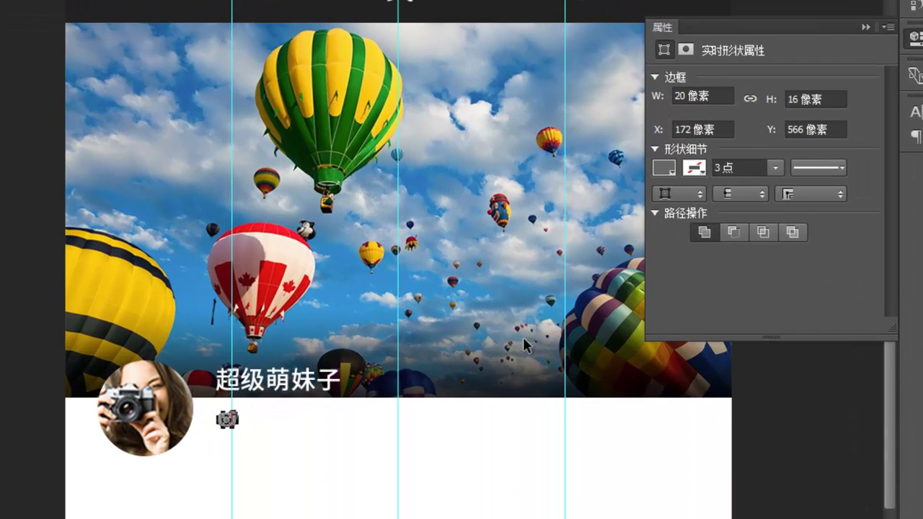
Step: Set all corner radii of the camera body to 3 px and hide the guides
{"action": "left_click", "coordinate": [236, 427]}
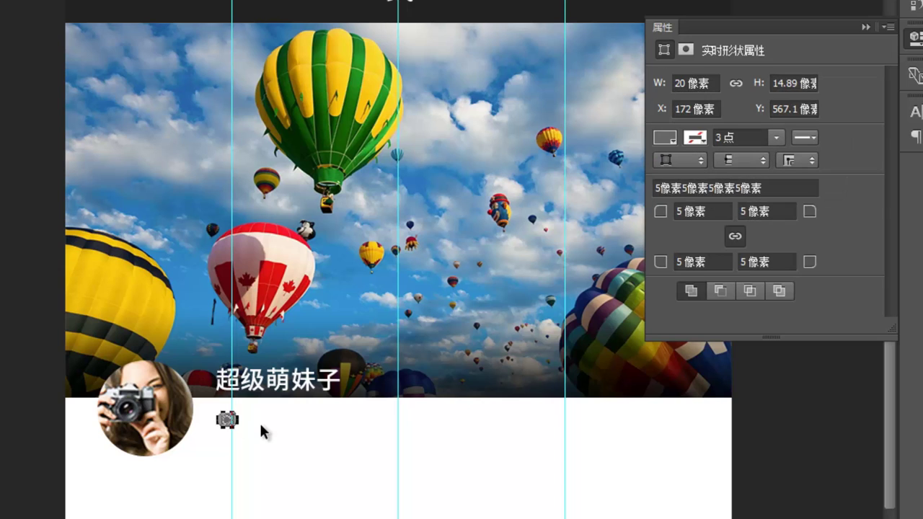
{"action": "left_click", "coordinate": [679, 212]}
{"action": "type", "text": "3"}
{"action": "key", "text": "Return"}
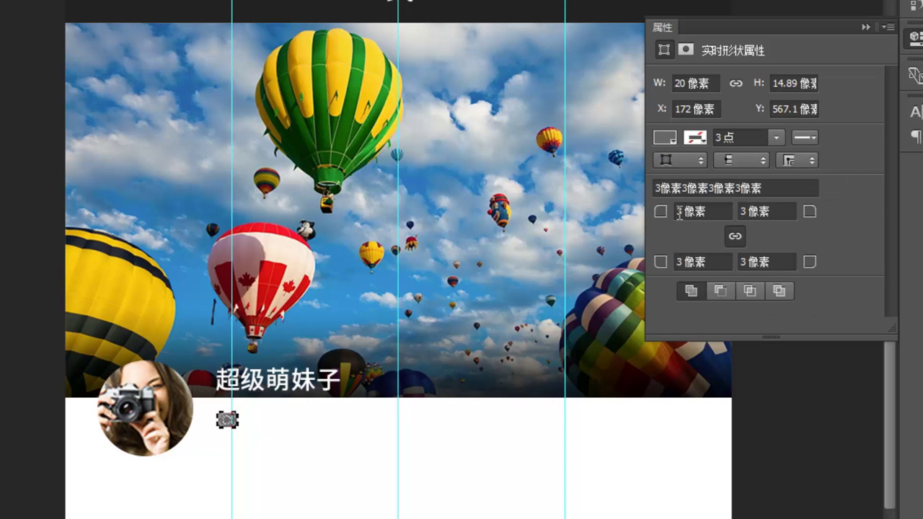
{"action": "key", "text": "ctrl+semicolon"}
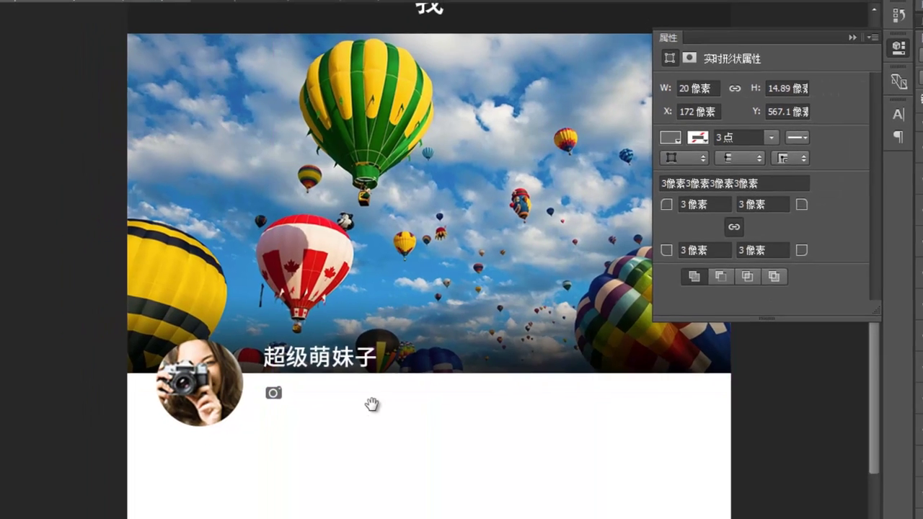
Step: Copy the 5.3公里 distance text from Home1.psb into Home.psb and place it beside the camera icon
{"action": "left_click_drag", "start_coordinate": [352, 449], "coordinate": [269, 453]}
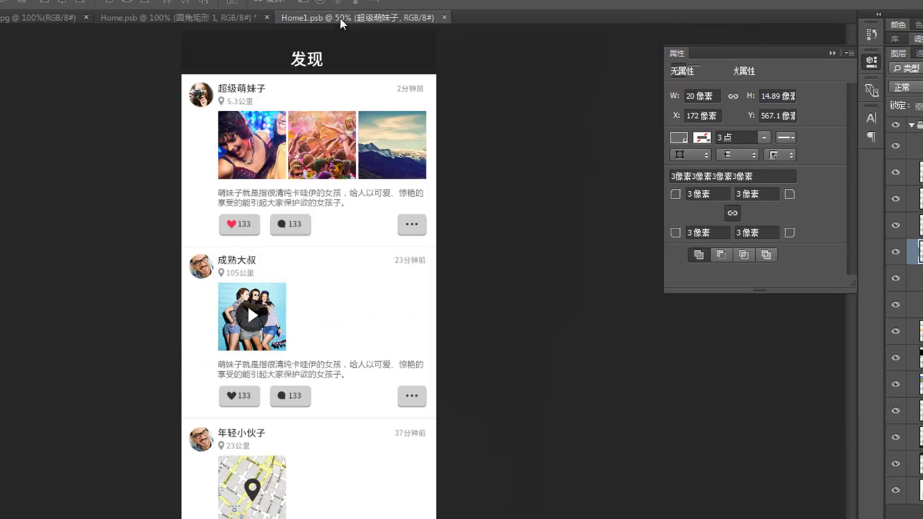
{"action": "left_click", "coordinate": [383, 18]}
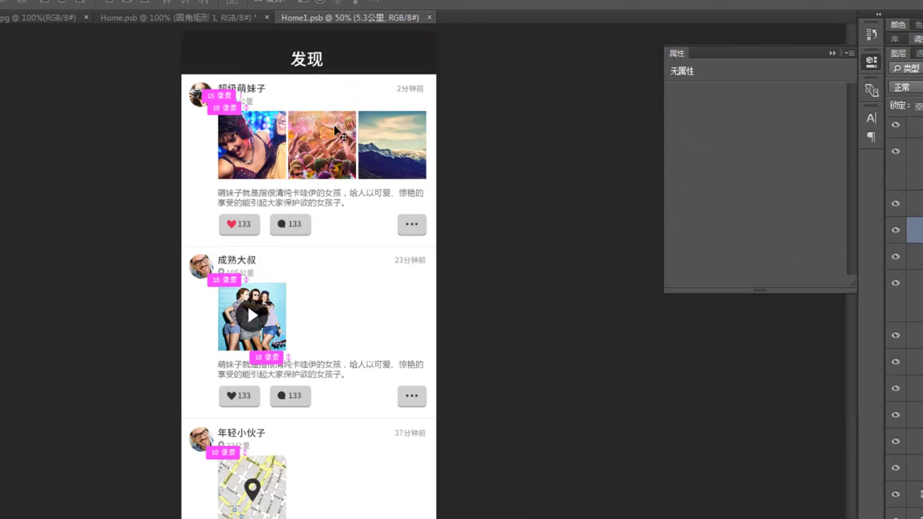
{"action": "left_click_drag", "start_coordinate": [247, 106], "coordinate": [322, 396]}
Step: Change the copied distance text to 153 and move it left, close to the camera icon
{"action": "double_click", "coordinate": [311, 355]}
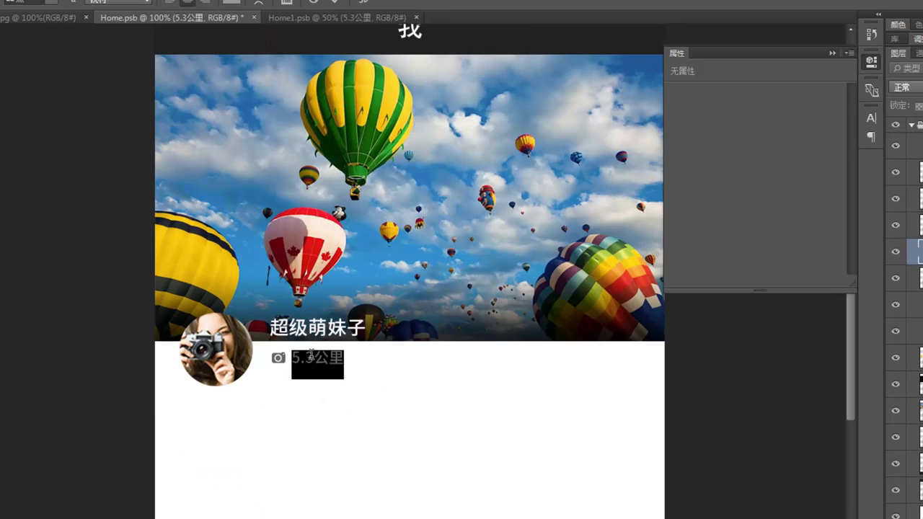
{"action": "type", "text": "53"}
{"action": "key", "text": "ctrl+Return"}
{"action": "key", "text": "v"}
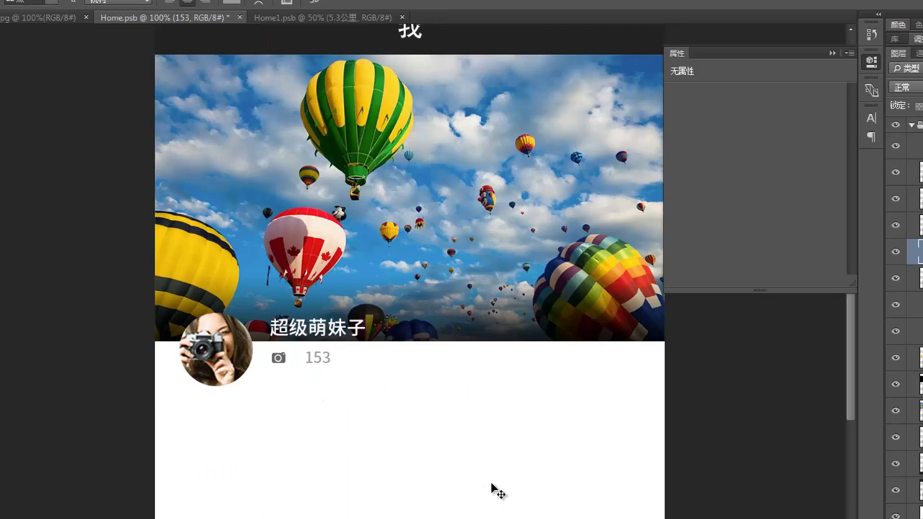
{"action": "key", "text": "shift+Left"}
{"action": "key", "text": "shift+Left"}
{"action": "key", "text": "shift+Left"}
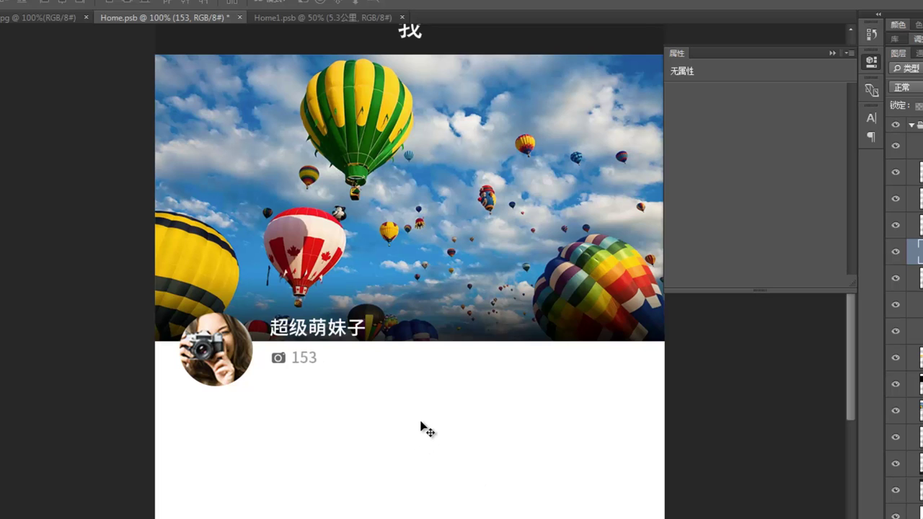
Step: Enlarge the camera icon to 25 × 20 px and place it at X 170 px, Y 563 px
{"action": "key", "text": "ctrl+minus"}
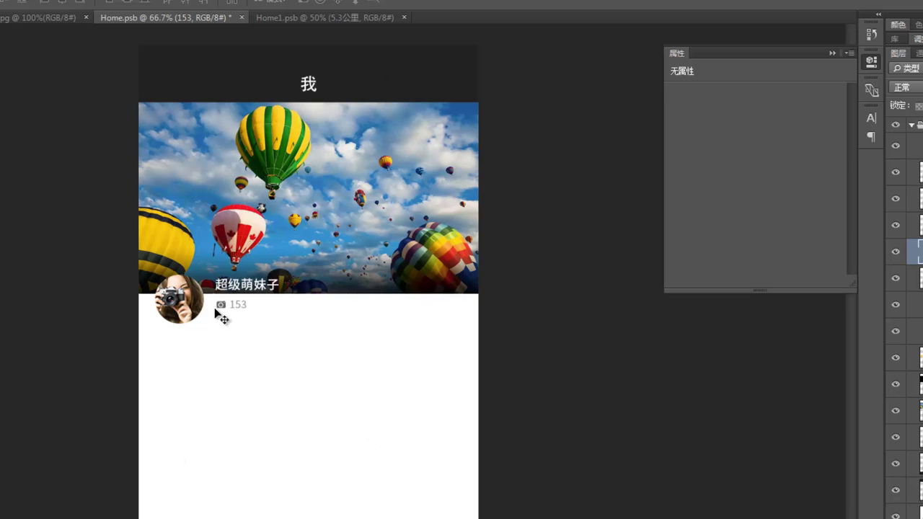
{"action": "key", "text": "ctrl+plus"}
{"action": "left_click_drag", "start_coordinate": [206, 325], "coordinate": [365, 490]}
{"action": "key", "text": "ctrl+plus"}
{"action": "key", "text": "ctrl+plus"}
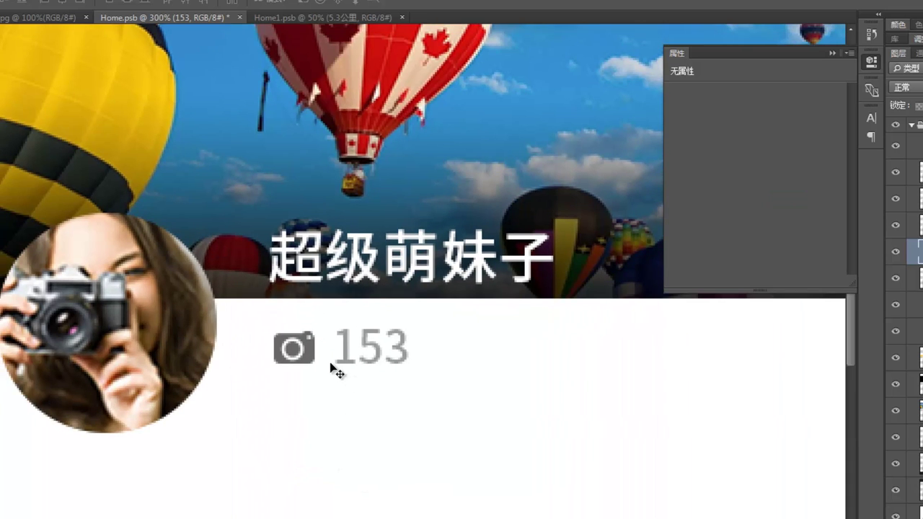
{"action": "left_click", "coordinate": [310, 353]}
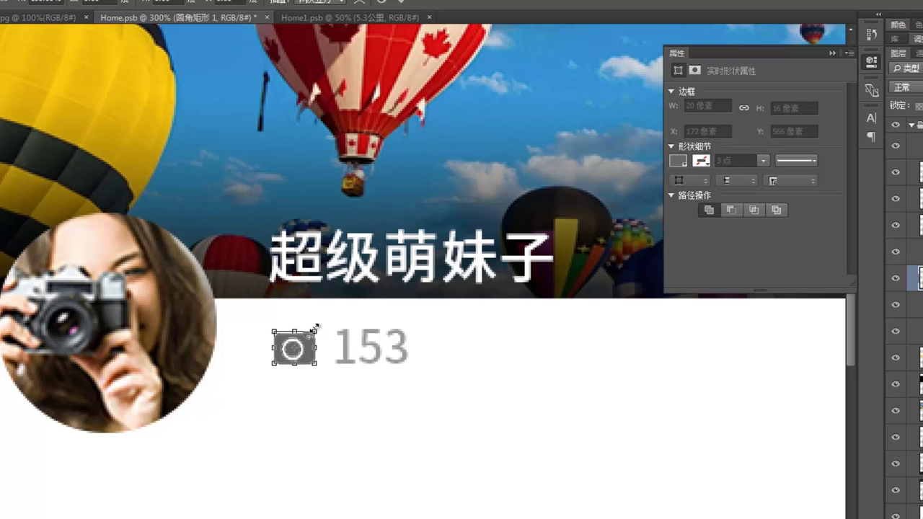
{"action": "left_click_drag", "start_coordinate": [314, 328], "coordinate": [328, 321]}
{"action": "key", "text": "Return"}
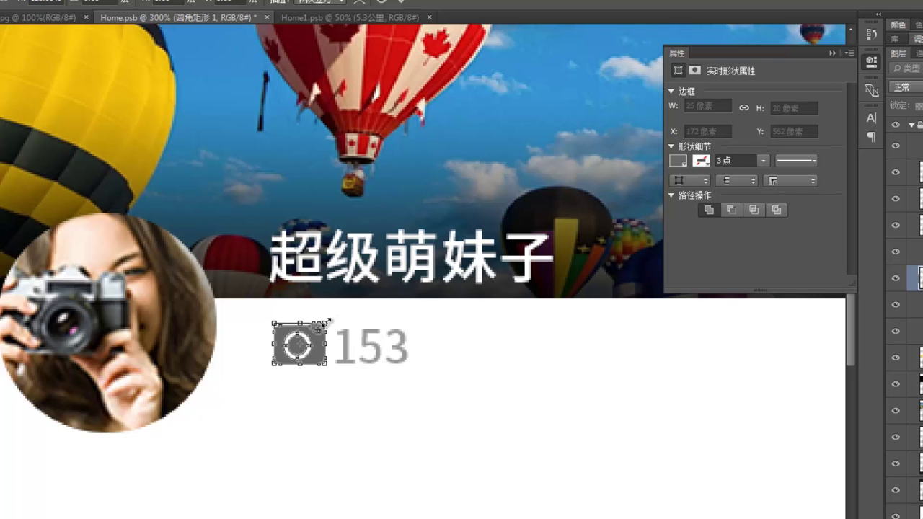
{"action": "key", "text": "Left"}
{"action": "key", "text": "Left"}
{"action": "key", "text": "Down"}
{"action": "key", "text": "ctrl+1"}
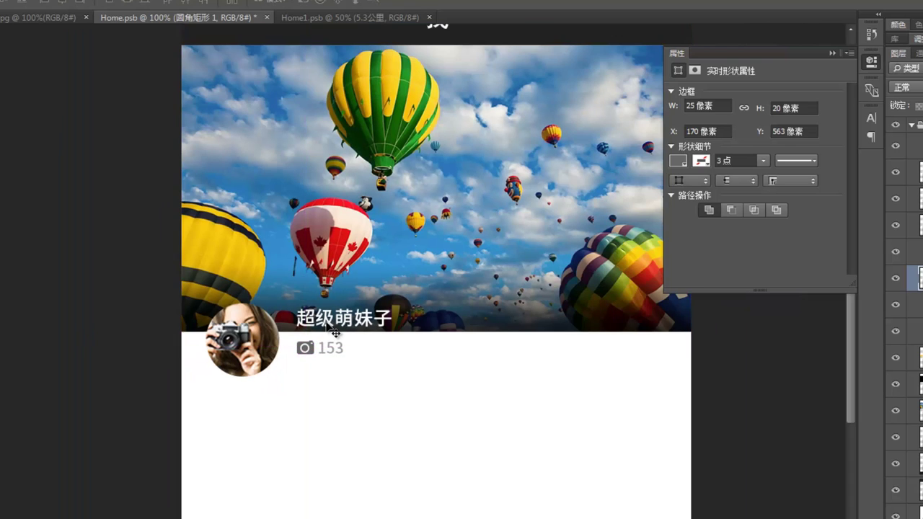
Step: Recolour the camera icon to a1a1a1, sampled from the 153 text beside it
{"action": "left_click_drag", "start_coordinate": [471, 516], "coordinate": [404, 383]}
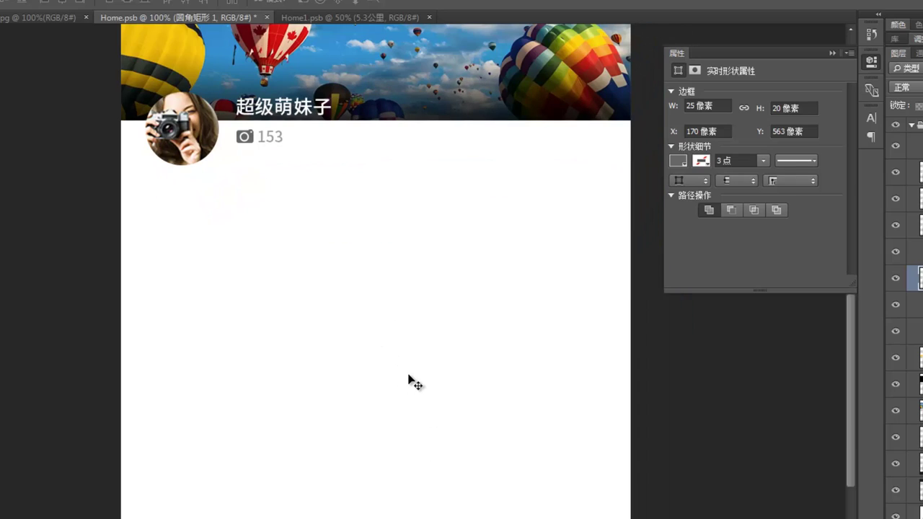
{"action": "key", "text": "ctrl+minus"}
{"action": "scroll", "coordinate": [408, 383], "scroll_direction": "down", "scroll_amount": 1}
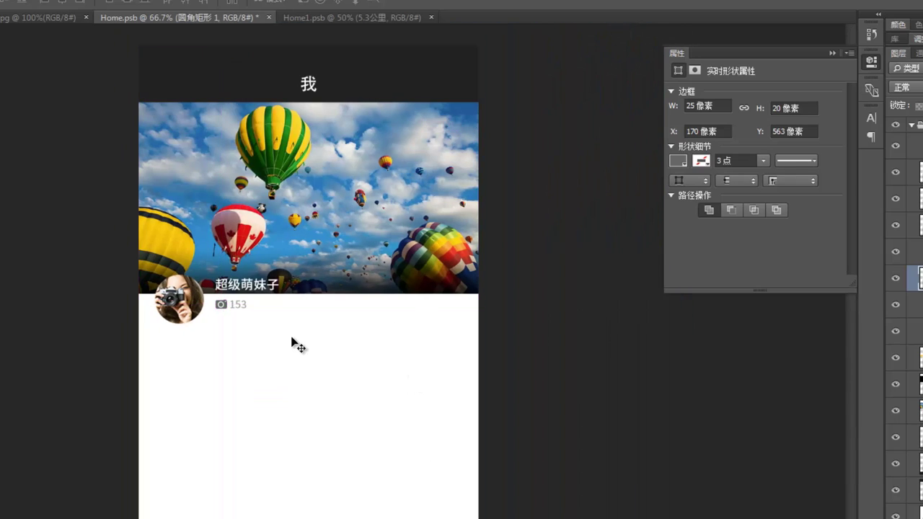
{"action": "scroll", "coordinate": [296, 345], "scroll_direction": "up", "scroll_amount": 1}
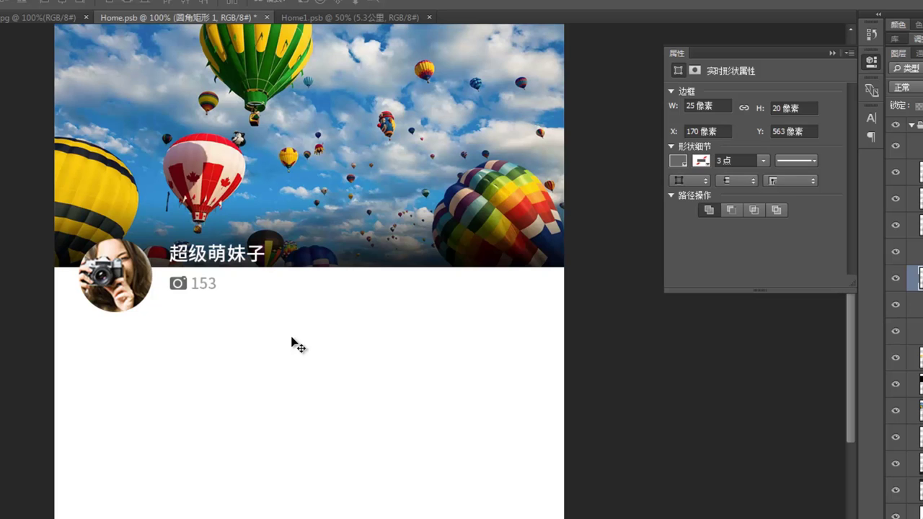
{"action": "left_click_drag", "start_coordinate": [169, 313], "coordinate": [244, 357]}
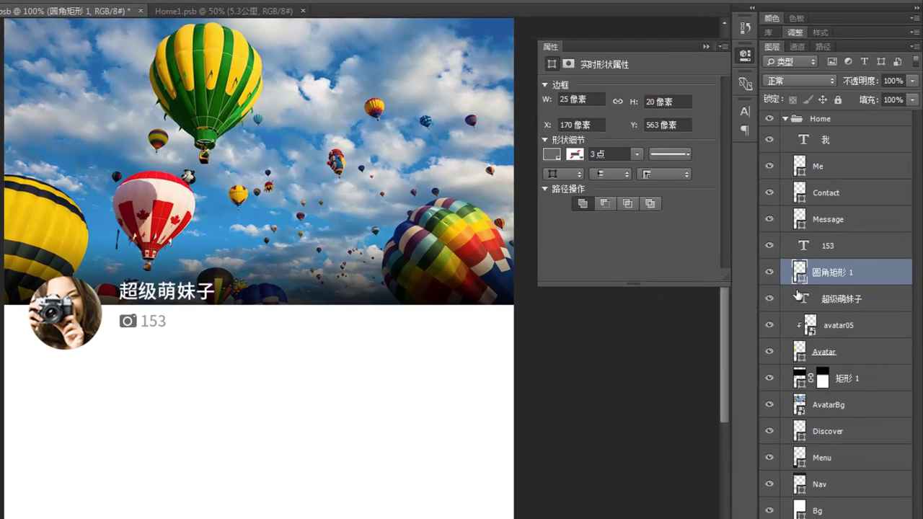
{"action": "double_click", "coordinate": [801, 271]}
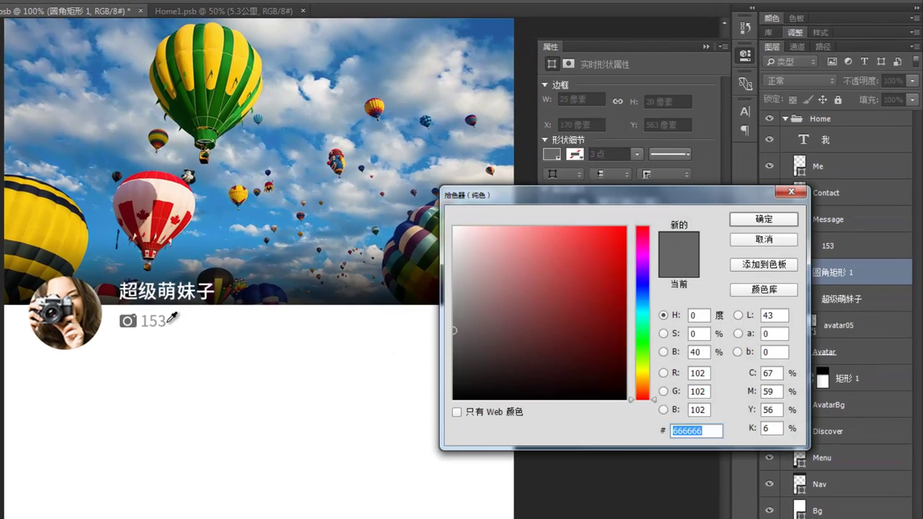
{"action": "left_click", "coordinate": [166, 322]}
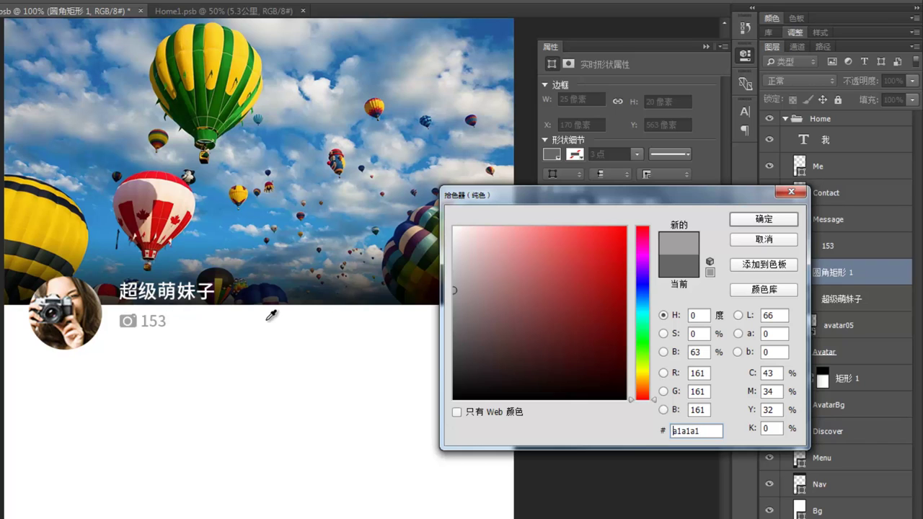
{"action": "key", "text": "Return"}
Step: Set the camera icon's fill to 999999 by resampling the grey of the 153 text
{"action": "left_click_drag", "start_coordinate": [284, 357], "coordinate": [268, 331]}
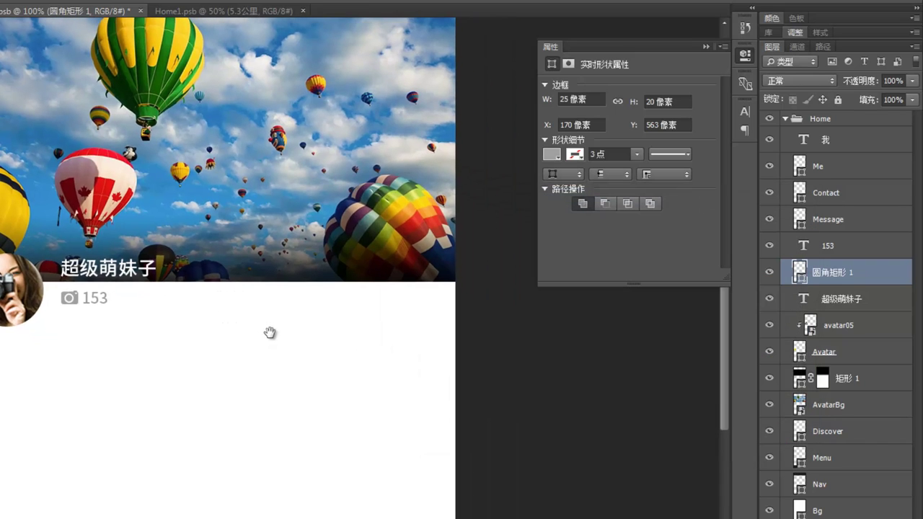
{"action": "key", "text": "ctrl+plus"}
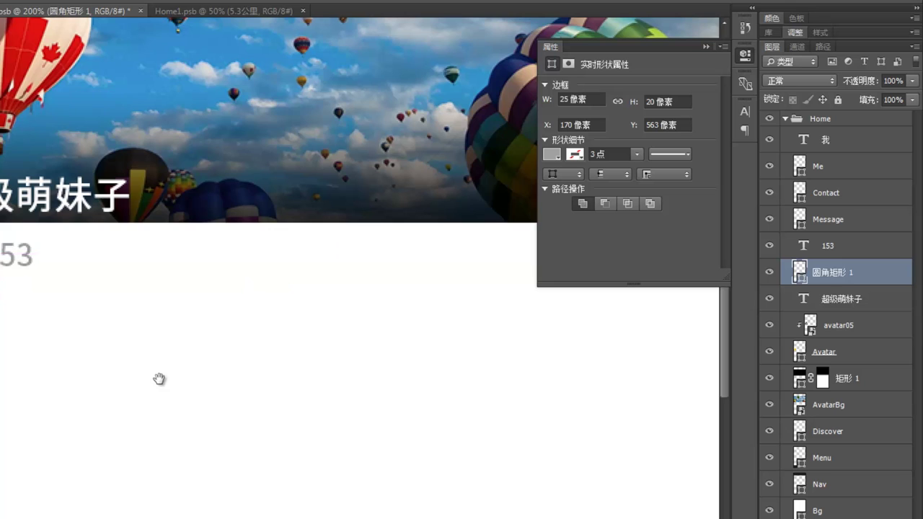
{"action": "double_click", "coordinate": [799, 273]}
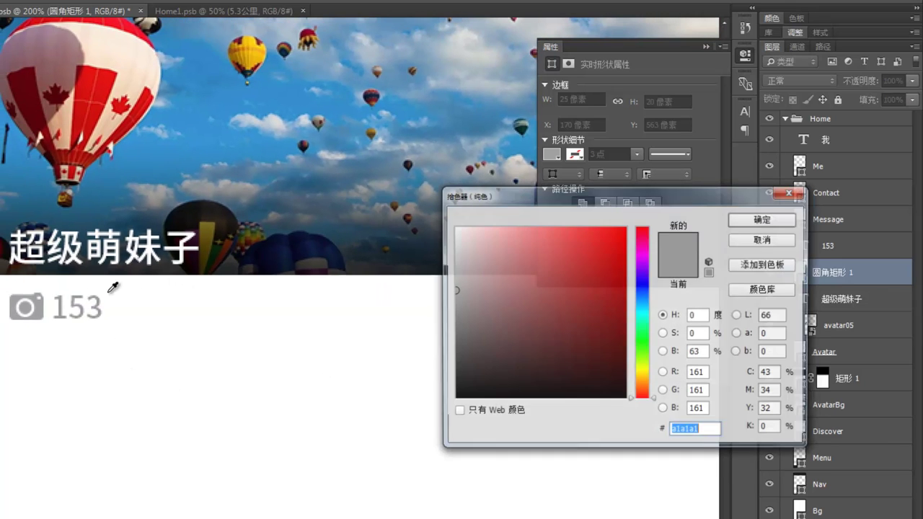
{"action": "left_click", "coordinate": [59, 314]}
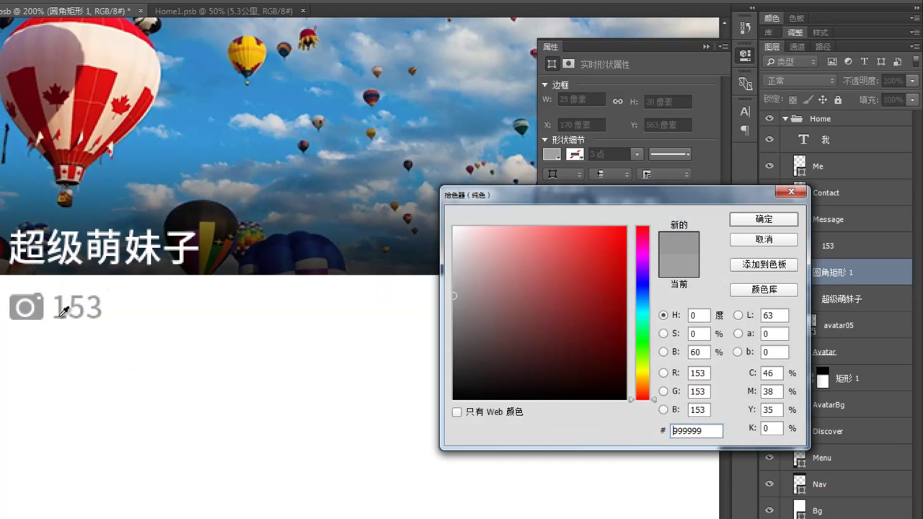
{"action": "key", "text": "Return"}
Step: Draw two small grey ellipses about 5 px wide, right of the 153 text, as the heads of a music note icon
{"action": "left_click_drag", "start_coordinate": [162, 406], "coordinate": [81, 406]}
{"action": "left_click_drag", "start_coordinate": [127, 360], "coordinate": [97, 401]}
{"action": "key", "text": "ctrl+plus"}
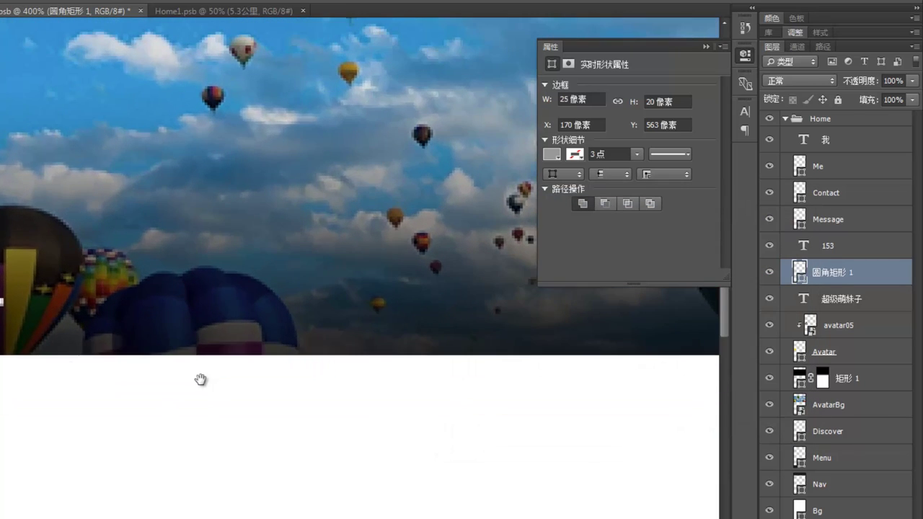
{"action": "key", "text": "ctrl+plus"}
{"action": "key", "text": "ctrl+plus"}
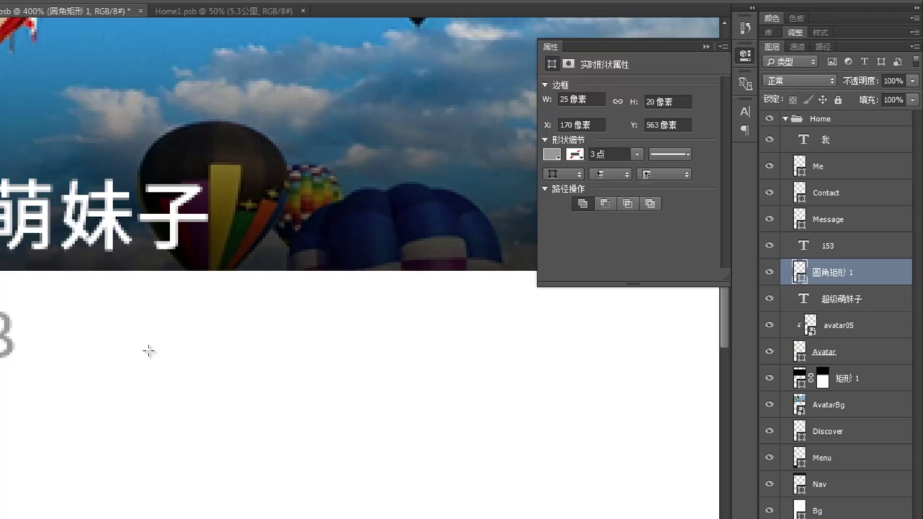
{"action": "mouse_move", "coordinate": [145, 350]}
{"action": "left_mouse_down"}
{"action": "mouse_move", "coordinate": [160, 364]}
{"action": "mouse_move", "coordinate": [194, 355]}
{"action": "mouse_move", "coordinate": [190, 345]}
{"action": "left_mouse_up"}
{"action": "key", "text": "ctrl+plus"}
{"action": "key", "text": "ctrl+t"}
{"action": "key", "text": "Left"}
{"action": "key", "text": "Left"}
{"action": "key", "text": "Escape"}
{"action": "key", "text": "ctrl+t"}
{"action": "key", "text": "Return"}
{"action": "left_click", "coordinate": [133, 371]}
{"action": "key", "text": "ctrl+t"}
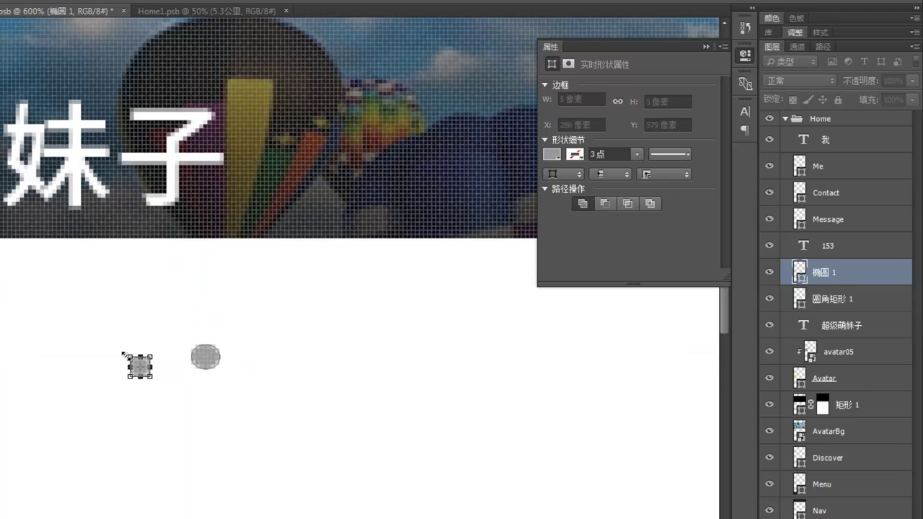
{"action": "left_click_drag", "start_coordinate": [126, 356], "coordinate": [220, 300]}
{"action": "key", "text": "Return"}
Step: Build two vertical stems rising from the note heads and a beam joining them at the upper ends
{"action": "left_click", "coordinate": [213, 357]}
{"action": "left_click", "coordinate": [649, 100]}
{"action": "key", "text": "Up"}
{"action": "key", "text": "Return"}
{"action": "key", "text": "a"}
{"action": "key", "text": "alt+shift+Right"}
{"action": "key", "text": "Right"}
{"action": "key", "text": "Right"}
{"action": "key", "text": "Right"}
{"action": "key", "text": "Right"}
{"action": "key", "text": "Right"}
{"action": "key", "text": "Right"}
{"action": "key", "text": "Up"}
{"action": "key", "text": "Up"}
{"action": "key", "text": "Up"}
{"action": "key", "text": "Left"}
{"action": "key", "text": "Right"}
{"action": "key", "text": "Down"}
{"action": "key", "text": "Down"}
{"action": "key", "text": "Down"}
{"action": "key", "text": "Down"}
{"action": "key", "text": "Up"}
Step: Raise the right end of the music note's beam so that it slants upward
{"action": "left_click", "coordinate": [220, 336]}
{"action": "key", "text": "Up"}
{"action": "key", "text": "Up"}
{"action": "key", "text": "Up"}
{"action": "key", "text": "Up"}
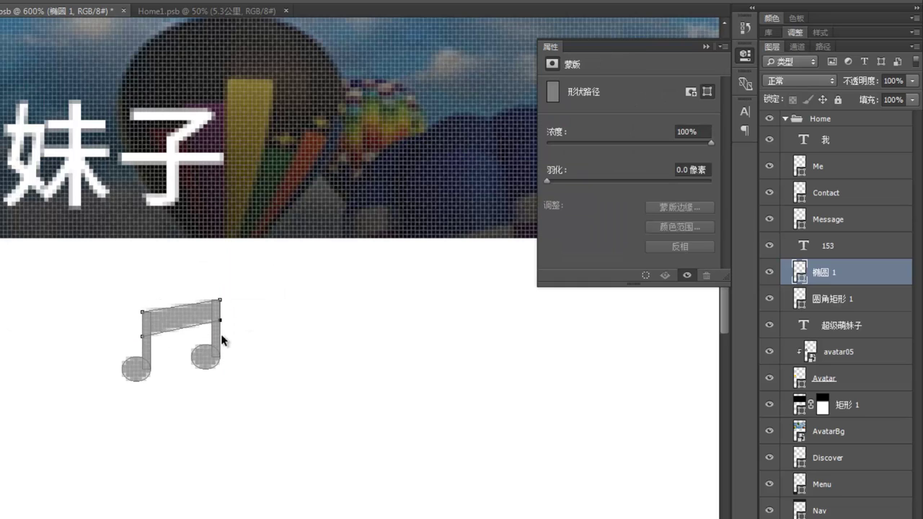
Step: Narrow the music note by shifting its right head and stem about 4 px left, and nudge the whole icon up
{"action": "left_click", "coordinate": [157, 282]}
{"action": "key", "text": "Left"}
{"action": "key", "text": "Left"}
{"action": "key", "text": "Left"}
{"action": "key", "text": "Left"}
{"action": "key", "text": "Left"}
{"action": "key", "text": "v"}
{"action": "key", "text": "Up"}
{"action": "key", "text": "Up"}
{"action": "key", "text": "Up"}
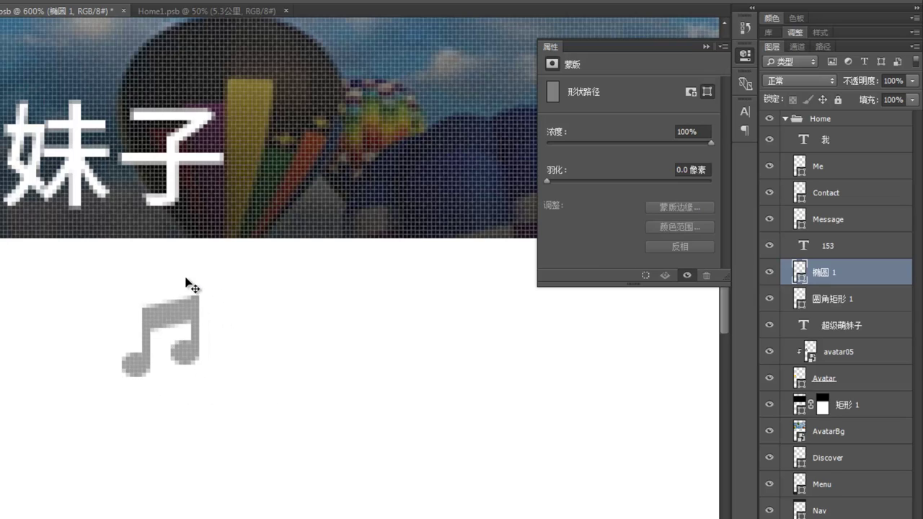
{"action": "key", "text": "Down"}
{"action": "key", "text": "Up"}
{"action": "key", "text": "ctrl+1"}
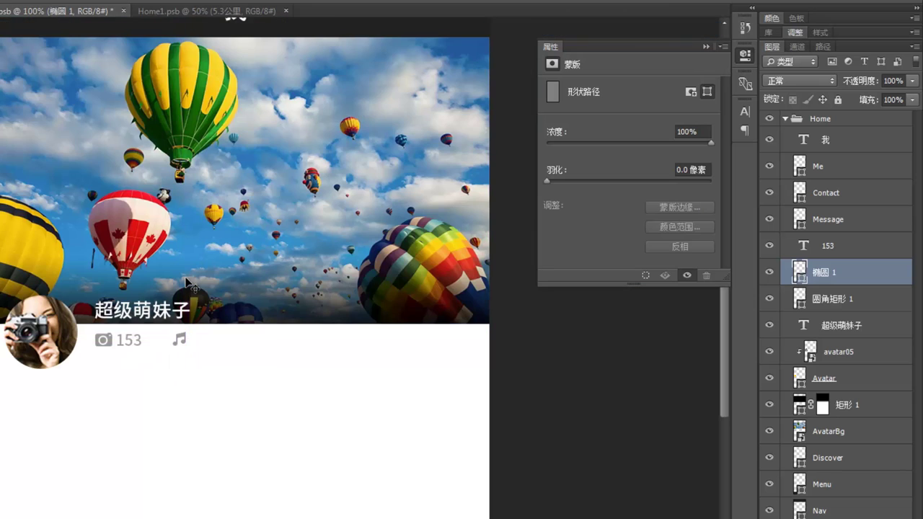
Step: Nudge the music note's left head and stem 1 px to the left
{"action": "scroll", "coordinate": [189, 284], "scroll_direction": "up", "scroll_amount": 2}
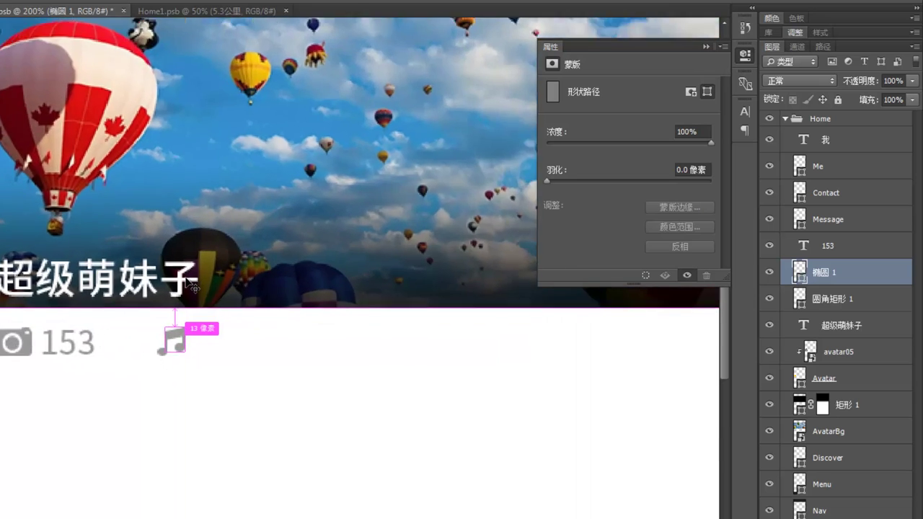
{"action": "left_click_drag", "start_coordinate": [154, 315], "coordinate": [200, 346]}
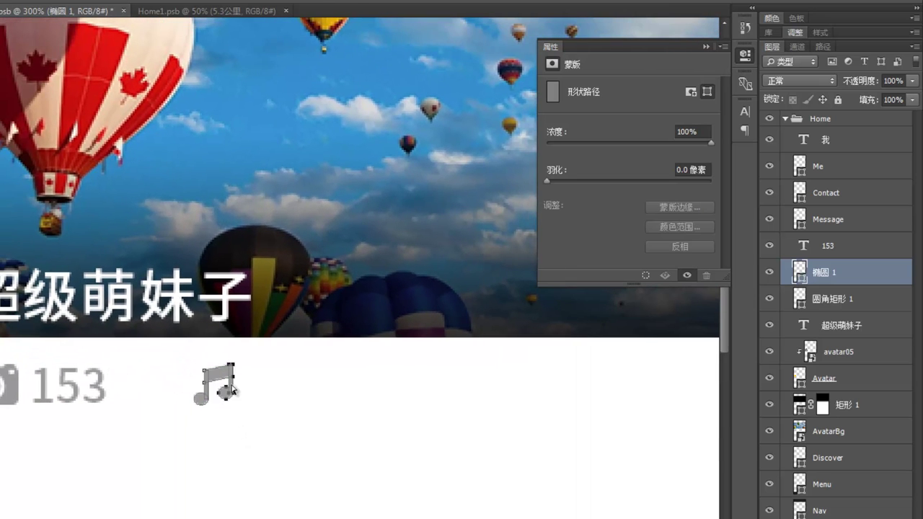
{"action": "left_click_drag", "start_coordinate": [191, 412], "coordinate": [215, 360]}
{"action": "key", "text": "Left"}
{"action": "key", "text": "Return"}
Step: Duplicate the 153 text and place the copy to the right of the music note icon
{"action": "left_click_drag", "start_coordinate": [235, 428], "coordinate": [198, 417]}
{"action": "left_click", "coordinate": [42, 380], "text": "ctrl"}
{"action": "left_click_drag", "start_coordinate": [20, 378], "coordinate": [251, 381]}
Step: Change the duplicated count to 37 and nudge it left toward the music note
{"action": "key", "text": "t"}
{"action": "double_click", "coordinate": [250, 376]}
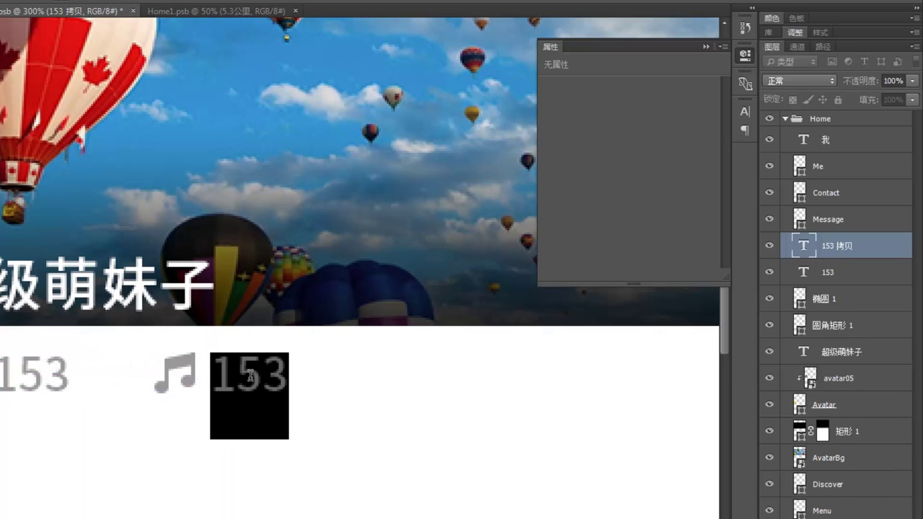
{"action": "type", "text": "37"}
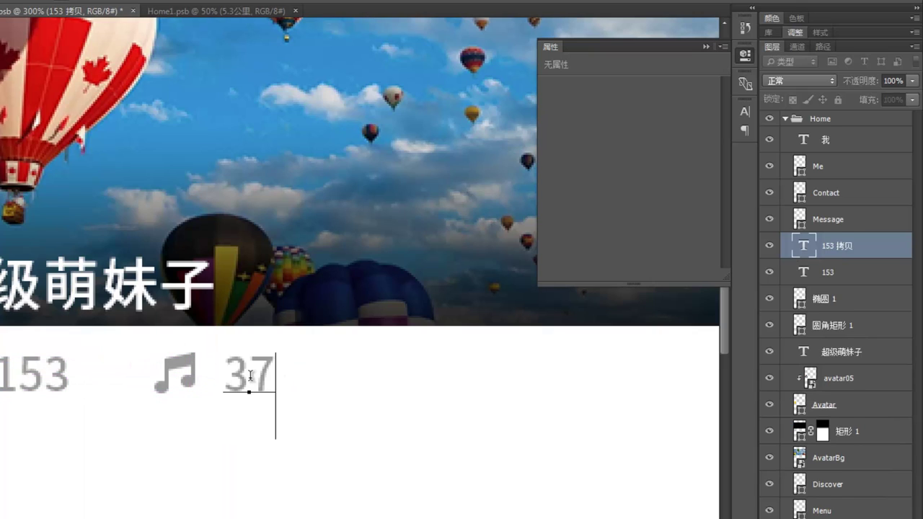
{"action": "key", "text": "ctrl+Return"}
{"action": "key", "text": "Left"}
{"action": "key", "text": "Left"}
{"action": "key", "text": "Left"}
{"action": "key", "text": "Left"}
{"action": "key", "text": "Left"}
{"action": "key", "text": "Left"}
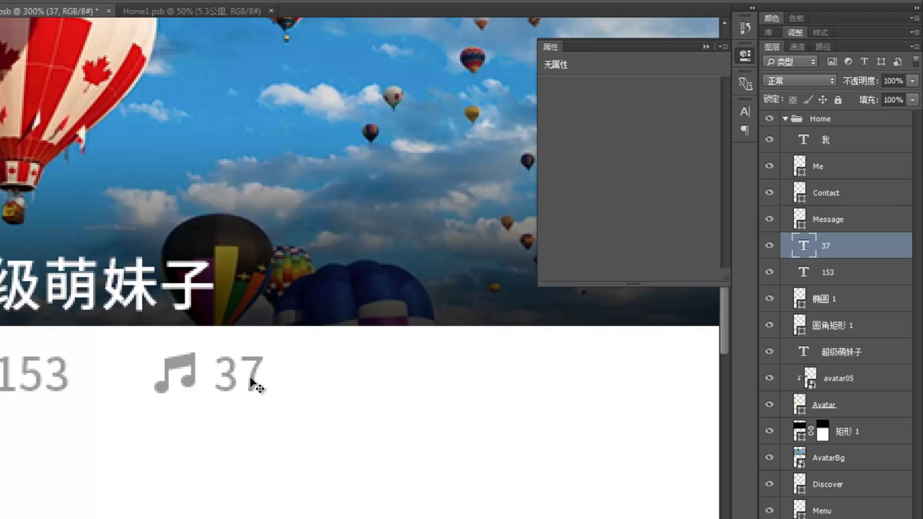
Step: Copy the dark heart icon from Home1.psb into Home.psb, right of the 37 count, and scale it down to the music note's size
{"action": "left_click_drag", "start_coordinate": [277, 412], "coordinate": [177, 371]}
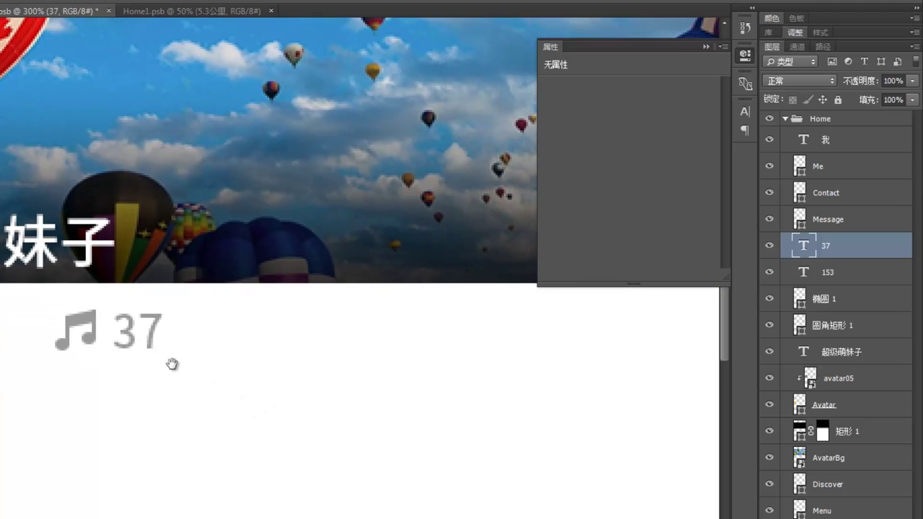
{"action": "left_click", "coordinate": [204, 12]}
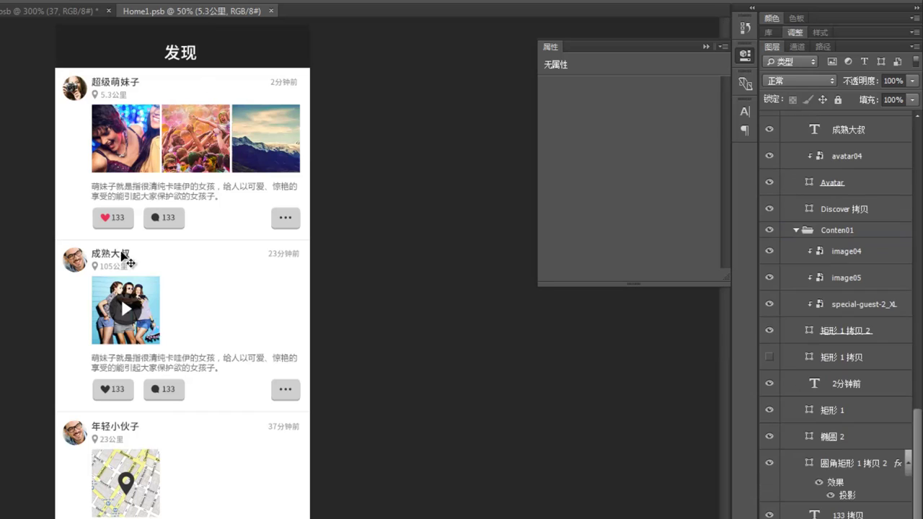
{"action": "key", "text": "ctrl"}
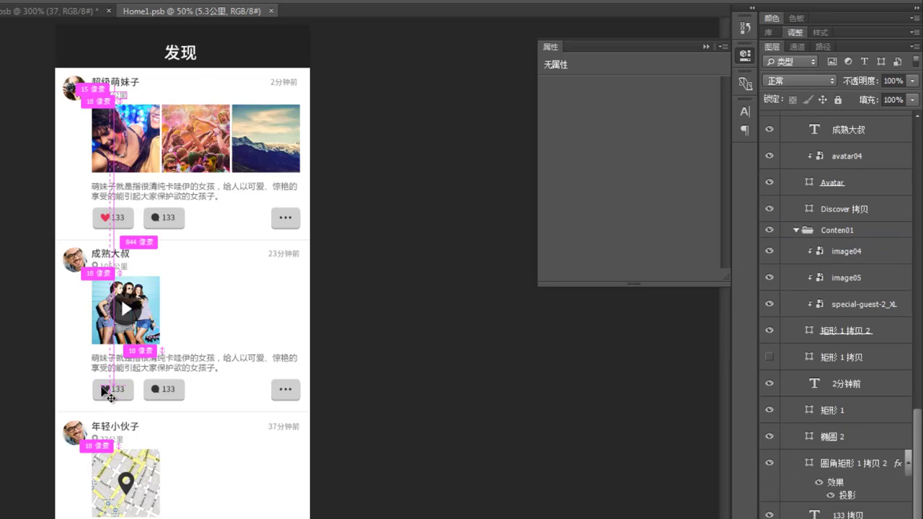
{"action": "left_click_drag", "start_coordinate": [103, 388], "coordinate": [33, 52]}
{"action": "left_click_drag", "start_coordinate": [24, 13], "coordinate": [307, 370]}
{"action": "key", "text": "ctrl+t"}
{"action": "key", "text": "Return"}
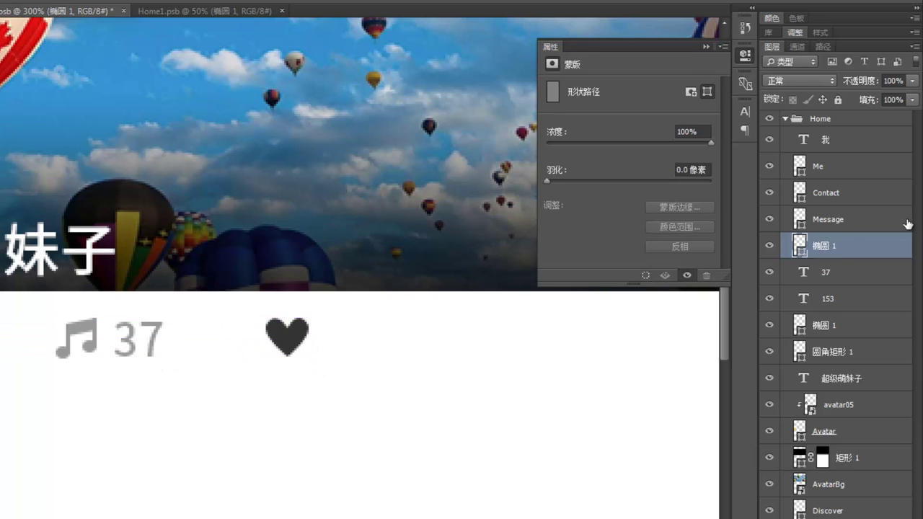
Step: Recolor the heart icon's fill to #999999
{"action": "double_click", "coordinate": [800, 246]}
{"action": "type", "text": "999999"}
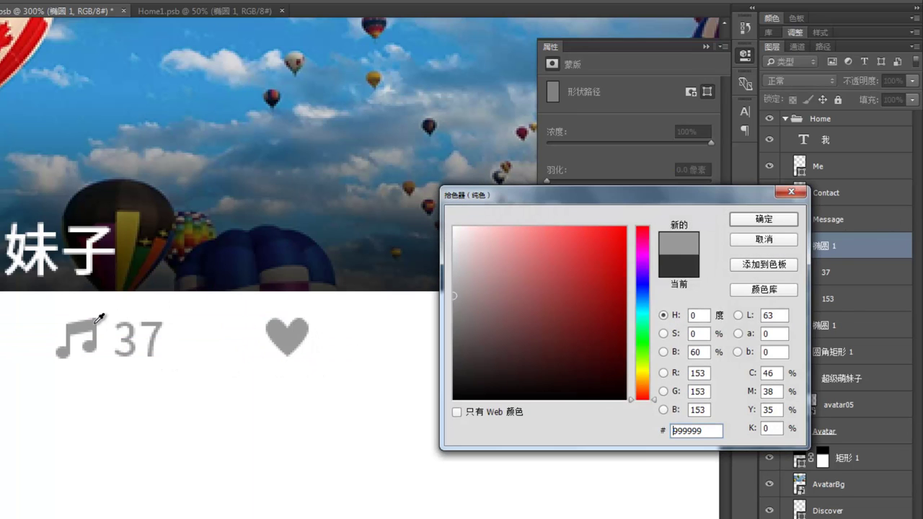
{"action": "key", "text": "Return"}
Step: Duplicate the 37 count beside the heart icon, change the copy to 29663, and shift it right to clear the heart
{"action": "left_click_drag", "start_coordinate": [128, 347], "coordinate": [363, 355]}
{"action": "double_click", "coordinate": [350, 339]}
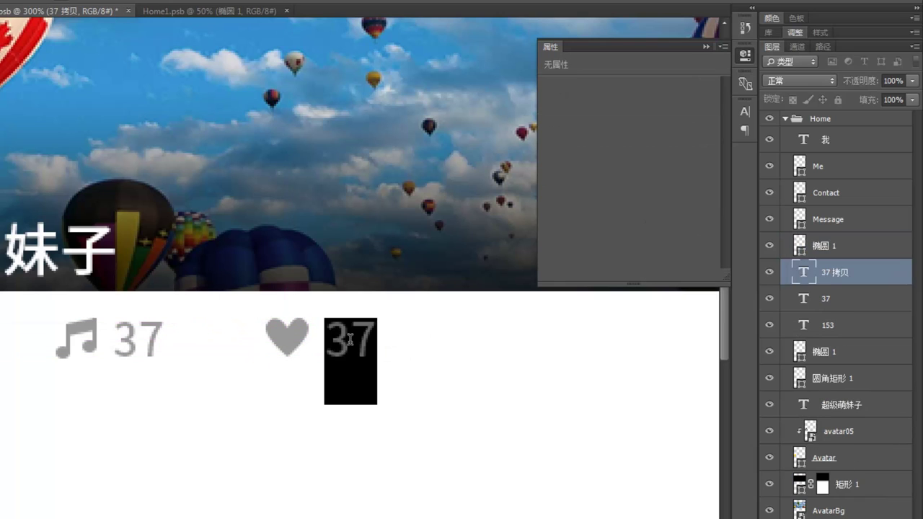
{"action": "type", "text": "2966"}
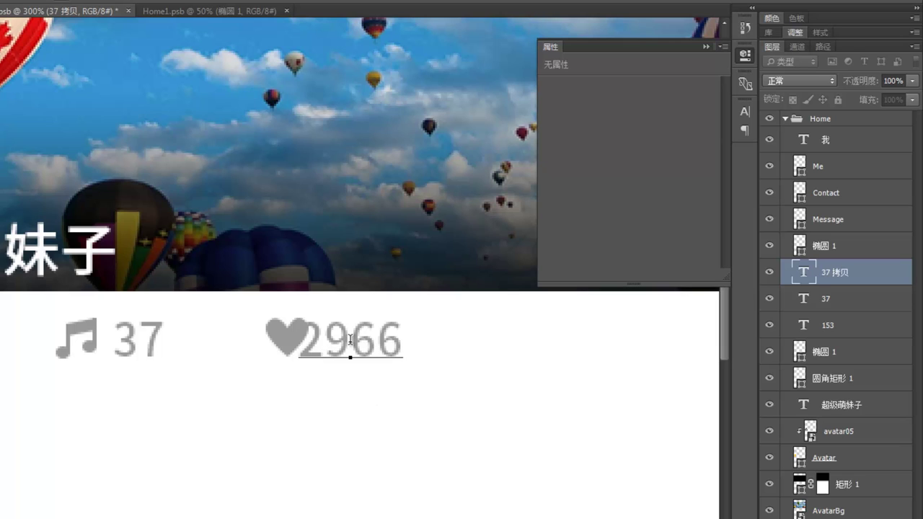
{"action": "type", "text": "3"}
{"action": "key", "text": "ctrl+Return"}
{"action": "left_click_drag", "start_coordinate": [351, 344], "coordinate": [385, 346]}
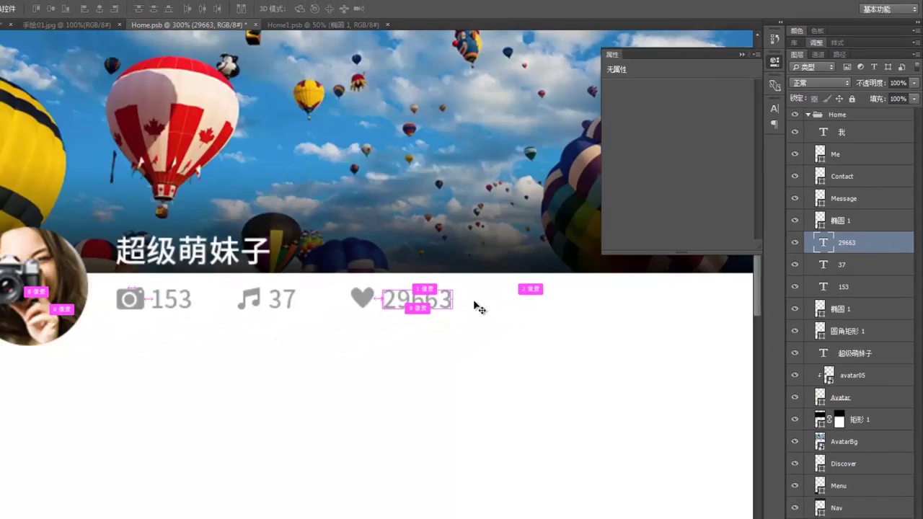
Step: Check the hand-drawn sketch and copy the first post's description text from Home1.psb into Home.psb below the stats row
{"action": "key", "text": "ctrl+1"}
{"action": "scroll", "coordinate": [456, 300], "scroll_direction": "down", "scroll_amount": 2}
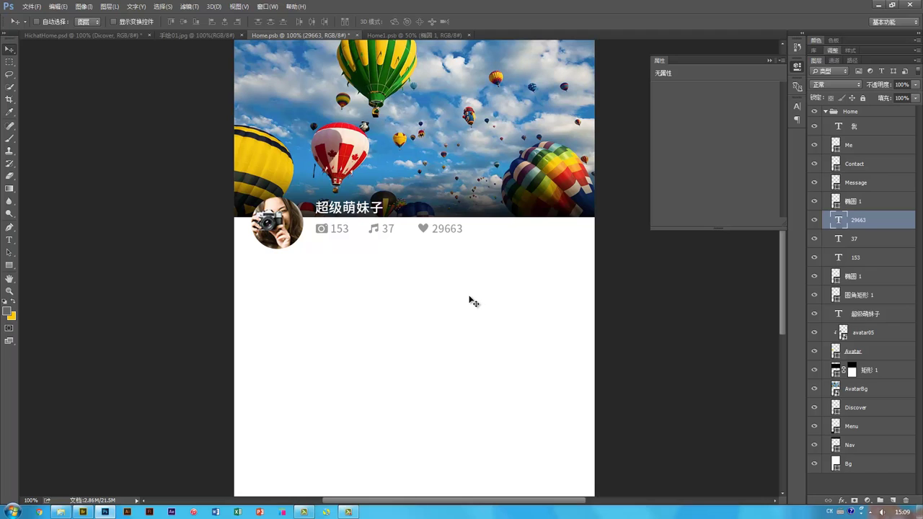
{"action": "scroll", "coordinate": [426, 288], "scroll_direction": "down", "scroll_amount": 1}
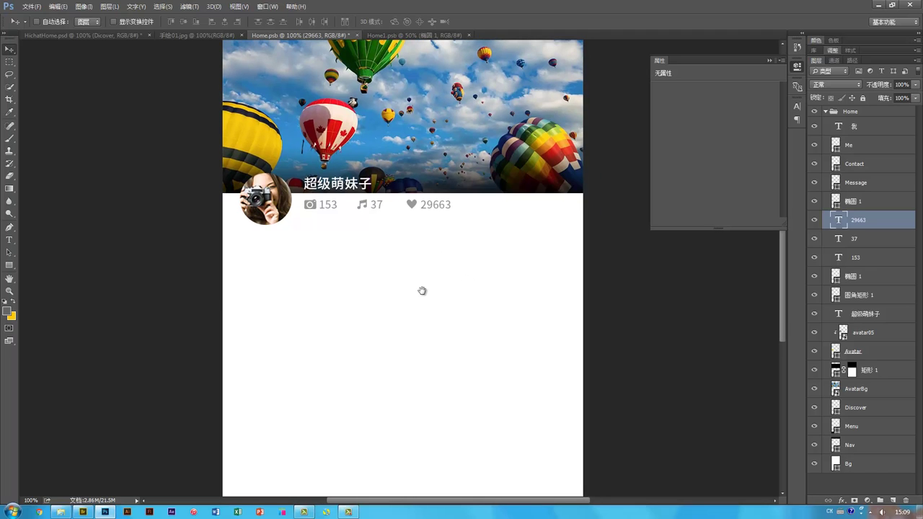
{"action": "left_click", "coordinate": [197, 34]}
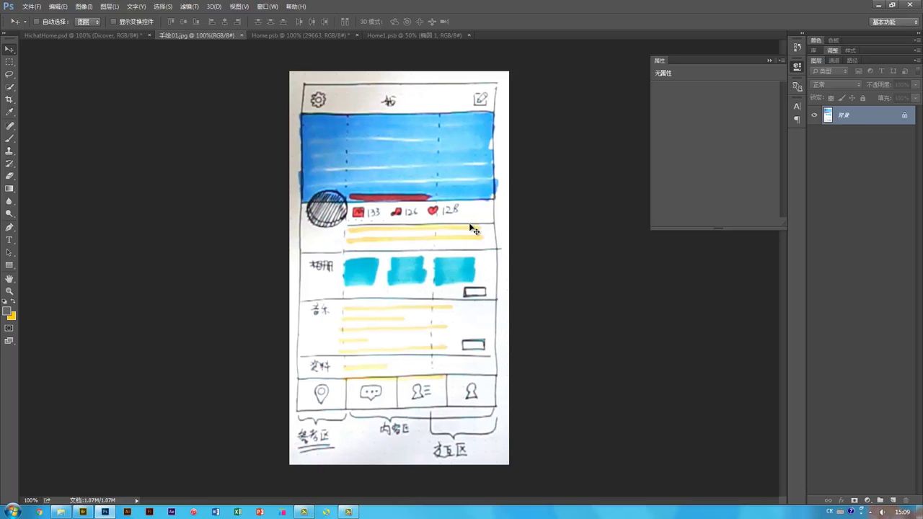
{"action": "left_click", "coordinate": [379, 35]}
{"action": "left_click", "coordinate": [363, 158], "text": "ctrl"}
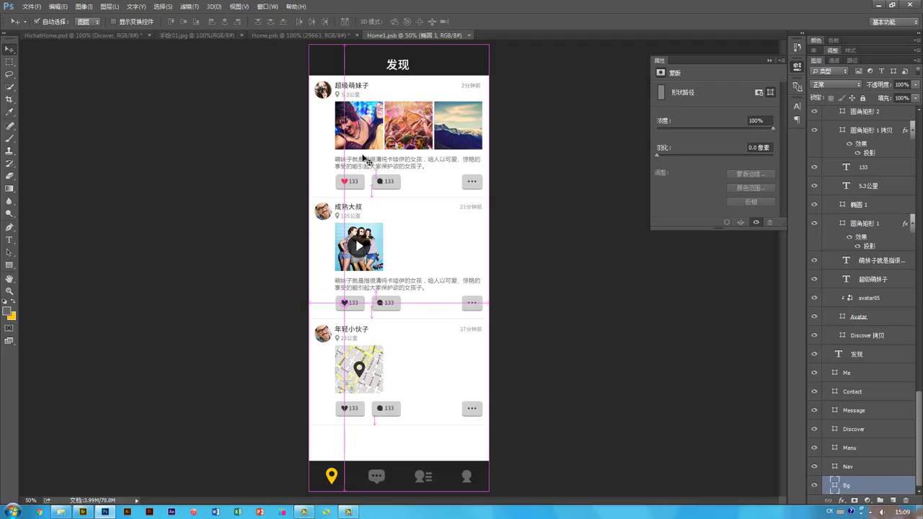
{"action": "left_click_drag", "start_coordinate": [366, 160], "coordinate": [337, 222]}
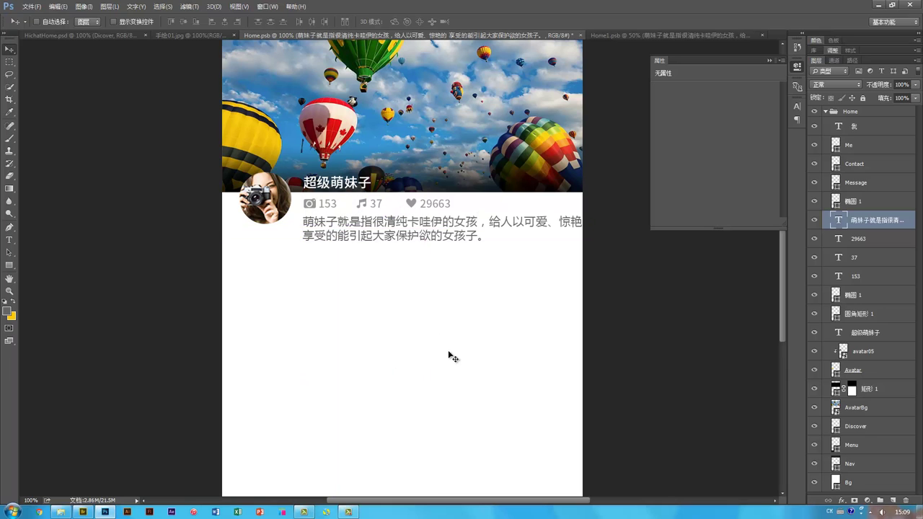
Step: Move the description's line break to just before 惊艳的 so both lines fit within the screen width
{"action": "key", "text": "ctrl+minus"}
{"action": "key", "text": "t"}
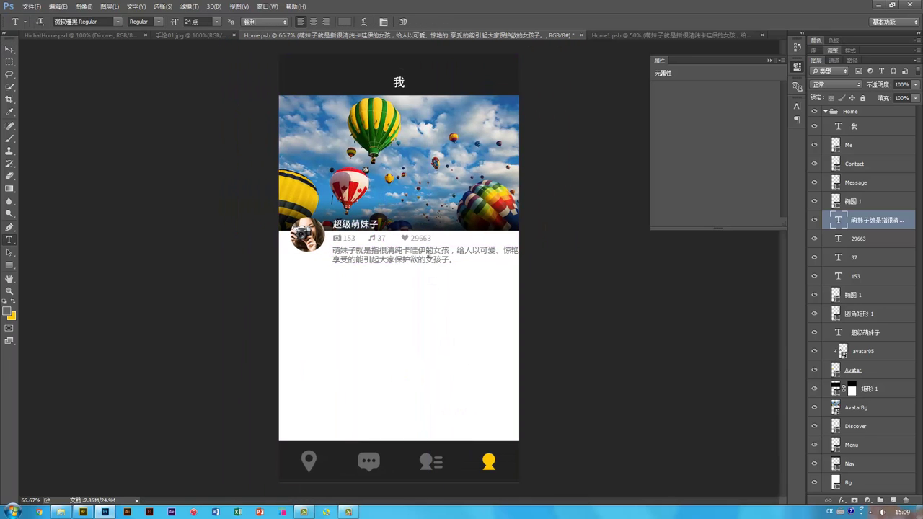
{"action": "left_click", "coordinate": [524, 255]}
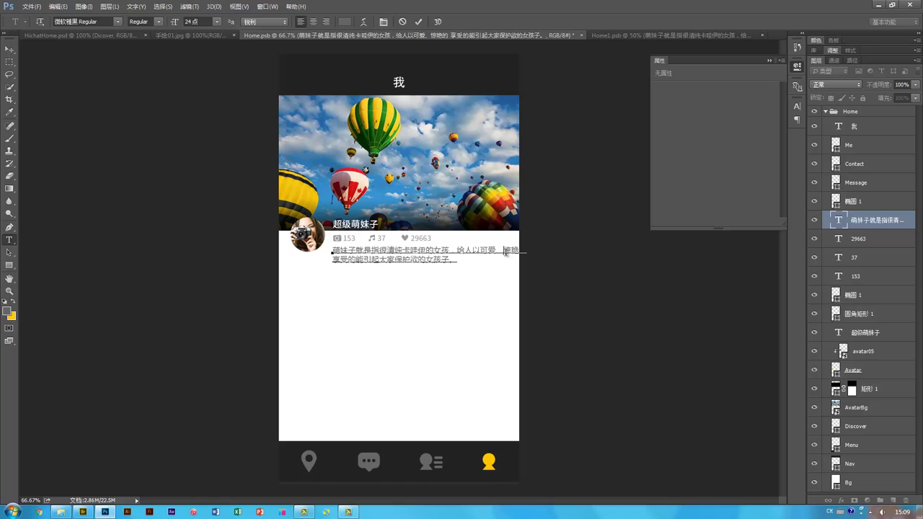
{"action": "key", "text": "Return"}
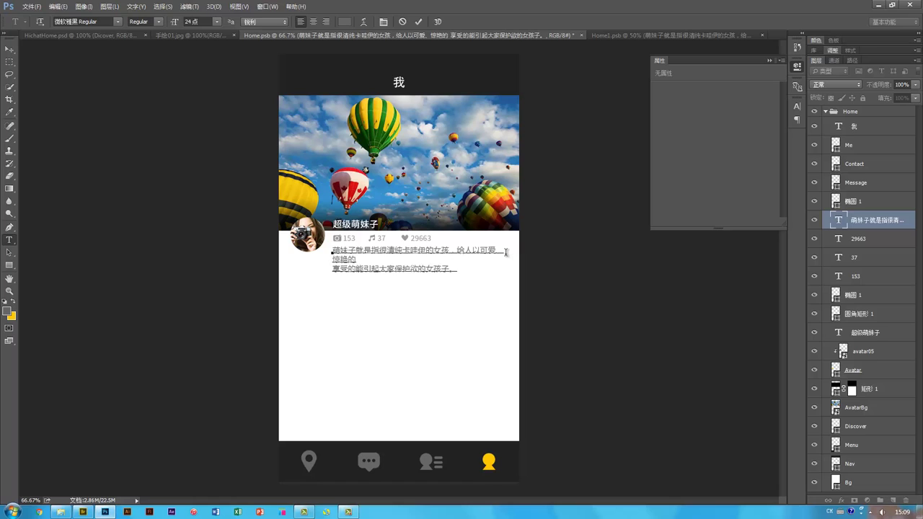
{"action": "key", "text": "Delete"}
{"action": "key", "text": "ctrl+Return"}
{"action": "key", "text": "v"}
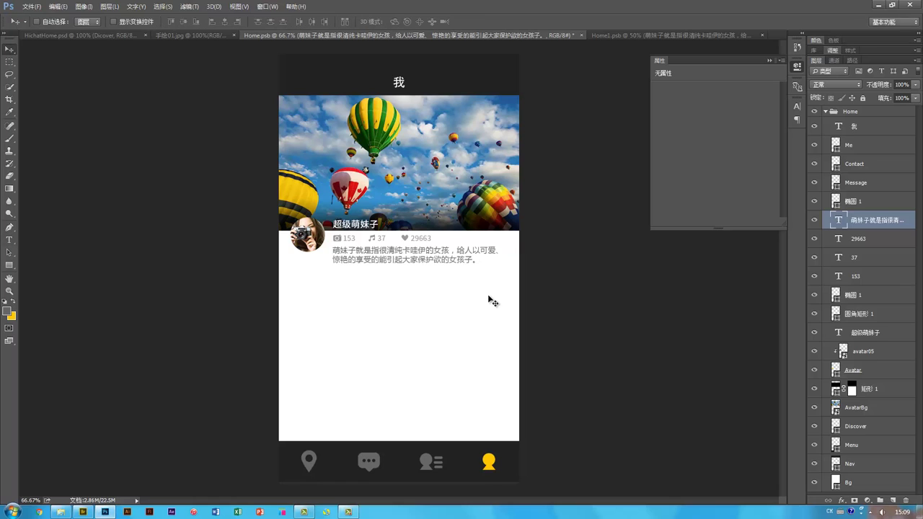
Step: Move the two-line description slightly down to widen the gap below the stats row
{"action": "key", "text": "Down"}
{"action": "key", "text": "Down"}
{"action": "key", "text": "Down"}
{"action": "key", "text": "Down"}
{"action": "key", "text": "Down"}
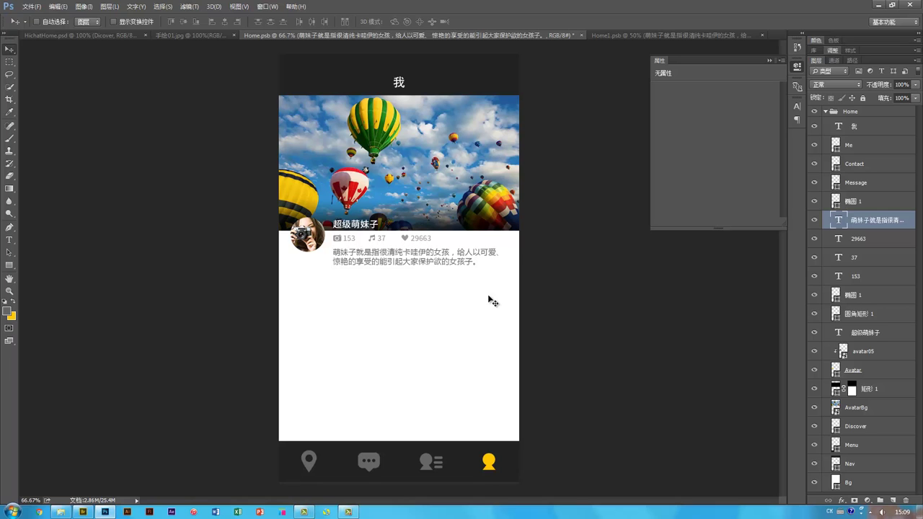
{"action": "key", "text": "ctrl+plus"}
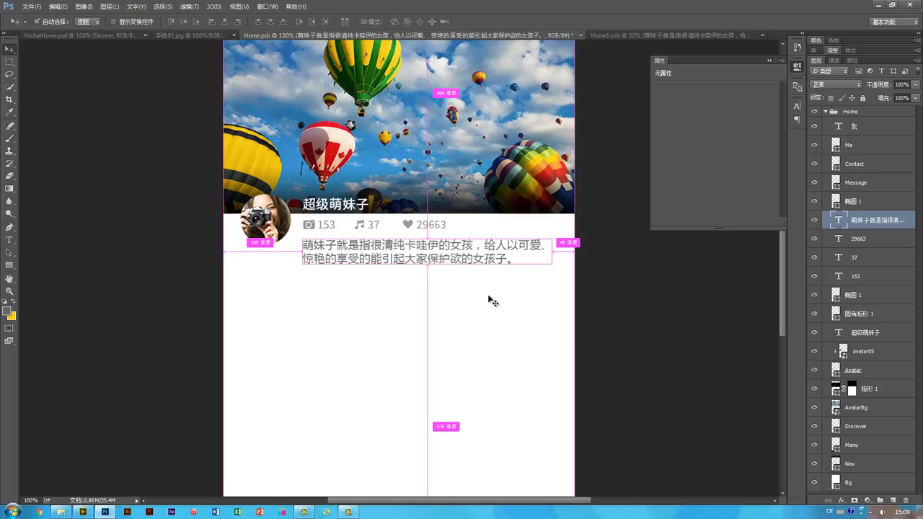
{"action": "key", "text": "ctrl+minus"}
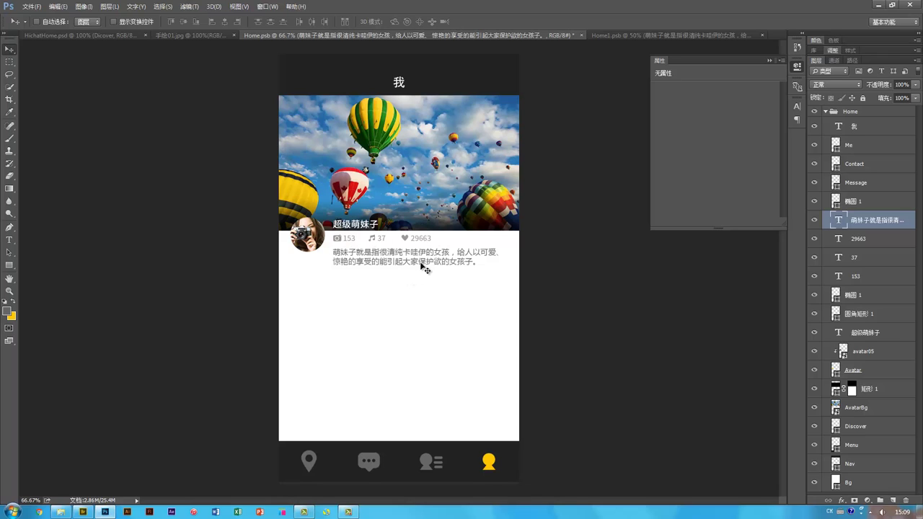
{"action": "left_click_drag", "start_coordinate": [422, 264], "coordinate": [423, 267]}
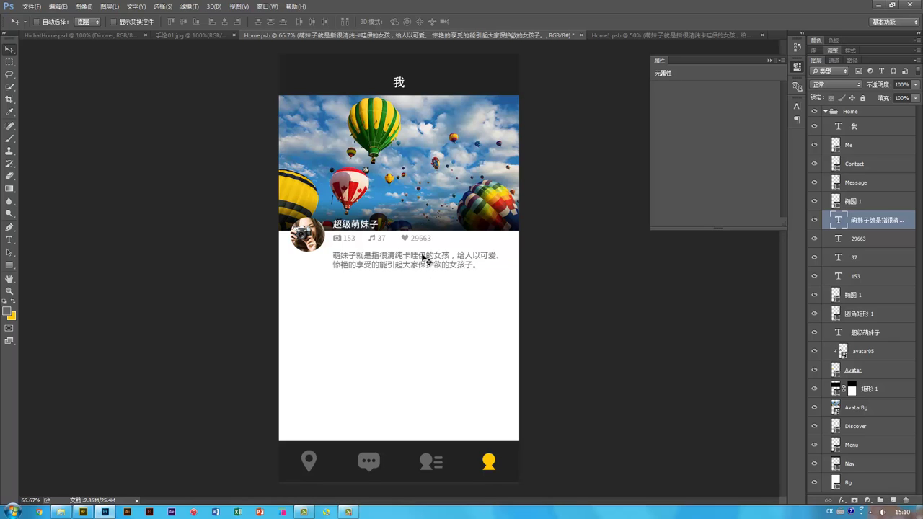
Step: Move the avatar photo together with its circular mask shape straight up 22 px
{"action": "left_click", "coordinate": [306, 236]}
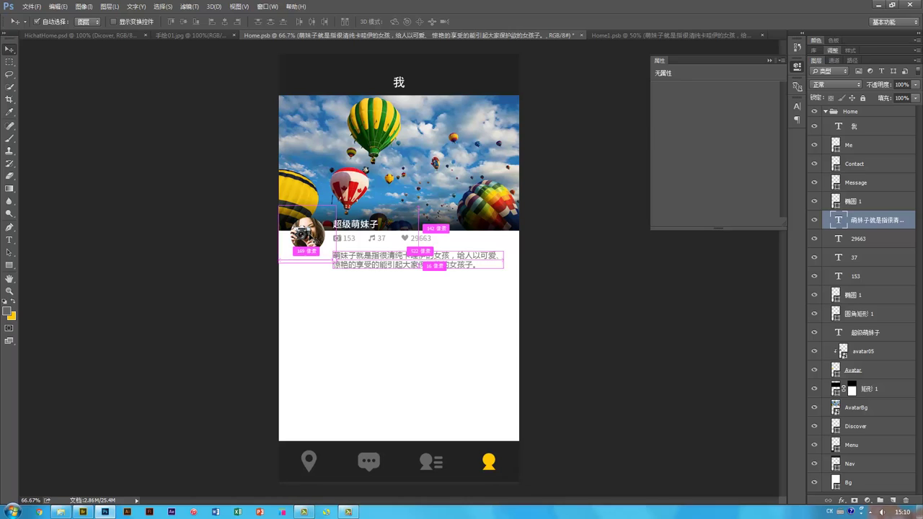
{"action": "left_click", "coordinate": [882, 369], "text": "shift"}
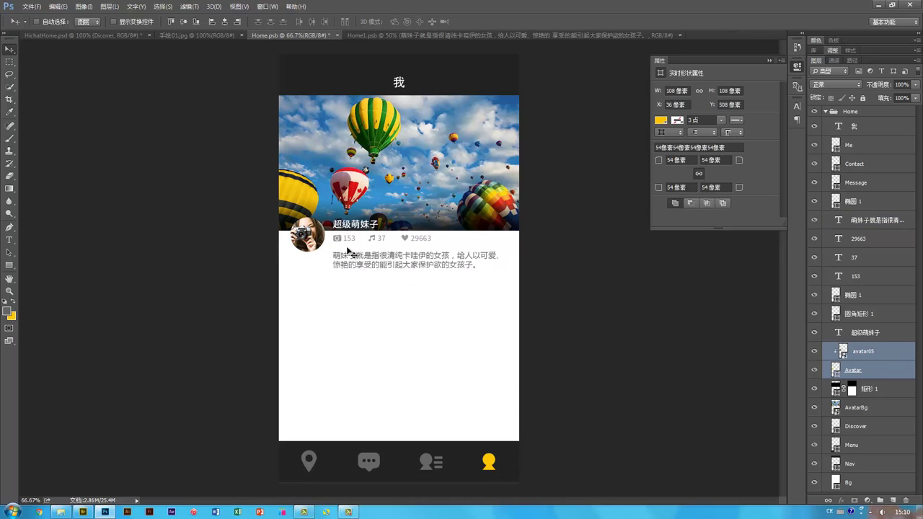
{"action": "left_click_drag", "start_coordinate": [319, 244], "coordinate": [320, 233]}
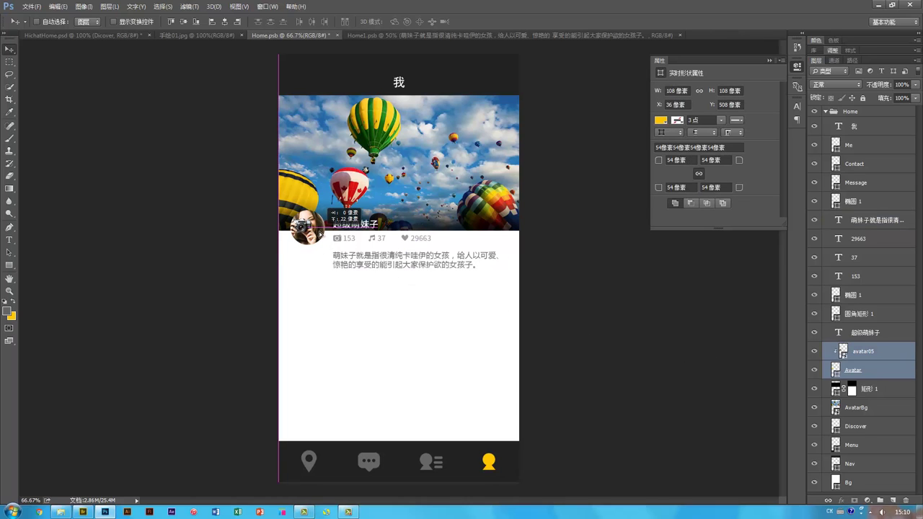
Step: Move the nickname and all three stat icons with their counts up together onto the dark lower edge of the banner
{"action": "key", "text": "ctrl"}
{"action": "left_click", "coordinate": [338, 239], "text": "ctrl"}
{"action": "left_click", "coordinate": [351, 239], "text": "ctrl+shift"}
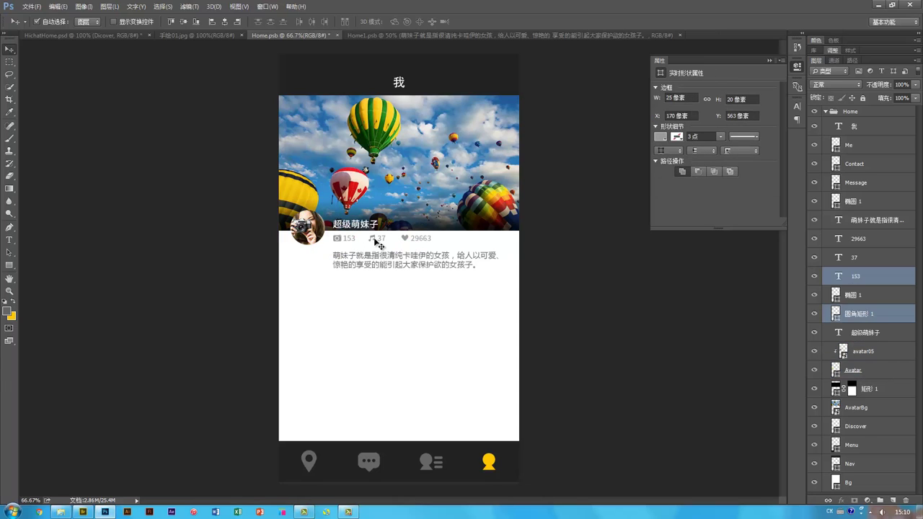
{"action": "left_click", "coordinate": [374, 240], "text": "shift"}
{"action": "left_click", "coordinate": [384, 239], "text": "shift"}
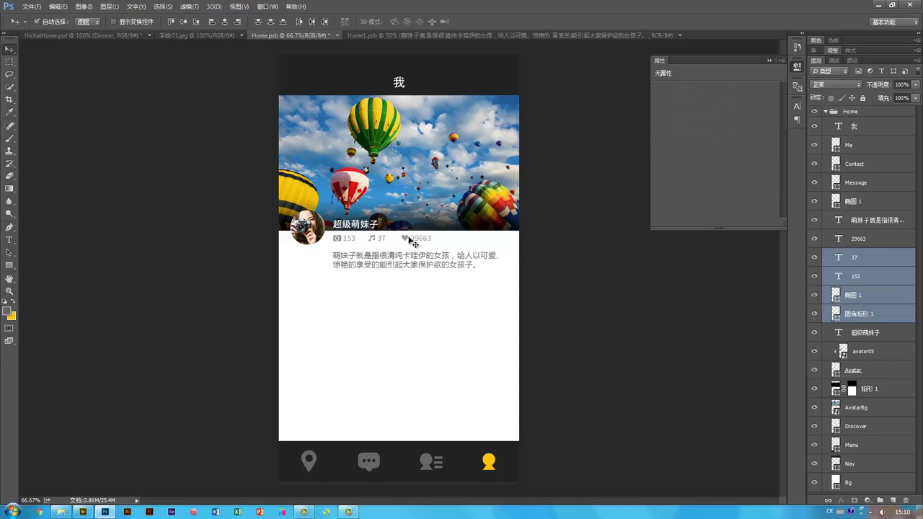
{"action": "left_click", "coordinate": [427, 242], "text": "shift"}
{"action": "left_click", "coordinate": [401, 241], "text": "shift"}
{"action": "left_click", "coordinate": [365, 229], "text": "shift"}
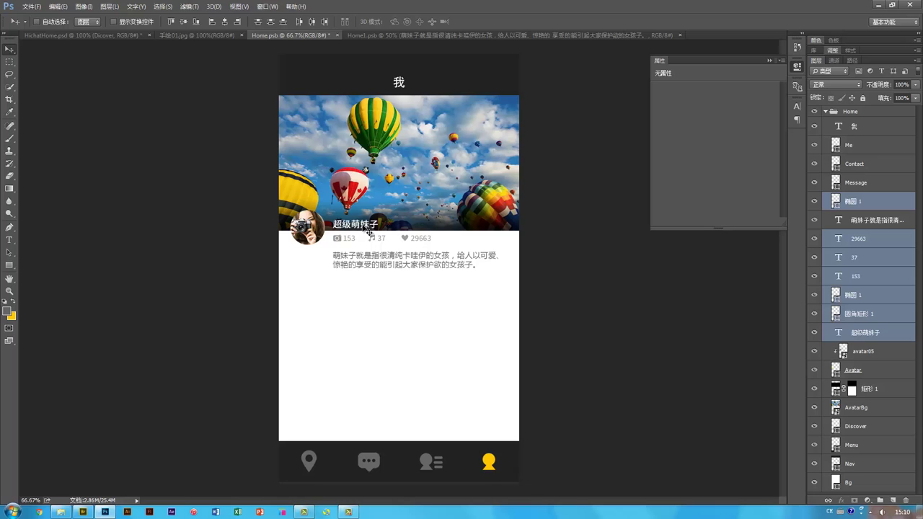
{"action": "left_click_drag", "start_coordinate": [365, 228], "coordinate": [364, 212]}
{"action": "left_click", "coordinate": [565, 254], "text": "ctrl"}
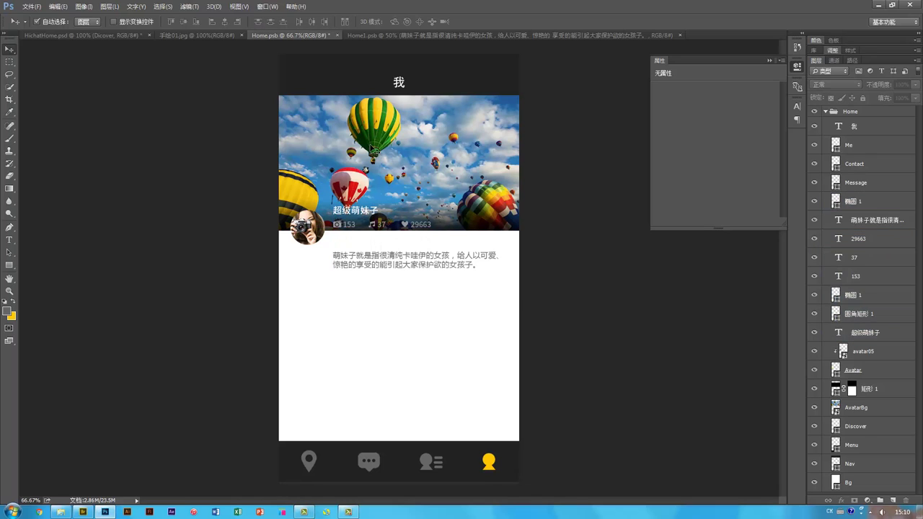
Step: Move the description text up to sit just below the banner's lower edge
{"action": "left_click", "coordinate": [391, 258], "text": "ctrl"}
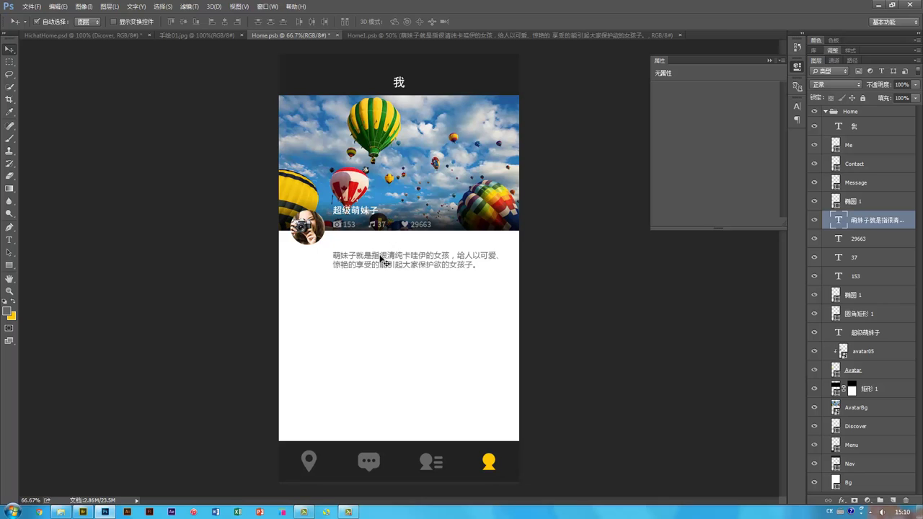
{"action": "left_click_drag", "start_coordinate": [391, 258], "coordinate": [394, 244]}
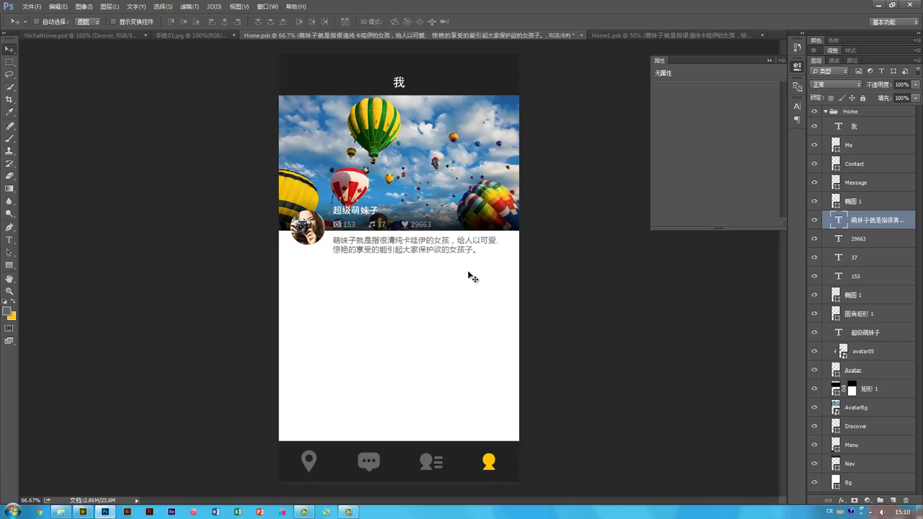
{"action": "key", "text": "Up"}
{"action": "key", "text": "Up"}
{"action": "key", "text": "Up"}
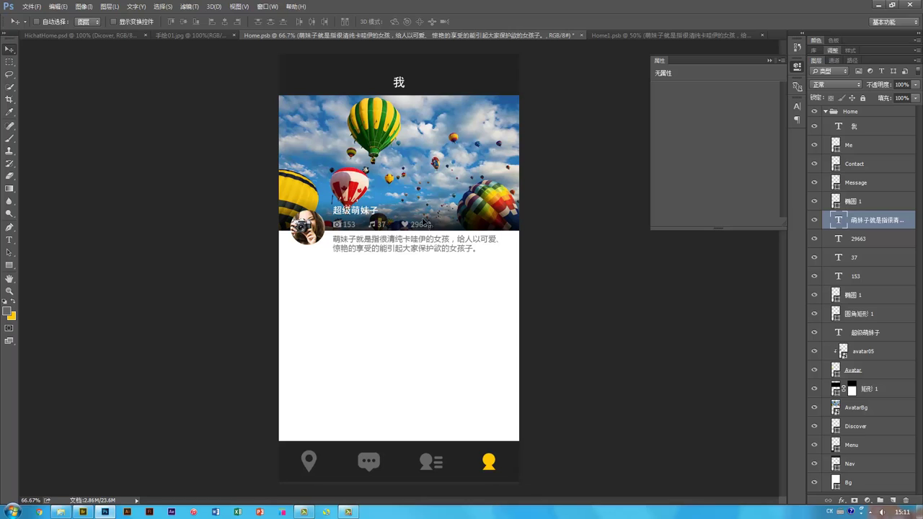
Step: Nudge the avatar photo and its circular mask shape up another 10 px
{"action": "left_click", "coordinate": [313, 241], "text": "ctrl"}
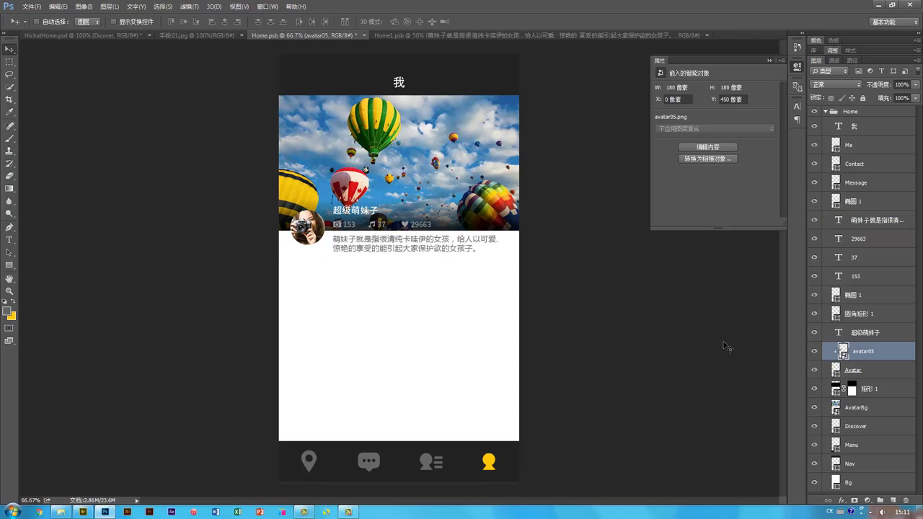
{"action": "left_click", "coordinate": [888, 370], "text": "shift"}
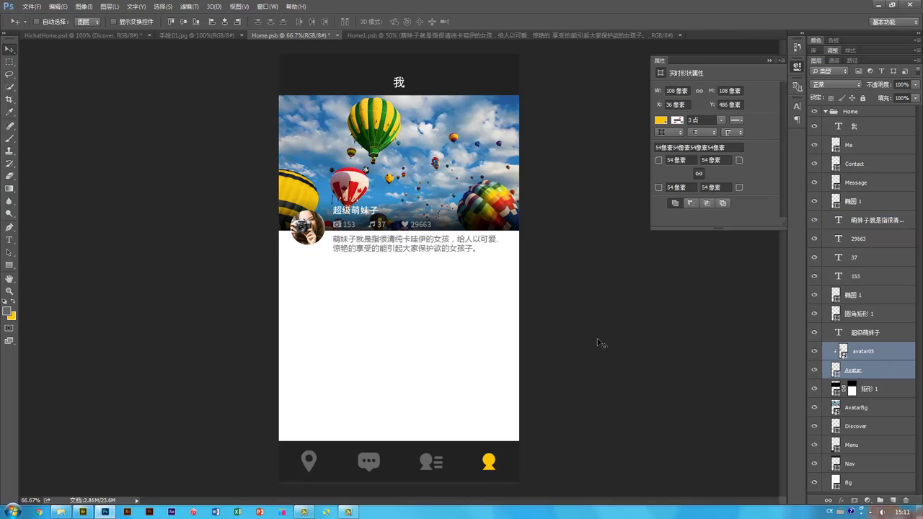
{"action": "key", "text": "Up"}
{"action": "key", "text": "Up"}
{"action": "key", "text": "Up"}
{"action": "key", "text": "Up"}
{"action": "key", "text": "Up"}
{"action": "key", "text": "Up"}
{"action": "key", "text": "Up"}
{"action": "key", "text": "Up"}
{"action": "key", "text": "Up"}
{"action": "key", "text": "Up"}
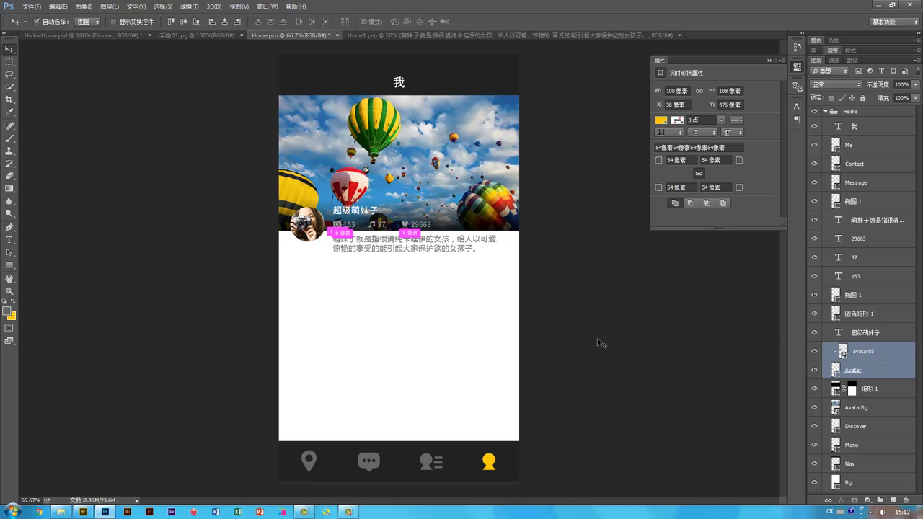
Step: Nudge the nickname down closer to the stats row
{"action": "key", "text": "ctrl+1"}
{"action": "left_click", "coordinate": [339, 184], "text": "ctrl"}
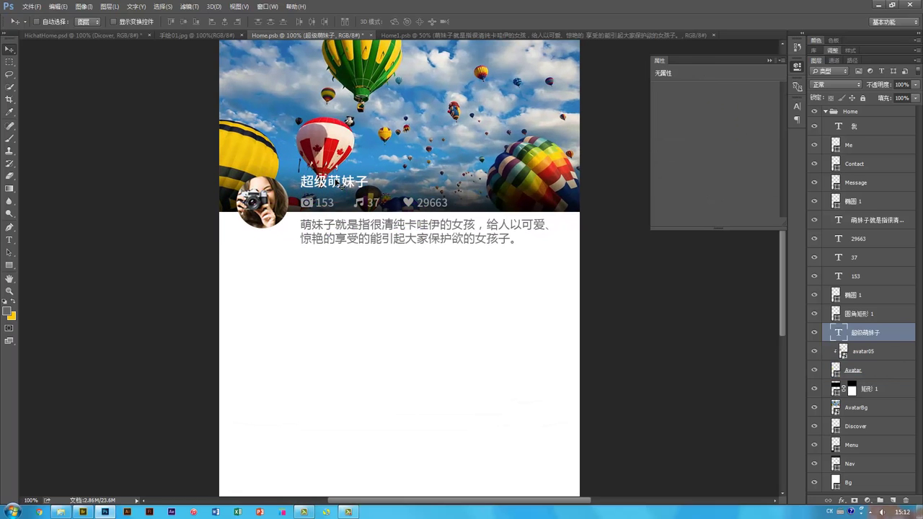
{"action": "key", "text": "Down"}
{"action": "key", "text": "Down"}
{"action": "key", "text": "Down"}
{"action": "key", "text": "Down"}
{"action": "key", "text": "Down"}
{"action": "key", "text": "Down"}
{"action": "key", "text": "Down"}
{"action": "key", "text": "Down"}
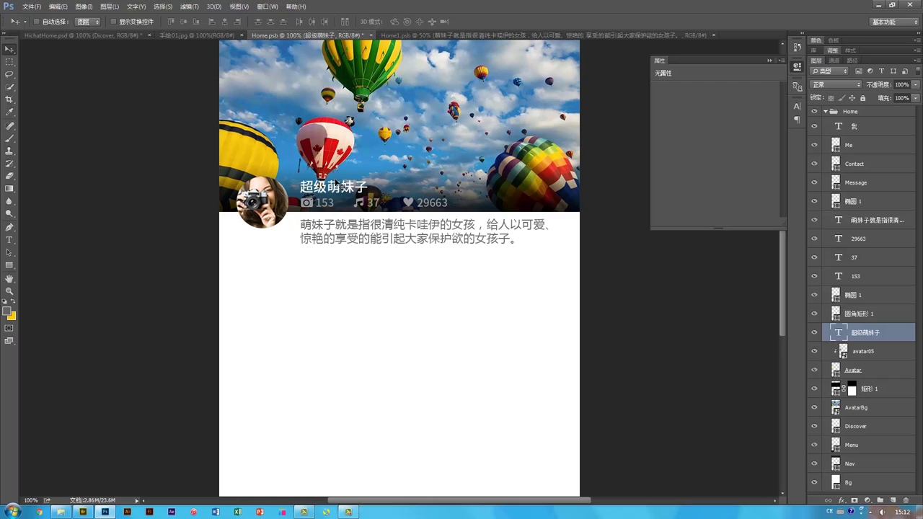
Step: Recolor the camera icon's fill to white, #ffffff
{"action": "left_click", "coordinate": [318, 201], "text": "ctrl"}
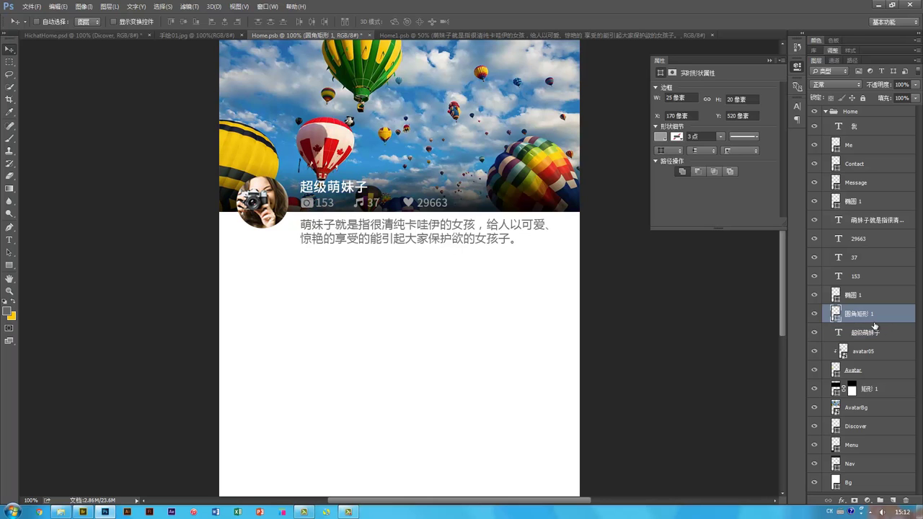
{"action": "double_click", "coordinate": [836, 312]}
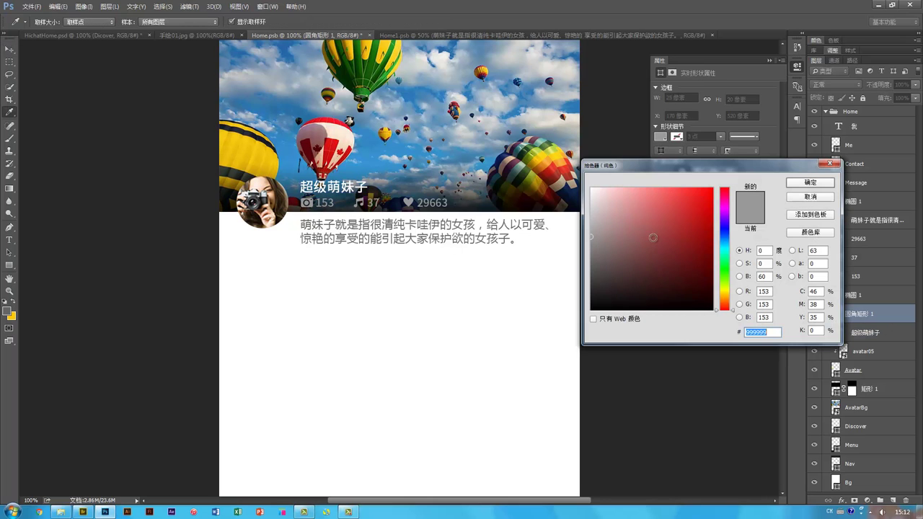
{"action": "type", "text": "ffffff"}
{"action": "key", "text": "Return"}
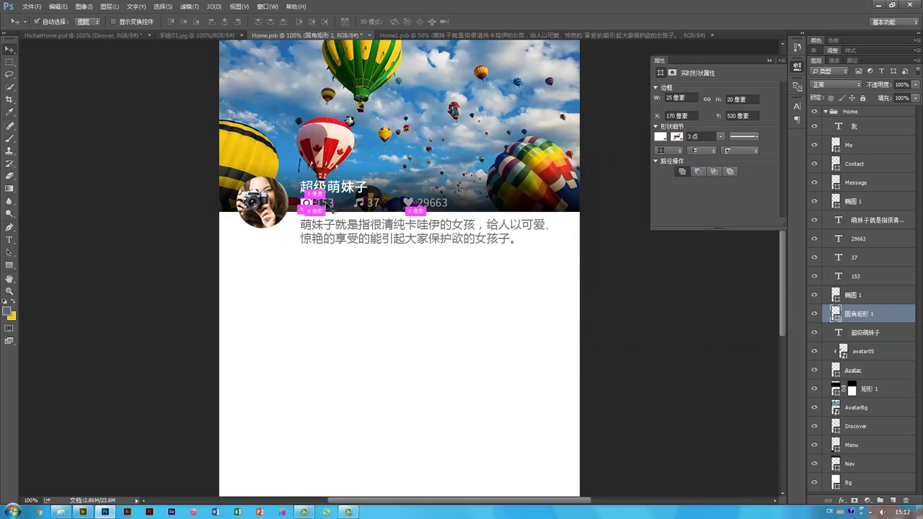
Step: Recolor the three stat counts 153, 37 and 29663 to white, #ffffff
{"action": "left_click", "coordinate": [846, 270]}
{"action": "left_click", "coordinate": [373, 203], "text": "ctrl+shift"}
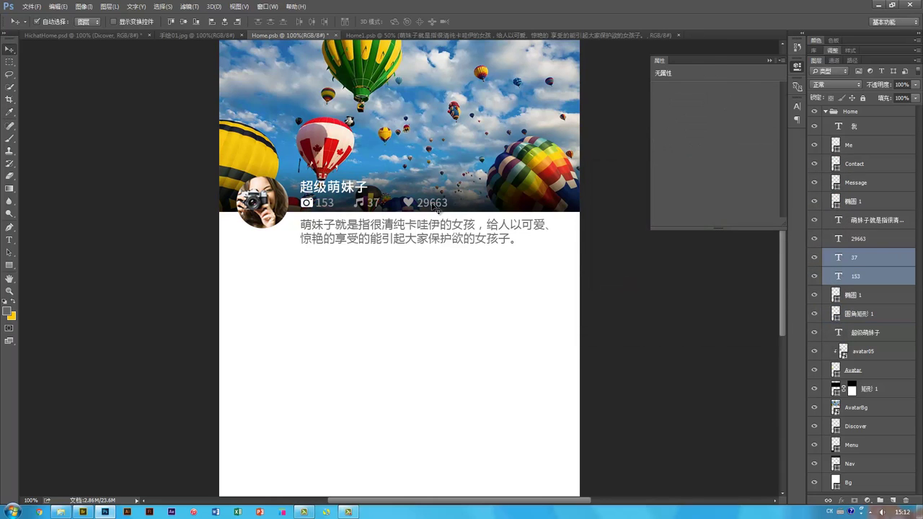
{"action": "left_click", "coordinate": [437, 204], "text": "ctrl+shift"}
{"action": "key", "text": "t"}
{"action": "left_click", "coordinate": [344, 22]}
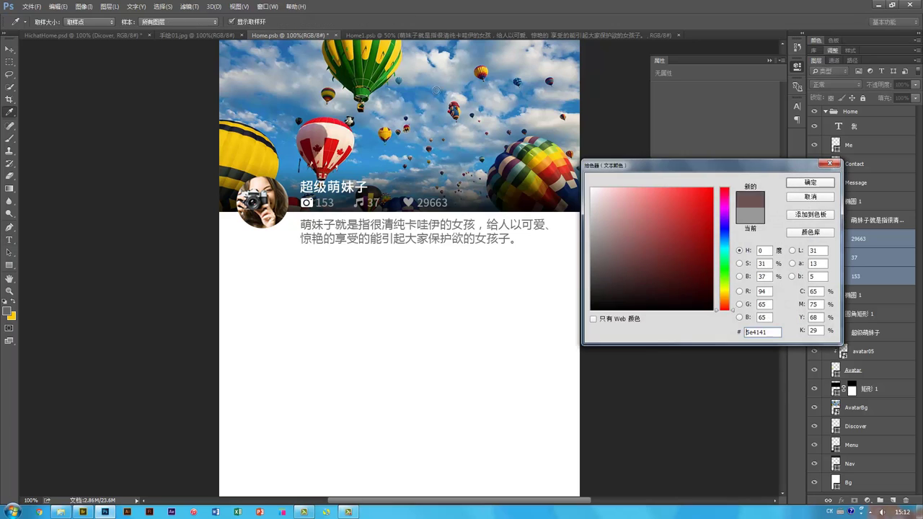
{"action": "type", "text": "ffffff"}
{"action": "key", "text": "Return"}
{"action": "key", "text": "v"}
Step: Recolor the fills of the heart and music note icons to white, #ffffff
{"action": "left_click", "coordinate": [408, 203], "text": "ctrl"}
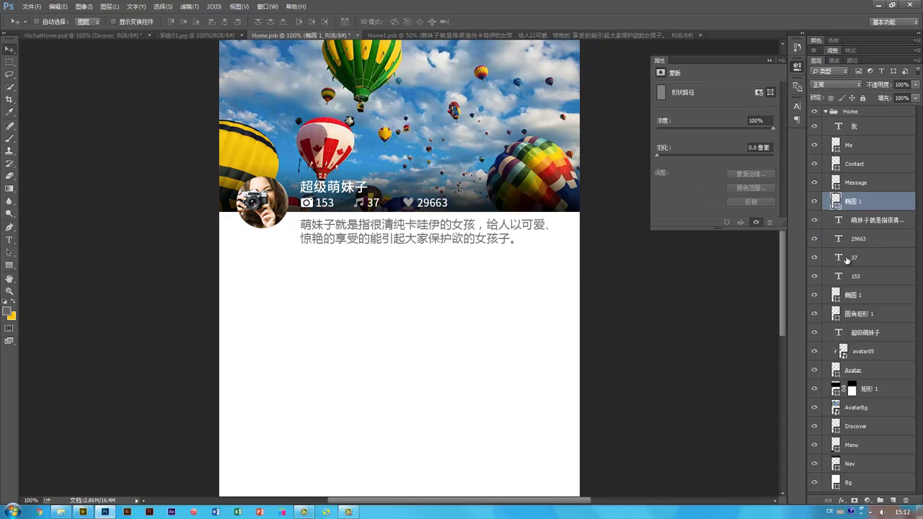
{"action": "double_click", "coordinate": [835, 204]}
{"action": "type", "text": "ffffff"}
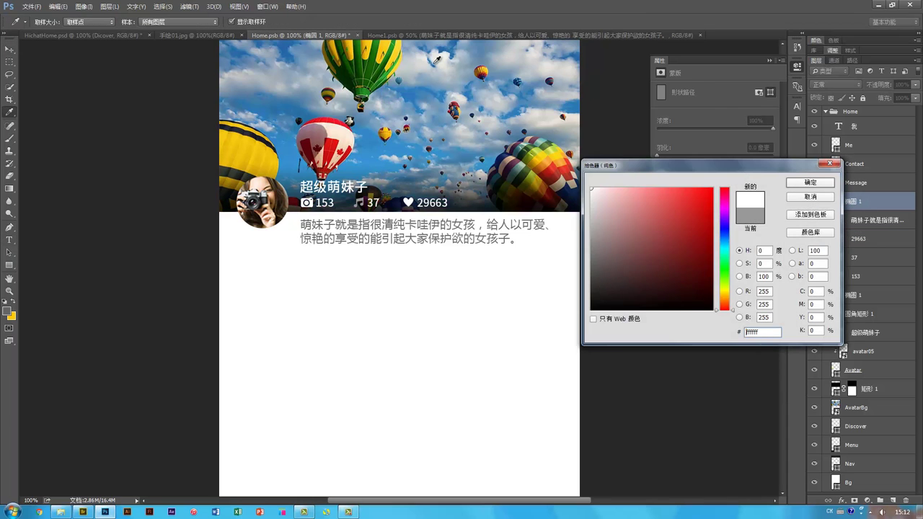
{"action": "key", "text": "Return"}
{"action": "left_click", "coordinate": [359, 203], "text": "ctrl"}
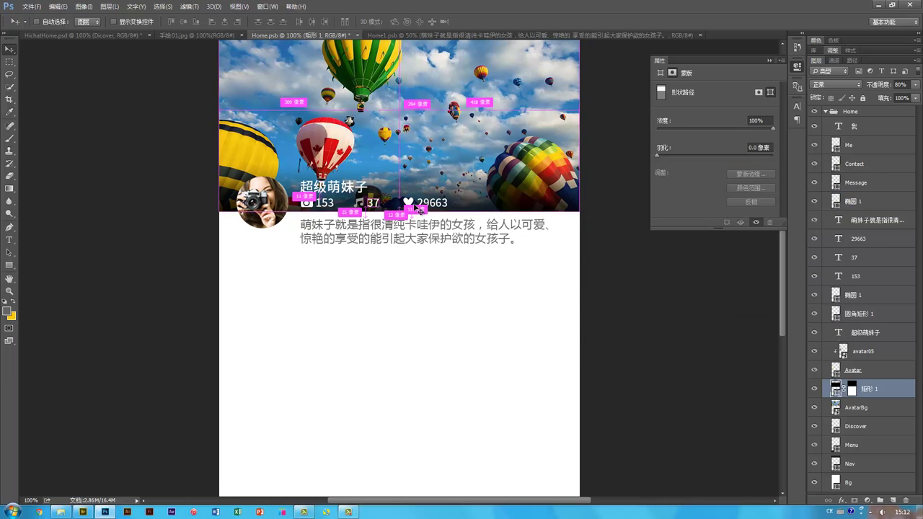
{"action": "left_click", "coordinate": [358, 204], "text": "ctrl"}
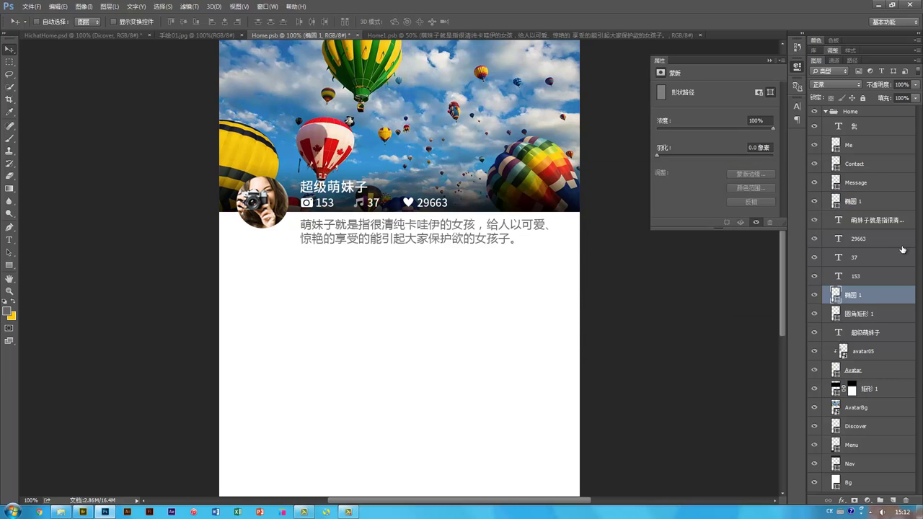
{"action": "double_click", "coordinate": [836, 295]}
{"action": "key", "text": "Return"}
Step: Copy the thin grey divider line between posts from Home1.psb into the profile screen in Home.psb
{"action": "key", "text": "ctrl+minus"}
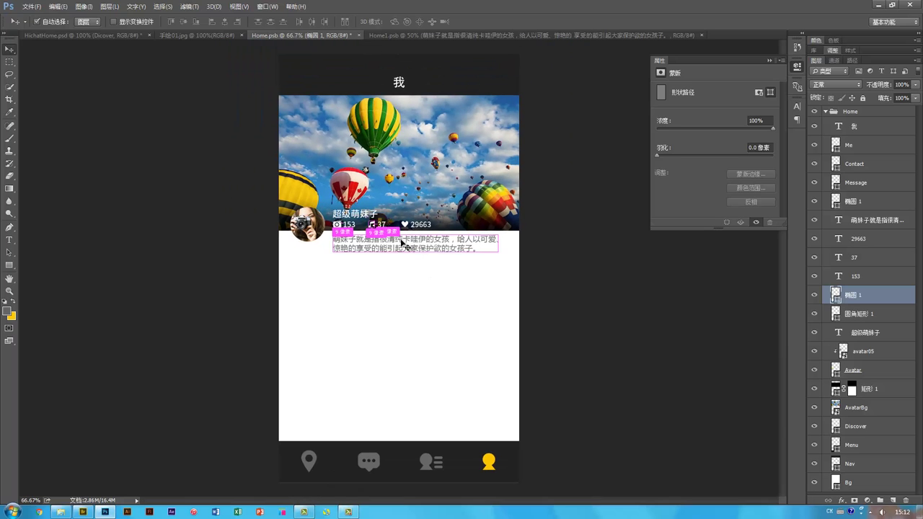
{"action": "key", "text": "ctrl+minus"}
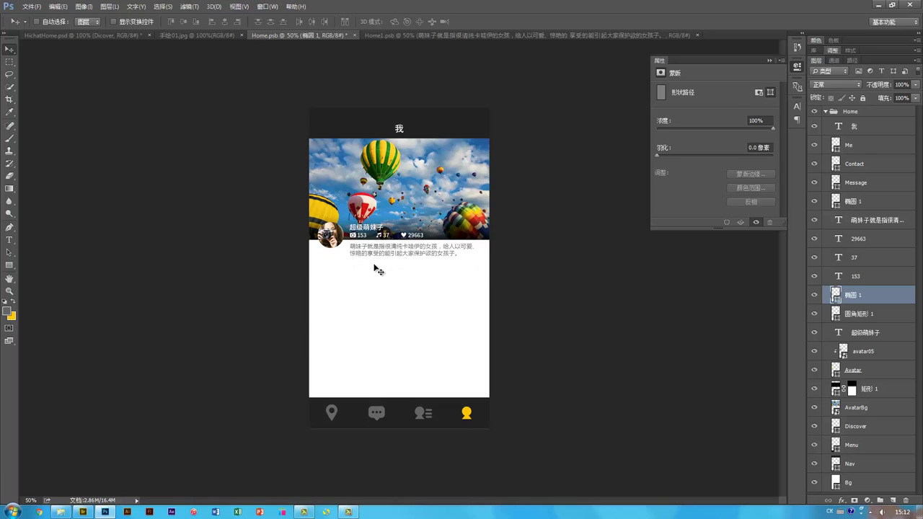
{"action": "key", "text": "ctrl+Tab"}
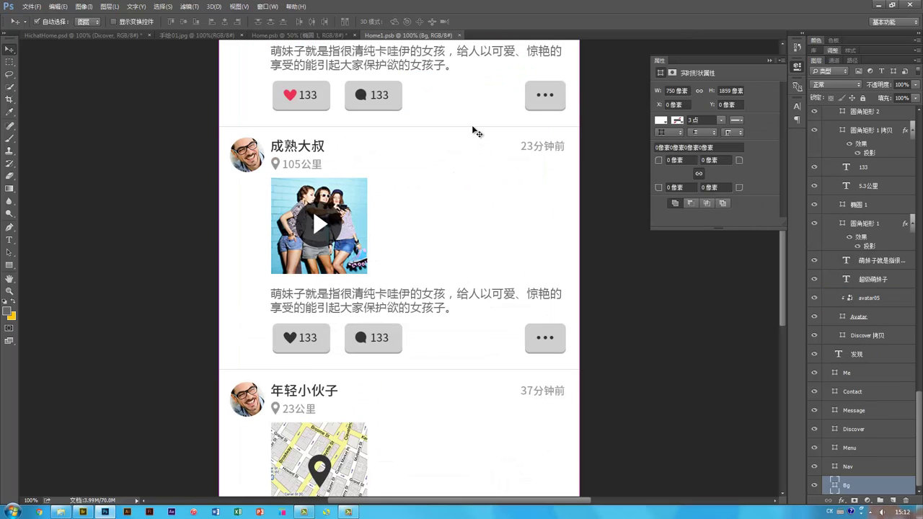
{"action": "left_click_drag", "start_coordinate": [473, 127], "coordinate": [331, 63]}
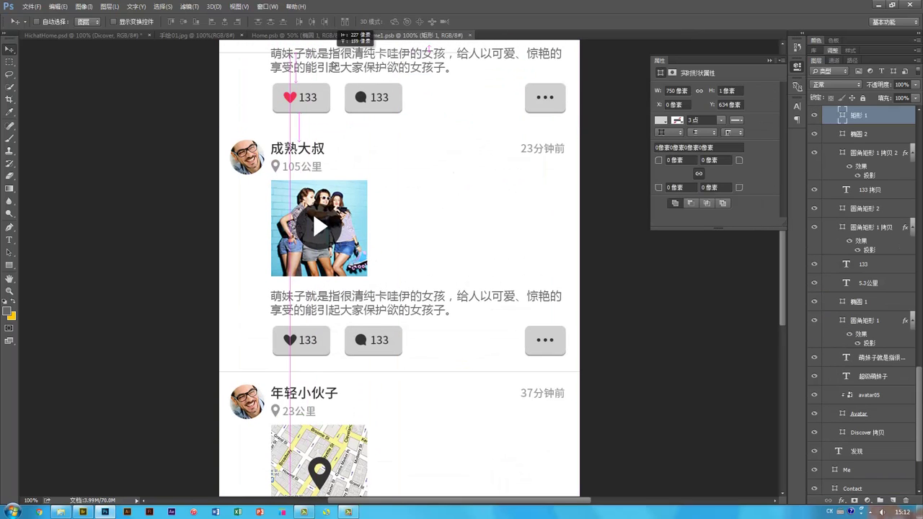
{"action": "left_click_drag", "start_coordinate": [339, 31], "coordinate": [441, 280]}
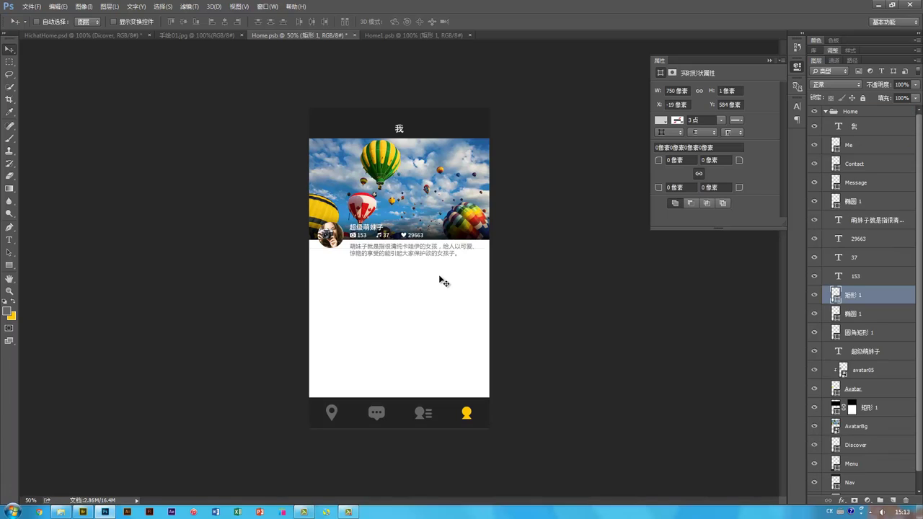
Step: Position the divider line across the full page width below the description, at X 0 px and Y 656 px
{"action": "key", "text": "ctrl+1"}
{"action": "left_click_drag", "start_coordinate": [452, 202], "coordinate": [462, 231]}
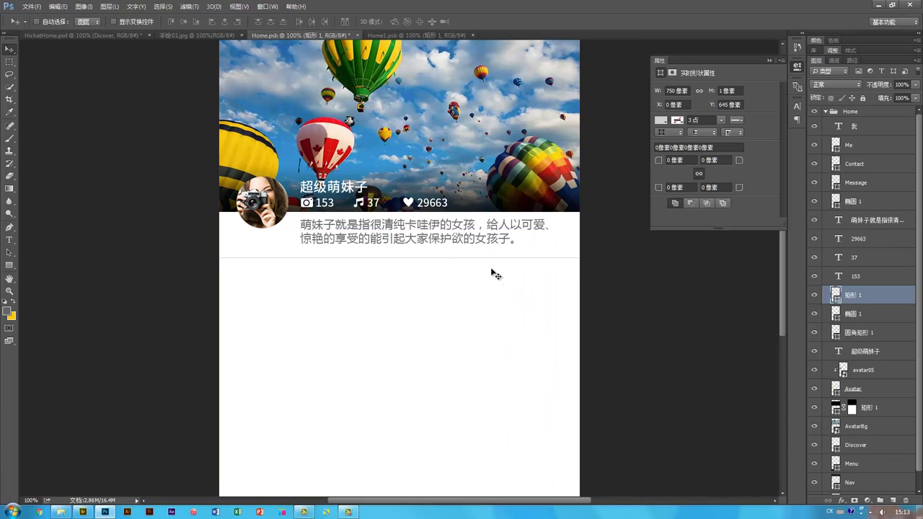
{"action": "left_click_drag", "start_coordinate": [491, 268], "coordinate": [492, 257]}
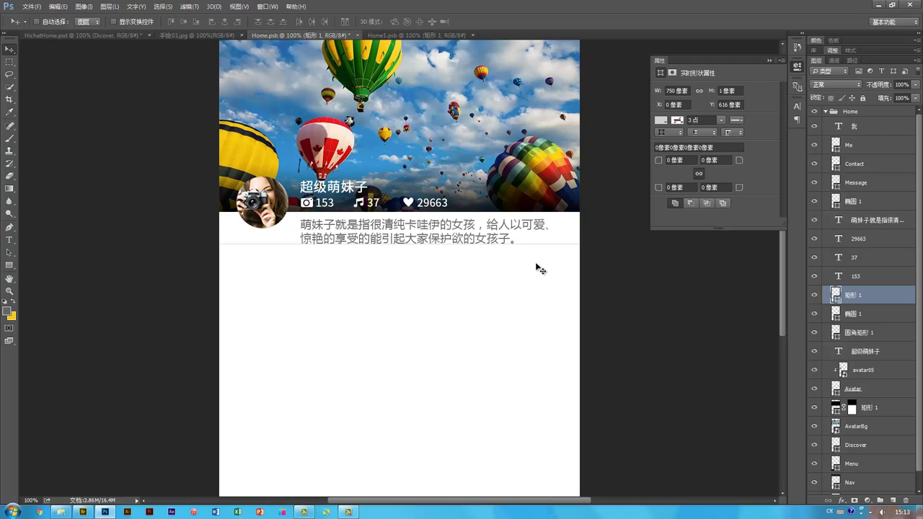
{"action": "key", "text": "shift+Down"}
{"action": "key", "text": "shift+Down"}
{"action": "key", "text": "shift+Down"}
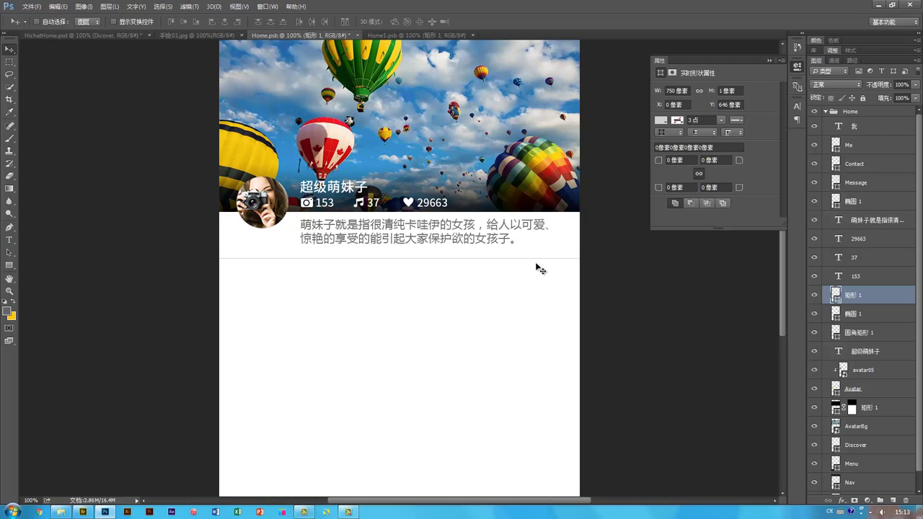
{"action": "key", "text": "shift+Down"}
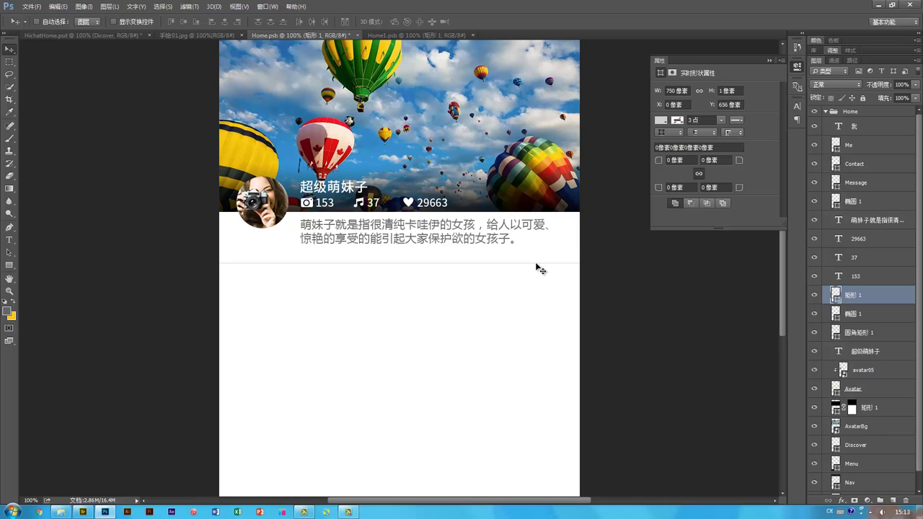
Step: Copy the first post's three photos and their clipping shape from Home1.psb to below the profile's divider, aligned with the description at X 170 px
{"action": "left_click_drag", "start_coordinate": [435, 353], "coordinate": [436, 290]}
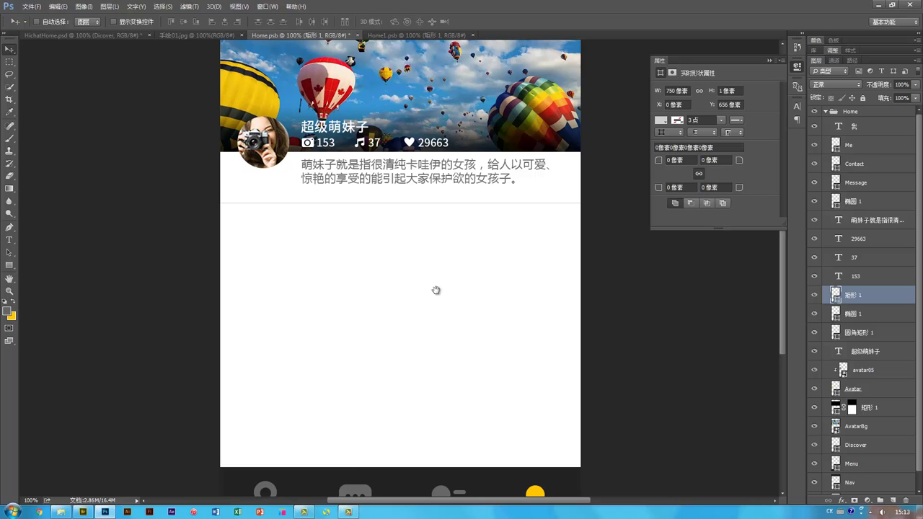
{"action": "left_click", "coordinate": [182, 35]}
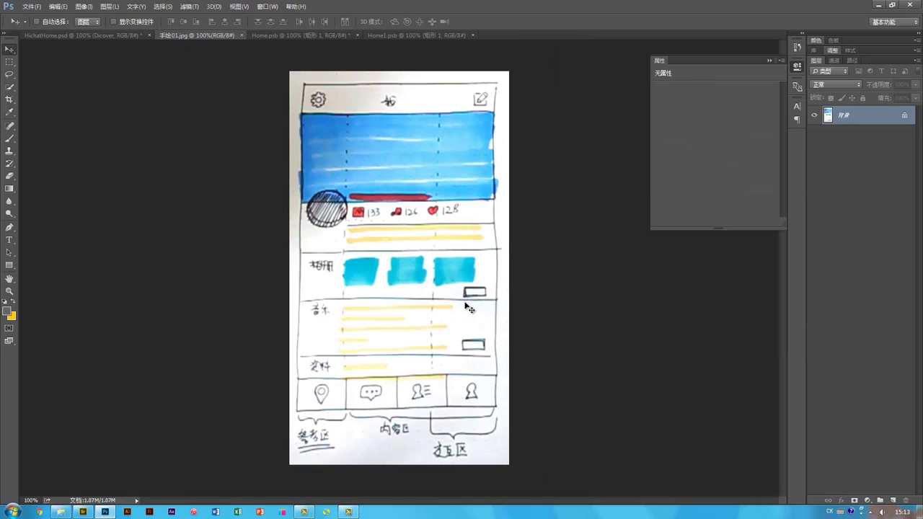
{"action": "left_click", "coordinate": [285, 36]}
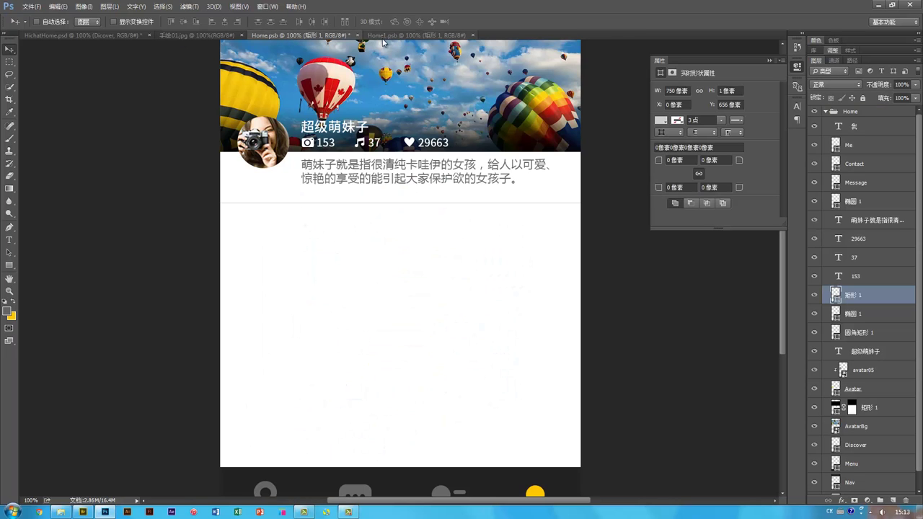
{"action": "left_click", "coordinate": [407, 34]}
{"action": "left_click_drag", "start_coordinate": [404, 130], "coordinate": [400, 321]}
{"action": "left_click", "coordinate": [401, 194], "text": "ctrl"}
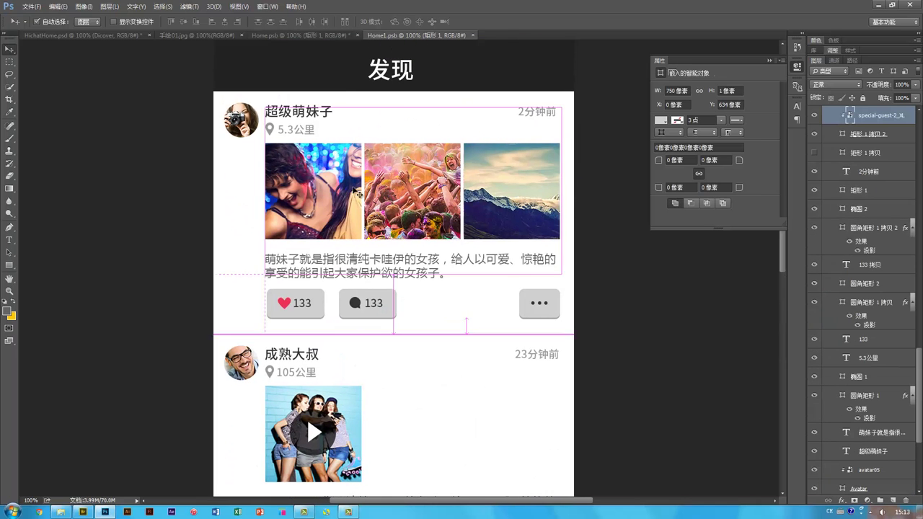
{"action": "left_click", "coordinate": [888, 133], "text": "shift"}
{"action": "left_click_drag", "start_coordinate": [432, 221], "coordinate": [442, 222]}
{"action": "key", "text": "ctrl+z"}
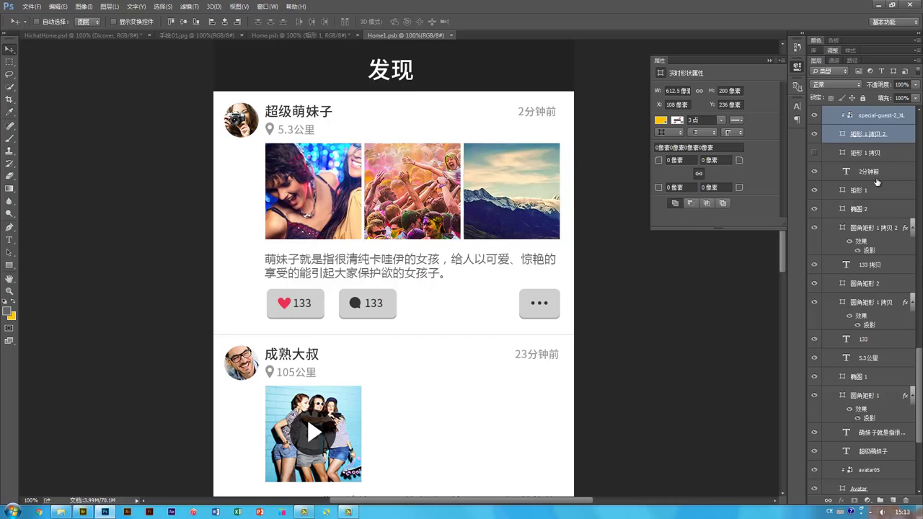
{"action": "scroll", "coordinate": [877, 182], "scroll_direction": "up", "scroll_amount": 5}
{"action": "left_click", "coordinate": [867, 178], "text": "shift"}
{"action": "left_click", "coordinate": [863, 164], "text": "shift"}
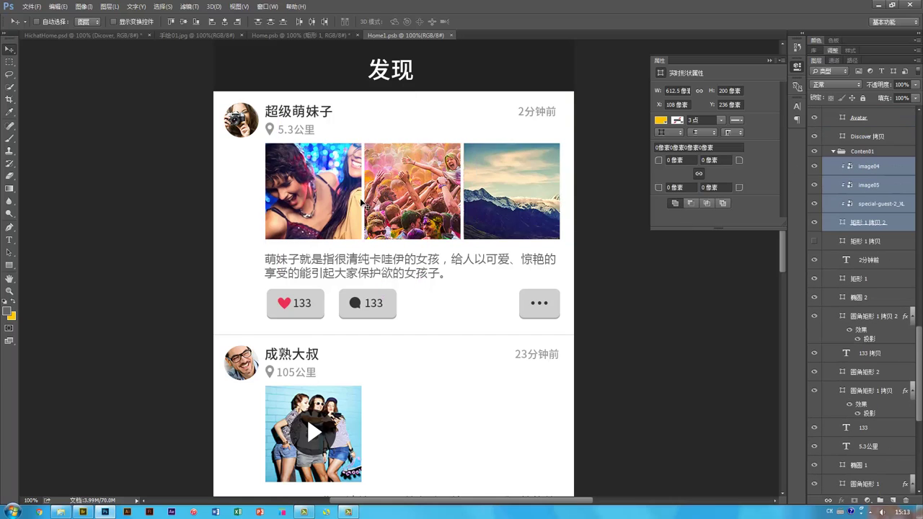
{"action": "left_click_drag", "start_coordinate": [330, 167], "coordinate": [406, 252]}
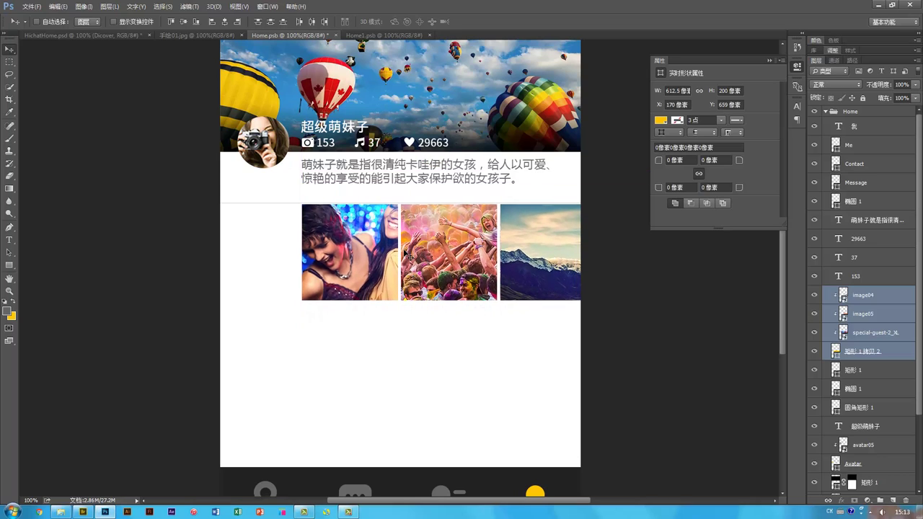
Step: Nudge the photo row down to Y 687 px and scale it to about 88% to fit within the page
{"action": "key", "text": "shift+Down"}
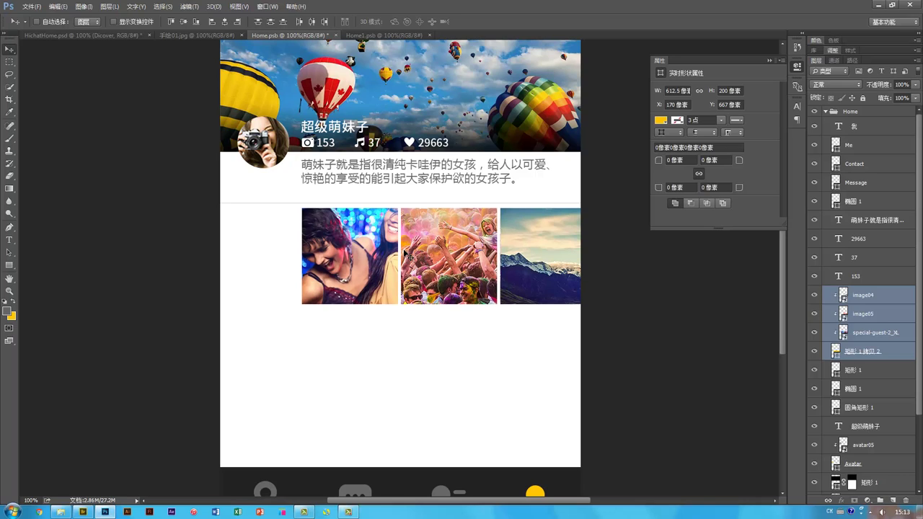
{"action": "key", "text": "shift+Down"}
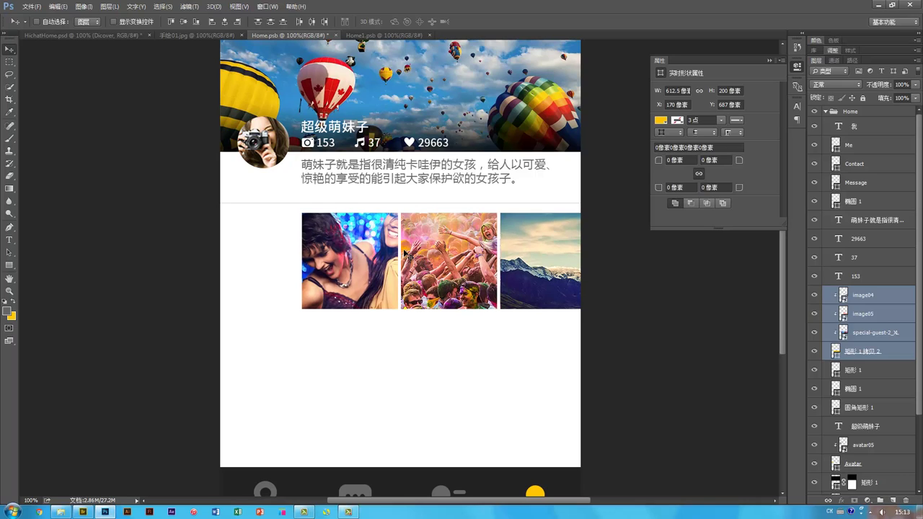
{"action": "key", "text": "shift+Down"}
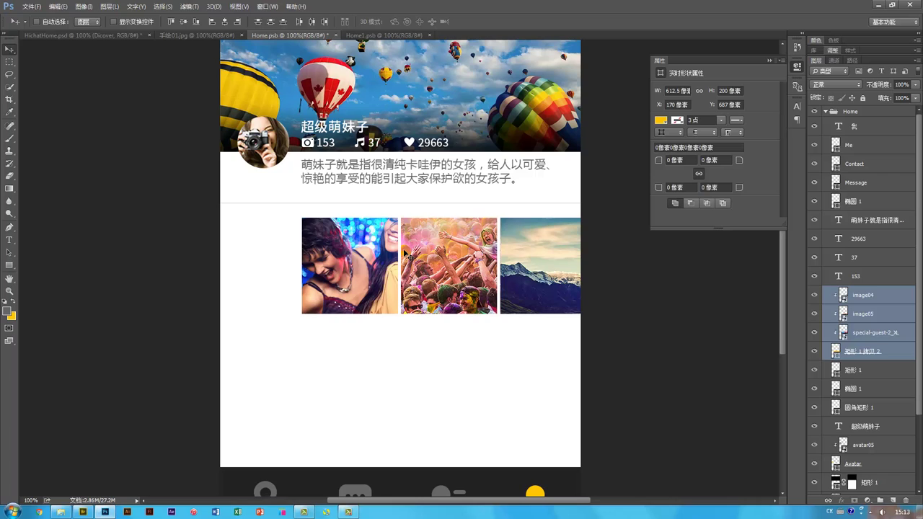
{"action": "key", "text": "ctrl+t"}
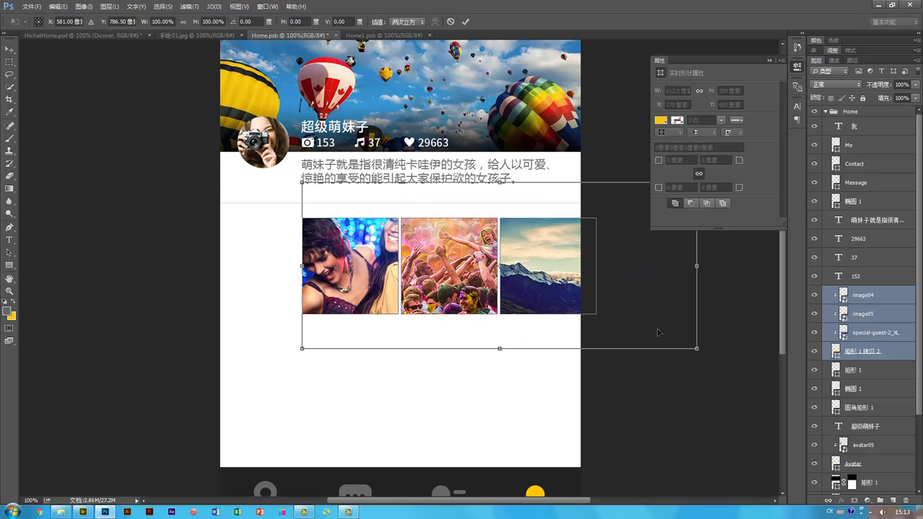
{"action": "left_click_drag", "start_coordinate": [696, 350], "coordinate": [651, 329]}
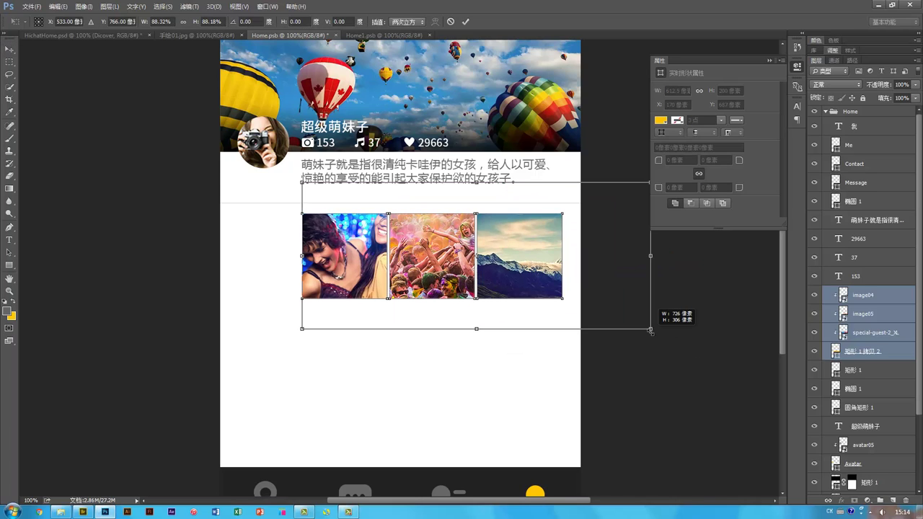
{"action": "key", "text": "Return"}
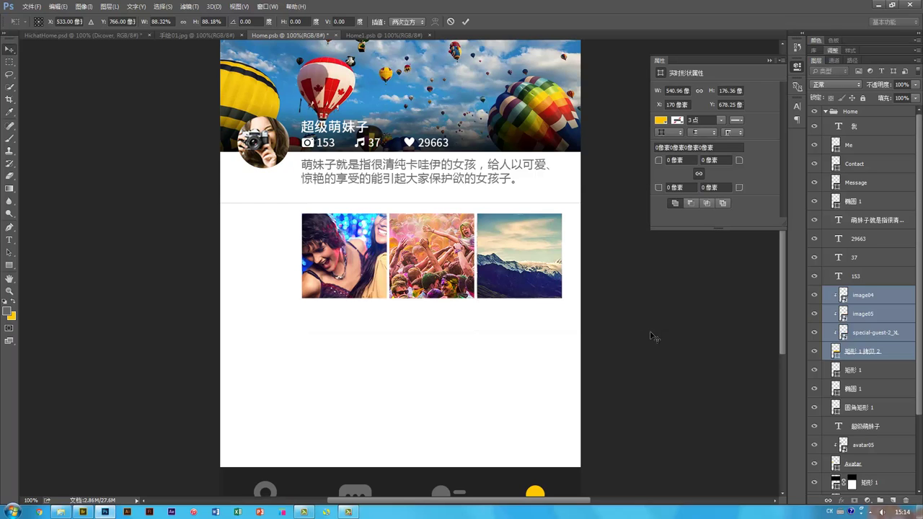
Step: Set the first photo's mask rectangle to 175 px wide and 175 px high
{"action": "left_click", "coordinate": [402, 359], "text": "ctrl"}
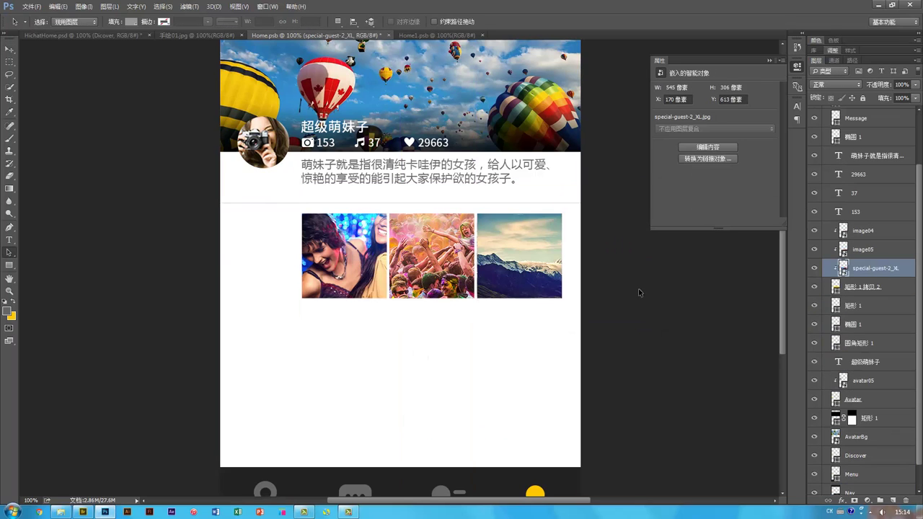
{"action": "left_click", "coordinate": [871, 287]}
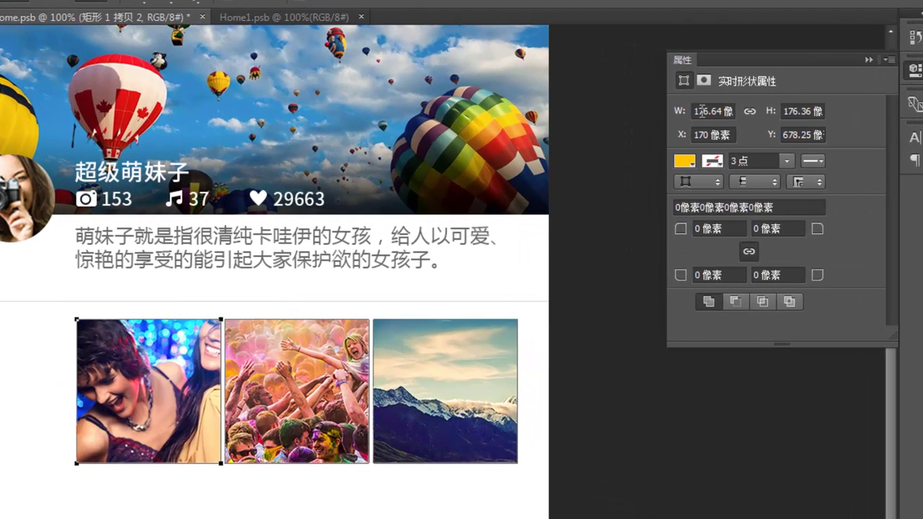
{"action": "left_click", "coordinate": [701, 110]}
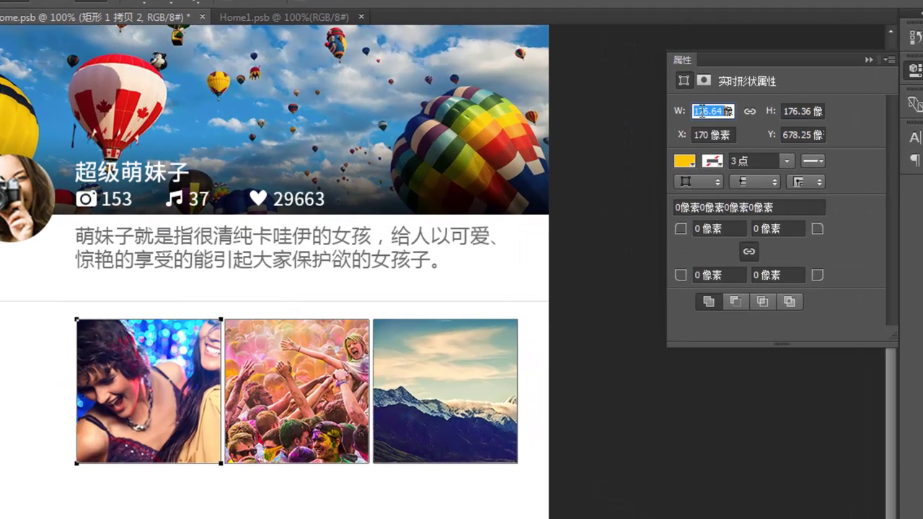
{"action": "type", "text": "175像素"}
{"action": "key", "text": "Tab"}
{"action": "type", "text": "175"}
{"action": "key", "text": "Return"}
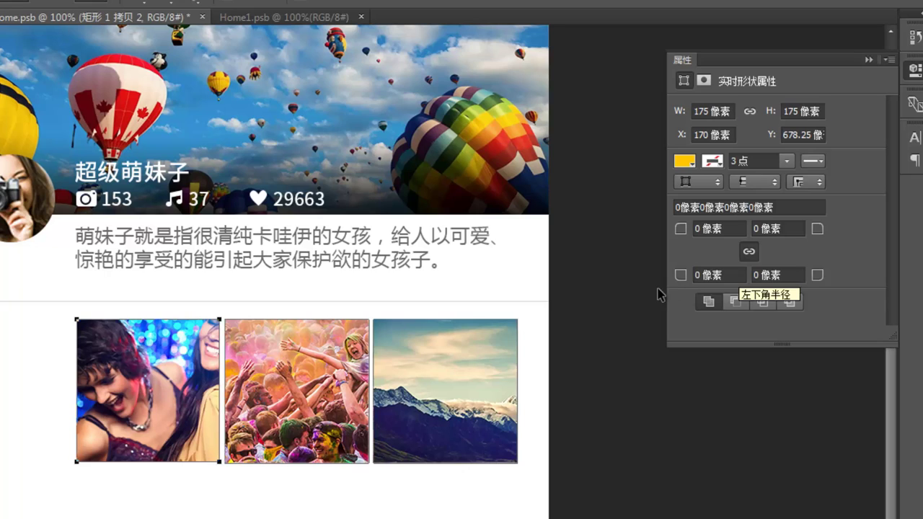
Step: Replace the second and third photo mask rectangles with copies of the 175 px square, placing the last at X 535 px
{"action": "left_click", "coordinate": [307, 393]}
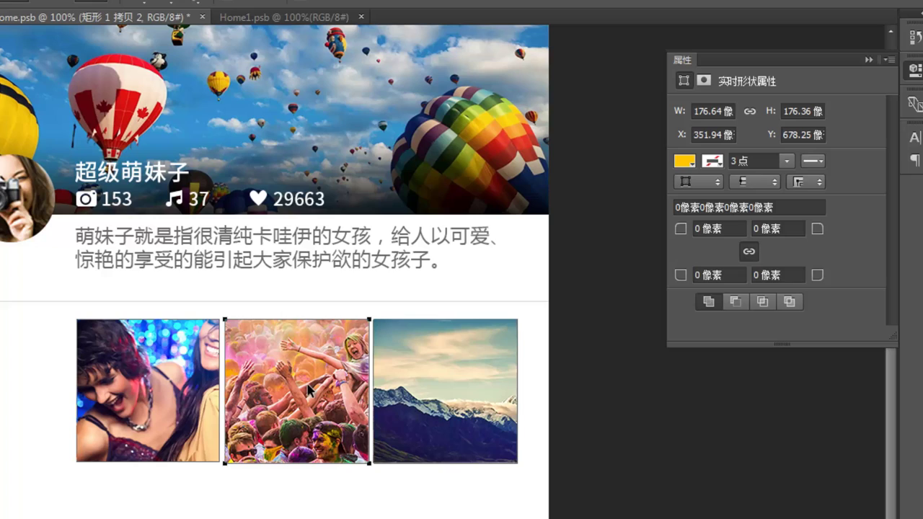
{"action": "left_click", "coordinate": [465, 388], "text": "shift"}
{"action": "key", "text": "Delete"}
{"action": "left_click", "coordinate": [167, 404]}
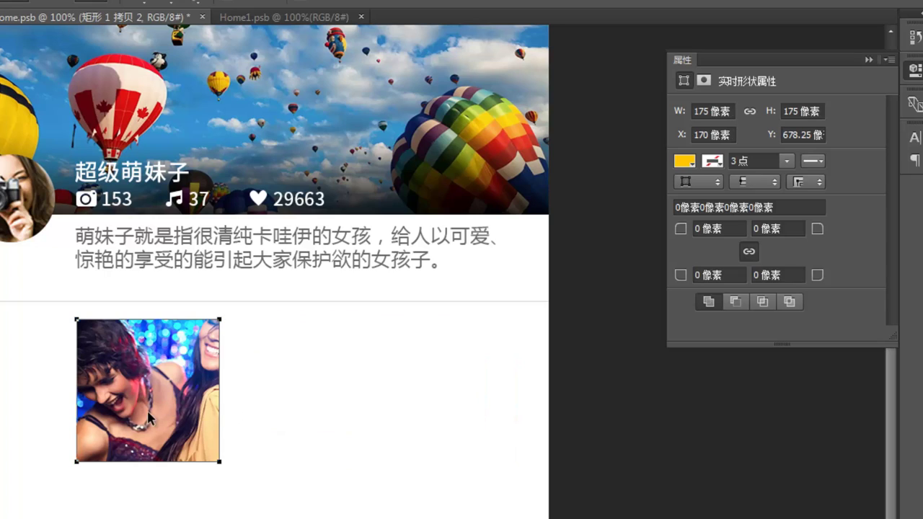
{"action": "left_click_drag", "start_coordinate": [166, 418], "coordinate": [433, 417]}
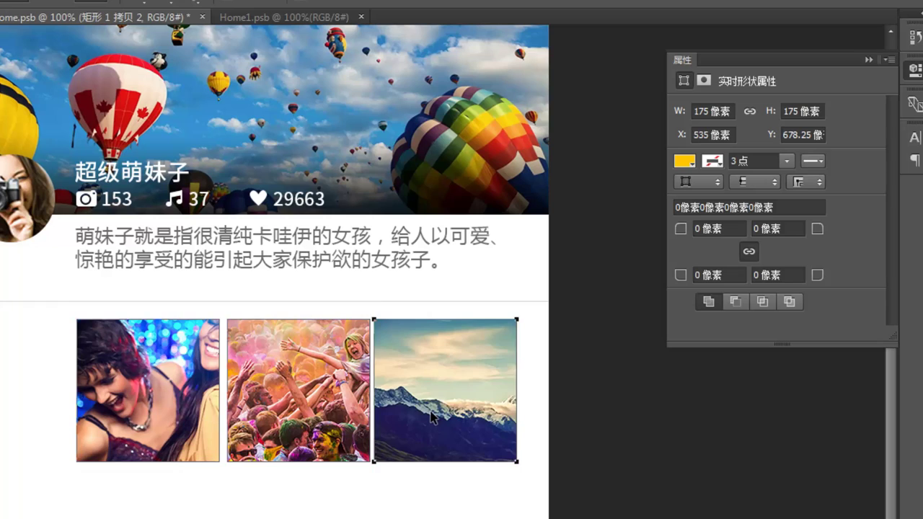
Step: Shift the third photo's mask rectangle right to X 541 px
{"action": "key", "text": "shift+Right"}
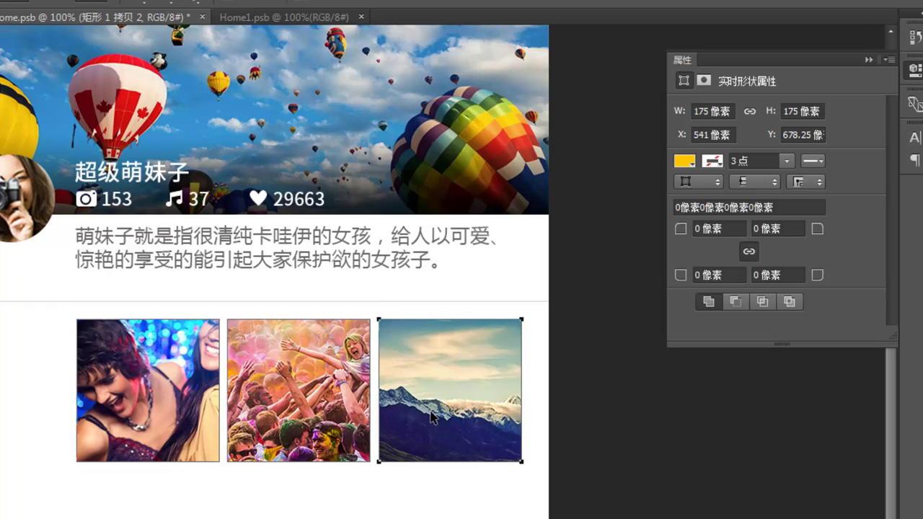
{"action": "left_click_drag", "start_coordinate": [354, 296], "coordinate": [357, 307]}
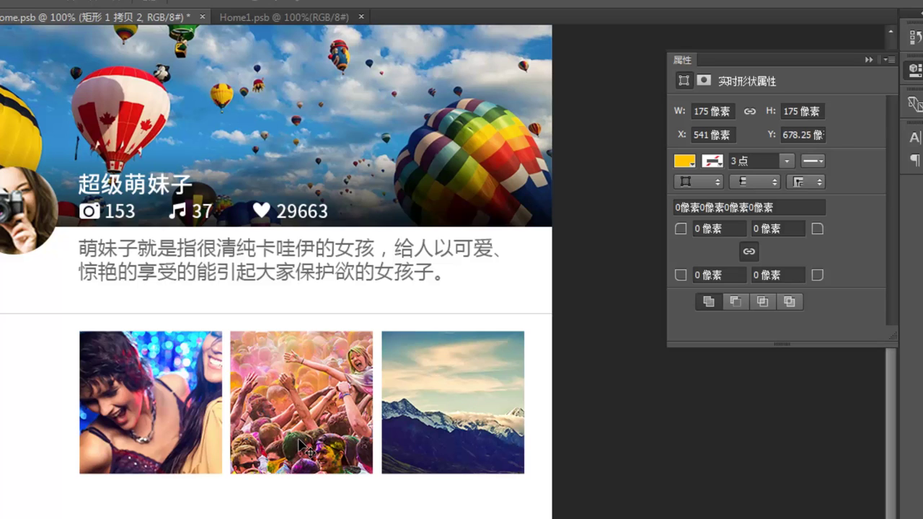
Step: Copy the description text below the divider, aligned with the avatar's left edge and the photo row's upper edge
{"action": "left_click", "coordinate": [148, 284], "text": "ctrl"}
{"action": "mouse_move", "coordinate": [150, 372]}
{"action": "left_mouse_down"}
{"action": "mouse_move", "coordinate": [126, 365]}
{"action": "mouse_move", "coordinate": [142, 367]}
{"action": "left_mouse_up"}
{"action": "left_click_drag", "start_coordinate": [221, 364], "coordinate": [221, 364]}
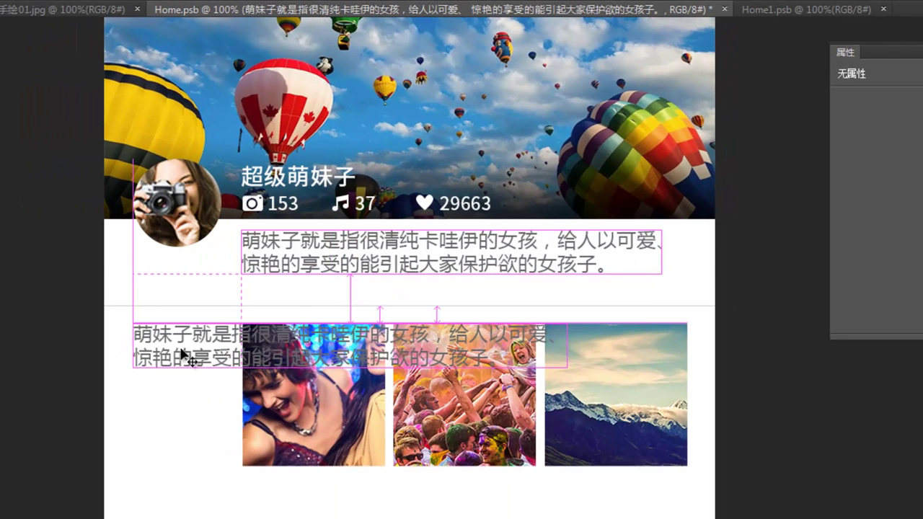
Step: Replace the copied description text beside the photo row with the heading 相册
{"action": "key", "text": "t"}
{"action": "triple_click", "coordinate": [178, 336]}
{"action": "left_click", "coordinate": [181, 339]}
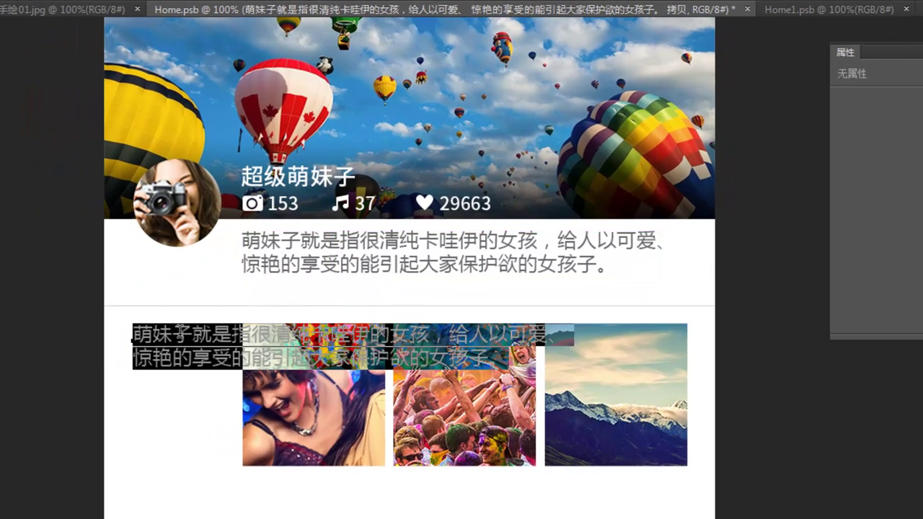
{"action": "type", "text": "xiance"}
{"action": "key", "text": "space"}
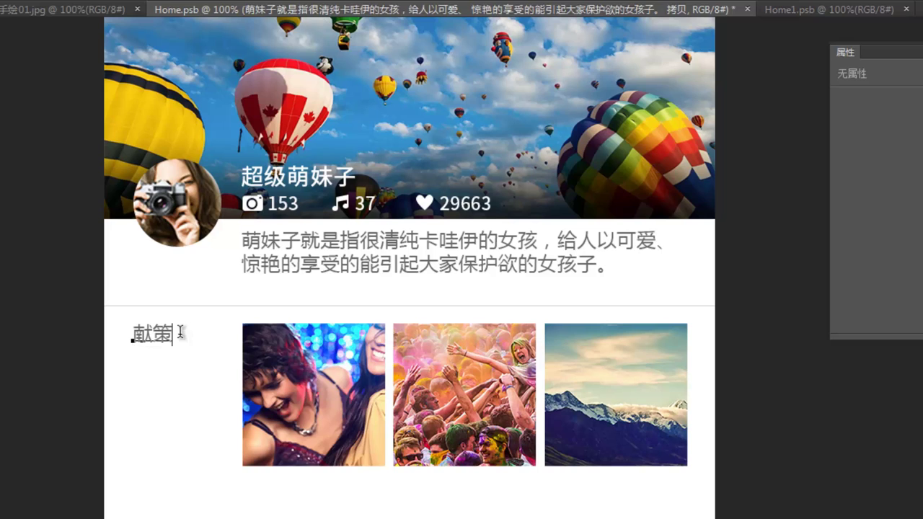
{"action": "key", "text": "BackSpace"}
{"action": "key", "text": "BackSpace"}
{"action": "type", "text": "xiangce"}
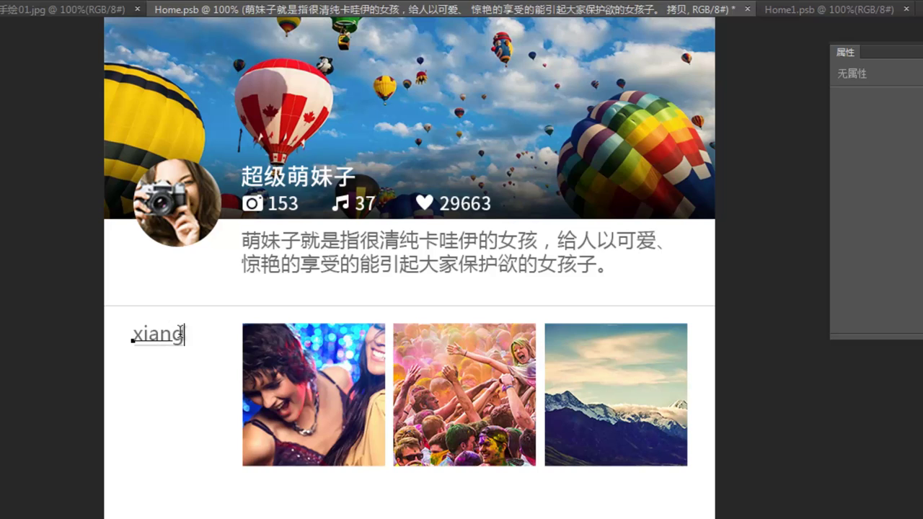
{"action": "key", "text": "space"}
{"action": "key", "text": "ctrl+Return"}
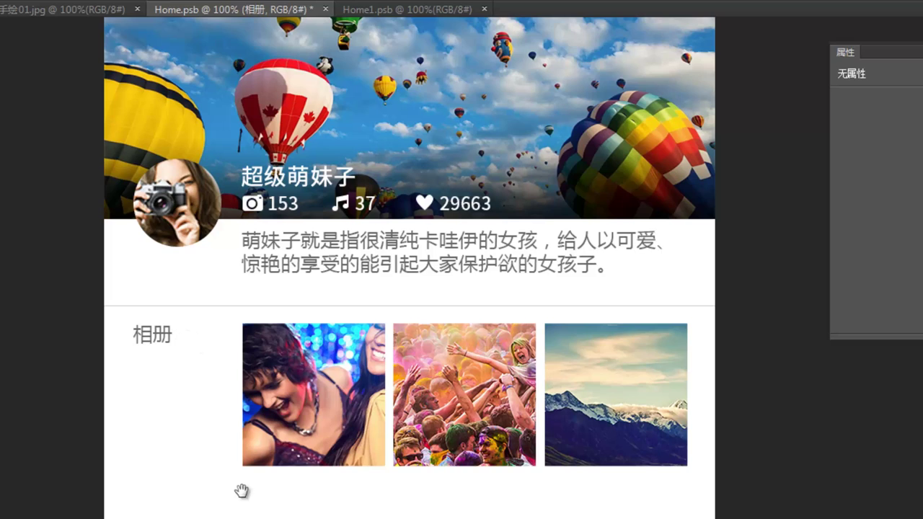
Step: Duplicate the 相册 heading directly beneath itself and change the copy's text to 1257
{"action": "left_click_drag", "start_coordinate": [243, 491], "coordinate": [233, 437]}
{"action": "left_click_drag", "start_coordinate": [153, 288], "coordinate": [155, 316]}
{"action": "key", "text": "t"}
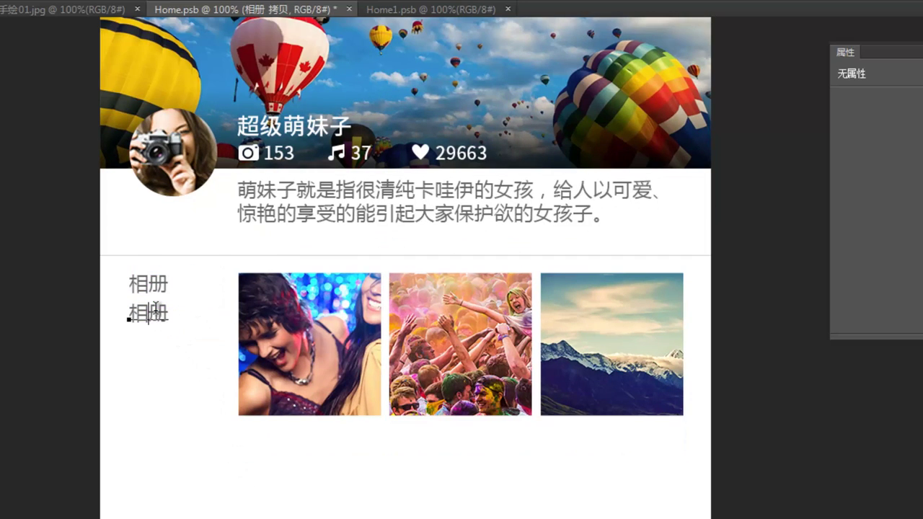
{"action": "double_click", "coordinate": [155, 310]}
{"action": "type", "text": "1257"}
{"action": "key", "text": "ctrl+Return"}
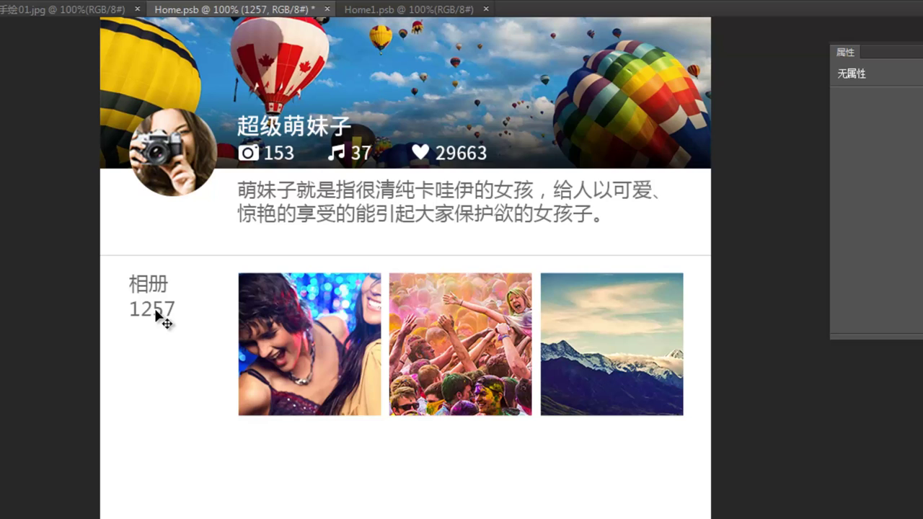
Step: Set the 1257 text to 18 点 and its colour to the light grey aaa
{"action": "left_click_drag", "start_coordinate": [281, 299], "coordinate": [242, 387]}
{"action": "left_click_drag", "start_coordinate": [281, 462], "coordinate": [210, 399]}
{"action": "left_click", "coordinate": [120, 0]}
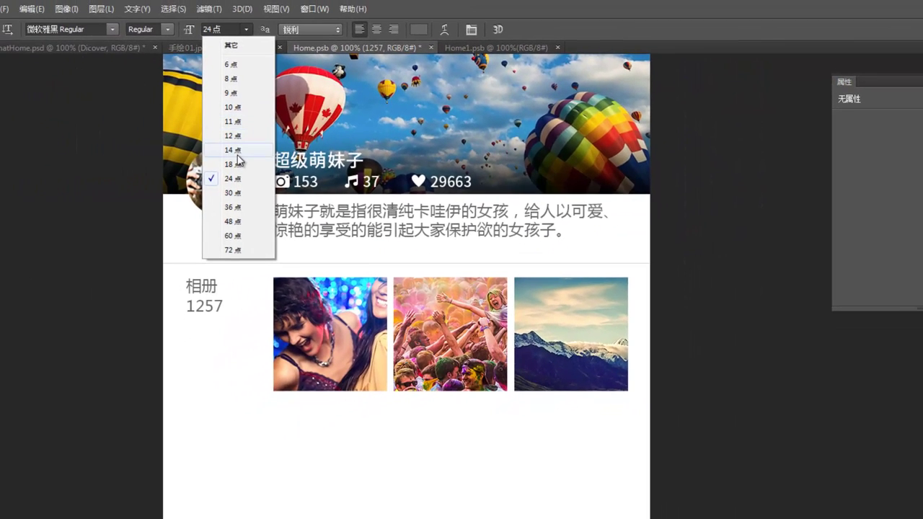
{"action": "left_click", "coordinate": [114, 153]}
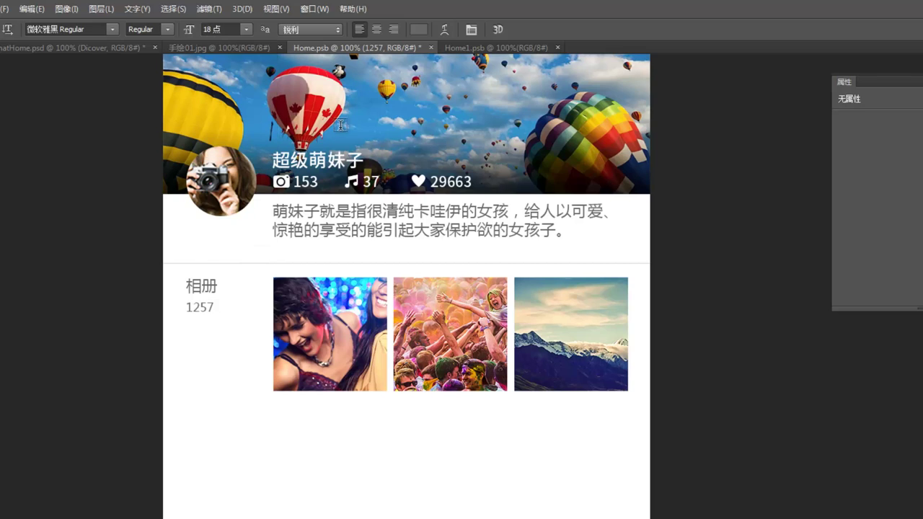
{"action": "left_click", "coordinate": [419, 29]}
{"action": "left_click", "coordinate": [752, 312]}
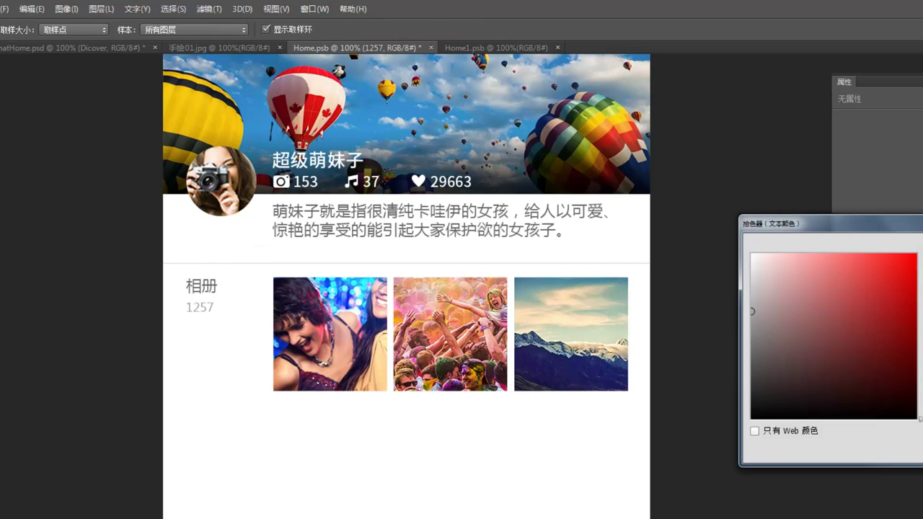
{"action": "type", "text": "aaa"}
{"action": "key", "text": "Return"}
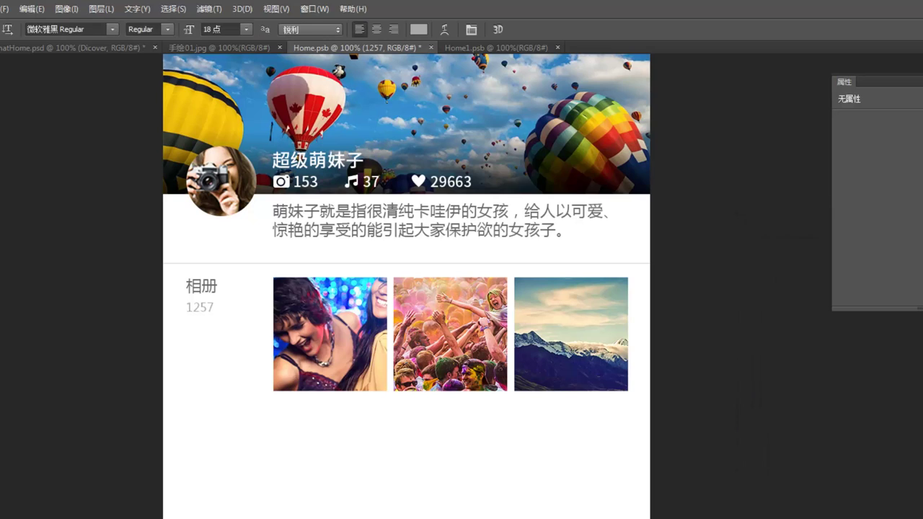
{"action": "key", "text": "v"}
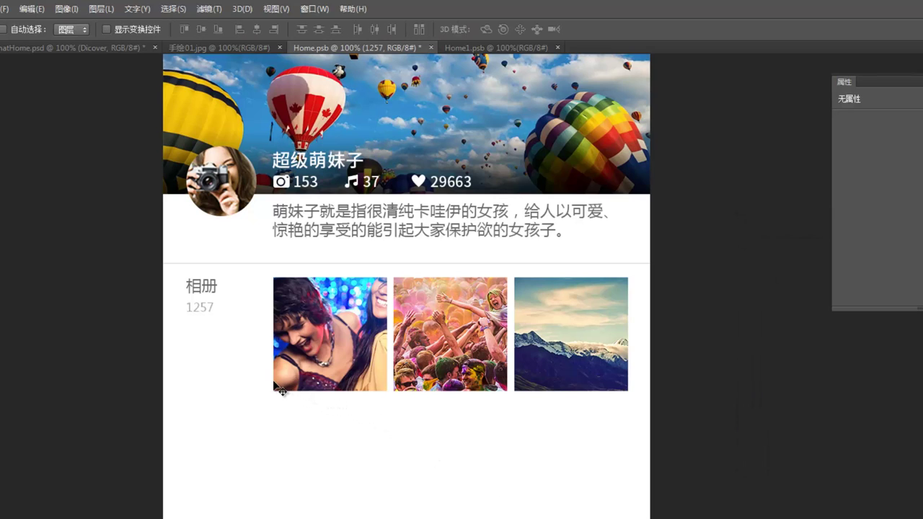
Step: Append 张 to the photo count so the text reads 1257张
{"action": "double_click", "coordinate": [202, 306]}
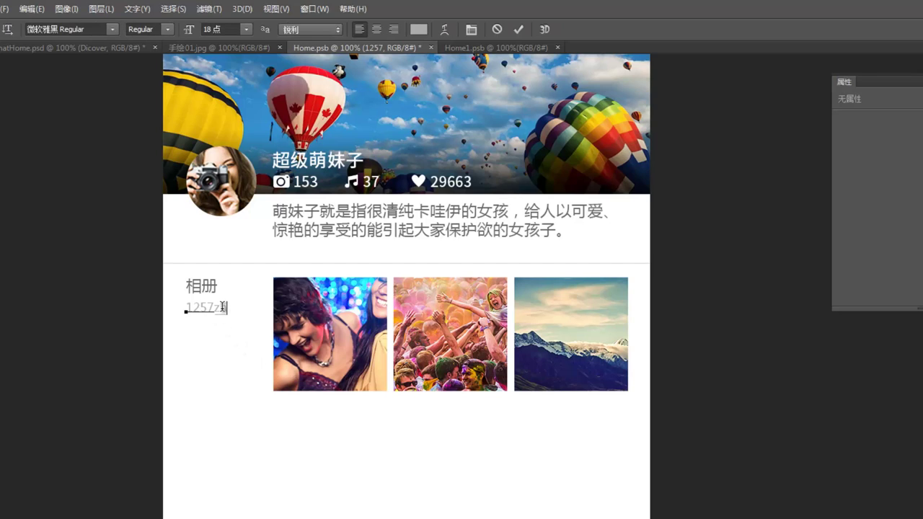
{"action": "type", "text": "zhan"}
{"action": "key", "text": "space"}
{"action": "key", "text": "ctrl+Return"}
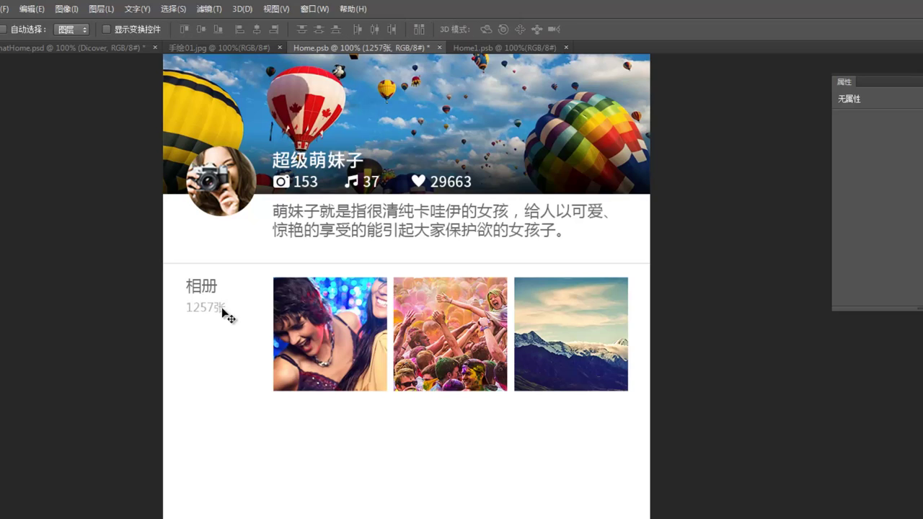
Step: Copy the 相册 heading to below the third photo, aligned with the photo's right edge
{"action": "left_click_drag", "start_coordinate": [351, 402], "coordinate": [351, 368]}
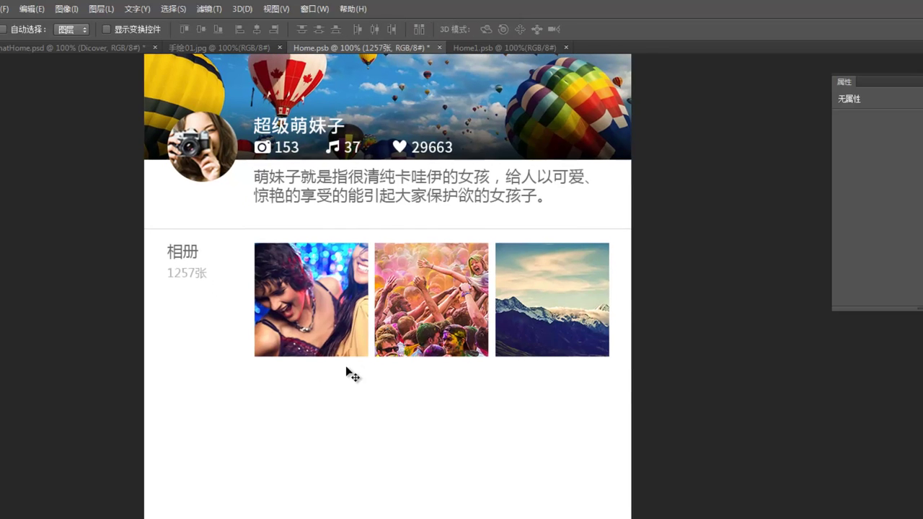
{"action": "left_click_drag", "start_coordinate": [360, 295], "coordinate": [361, 328]}
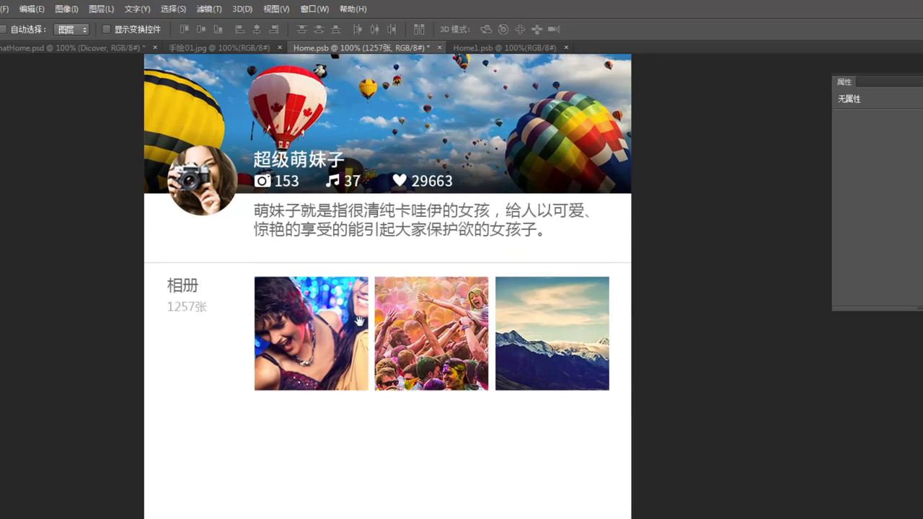
{"action": "left_click_drag", "start_coordinate": [366, 431], "coordinate": [369, 348]}
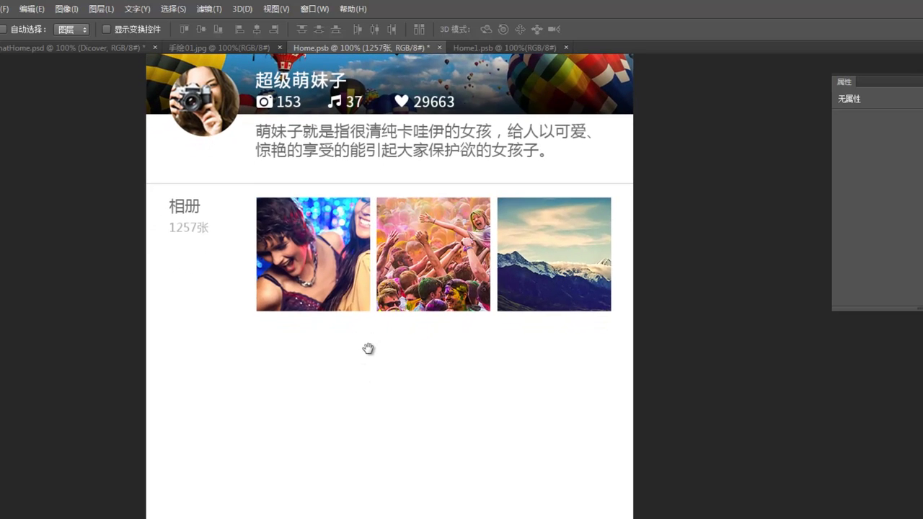
{"action": "left_click", "coordinate": [182, 210]}
{"action": "left_click_drag", "start_coordinate": [182, 209], "coordinate": [593, 348]}
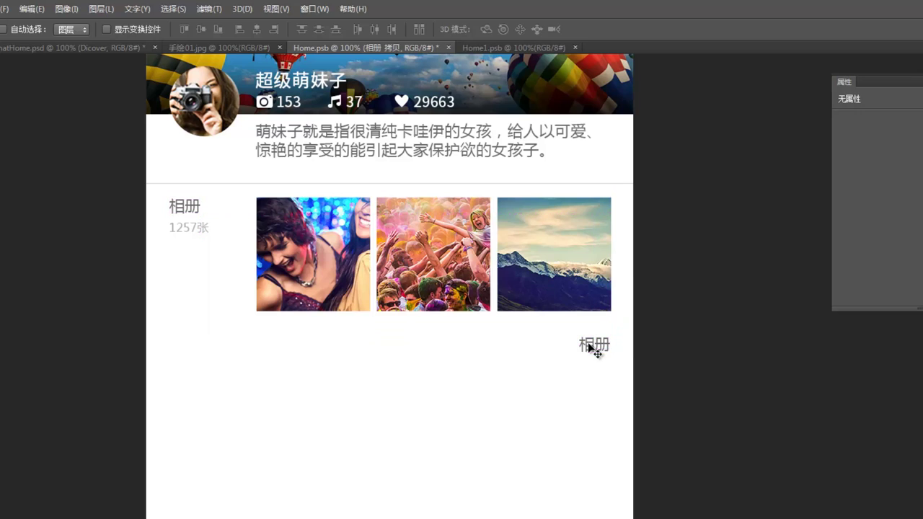
Step: Replace the text of the copied heading below the third photo with 查看全部
{"action": "key", "text": "t"}
{"action": "double_click", "coordinate": [588, 344]}
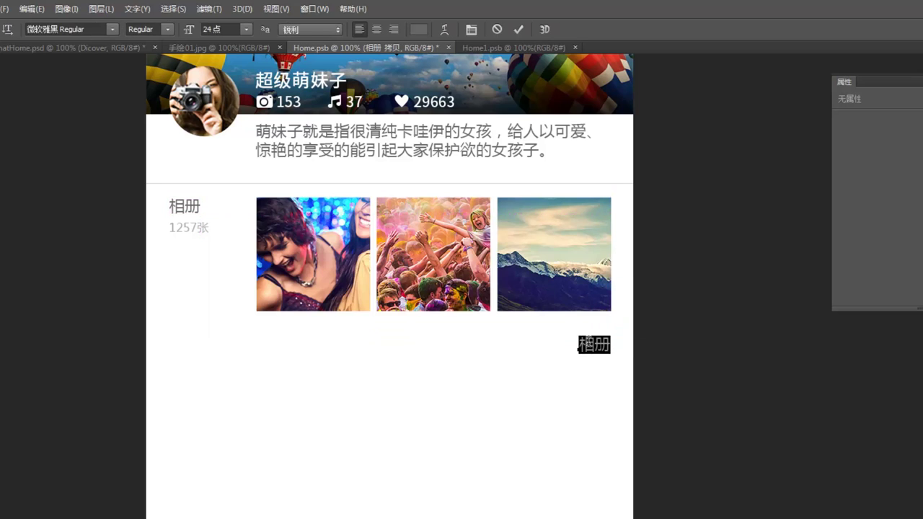
{"action": "type", "text": "chakanquanbu"}
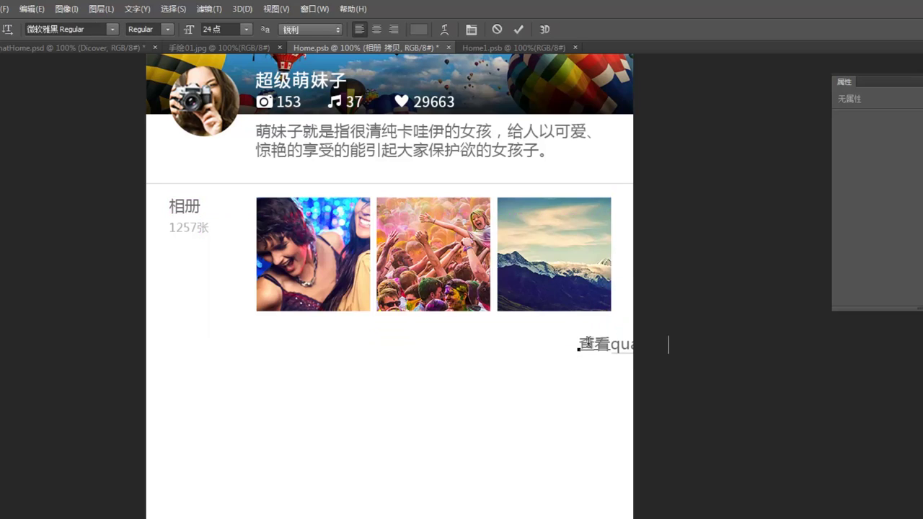
{"action": "key", "text": "space"}
{"action": "key", "text": "ctrl+Return"}
Step: Align the 查看全部 text with the third photo's right edge, nudge it up, and shift it 20 px left
{"action": "key", "text": "v"}
{"action": "left_click_drag", "start_coordinate": [619, 354], "coordinate": [593, 345]}
{"action": "key", "text": "shift+Up"}
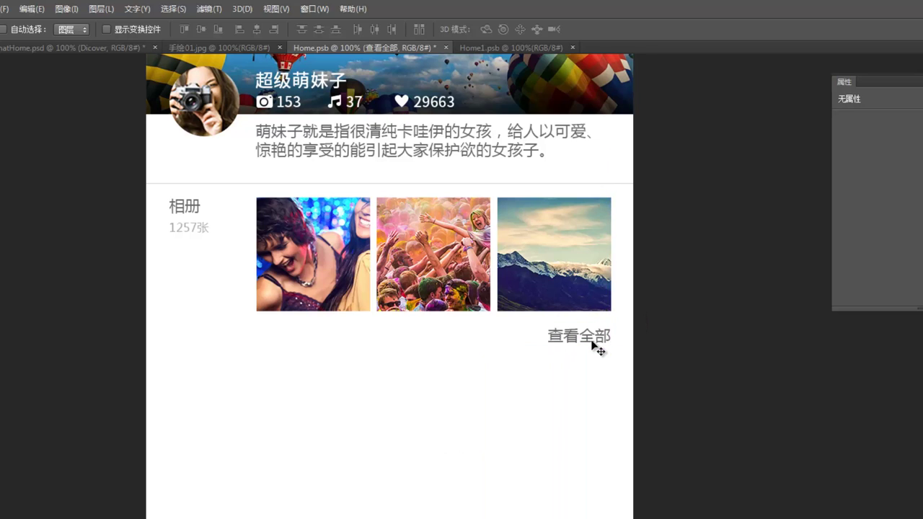
{"action": "left_click_drag", "start_coordinate": [496, 244], "coordinate": [538, 319]}
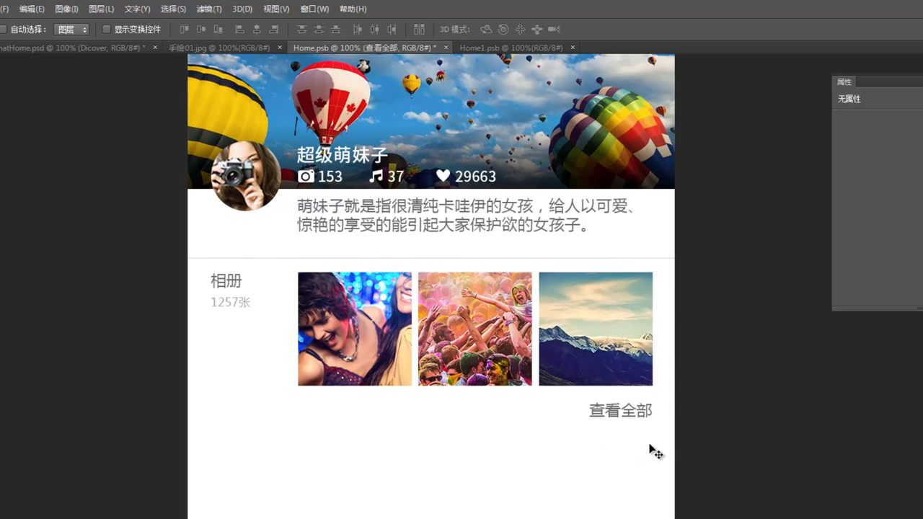
{"action": "key", "text": "shift+Left"}
{"action": "key", "text": "shift+Left"}
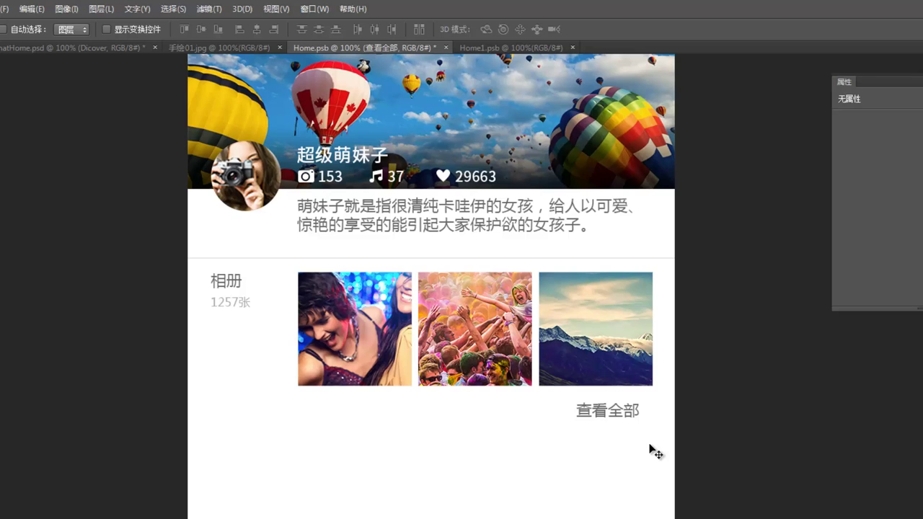
Step: Examine the 查看全部 text and the space beside it below the third photo at 200% magnification
{"action": "key", "text": "ctrl+minus"}
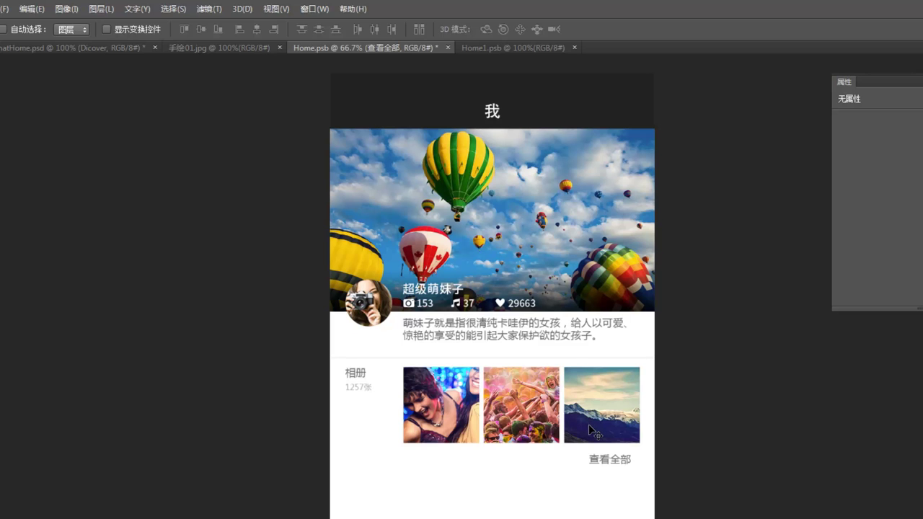
{"action": "key", "text": "ctrl+plus"}
{"action": "key", "text": "ctrl+plus"}
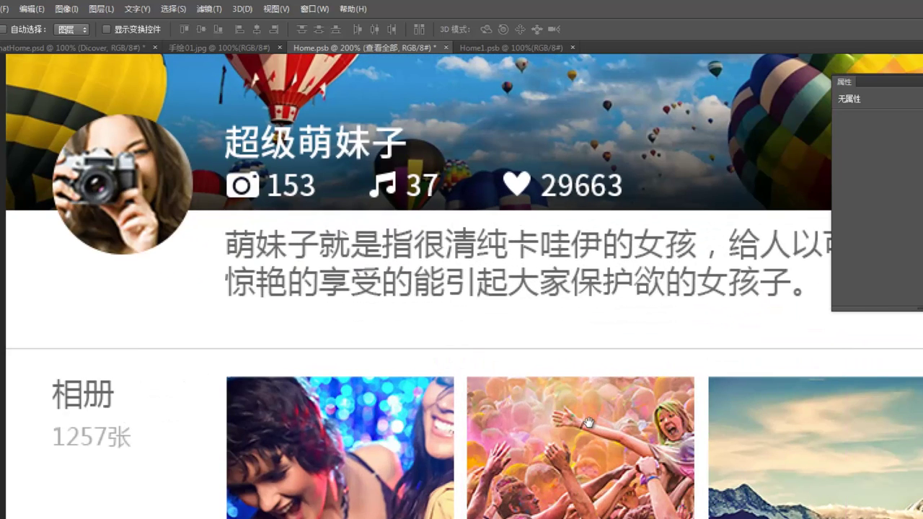
{"action": "left_click_drag", "start_coordinate": [590, 423], "coordinate": [480, 323]}
{"action": "left_click_drag", "start_coordinate": [567, 481], "coordinate": [493, 458]}
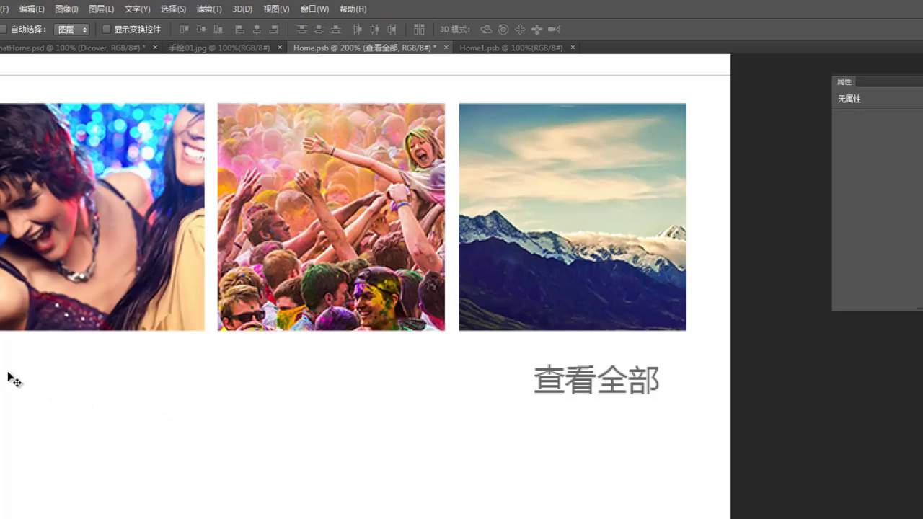
Step: Draw a thin grey vertical bar about 3 × 16 px below the third photo, beside the 查看全部 text
{"action": "key", "text": "u"}
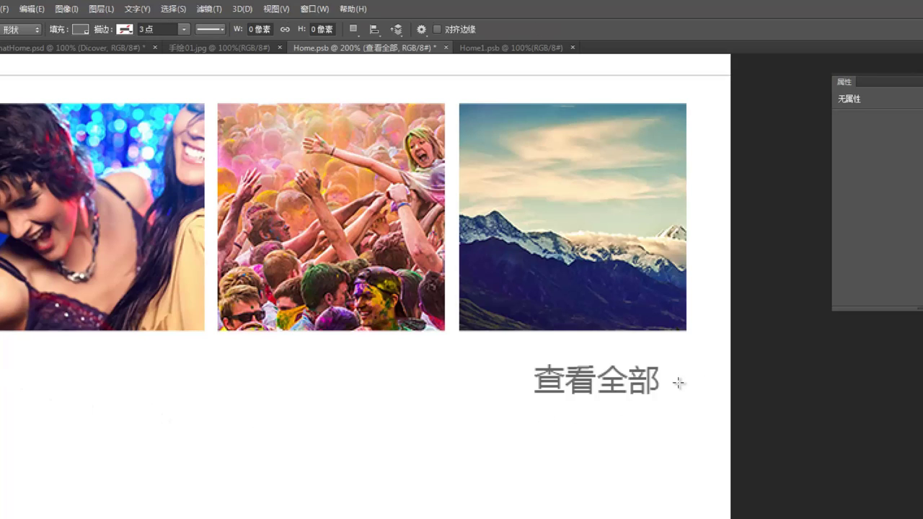
{"action": "left_click_drag", "start_coordinate": [482, 384], "coordinate": [482, 406]}
{"action": "key", "text": "a"}
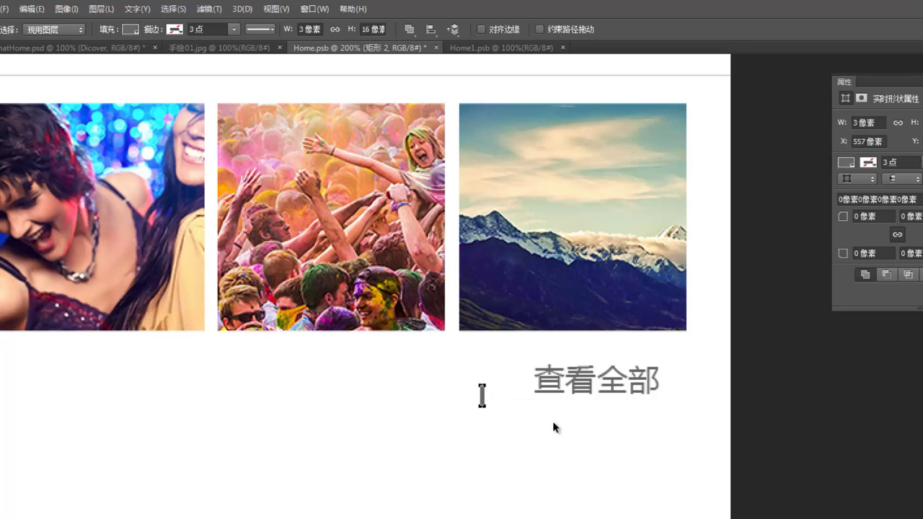
Step: Duplicate the bar within the same shape, rotate the copy horizontal and align it with the foot of the original to form an L-shaped corner
{"action": "key", "text": "alt+shift+Left"}
{"action": "key", "text": "ctrl+t"}
{"action": "left_click_drag", "start_coordinate": [546, 503], "coordinate": [565, 318]}
{"action": "key", "text": "Return"}
{"action": "key", "text": "shift+Down"}
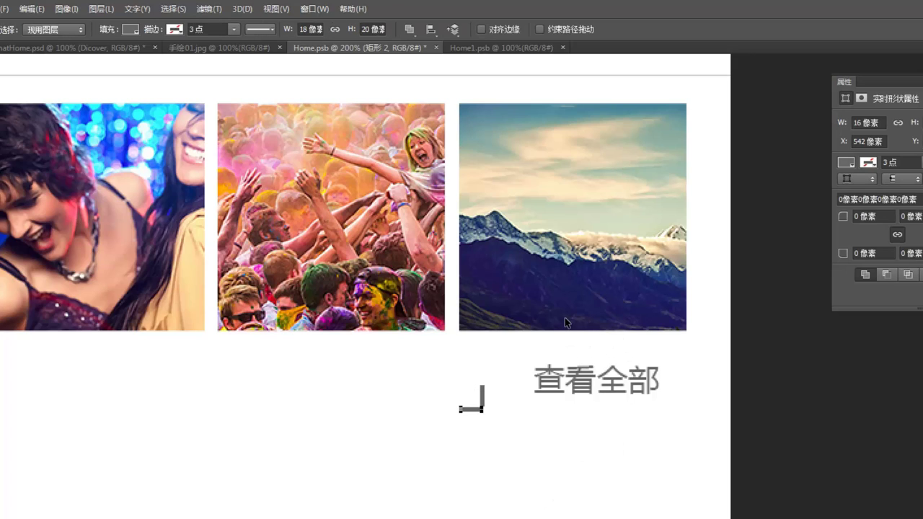
{"action": "key", "text": "Right"}
{"action": "key", "text": "Up"}
{"action": "key", "text": "Up"}
{"action": "key", "text": "Up"}
{"action": "key", "text": "v"}
{"action": "key", "text": "a"}
{"action": "key", "text": "v"}
{"action": "key", "text": "a"}
{"action": "key", "text": "Right"}
Step: Rotate the whole L-shaped corner into a right-pointing chevron
{"action": "key", "text": "v"}
{"action": "key", "text": "ctrl+t"}
{"action": "left_click_drag", "start_coordinate": [574, 477], "coordinate": [598, 407]}
{"action": "key", "text": "Return"}
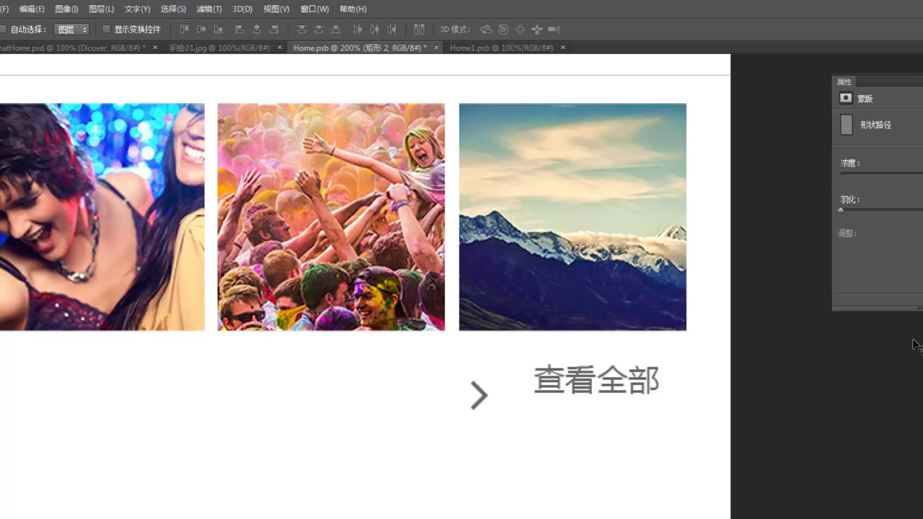
Step: Place the chevron just after the 查看全部 text, flush with the third photo's right edge and vertically centred on the text
{"action": "left_click_drag", "start_coordinate": [455, 418], "coordinate": [652, 398]}
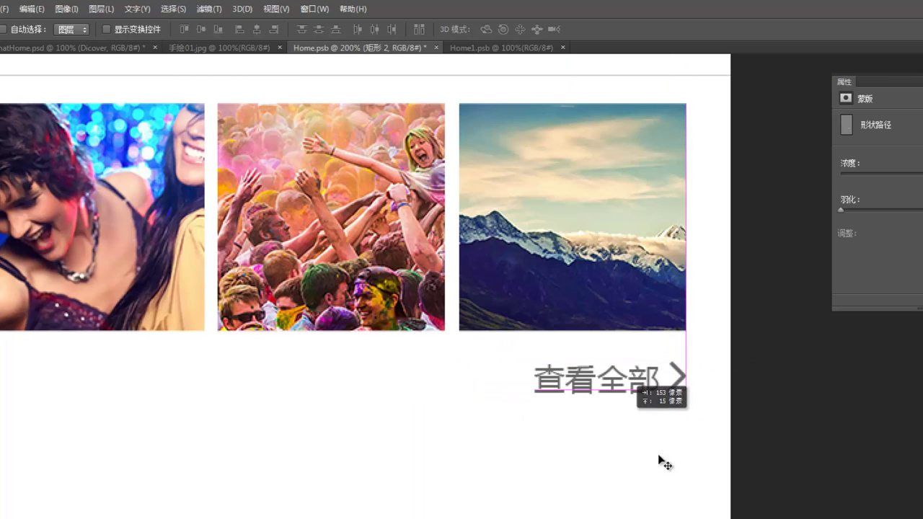
{"action": "key", "text": "Down"}
{"action": "key", "text": "Down"}
{"action": "key", "text": "Down"}
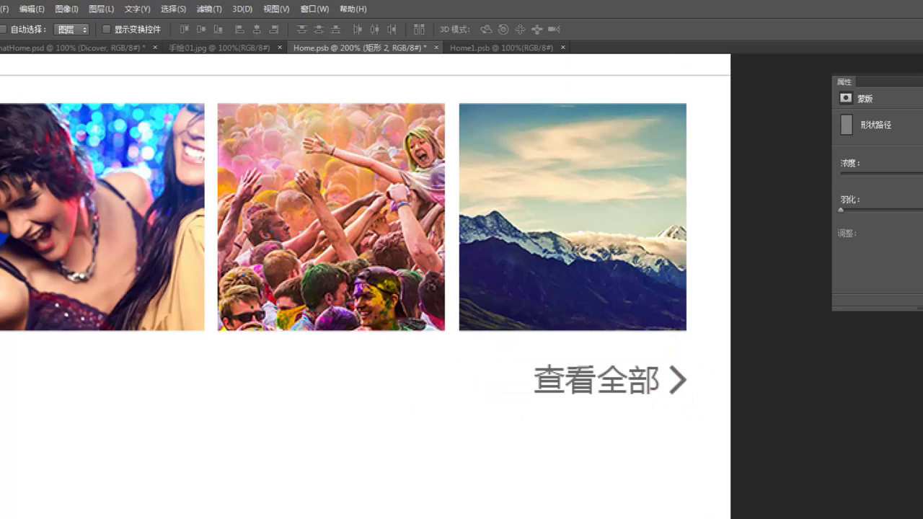
Step: Set the 查看全部 text colour to #888888
{"action": "key", "text": "ctrl+minus"}
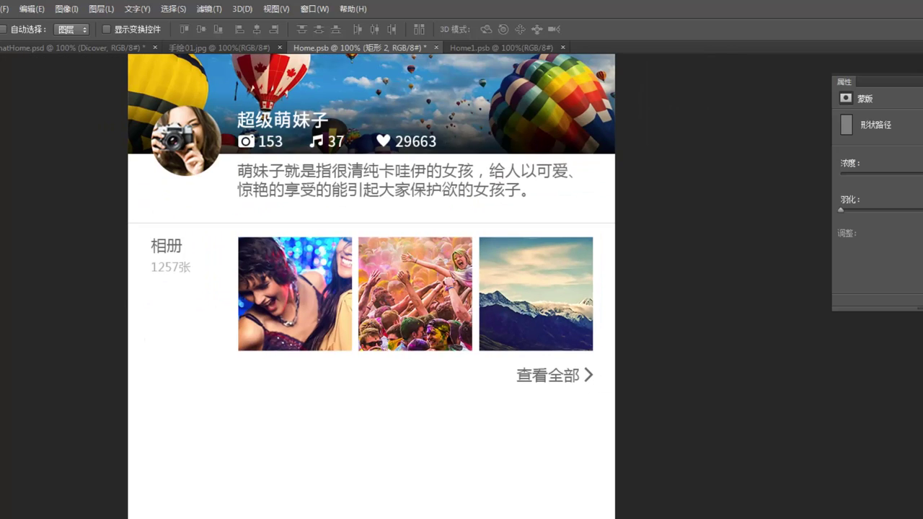
{"action": "left_click_drag", "start_coordinate": [376, 152], "coordinate": [423, 218]}
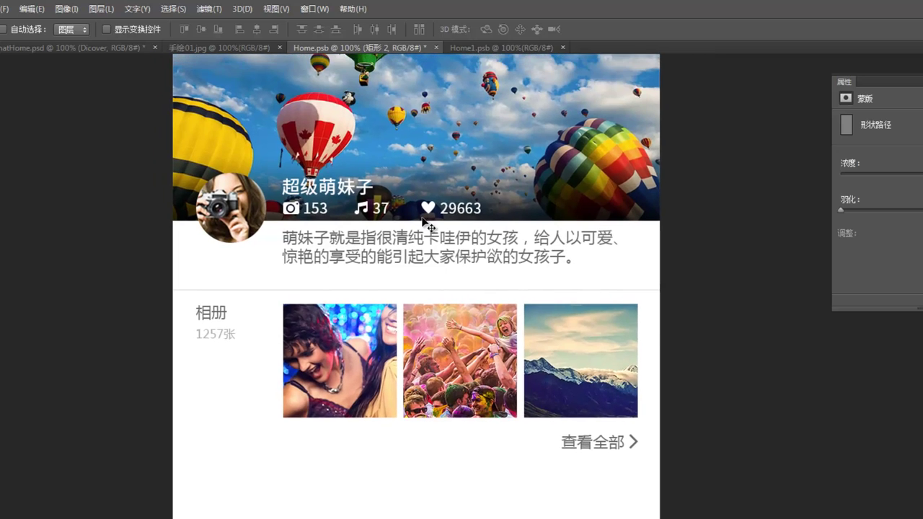
{"action": "key", "text": "ctrl+minus"}
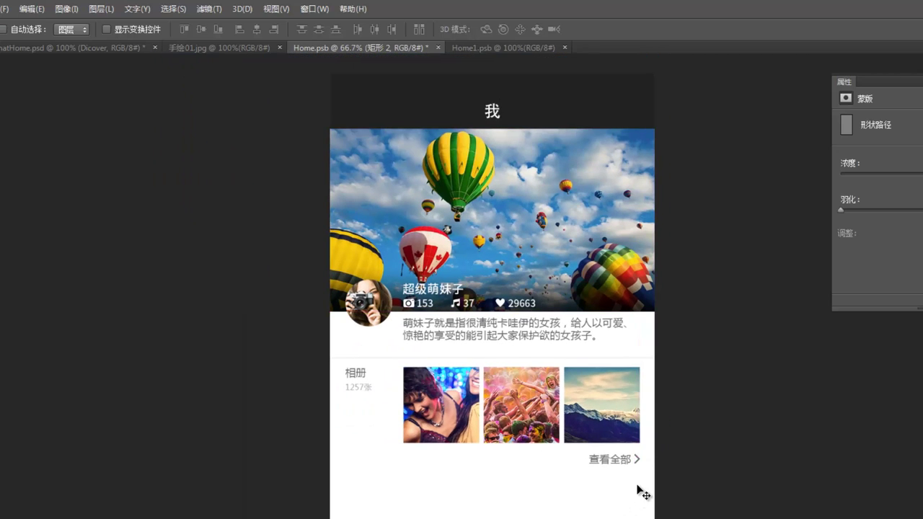
{"action": "left_click", "coordinate": [639, 479]}
{"action": "left_click", "coordinate": [614, 462]}
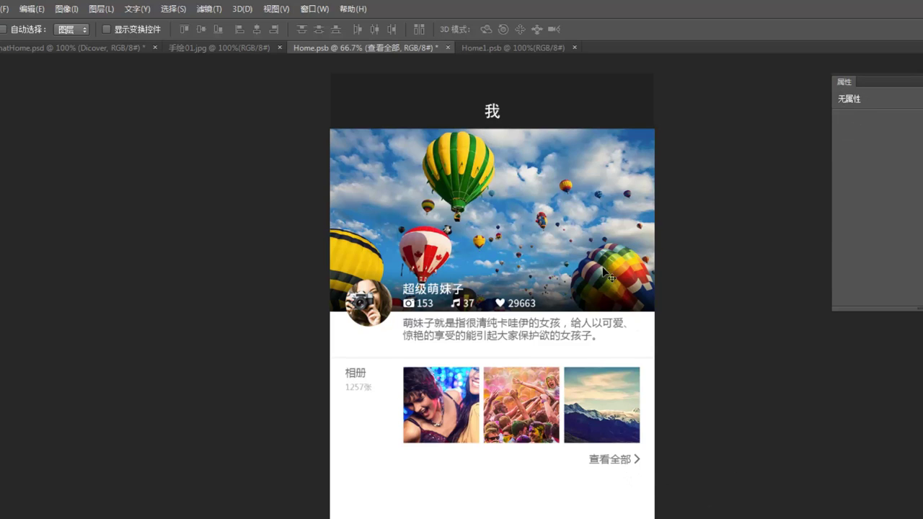
{"action": "key", "text": "t"}
{"action": "left_click", "coordinate": [418, 30]}
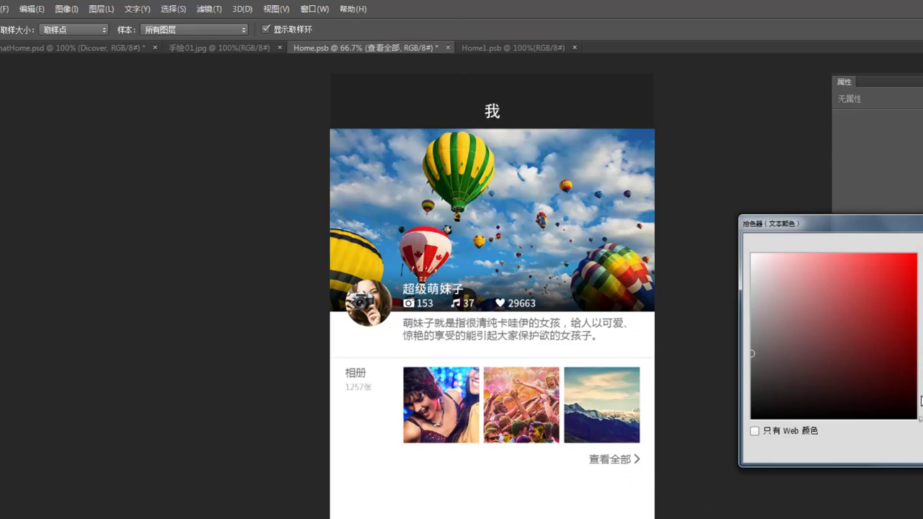
{"action": "type", "text": "888888"}
{"action": "key", "text": "Return"}
{"action": "key", "text": "v"}
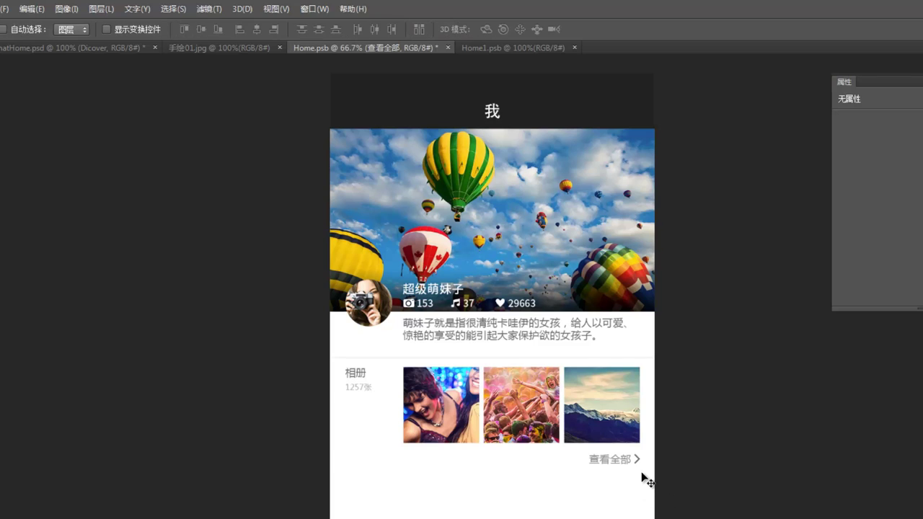
Step: Set the fill colour of the chevron beside 查看全部 to #888888
{"action": "left_click", "coordinate": [642, 465], "text": "ctrl"}
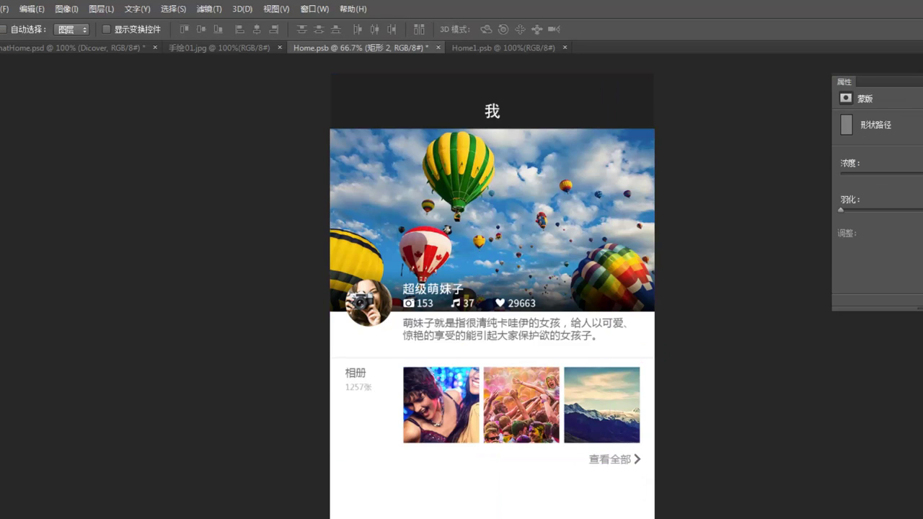
{"action": "type", "text": "888888"}
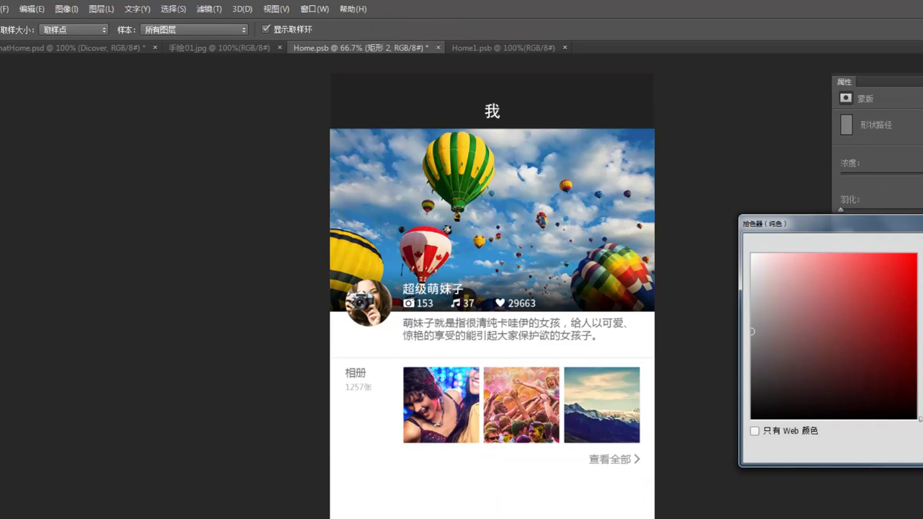
{"action": "key", "text": "ctrl+v"}
{"action": "key", "text": "Return"}
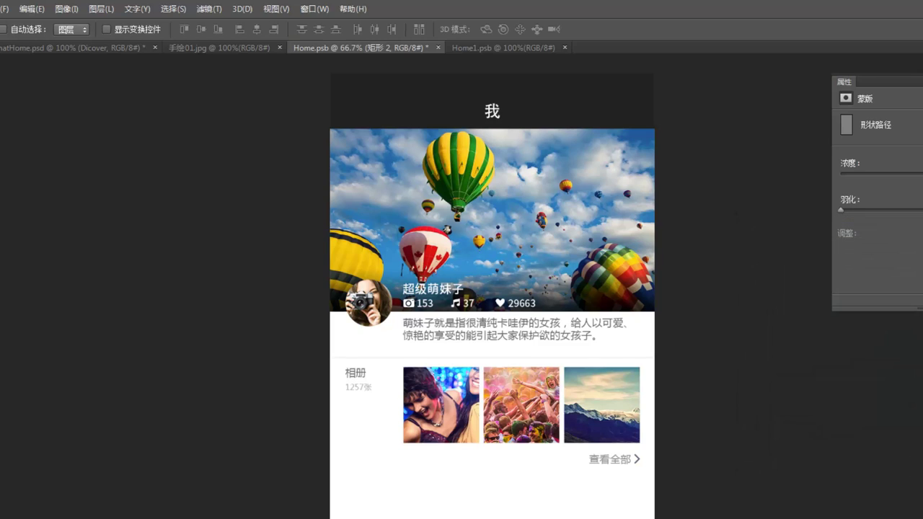
{"action": "type", "text": "888888"}
{"action": "key", "text": "Return"}
Step: Duplicate the horizontal divider above the album section and place the copy below the 查看全部 link
{"action": "left_click", "coordinate": [606, 359], "text": "ctrl"}
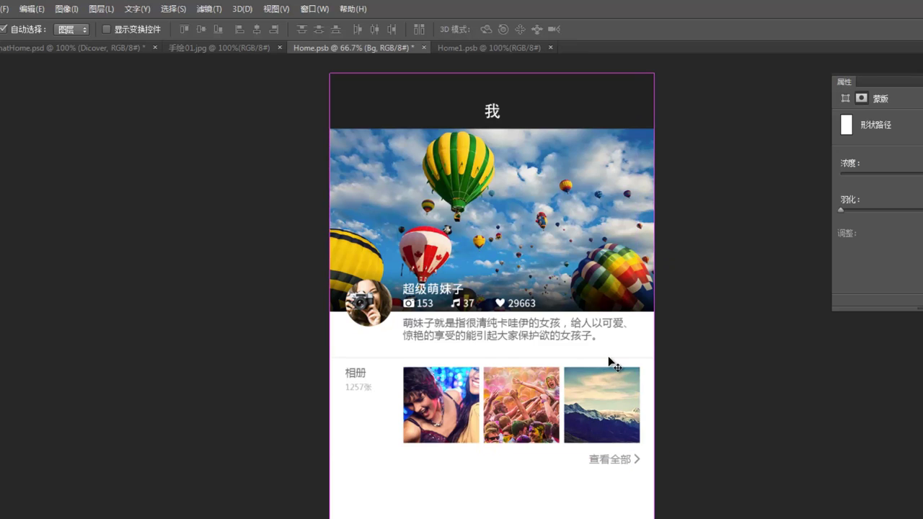
{"action": "key", "text": "ctrl+plus"}
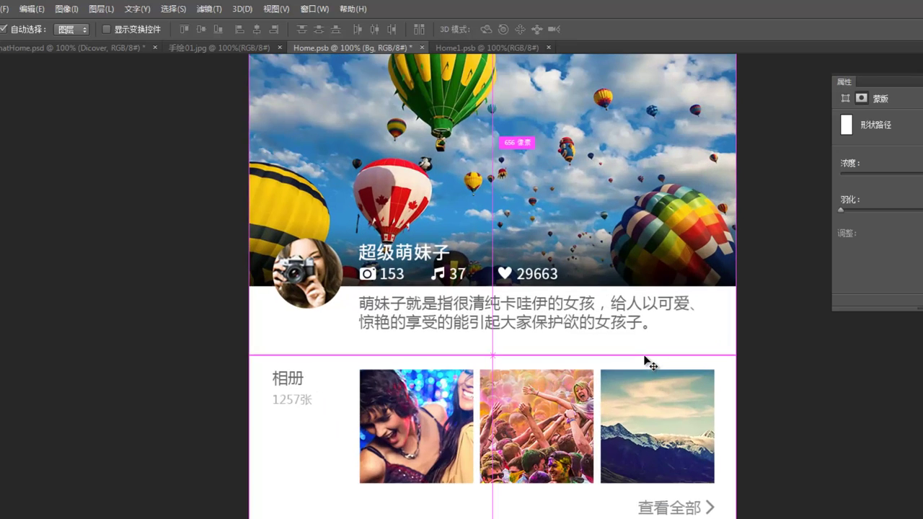
{"action": "left_click", "coordinate": [641, 357], "text": "ctrl"}
{"action": "left_click_drag", "start_coordinate": [639, 356], "coordinate": [644, 518]}
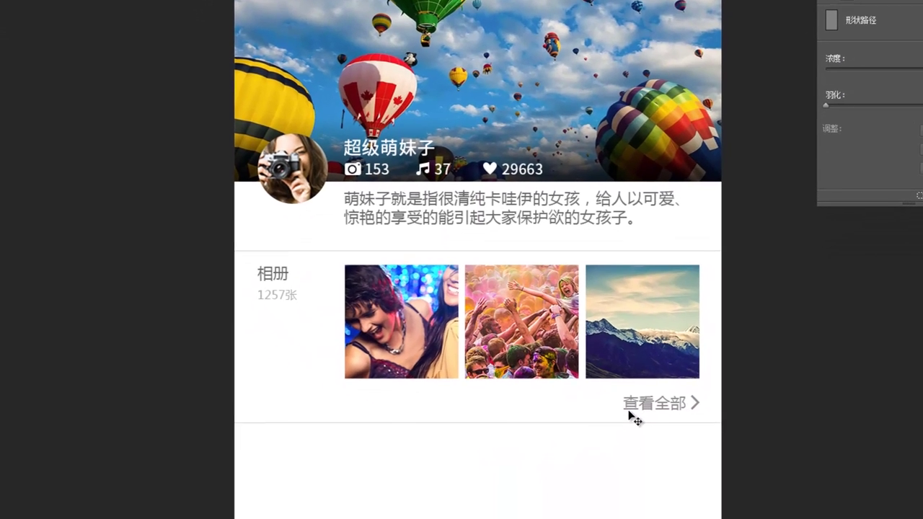
{"action": "left_click_drag", "start_coordinate": [629, 411], "coordinate": [587, 264]}
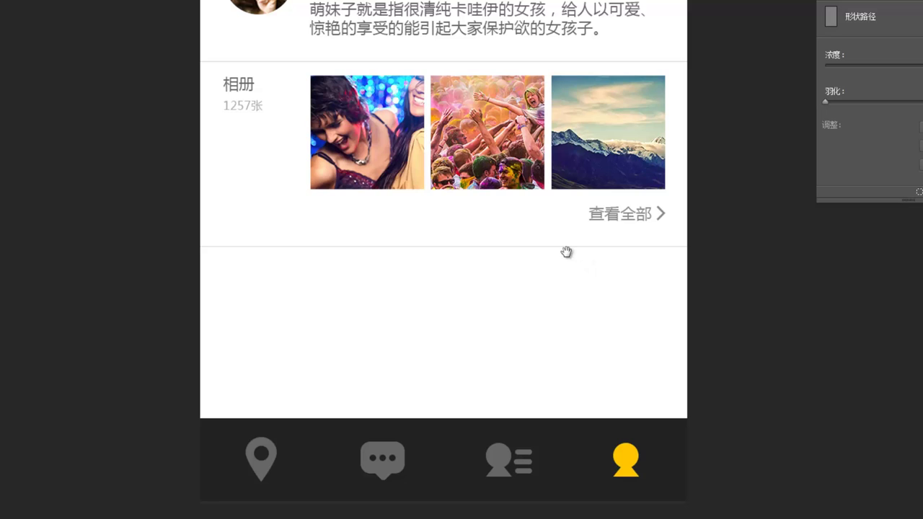
Step: Duplicate the 相册 and 1257张 labels and place the copies just below the new divider, aligned with the originals
{"action": "left_click_drag", "start_coordinate": [540, 193], "coordinate": [545, 270]}
{"action": "scroll", "coordinate": [548, 276], "scroll_direction": "down", "scroll_amount": 2}
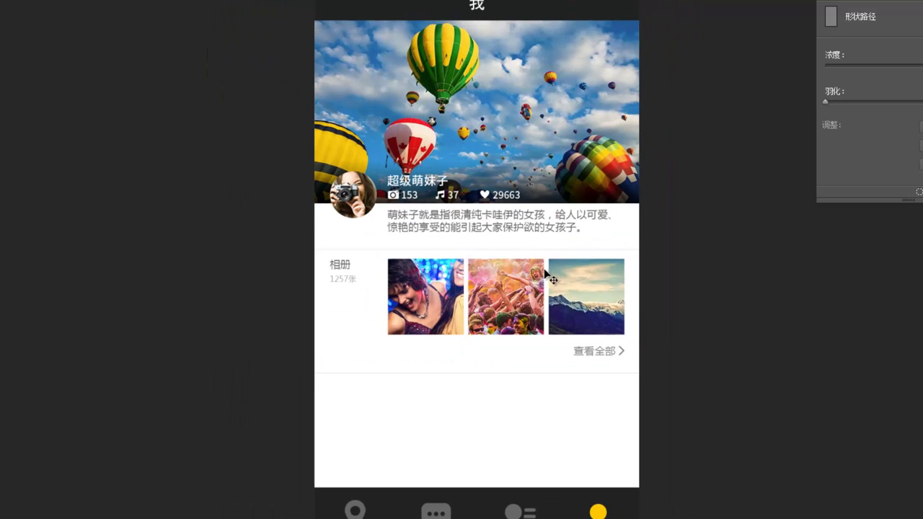
{"action": "left_click", "coordinate": [344, 278], "text": "ctrl"}
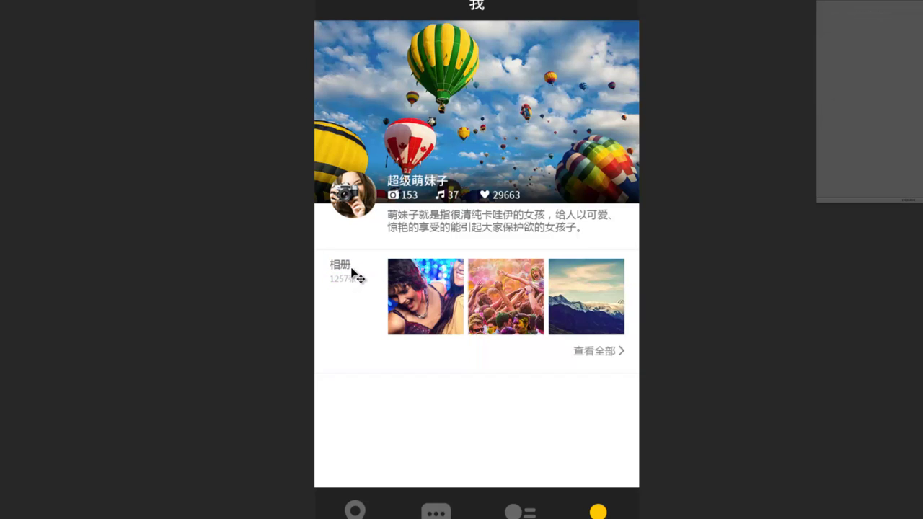
{"action": "left_click_drag", "start_coordinate": [340, 268], "coordinate": [343, 377]}
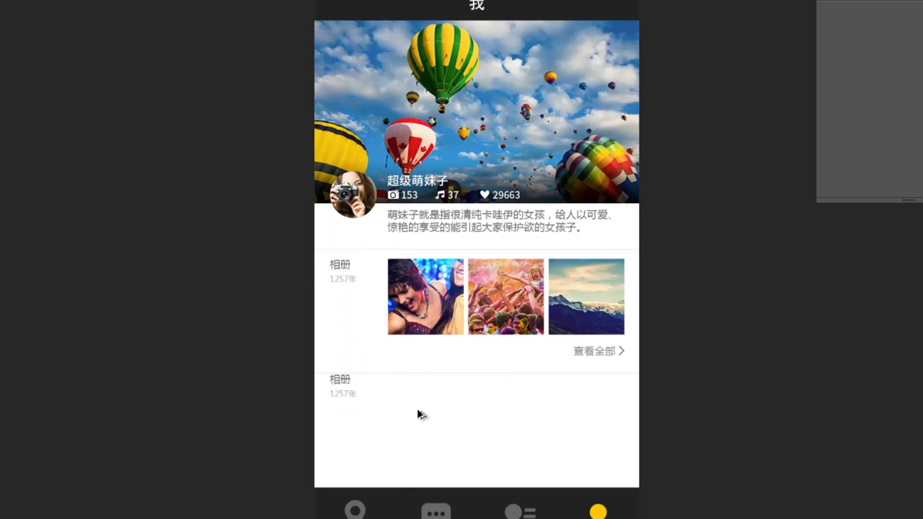
{"action": "key", "text": "shift+Down"}
{"action": "key", "text": "shift+Down"}
{"action": "key", "text": "shift+Down"}
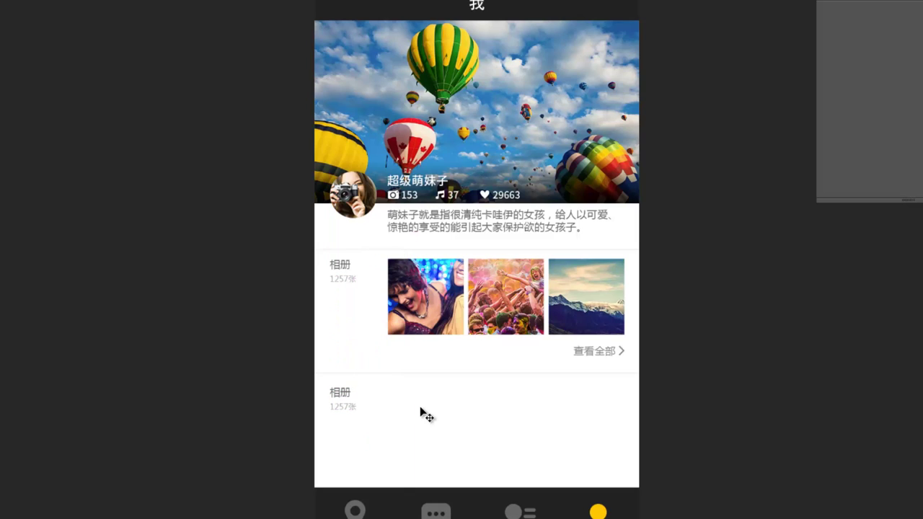
Step: Change the copied 相册 heading below the lower divider to 音乐
{"action": "double_click", "coordinate": [342, 392]}
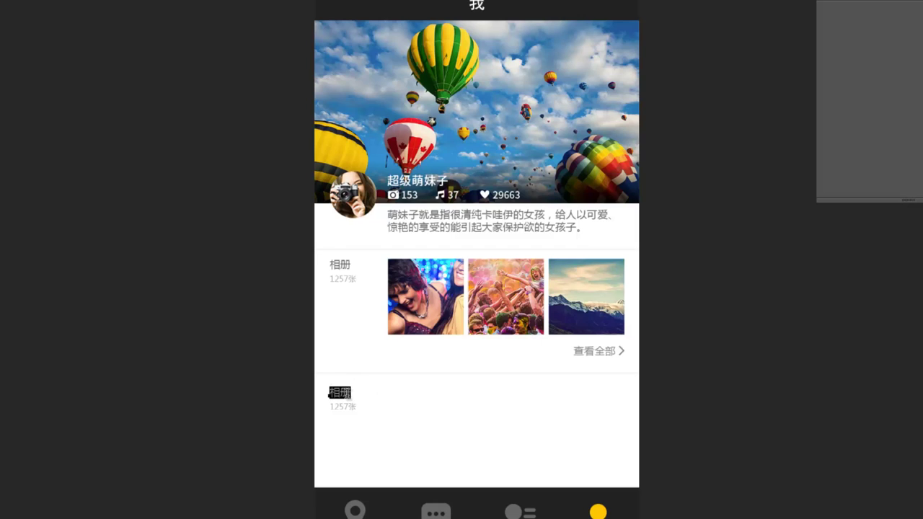
{"action": "type", "text": "vin"}
{"action": "type", "text": "yue"}
{"action": "key", "text": "space"}
Step: Change the count label under the 音乐 heading to 37首
{"action": "left_click_drag", "start_coordinate": [349, 407], "coordinate": [248, 407]}
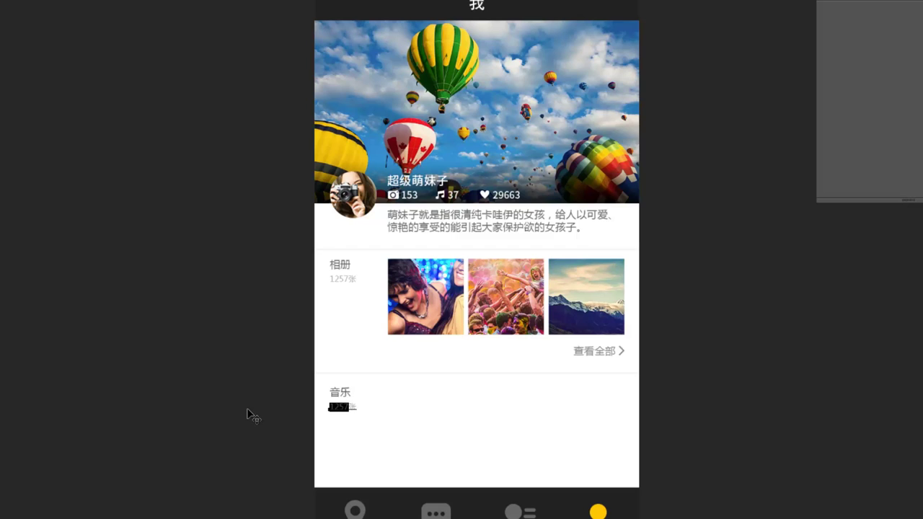
{"action": "type", "text": "37"}
{"action": "key", "text": "BackSpace"}
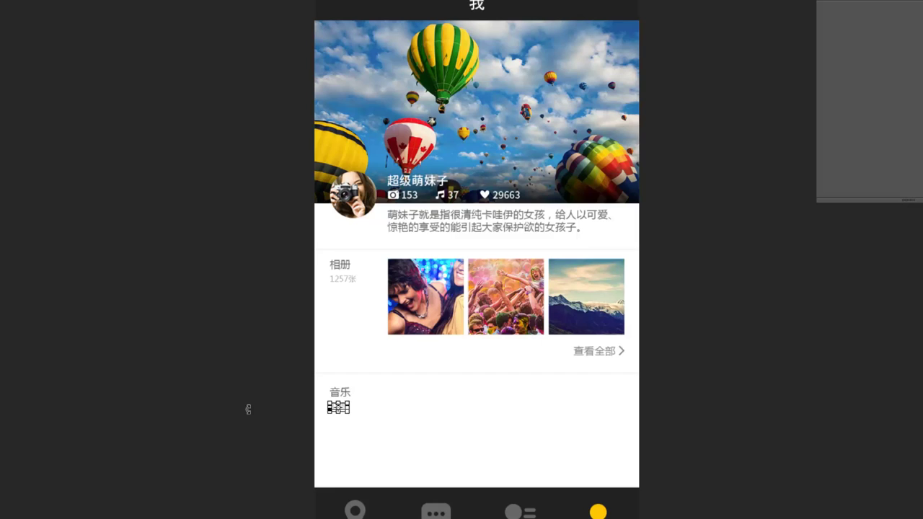
{"action": "left_click", "coordinate": [252, 417]}
Step: Copy the profile description beside 音乐 and replace it with the lines Someone Like You, Put Your Records On, Tunak Tuank Tun, Player In C
{"action": "left_click_drag", "start_coordinate": [474, 228], "coordinate": [477, 395]}
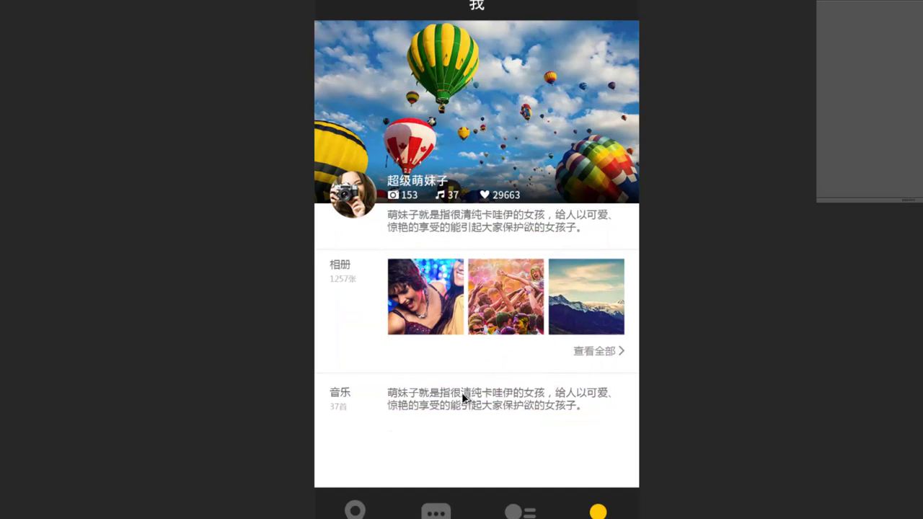
{"action": "key", "text": "t"}
{"action": "triple_click", "coordinate": [440, 393]}
{"action": "key", "text": "ctrl+a"}
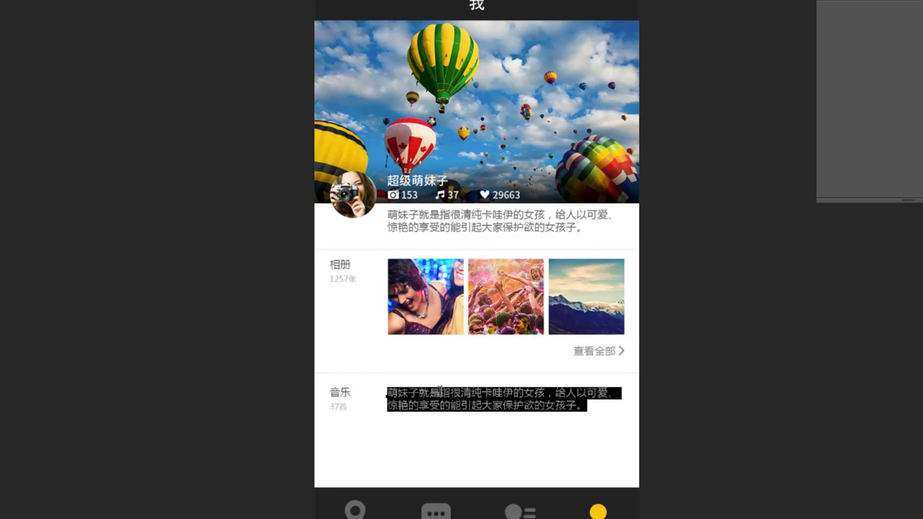
{"action": "key", "text": "BackSpace"}
{"action": "type", "text": "Someone Like You Put Your Records On Tunak Tuank Tun"}
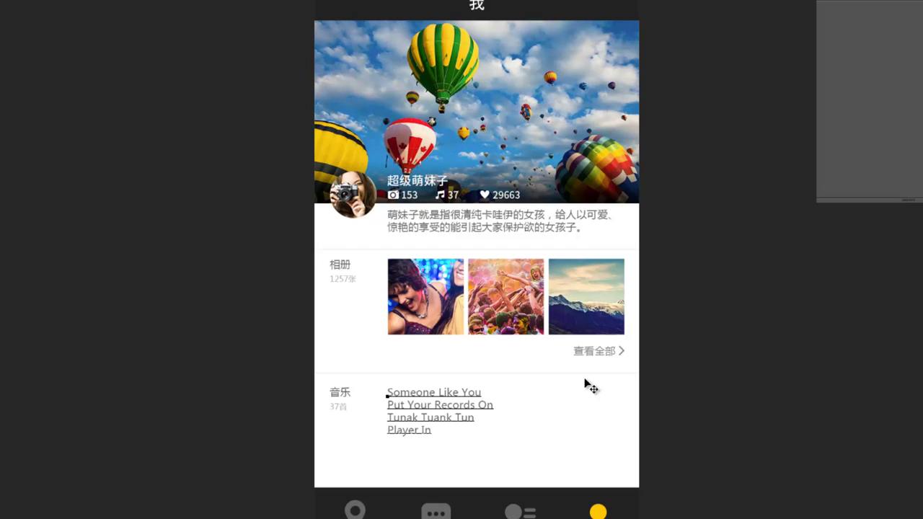
Step: Try line spacings of 36, 48 and 44 pt on the song title text
{"action": "key", "text": "t"}
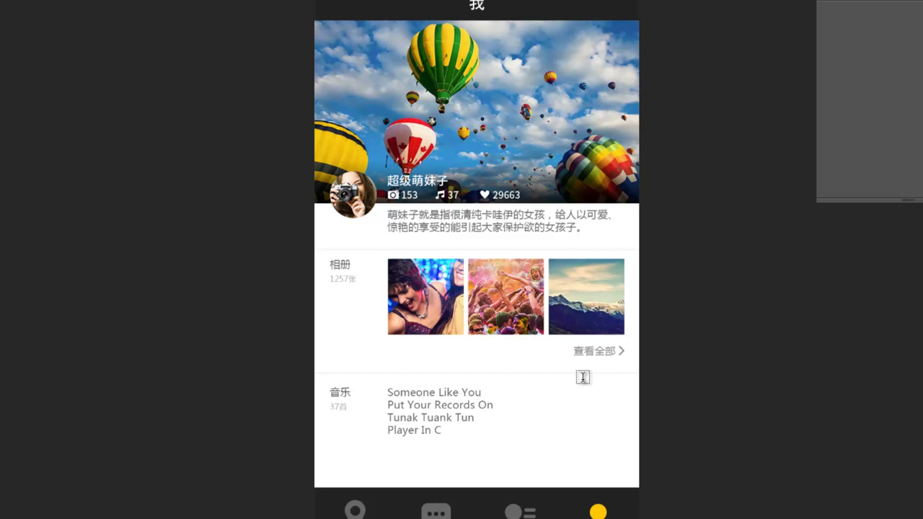
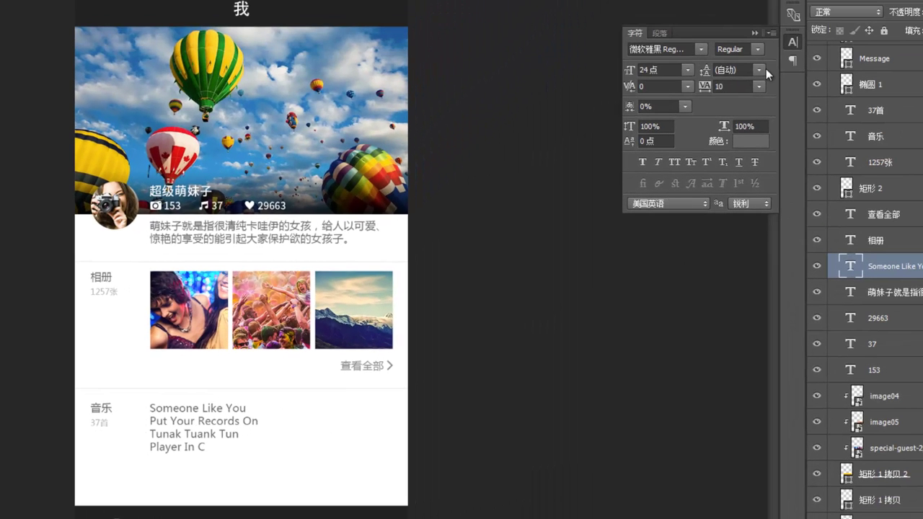
{"action": "left_click", "coordinate": [757, 69]}
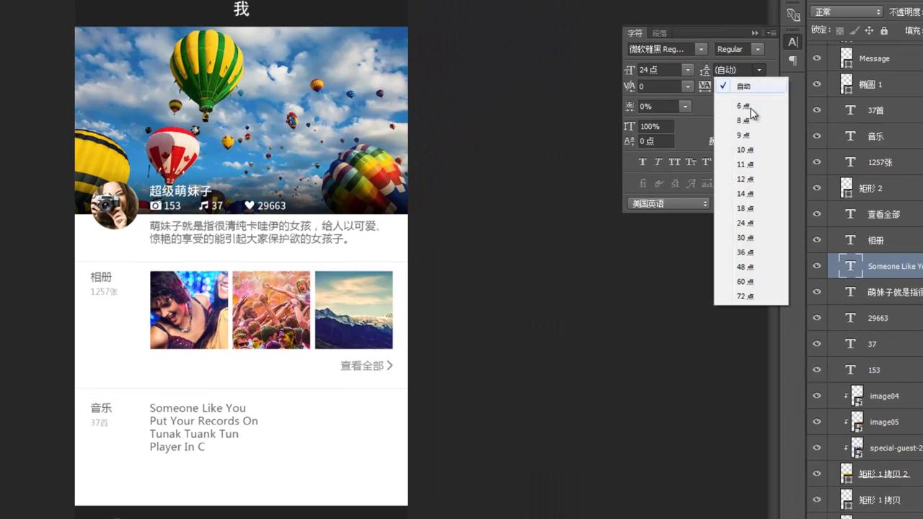
{"action": "left_click", "coordinate": [751, 254]}
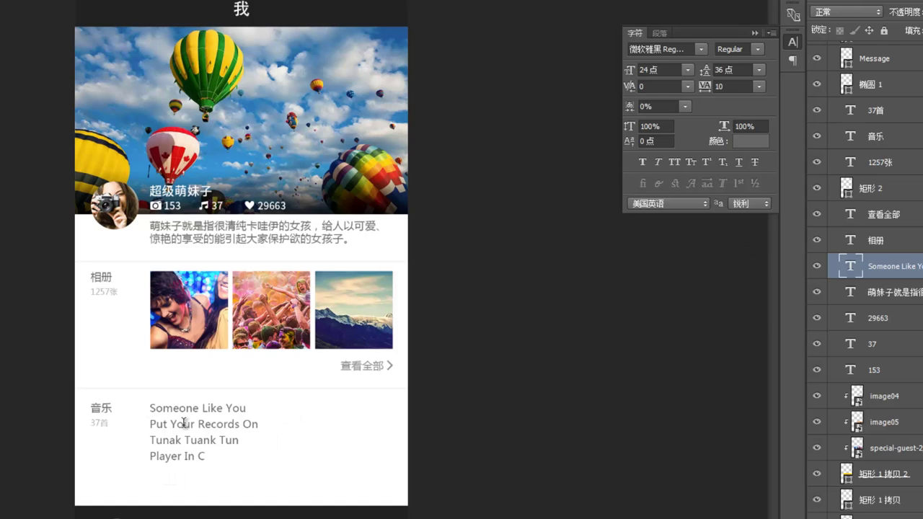
{"action": "left_click", "coordinate": [759, 70]}
{"action": "left_click", "coordinate": [745, 267]}
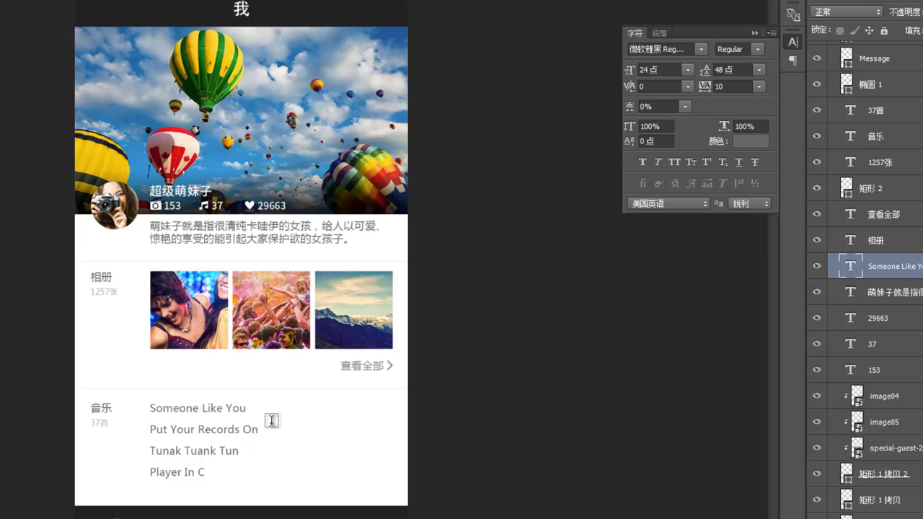
{"action": "left_click", "coordinate": [719, 70]}
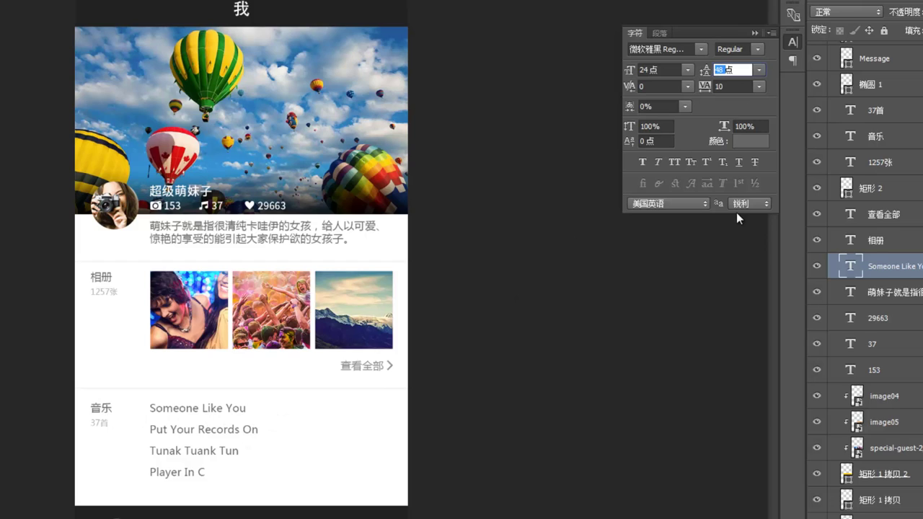
{"action": "type", "text": "44"}
{"action": "key", "text": "Return"}
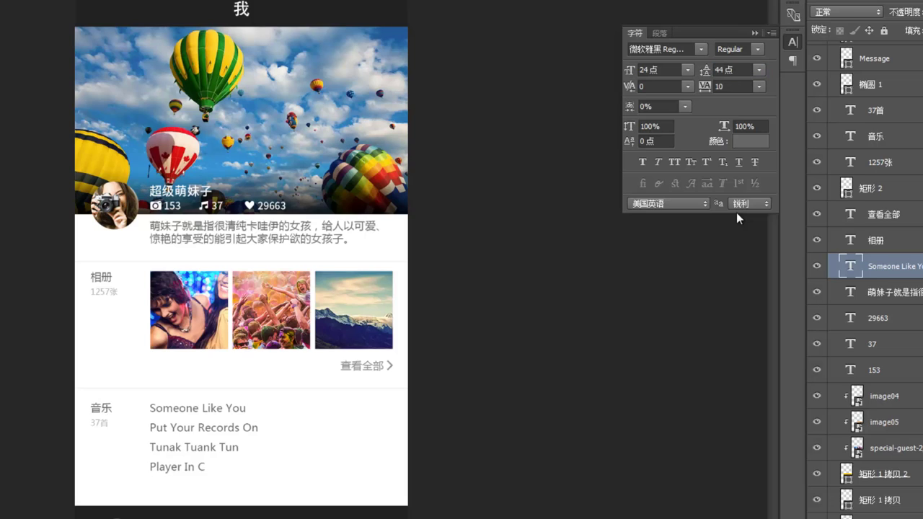
Step: Set the leading of the song title text to 42 pt
{"action": "left_click", "coordinate": [723, 69]}
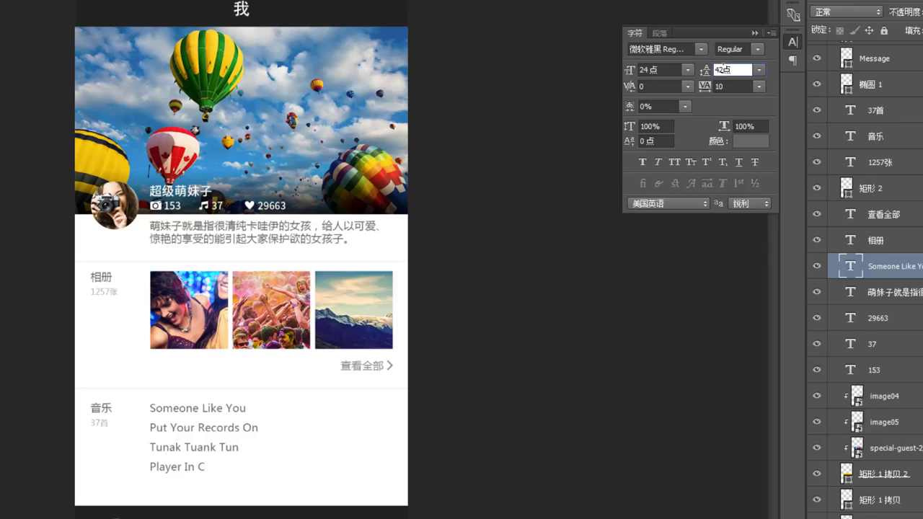
{"action": "type", "text": "42"}
{"action": "key", "text": "Return"}
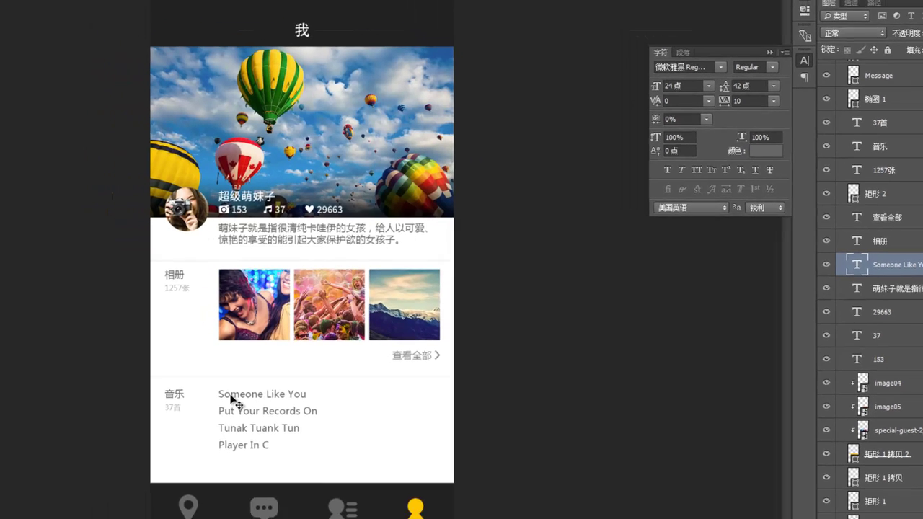
Step: Draw a small circular play icon just before the Someone Like You title in the music section
{"action": "key", "text": "ctrl+plus"}
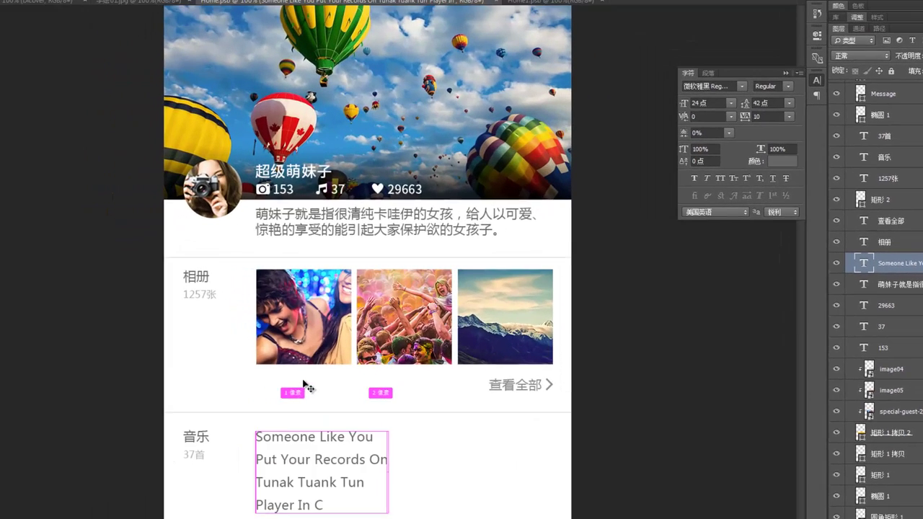
{"action": "left_click_drag", "start_coordinate": [318, 391], "coordinate": [299, 285]}
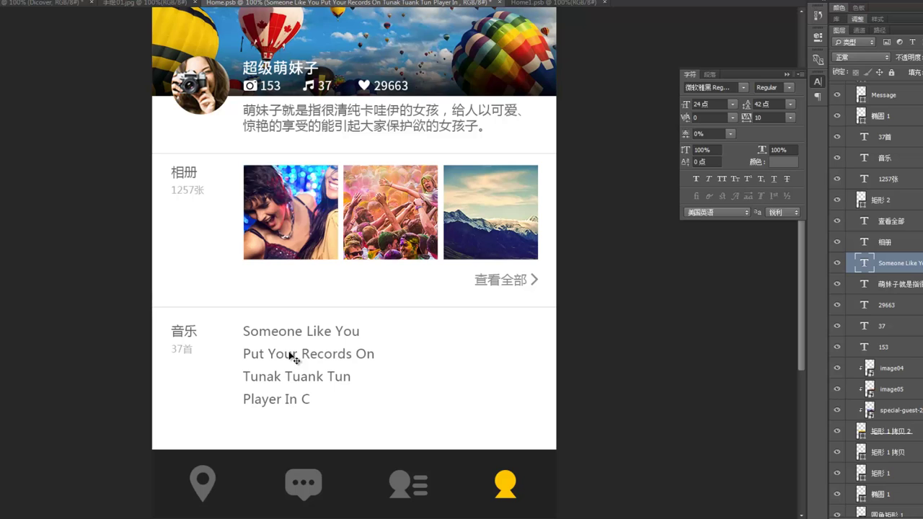
{"action": "scroll", "coordinate": [310, 334], "scroll_direction": "up", "scroll_amount": 1}
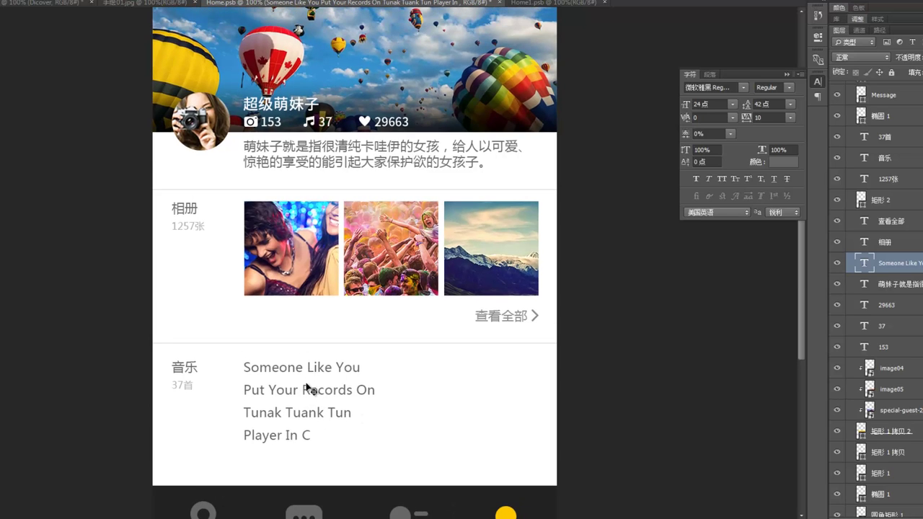
{"action": "left_click_drag", "start_coordinate": [268, 411], "coordinate": [330, 392]}
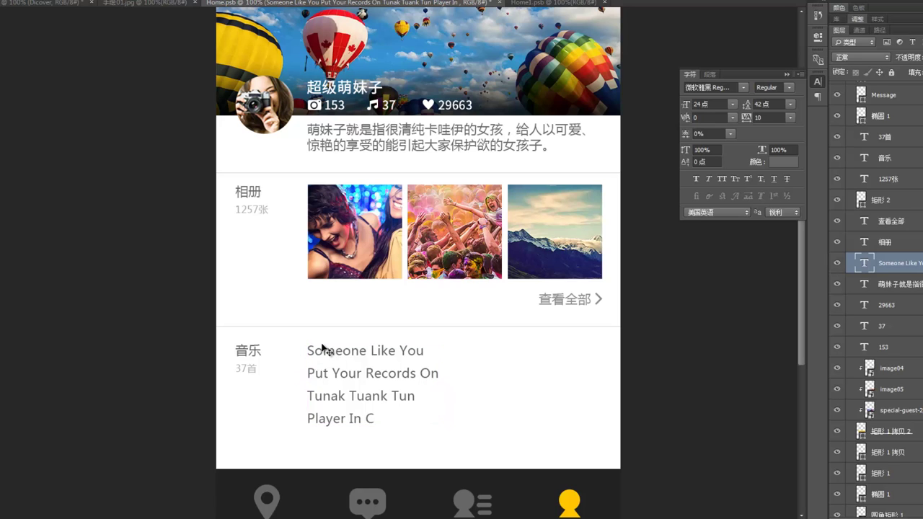
{"action": "key", "text": "ctrl+plus"}
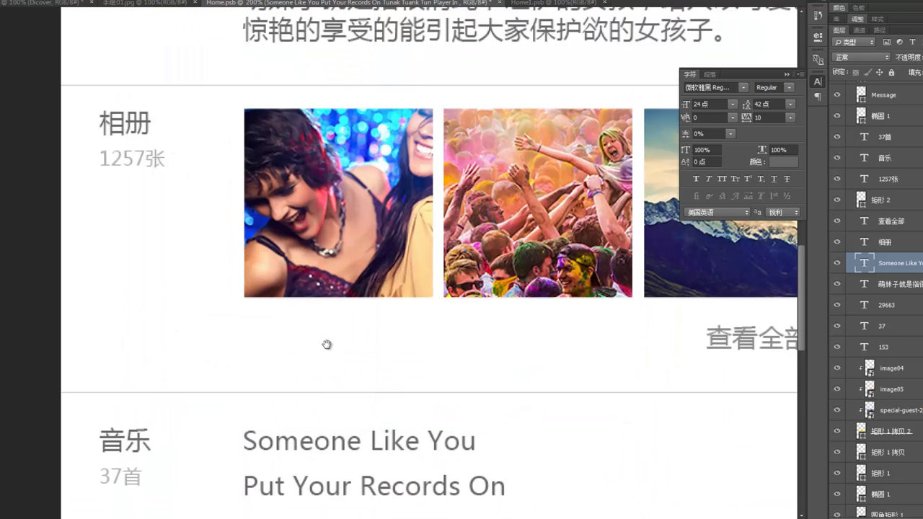
{"action": "scroll", "coordinate": [310, 318], "scroll_direction": "down", "scroll_amount": 5}
{"action": "left_click_drag", "start_coordinate": [268, 361], "coordinate": [276, 343]}
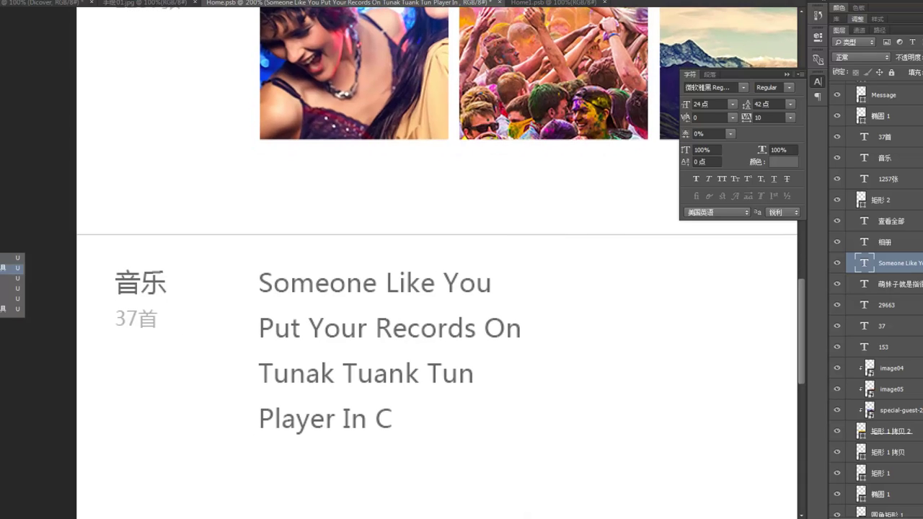
{"action": "left_click_drag", "start_coordinate": [233, 274], "coordinate": [253, 292]}
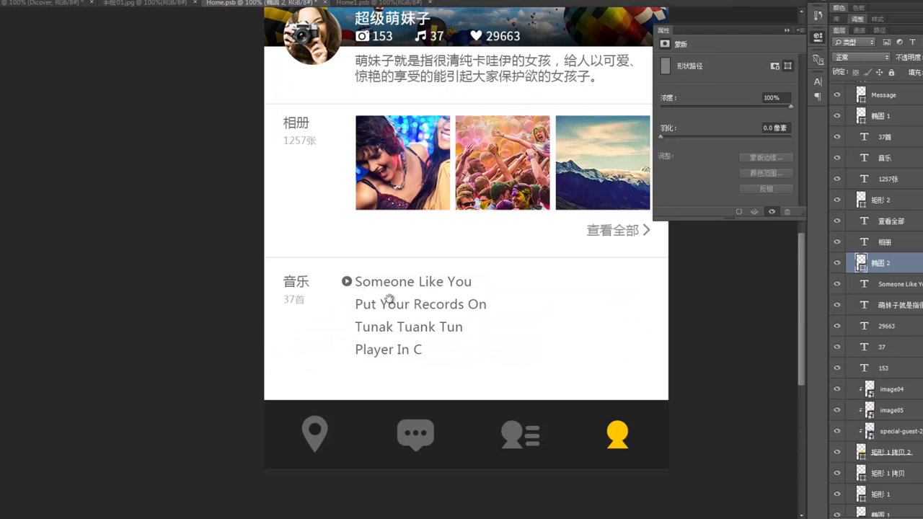
Step: Recolor the play icon beside Someone Like You to grey #888
{"action": "left_click_drag", "start_coordinate": [392, 298], "coordinate": [321, 333]}
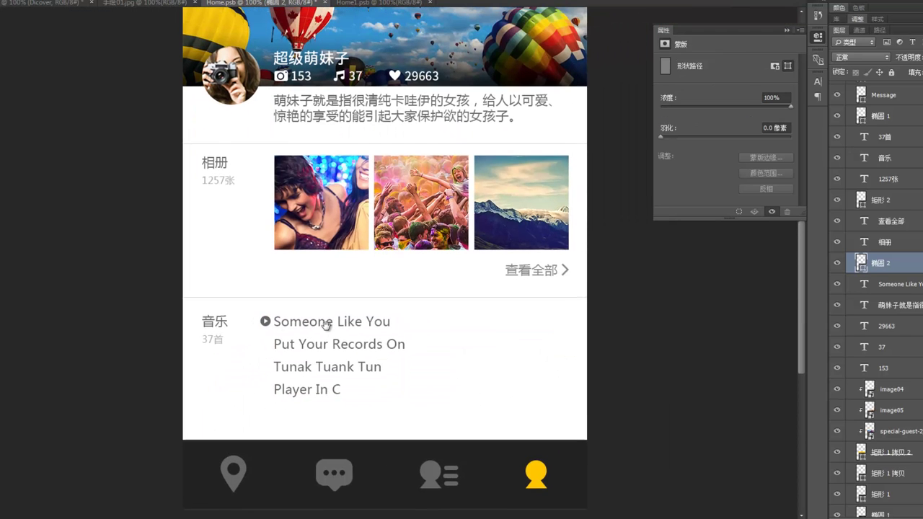
{"action": "double_click", "coordinate": [860, 261]}
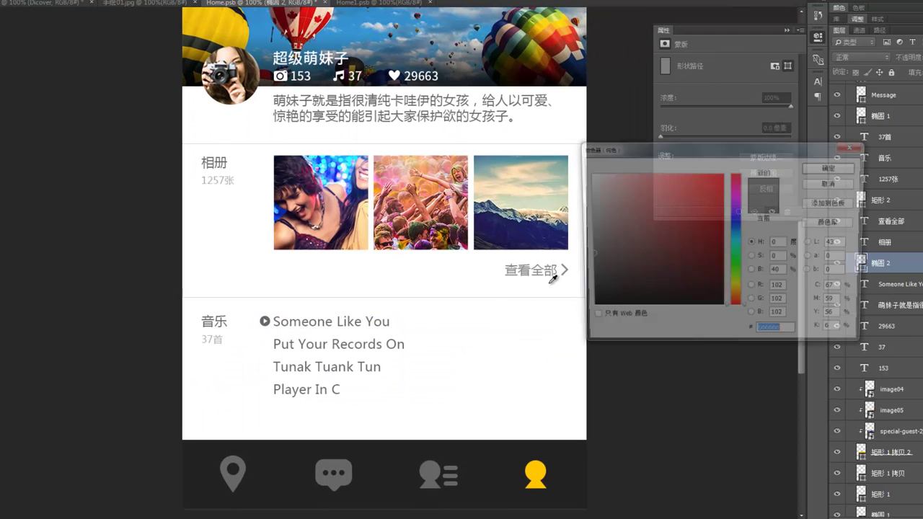
{"action": "type", "text": "ababab"}
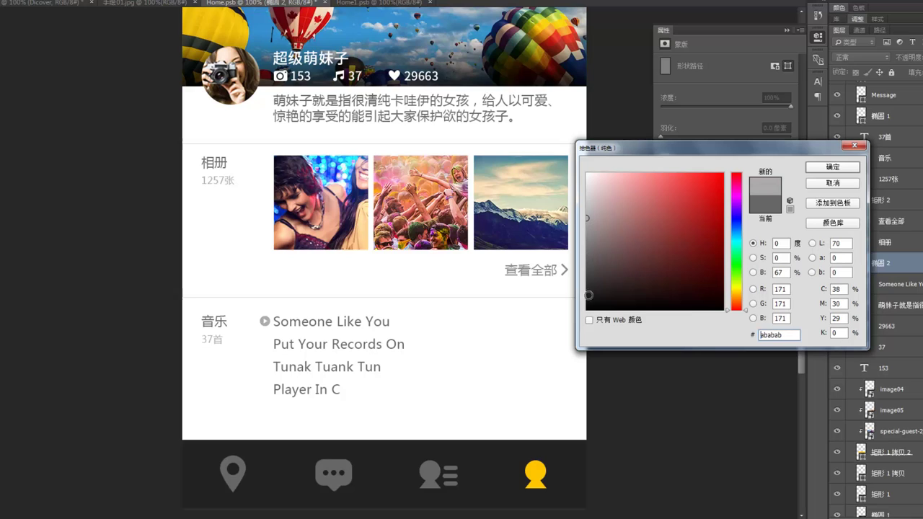
{"action": "double_click", "coordinate": [772, 335]}
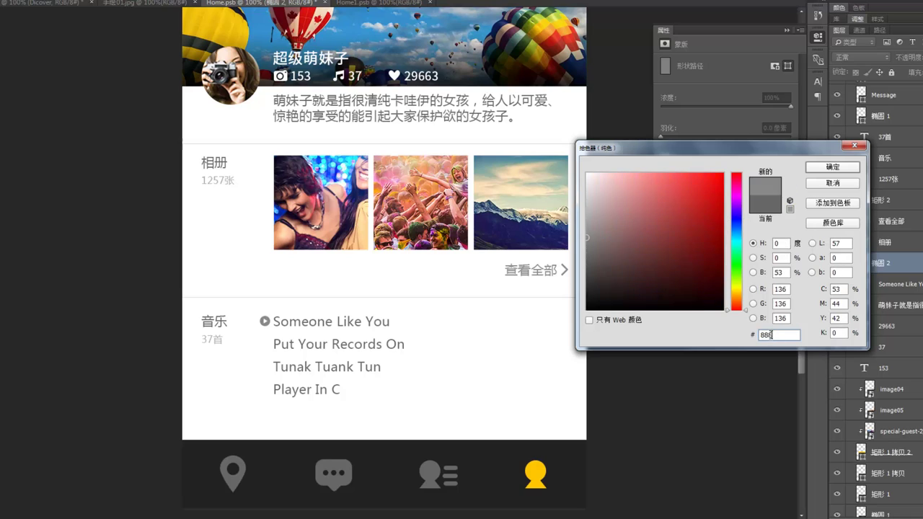
{"action": "key", "text": "Return"}
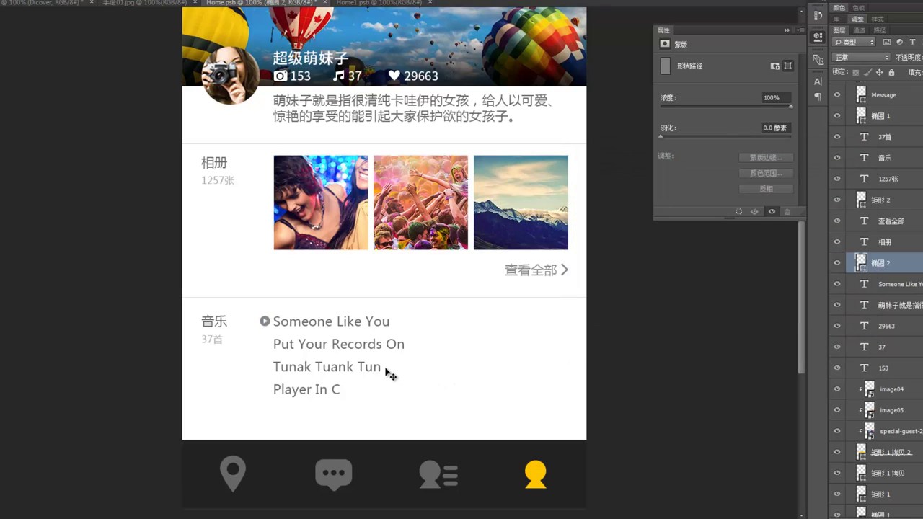
Step: Duplicate the play icon three times and place the copies beside Put Your Records On, Tunak Tuank Tun and Player In C
{"action": "left_click_drag", "start_coordinate": [386, 372], "coordinate": [390, 375], "text": "alt"}
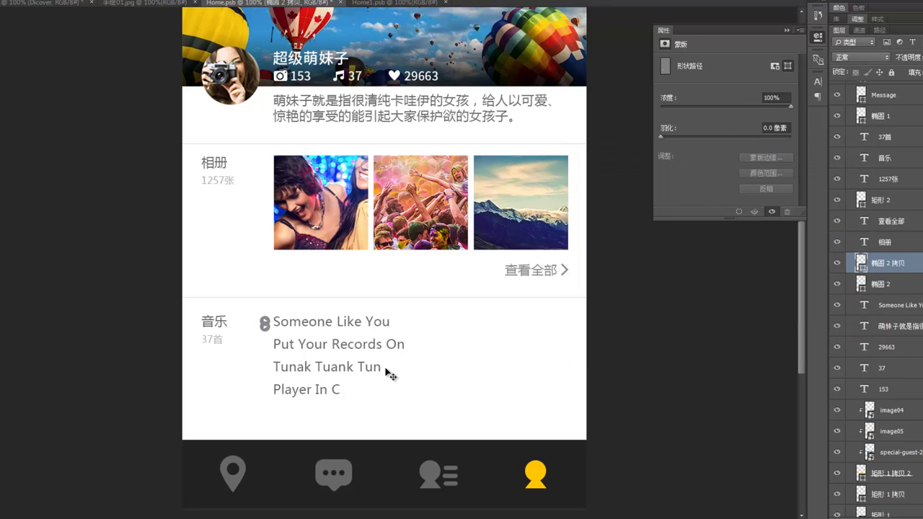
{"action": "key", "text": "shift+Down"}
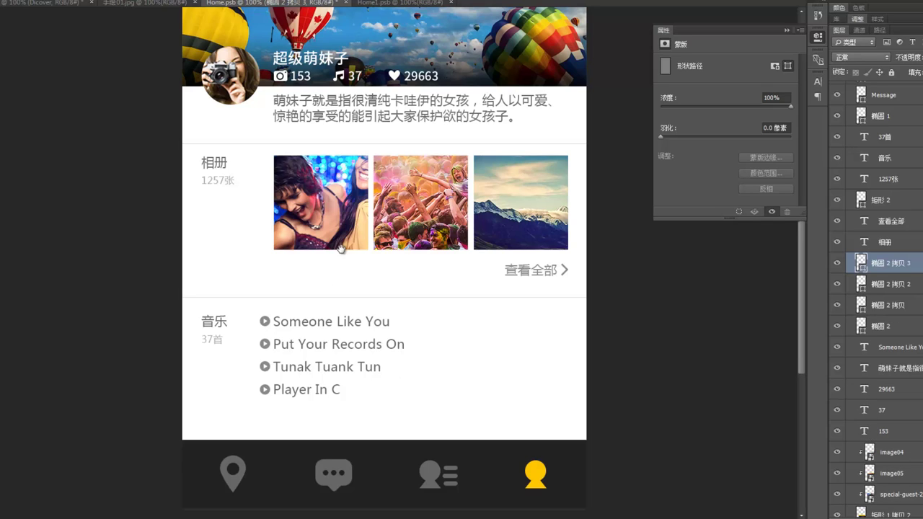
{"action": "scroll", "coordinate": [330, 333], "scroll_direction": "right", "scroll_amount": 1}
{"action": "scroll", "coordinate": [336, 319], "scroll_direction": "up", "scroll_amount": 1}
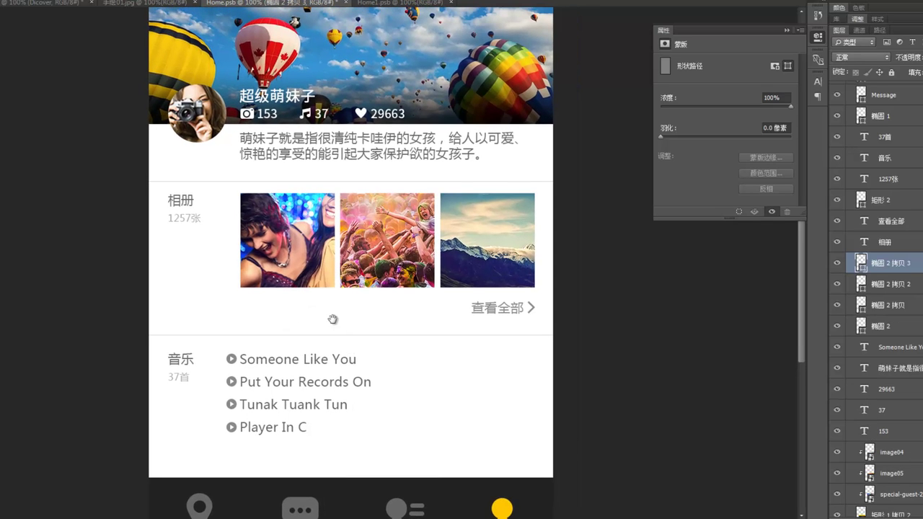
{"action": "scroll", "coordinate": [334, 325], "scroll_direction": "down", "scroll_amount": 1}
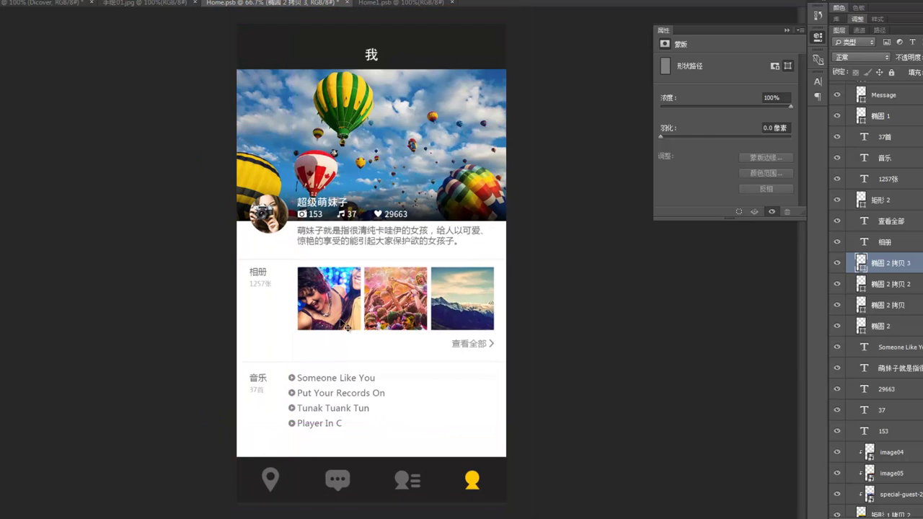
Step: Recolor the four play icons beside the song titles to lighter grey #aaa
{"action": "double_click", "coordinate": [859, 264]}
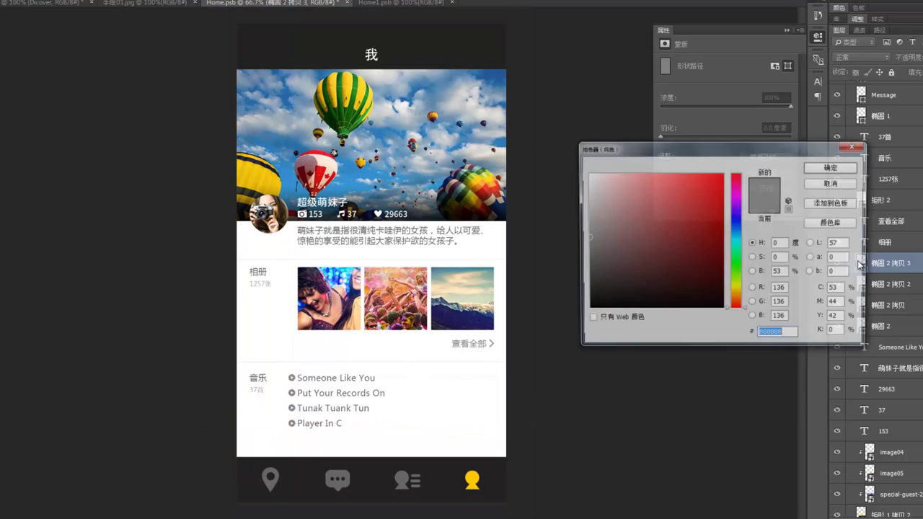
{"action": "type", "text": "ccc"}
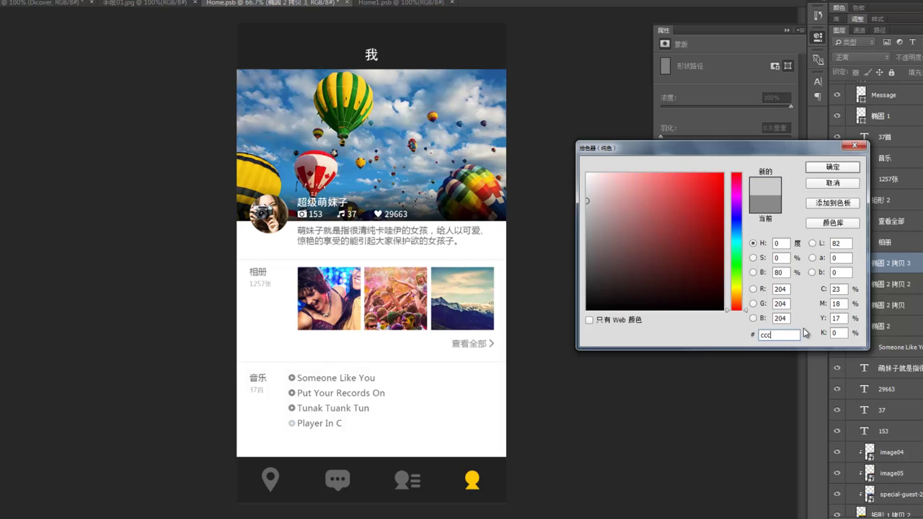
{"action": "left_click_drag", "start_coordinate": [779, 335], "coordinate": [708, 343]}
{"action": "type", "text": "aaa"}
{"action": "key", "text": "Return"}
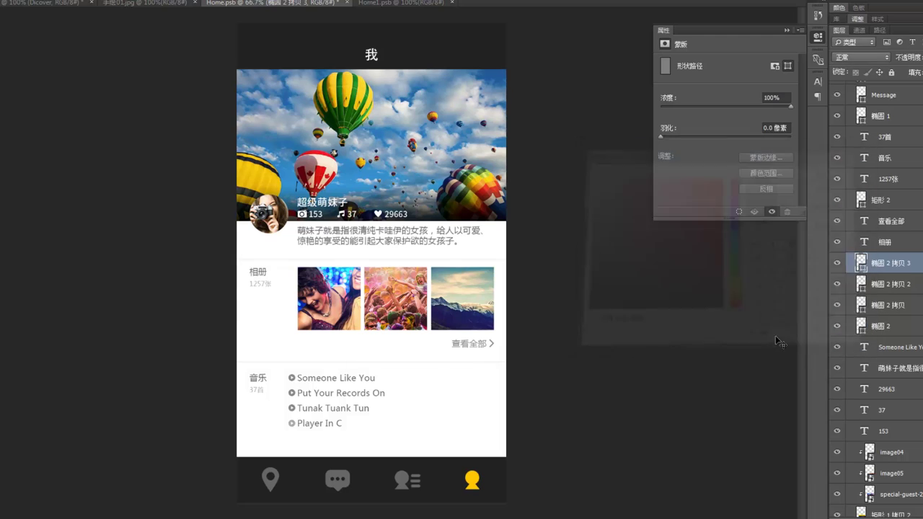
{"action": "double_click", "coordinate": [862, 327]}
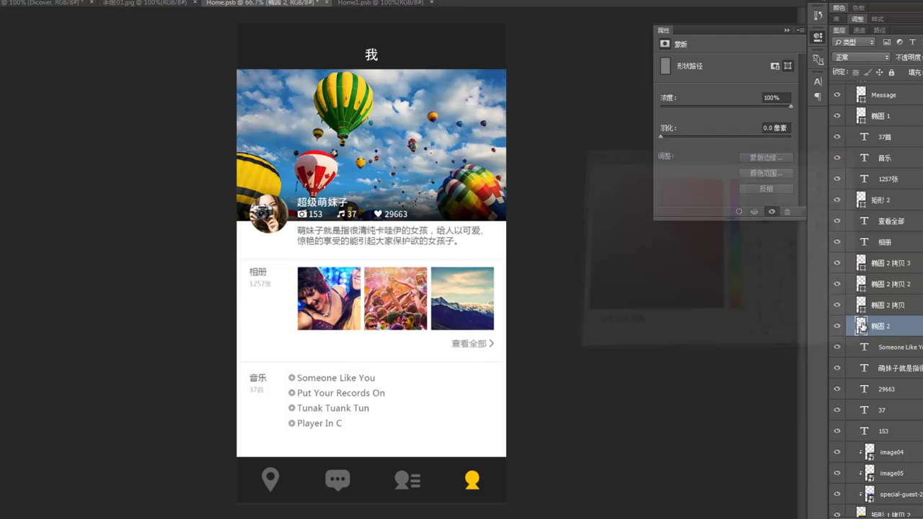
Step: Nudge the song title text a few pixels to the right to widen its gap from the play icons
{"action": "left_click", "coordinate": [326, 389]}
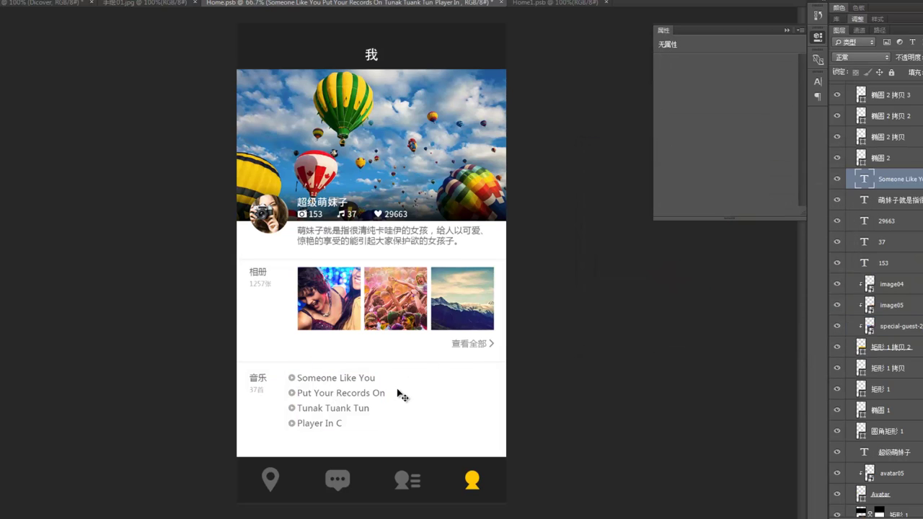
{"action": "key", "text": "Right"}
{"action": "key", "text": "Right"}
{"action": "key", "text": "Right"}
{"action": "key", "text": "Right"}
{"action": "key", "text": "Right"}
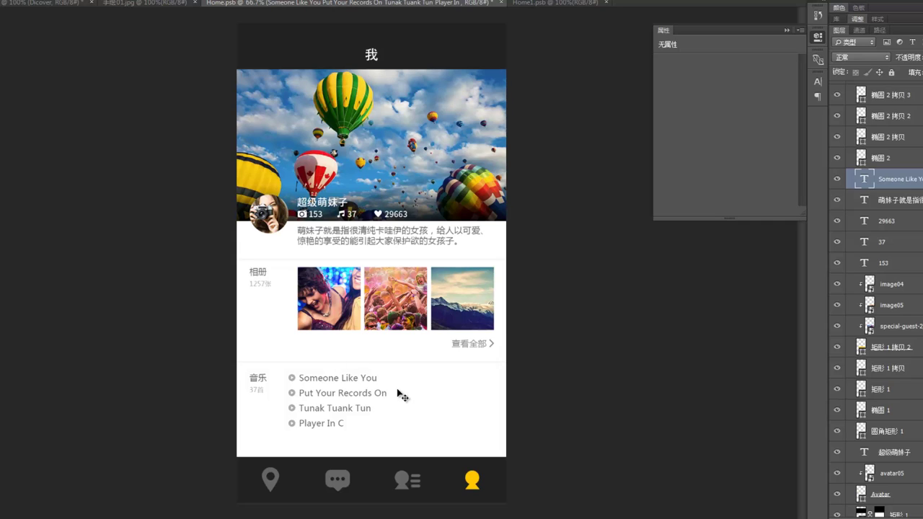
{"action": "key", "text": "Right"}
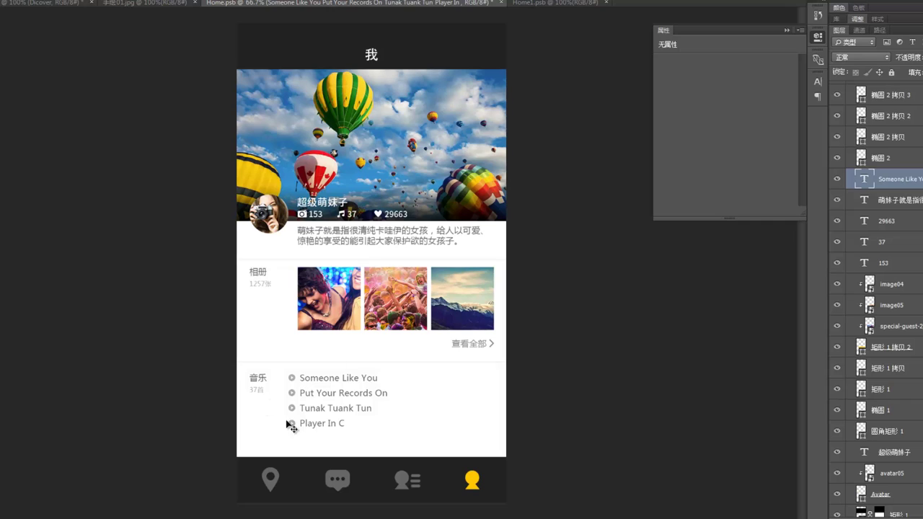
Step: Move the song titles and their four play icons right so the icons align with the album thumbnails' left edge
{"action": "left_click", "coordinate": [293, 394], "text": "shift"}
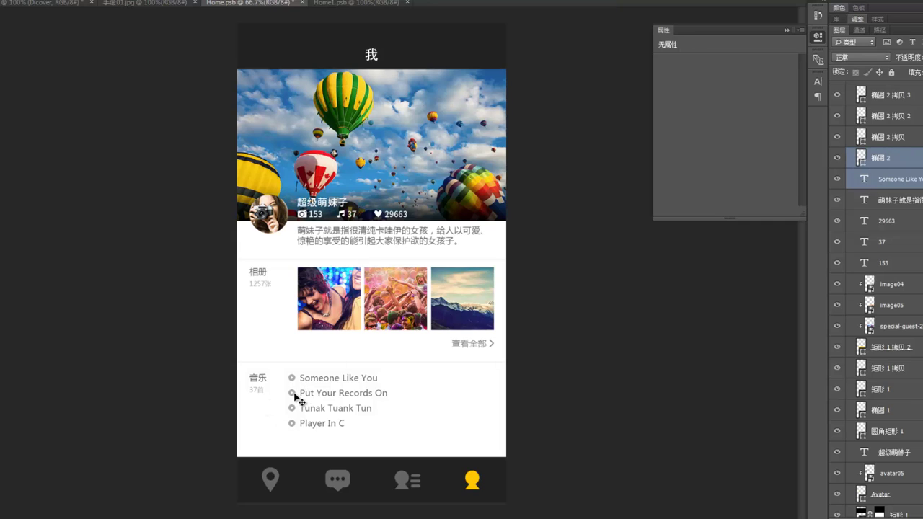
{"action": "left_click", "coordinate": [294, 408], "text": "shift"}
{"action": "left_click", "coordinate": [293, 423], "text": "shift"}
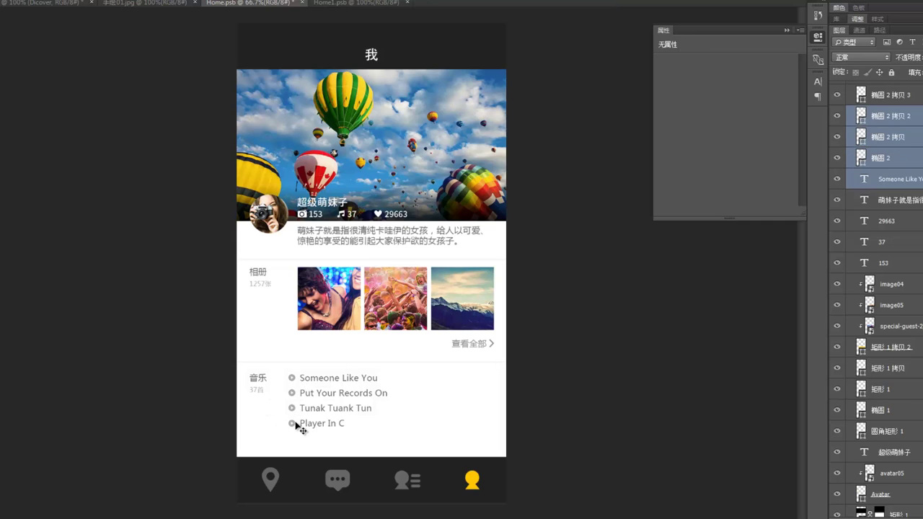
{"action": "left_click", "coordinate": [293, 424], "text": "shift"}
{"action": "key", "text": "Right"}
{"action": "key", "text": "Right"}
{"action": "key", "text": "Right"}
{"action": "key", "text": "Right"}
{"action": "key", "text": "Right"}
{"action": "key", "text": "Right"}
{"action": "key", "text": "Right"}
{"action": "key", "text": "Right"}
{"action": "key", "text": "Right"}
{"action": "key", "text": "Right"}
{"action": "key", "text": "Right"}
{"action": "key", "text": "Right"}
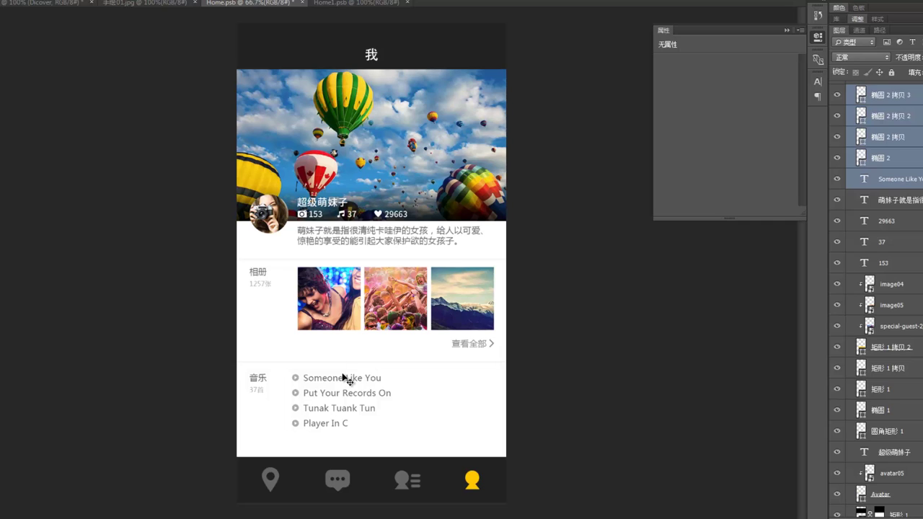
{"action": "key", "text": "ctrl+semicolon"}
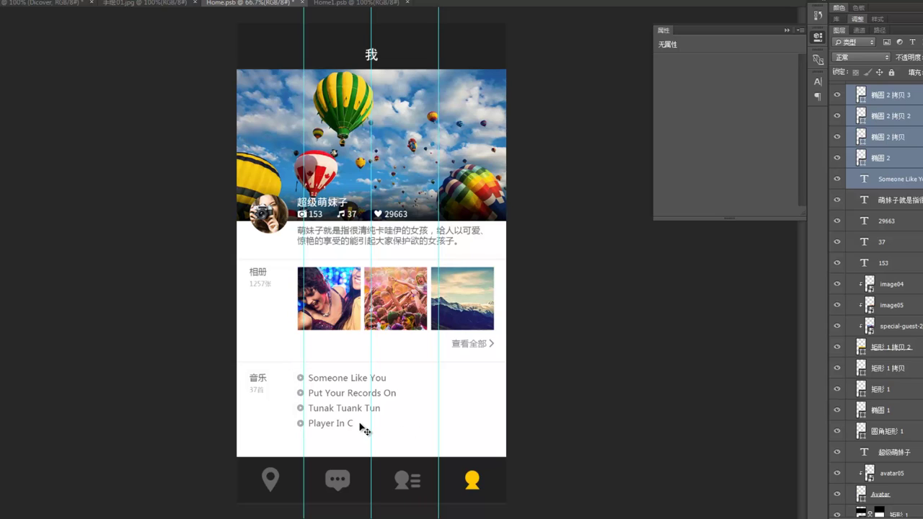
{"action": "key", "text": "ctrl+semicolon"}
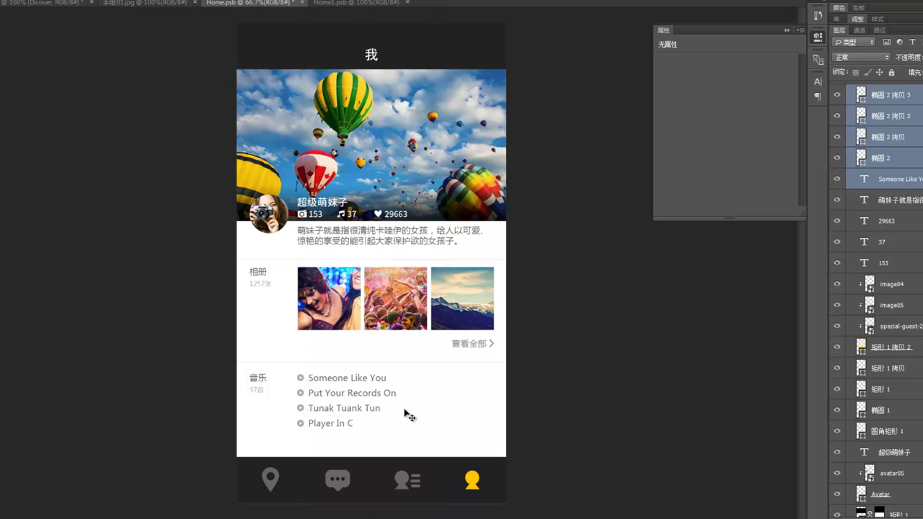
{"action": "key", "text": "Right"}
{"action": "key", "text": "Right"}
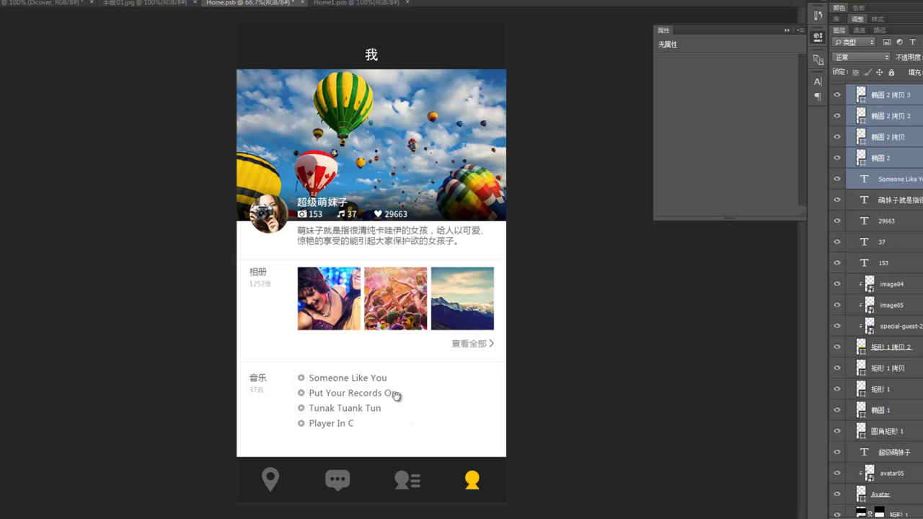
Step: Duplicate the album's 查看全部 link, its arrow and the divider line, and place the copies below the song list
{"action": "left_click", "coordinate": [469, 344], "text": "ctrl"}
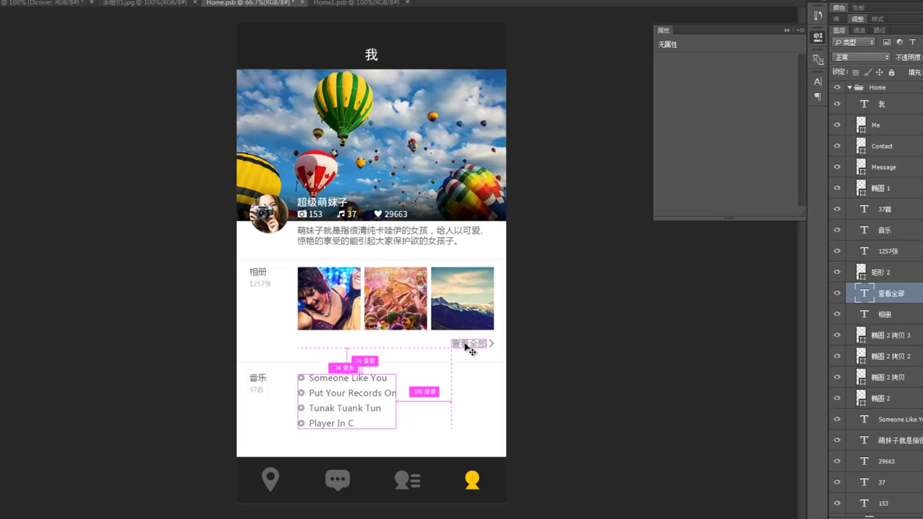
{"action": "left_click", "coordinate": [493, 345], "text": "ctrl+shift"}
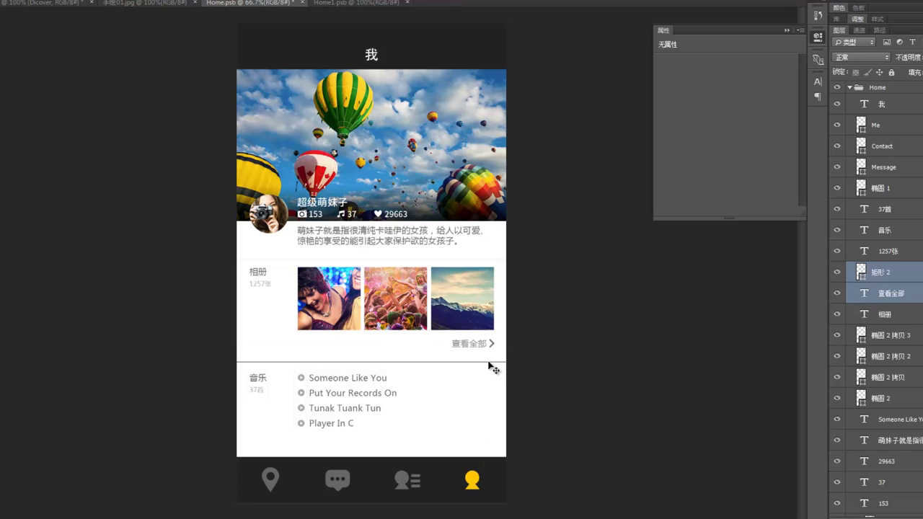
{"action": "left_click_drag", "start_coordinate": [486, 345], "coordinate": [485, 435]}
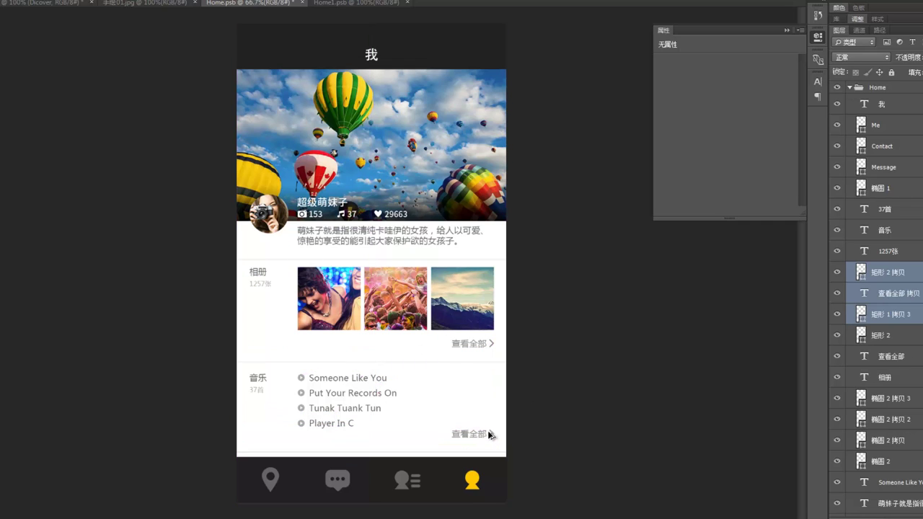
{"action": "key", "text": "Down"}
{"action": "key", "text": "Down"}
{"action": "key", "text": "Down"}
{"action": "key", "text": "Down"}
{"action": "key", "text": "Down"}
{"action": "key", "text": "Down"}
{"action": "key", "text": "Down"}
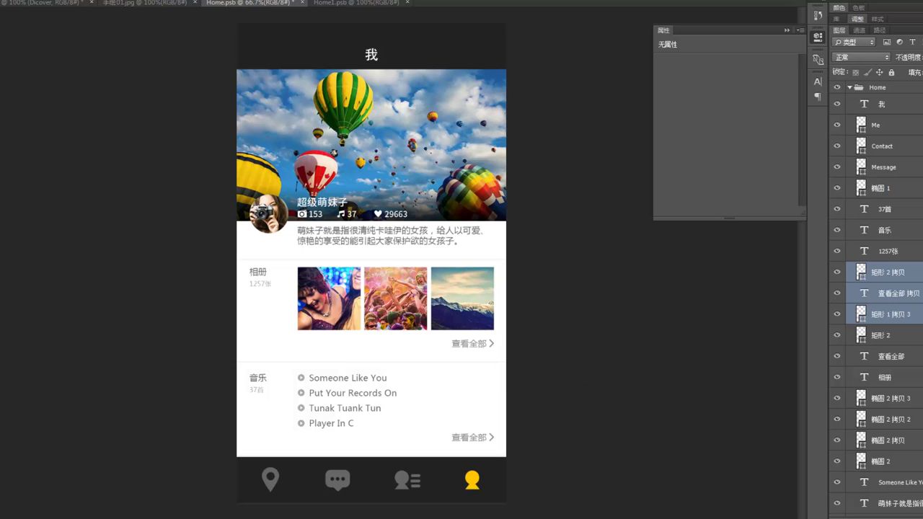
Step: Extend the canvas downward below the dark navigation bar with the Crop tool
{"action": "key", "text": "c"}
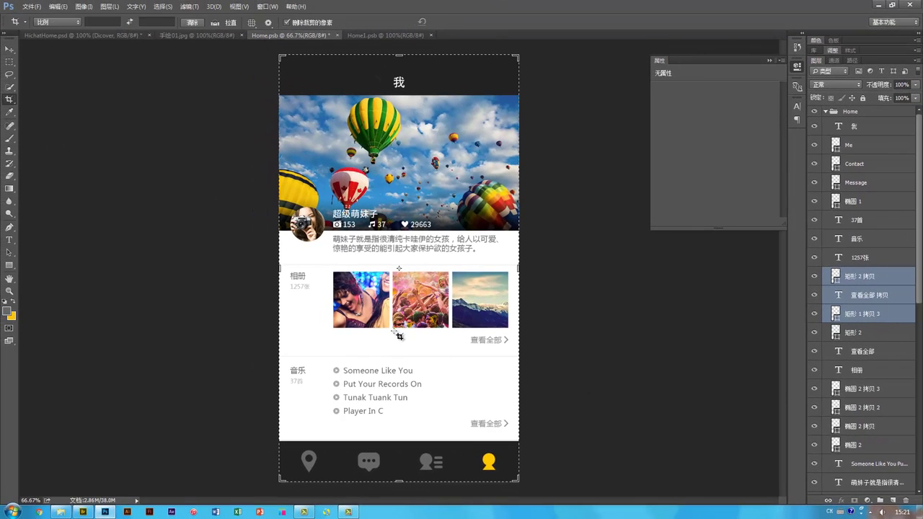
{"action": "mouse_move", "coordinate": [397, 485]}
{"action": "left_mouse_down"}
{"action": "mouse_move", "coordinate": [399, 501]}
{"action": "mouse_move", "coordinate": [400, 477]}
{"action": "mouse_move", "coordinate": [402, 501]}
{"action": "left_mouse_up"}
{"action": "key", "text": "Return"}
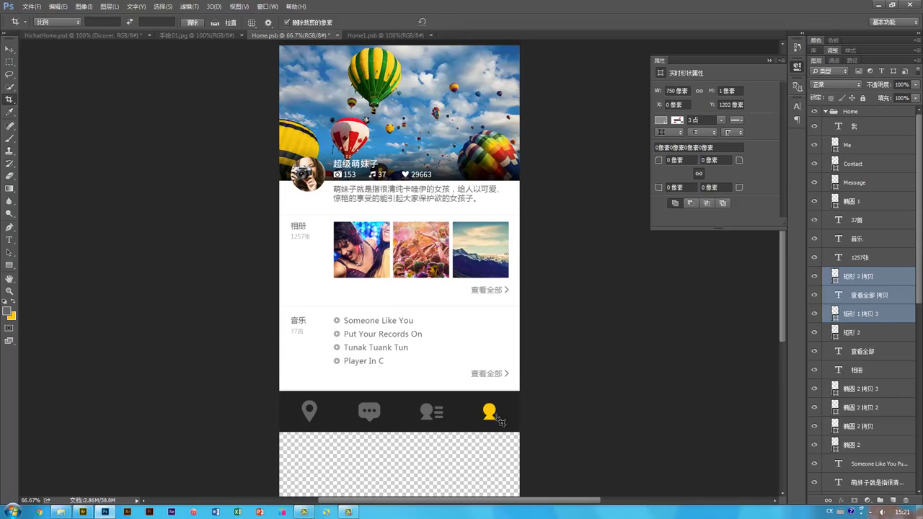
Step: Stretch the white Bg shape down to the bottom edge of the extended canvas
{"action": "key", "text": "v"}
{"action": "left_click_drag", "start_coordinate": [562, 471], "coordinate": [558, 363]}
{"action": "left_click", "coordinate": [476, 249], "text": "ctrl"}
{"action": "key", "text": "ctrl+t"}
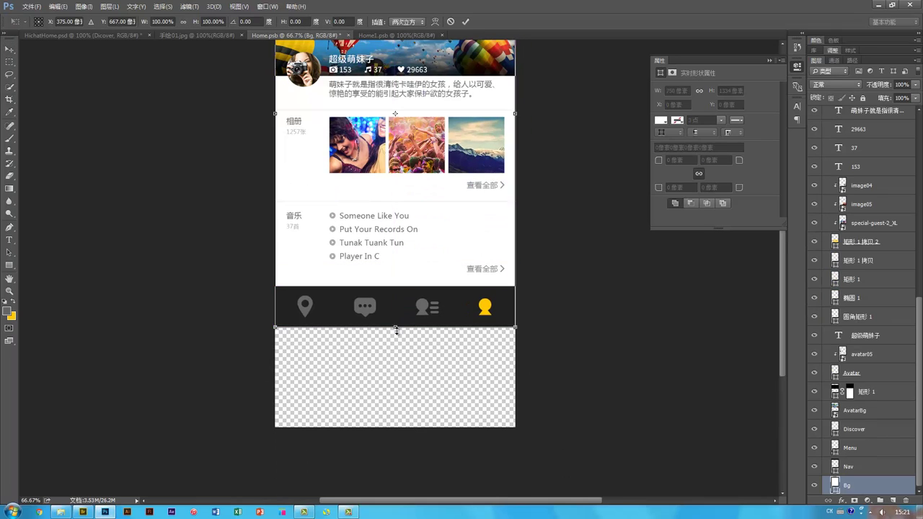
{"action": "left_click_drag", "start_coordinate": [396, 330], "coordinate": [391, 427]}
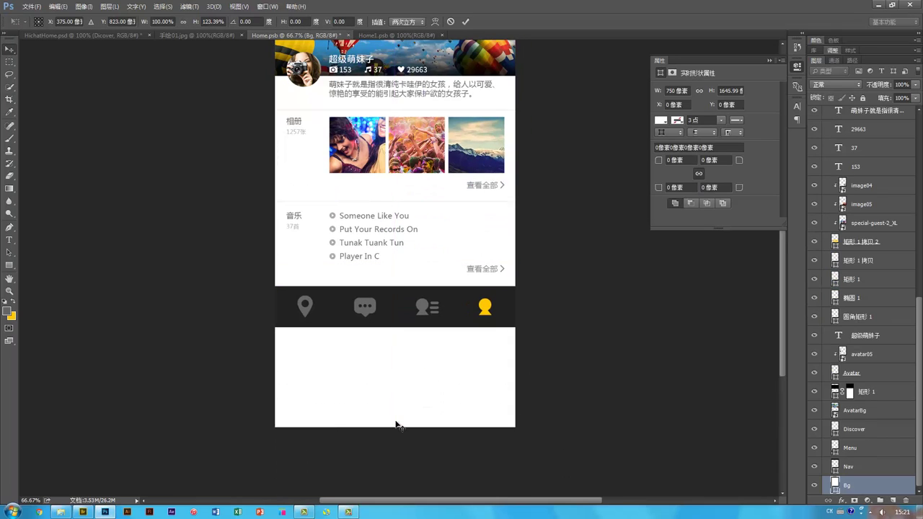
{"action": "key", "text": "Return"}
Step: Move the dark navigation bar and its icons down to the bottom of the extended page, leaving the Bg shape in place
{"action": "left_click_drag", "start_coordinate": [536, 300], "coordinate": [227, 317]}
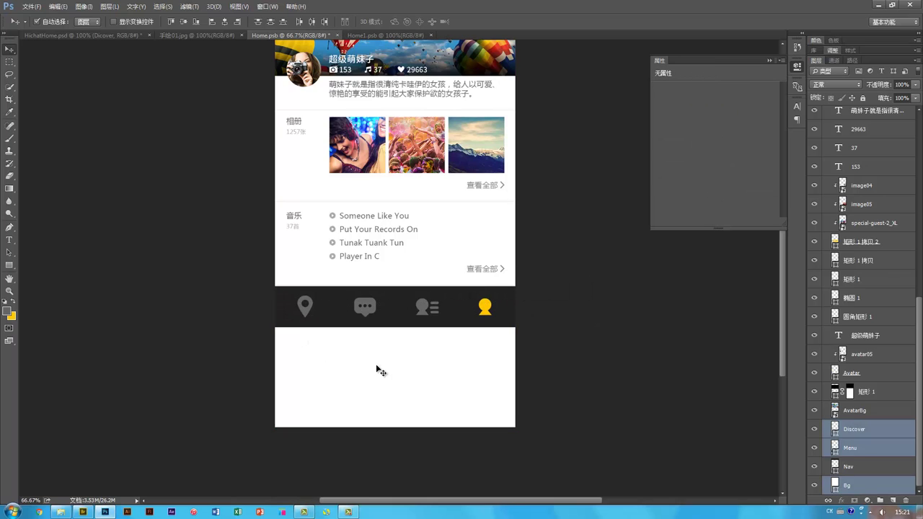
{"action": "left_click", "coordinate": [377, 368], "text": "ctrl+shift"}
{"action": "left_click_drag", "start_coordinate": [447, 325], "coordinate": [447, 426]}
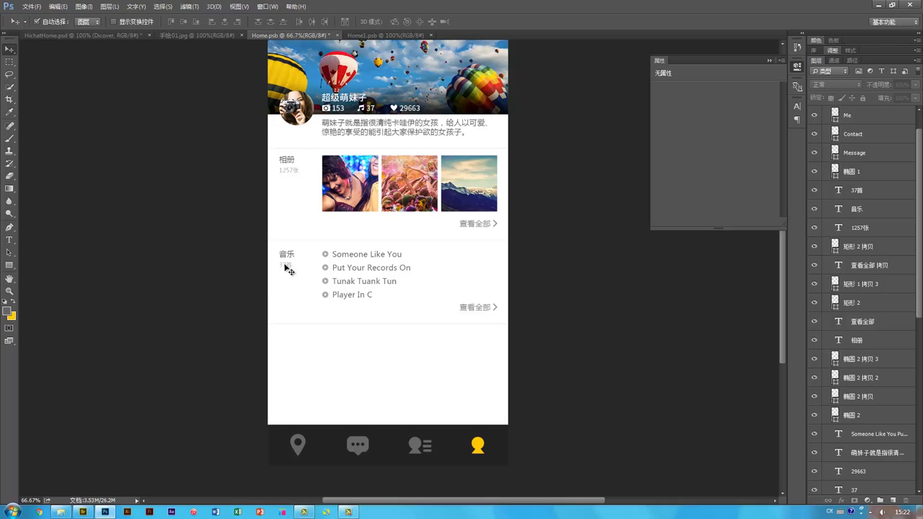
Step: Duplicate the 音乐 heading with its 37首 count and place the copies just below the divider under the song list
{"action": "left_click", "coordinate": [289, 259]}
{"action": "left_click", "coordinate": [288, 264], "text": "shift"}
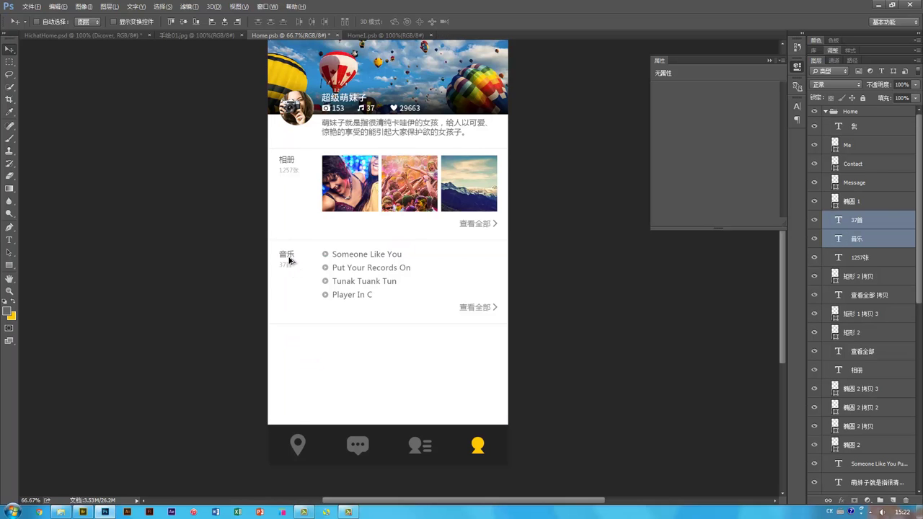
{"action": "left_click_drag", "start_coordinate": [290, 259], "coordinate": [291, 328]}
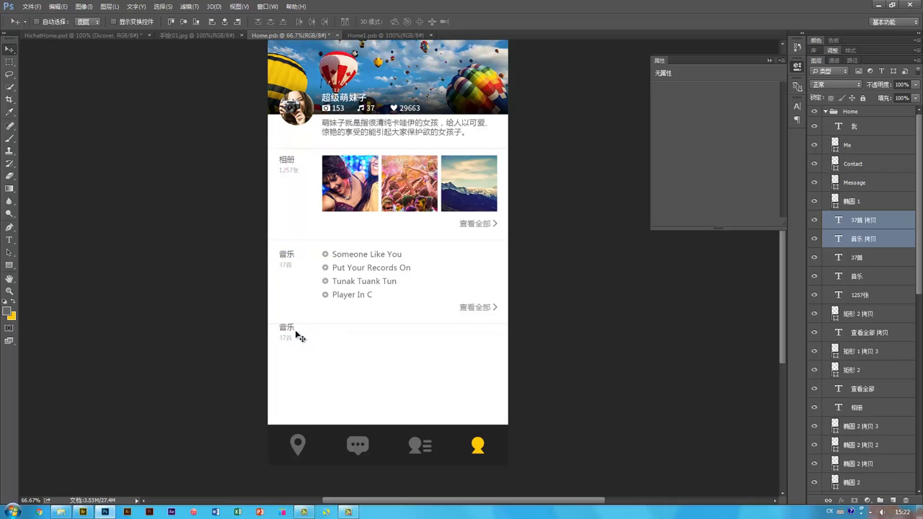
{"action": "key", "text": "shift+Down"}
{"action": "key", "text": "shift+Down"}
Step: Change the copied 音乐 heading's text to 资料
{"action": "key", "text": "t"}
{"action": "double_click", "coordinate": [285, 336]}
{"action": "type", "text": "zili"}
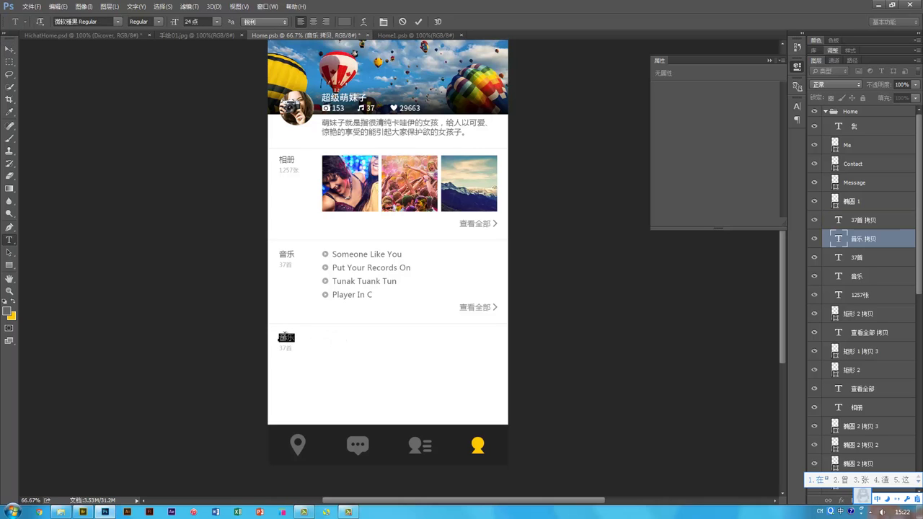
{"action": "type", "text": "ao"}
{"action": "key", "text": "space"}
{"action": "key", "text": "ctrl+Return"}
{"action": "key", "text": "v"}
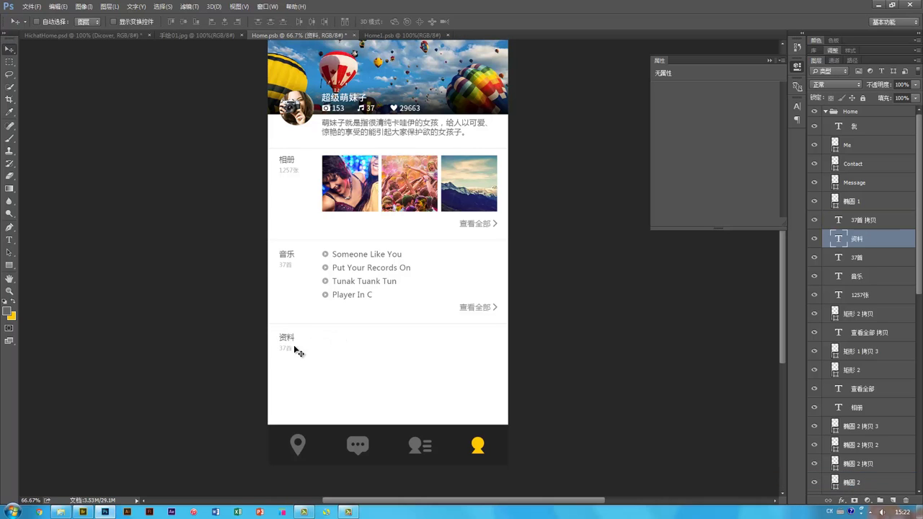
Step: Change the count text under the 资料 heading to 4项
{"action": "left_click", "coordinate": [286, 352]}
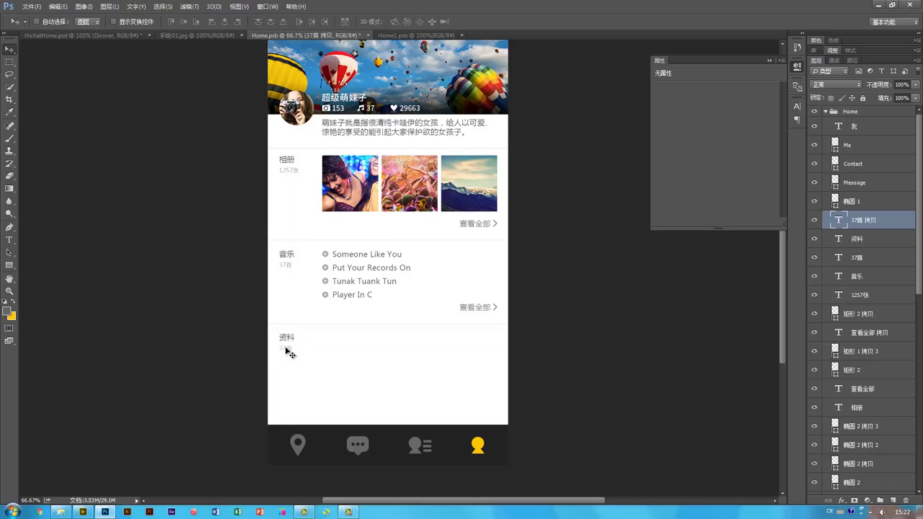
{"action": "key", "text": "t"}
{"action": "double_click", "coordinate": [286, 348]}
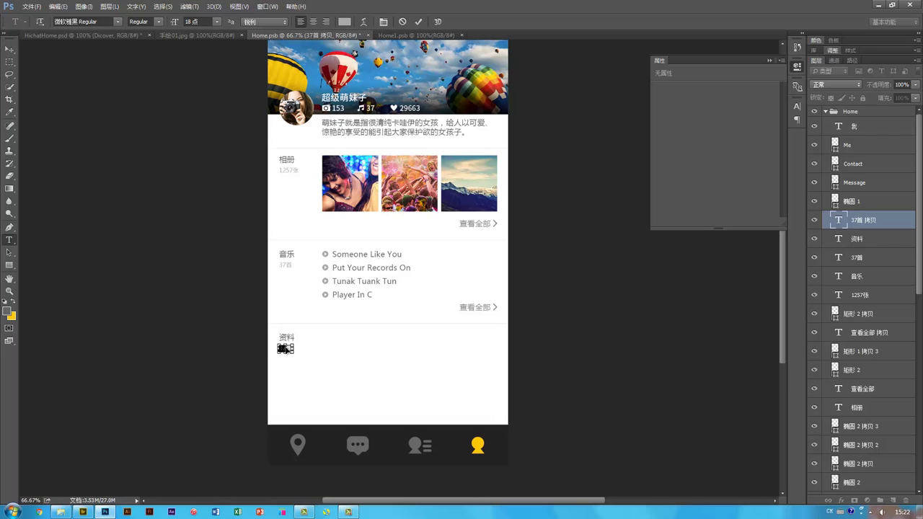
{"action": "key", "text": "BackSpace"}
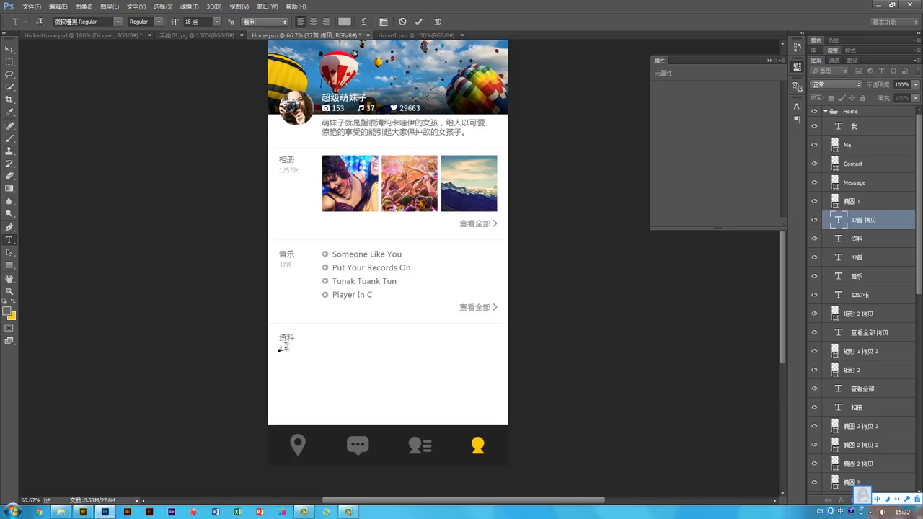
{"action": "type", "text": "xiangm"}
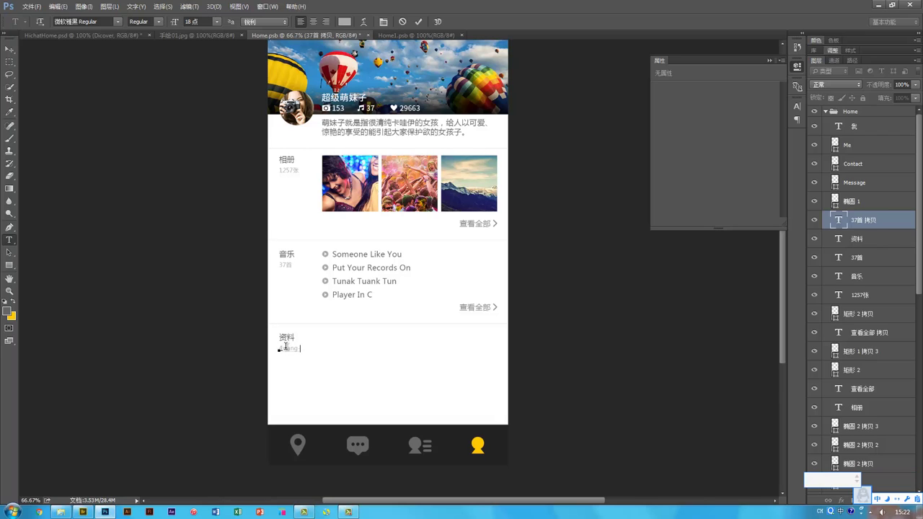
{"action": "key", "text": "BackSpace"}
{"action": "key", "text": "equal"}
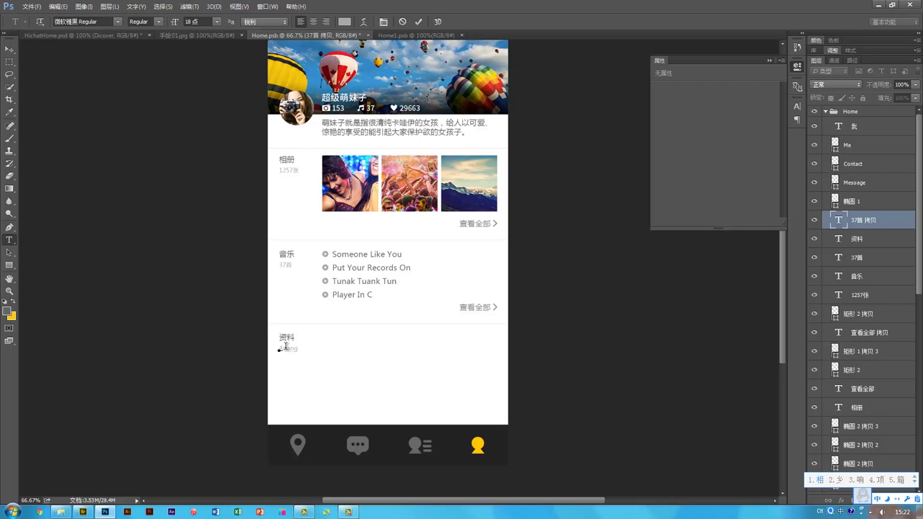
{"action": "key", "text": "4"}
{"action": "key", "text": "ctrl+Return"}
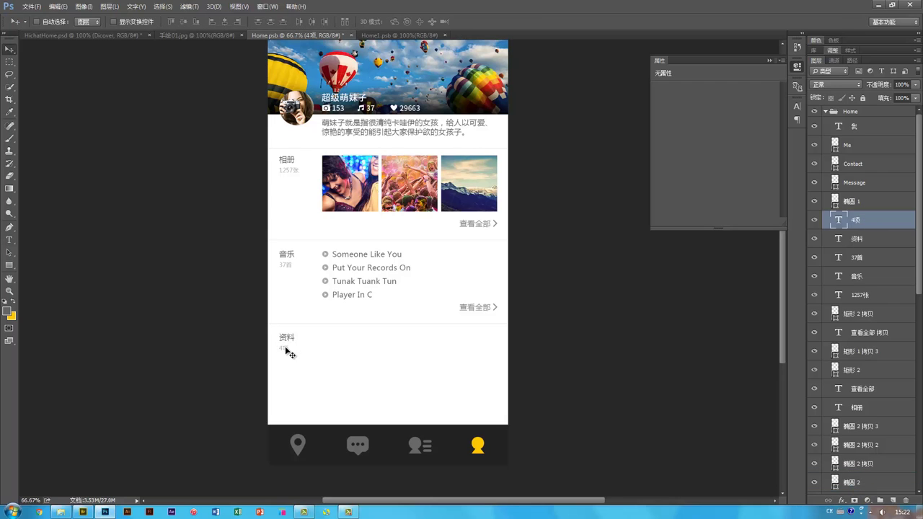
Step: Duplicate the song titles beside the 资料 heading, left-aligned with the thumbnails, and replace the text with the lines 年龄, 职业, 兴趣, 家乡
{"action": "left_click_drag", "start_coordinate": [347, 362], "coordinate": [317, 344]}
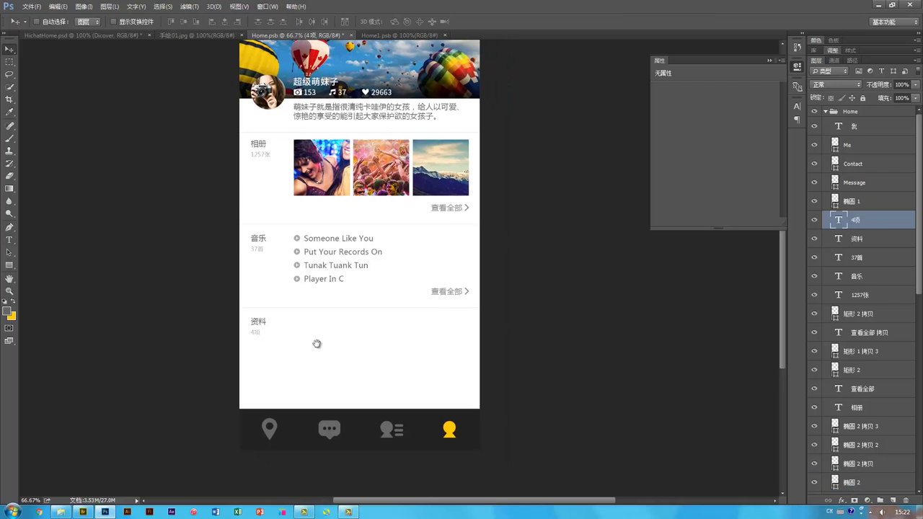
{"action": "left_click", "coordinate": [340, 259]}
{"action": "left_click_drag", "start_coordinate": [336, 240], "coordinate": [333, 326]}
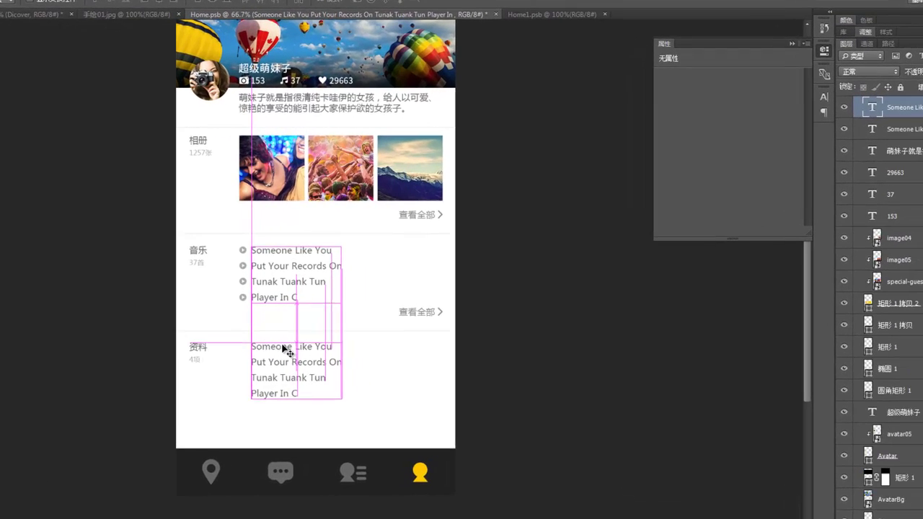
{"action": "left_click_drag", "start_coordinate": [283, 349], "coordinate": [270, 351]}
{"action": "double_click", "coordinate": [265, 344]}
{"action": "triple_click", "coordinate": [247, 354]}
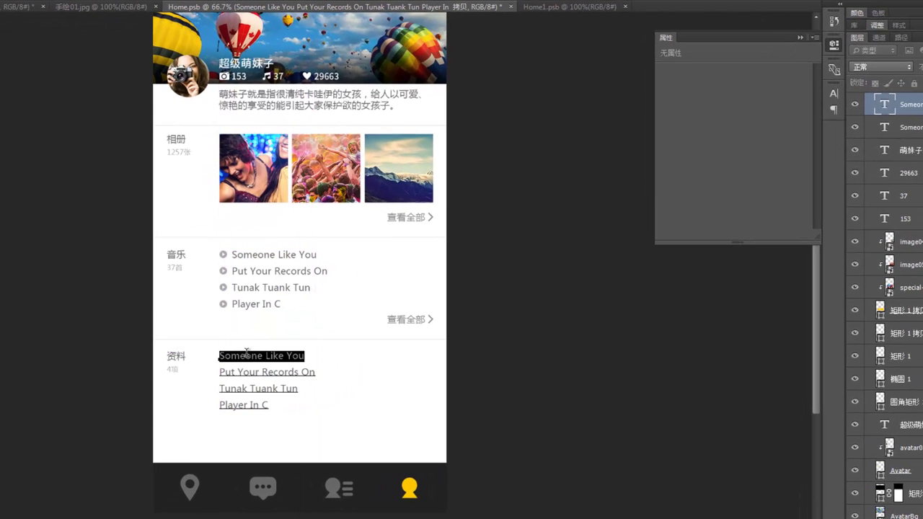
{"action": "key", "text": "ctrl+a"}
{"action": "type", "text": "年龄 职业 兴趣 家乡"}
{"action": "key", "text": "ctrl+Return"}
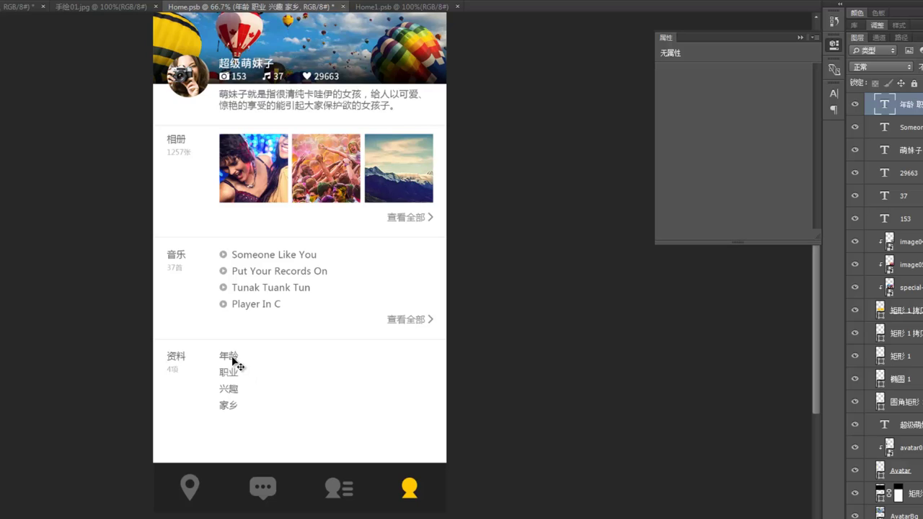
Step: Duplicate the label column to its right and replace the text with the lines 29, 产品经理, 游戏，旅行，摄影，绘画, 北京
{"action": "left_click_drag", "start_coordinate": [232, 358], "coordinate": [264, 355]}
{"action": "triple_click", "coordinate": [264, 355]}
{"action": "key", "text": "ctrl+a"}
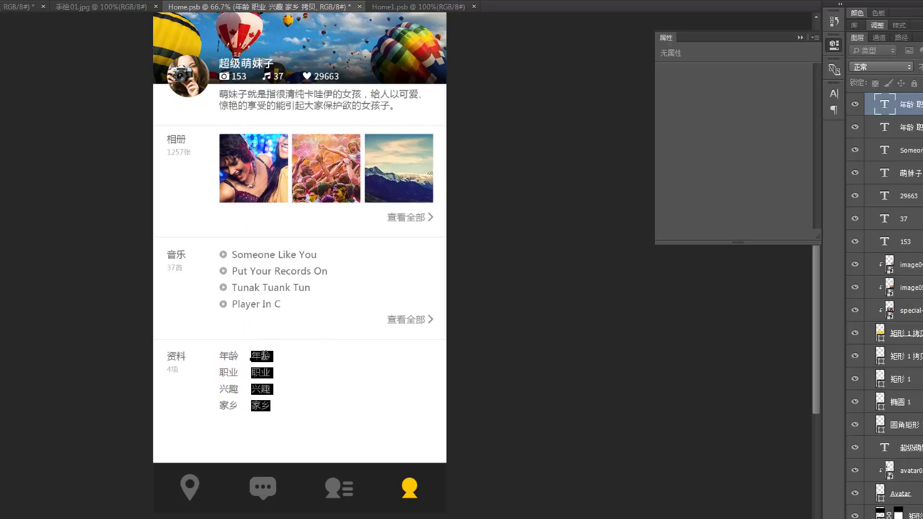
{"action": "type", "text": "29 产品经理 游戏，旅行，摄影，绘画 北京"}
{"action": "key", "text": "ctrl+Return"}
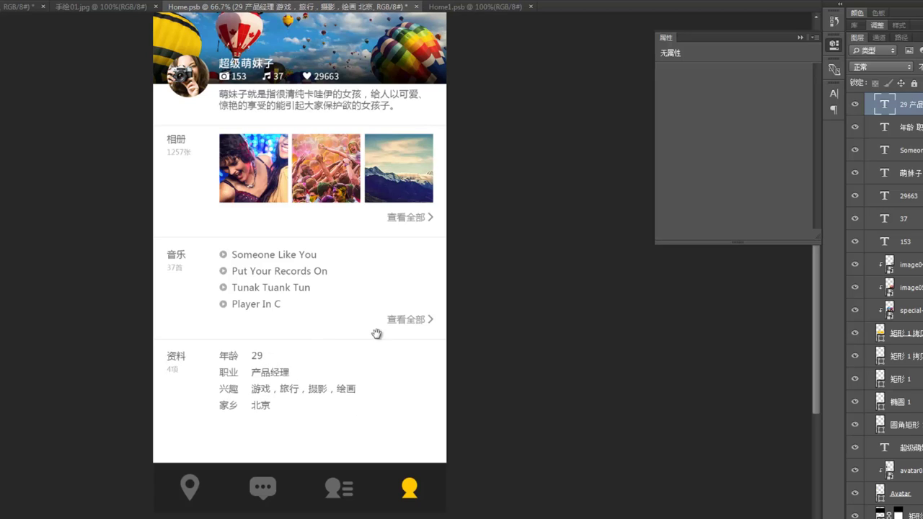
{"action": "left_click_drag", "start_coordinate": [357, 281], "coordinate": [343, 359]}
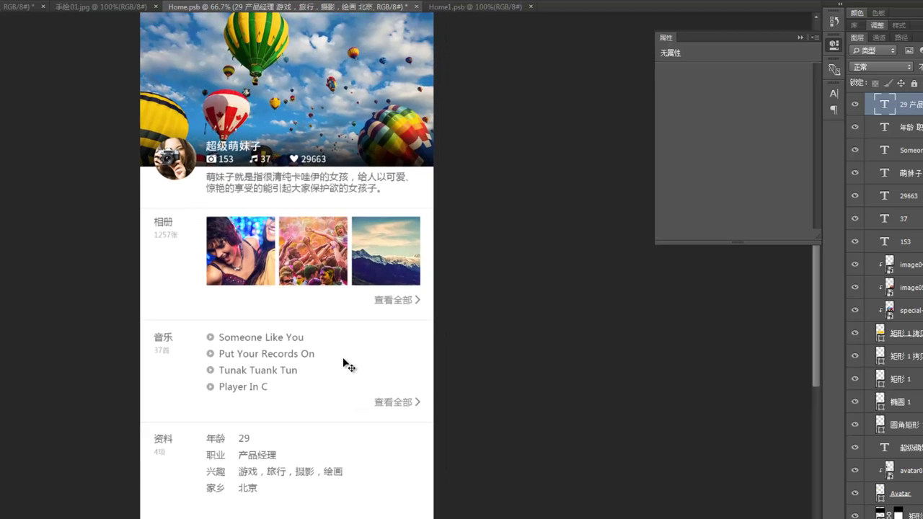
{"action": "key", "text": "ctrl+minus"}
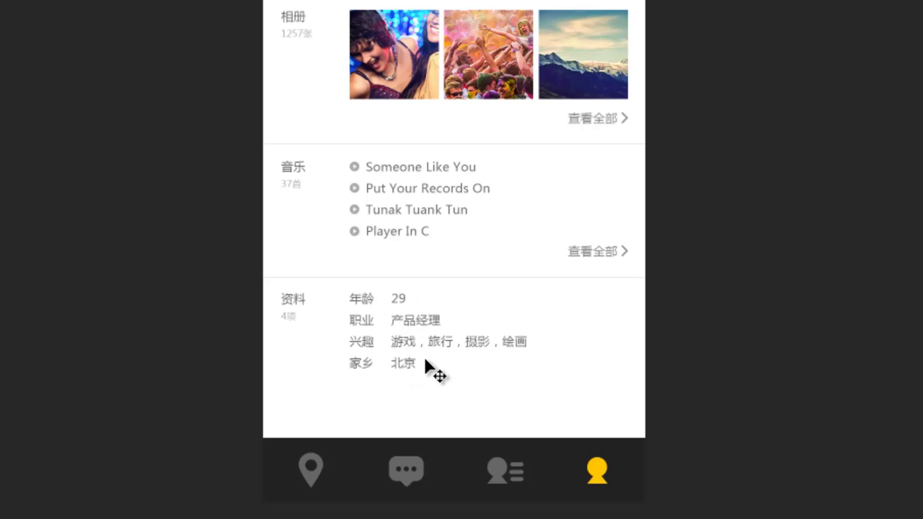
{"action": "key", "text": "ctrl+plus"}
{"action": "left_click_drag", "start_coordinate": [433, 321], "coordinate": [397, 185]}
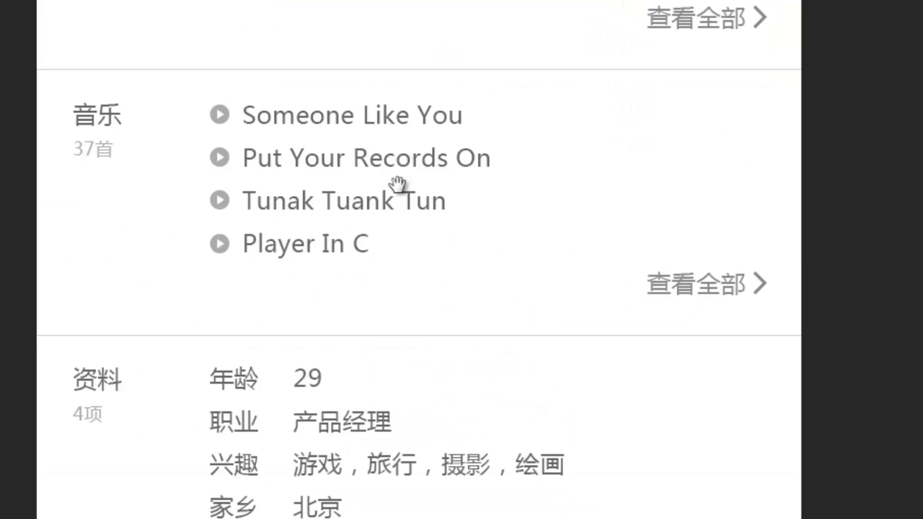
Step: Move the label column closer to the 资料 heading and align the value column with the song list's left edge
{"action": "scroll", "coordinate": [399, 184], "scroll_direction": "down", "scroll_amount": 2}
{"action": "scroll", "coordinate": [385, 247], "scroll_direction": "down", "scroll_amount": 2}
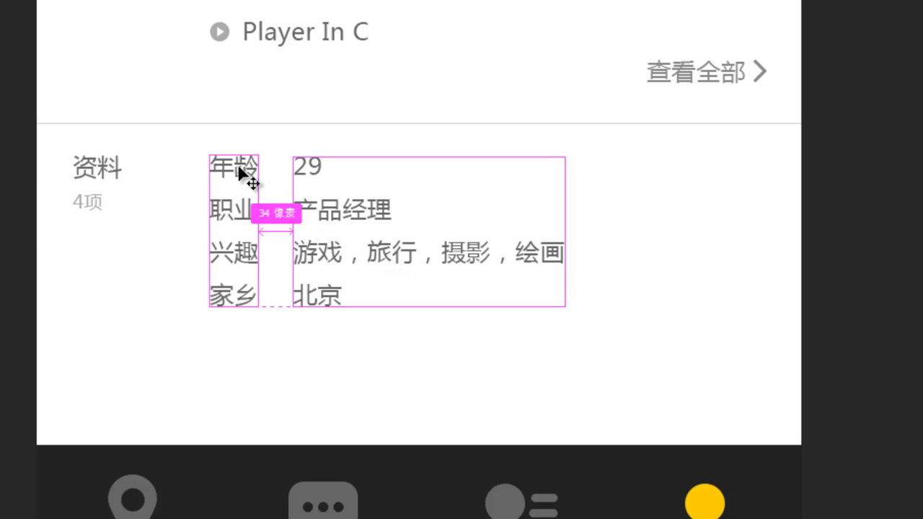
{"action": "left_click_drag", "start_coordinate": [233, 167], "coordinate": [180, 162]}
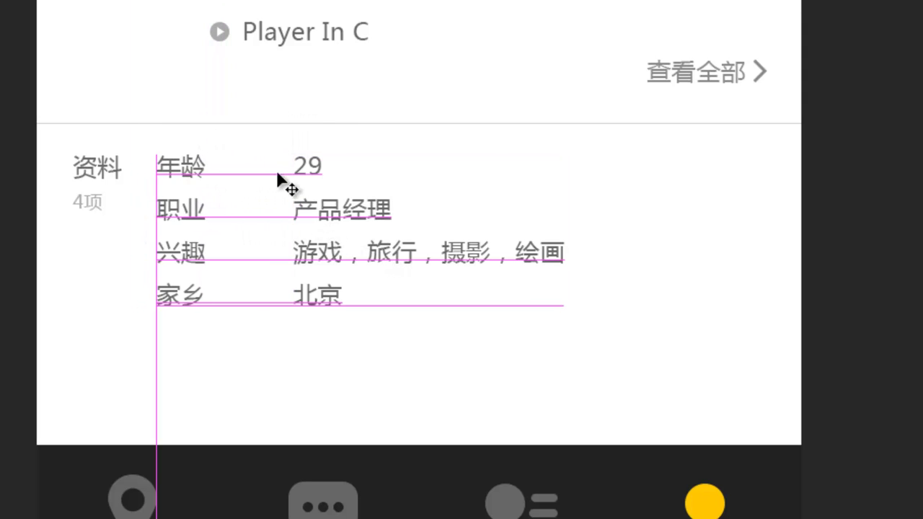
{"action": "left_click_drag", "start_coordinate": [285, 169], "coordinate": [229, 172]}
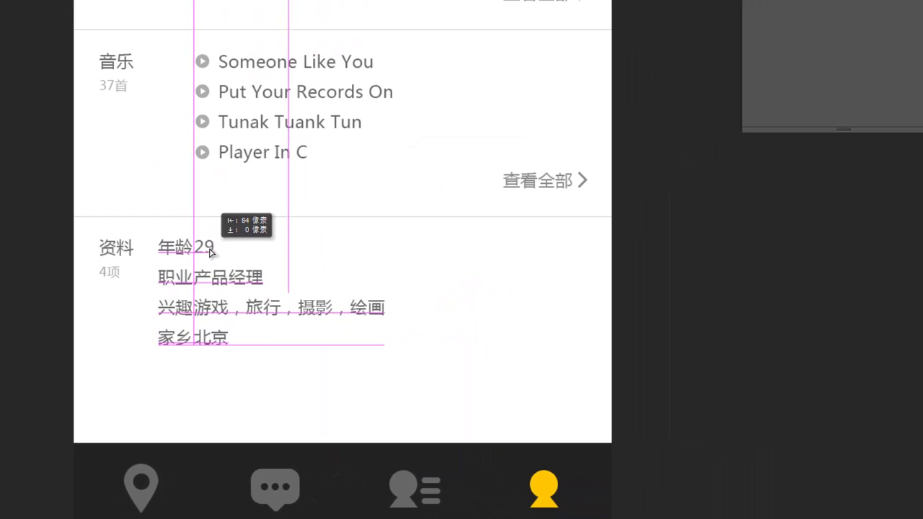
Step: Replace the 资料 heading and its 4项 count with the 年龄, 职业, 兴趣, 家乡 label column, aligned with the 音乐 heading
{"action": "left_click_drag", "start_coordinate": [211, 252], "coordinate": [119, 251]}
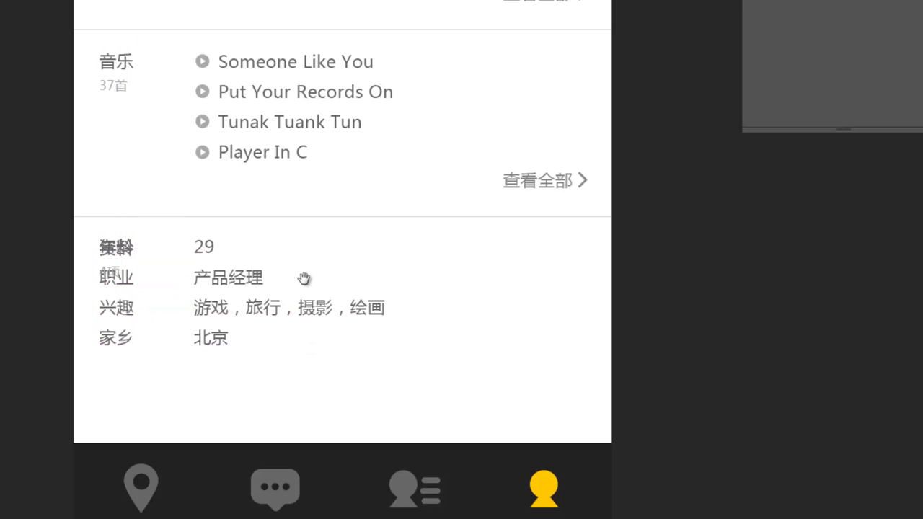
{"action": "left_click_drag", "start_coordinate": [316, 137], "coordinate": [301, 161]}
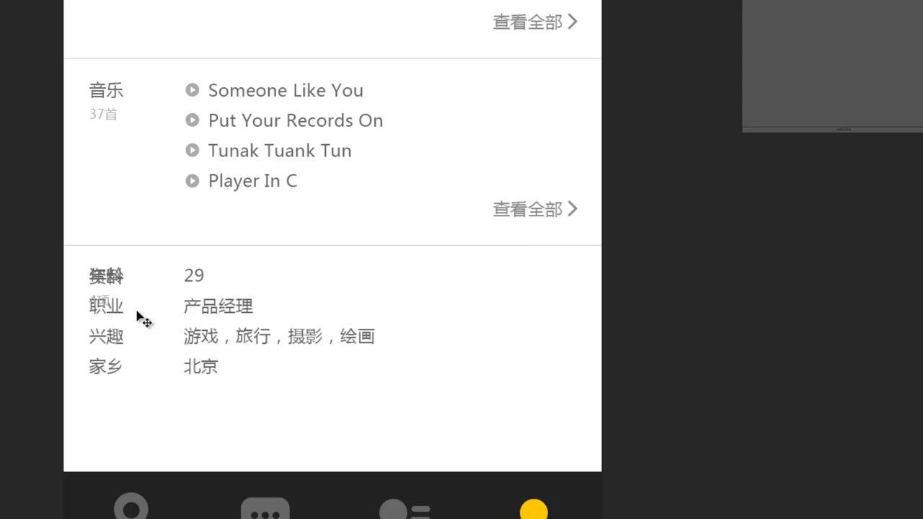
{"action": "left_click_drag", "start_coordinate": [137, 313], "coordinate": [204, 313]}
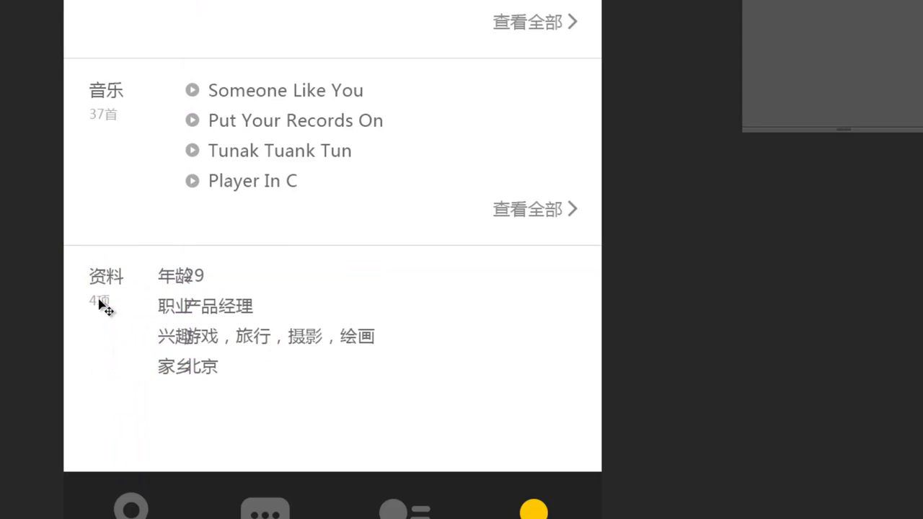
{"action": "left_click_drag", "start_coordinate": [173, 286], "coordinate": [99, 276]}
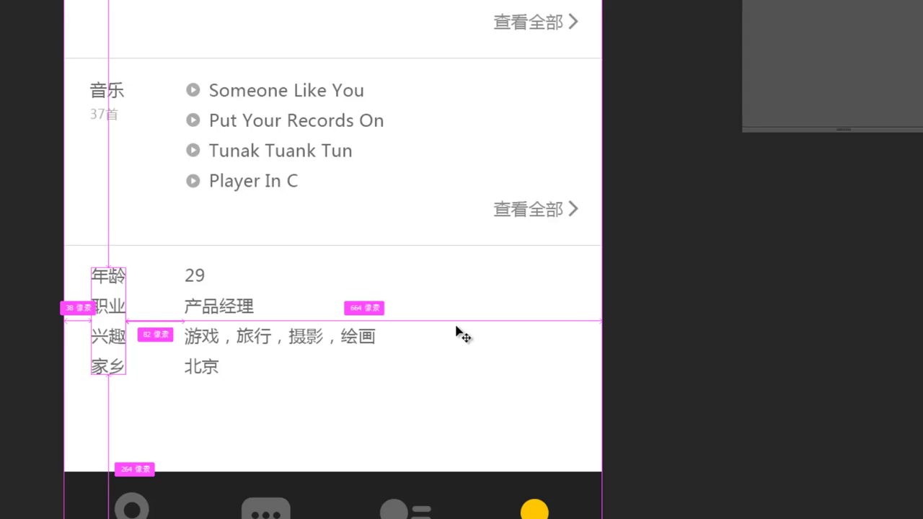
Step: Move the bottom navigation bar up about 73 px and crop the canvas to the bar's lower edge
{"action": "key", "text": "ctrl+minus"}
{"action": "key", "text": "ctrl+minus"}
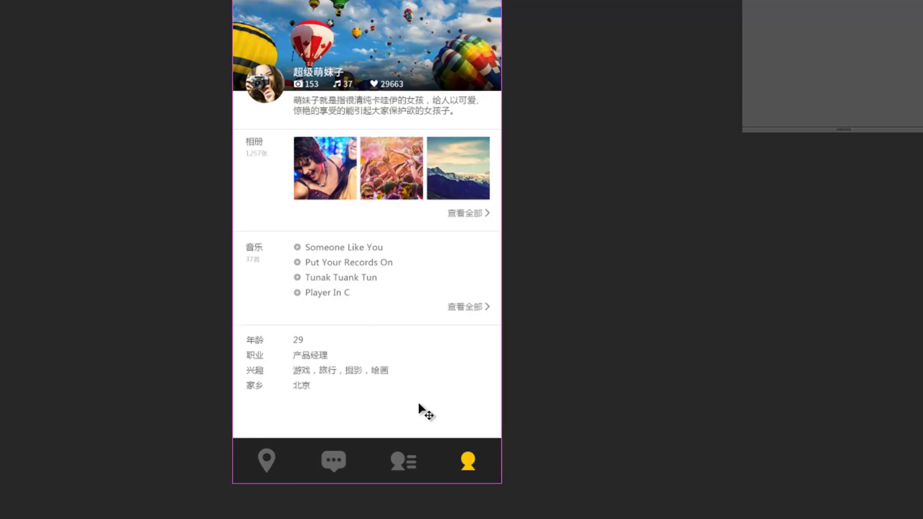
{"action": "left_click_drag", "start_coordinate": [414, 459], "coordinate": [417, 436]}
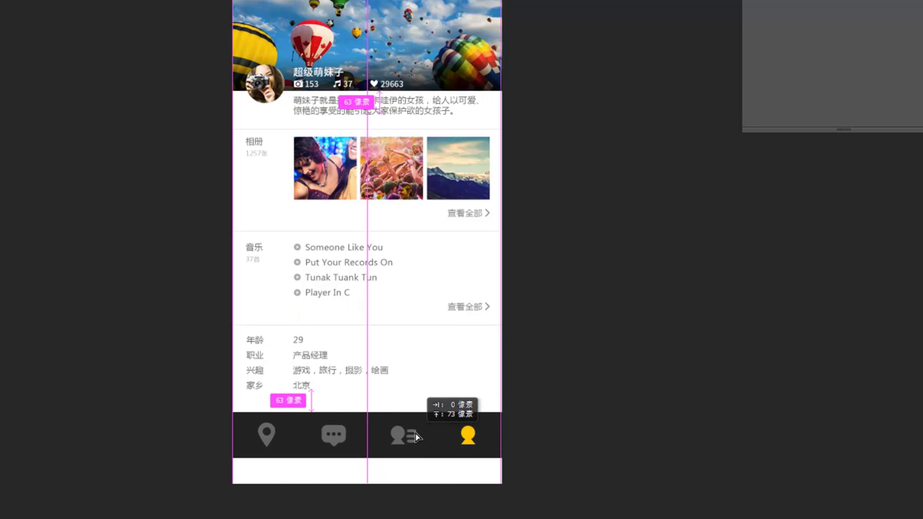
{"action": "left_click", "coordinate": [437, 474]}
{"action": "key", "text": "ctrl+t"}
{"action": "mouse_move", "coordinate": [370, 485]}
{"action": "left_mouse_down"}
{"action": "mouse_move", "coordinate": [371, 458]}
{"action": "mouse_move", "coordinate": [386, 472]}
{"action": "left_mouse_up"}
{"action": "key", "text": "c"}
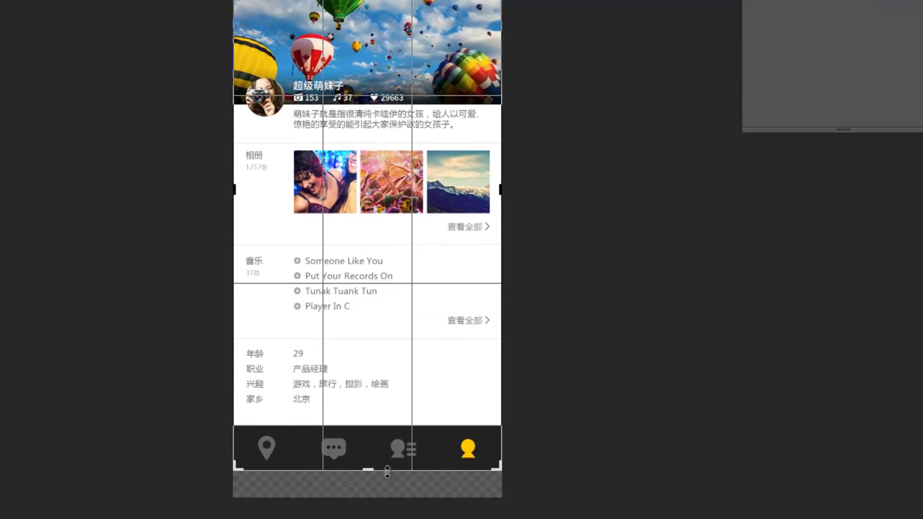
{"action": "key", "text": "Return"}
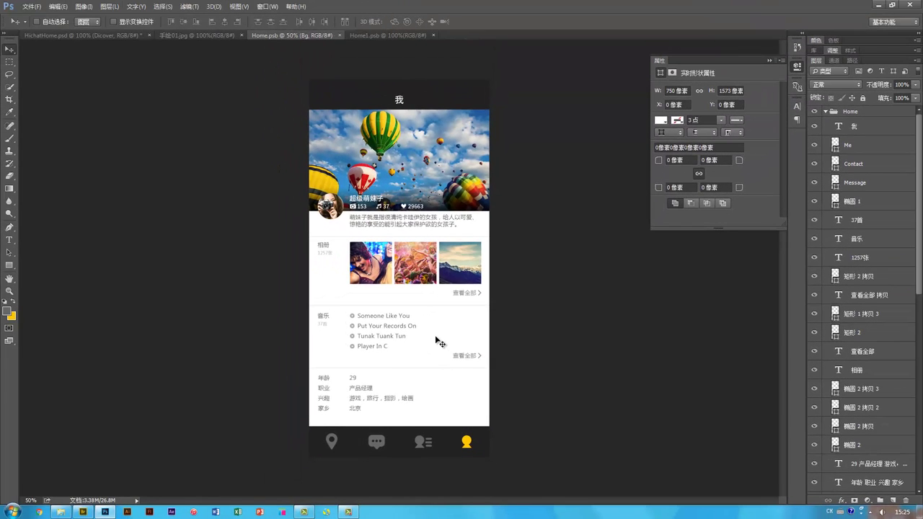
Step: Consult the sketch 手绘01.jpg, then draw a white 36 × 36 px rounded square with 8 px corners at the right end of Home.psb's header
{"action": "left_click", "coordinate": [204, 34]}
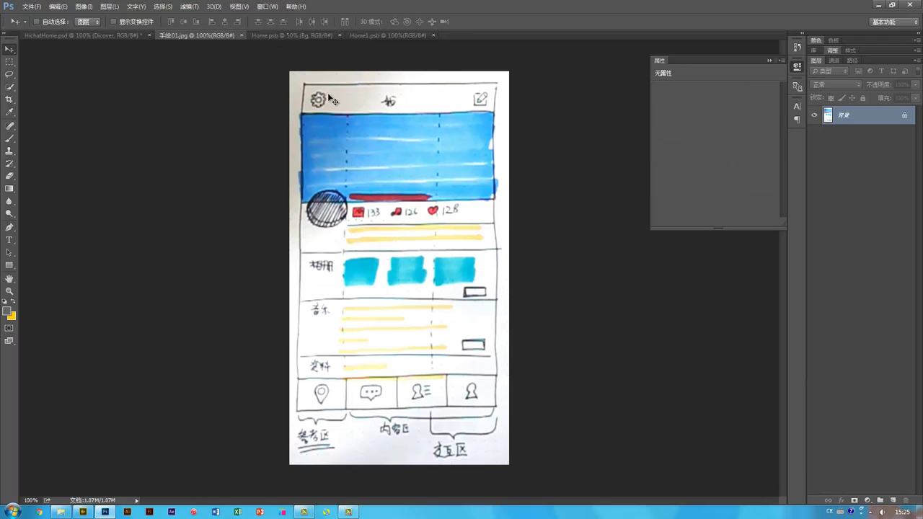
{"action": "left_click", "coordinate": [272, 33]}
{"action": "key", "text": "ctrl+1"}
{"action": "left_click_drag", "start_coordinate": [473, 51], "coordinate": [311, 161]}
{"action": "key", "text": "ctrl+plus"}
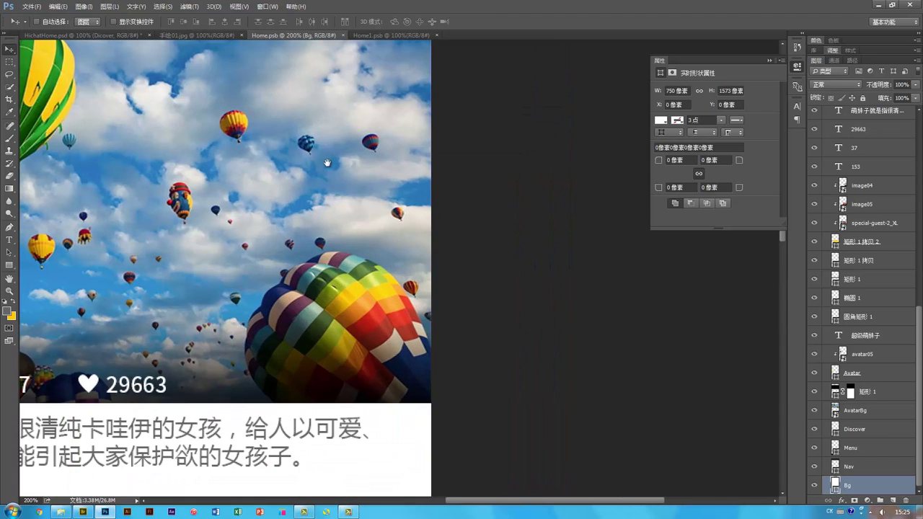
{"action": "left_click_drag", "start_coordinate": [290, 103], "coordinate": [403, 278]}
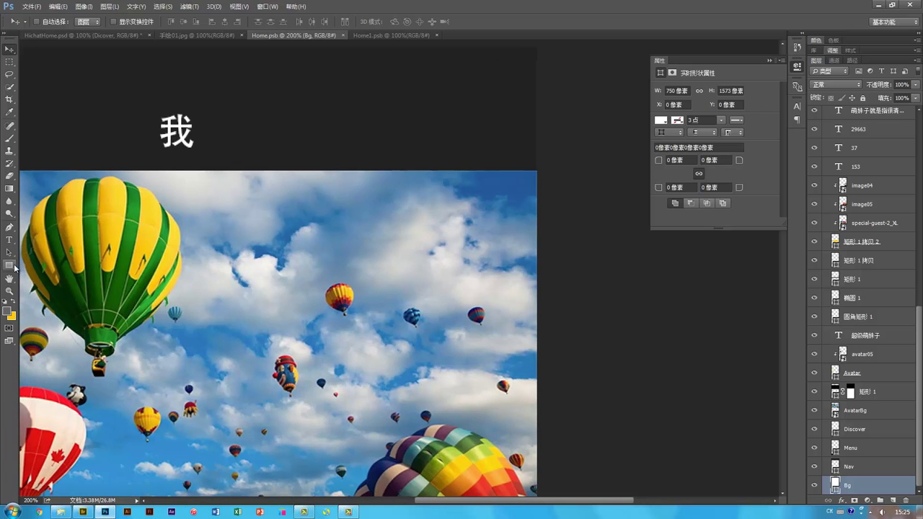
{"action": "left_click", "coordinate": [9, 264]}
{"action": "left_click", "coordinate": [43, 278]}
{"action": "left_click_drag", "start_coordinate": [476, 122], "coordinate": [512, 157]}
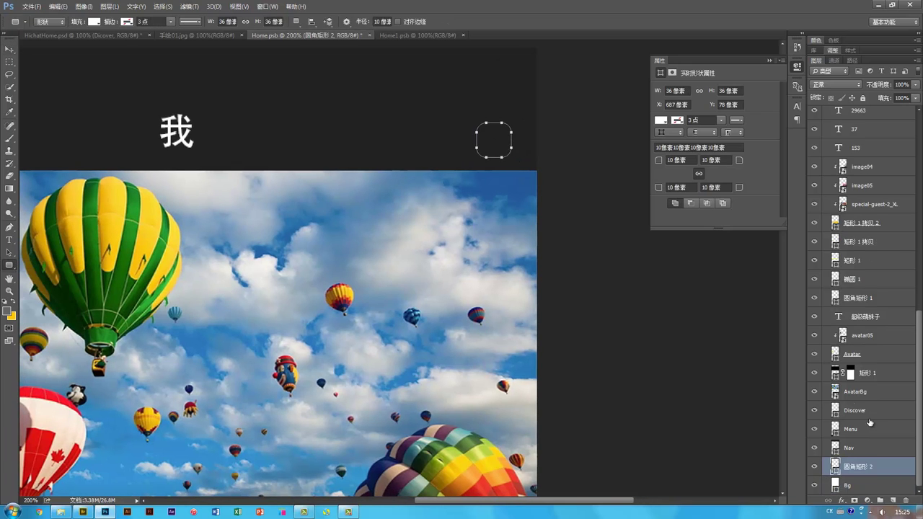
{"action": "key", "text": "a"}
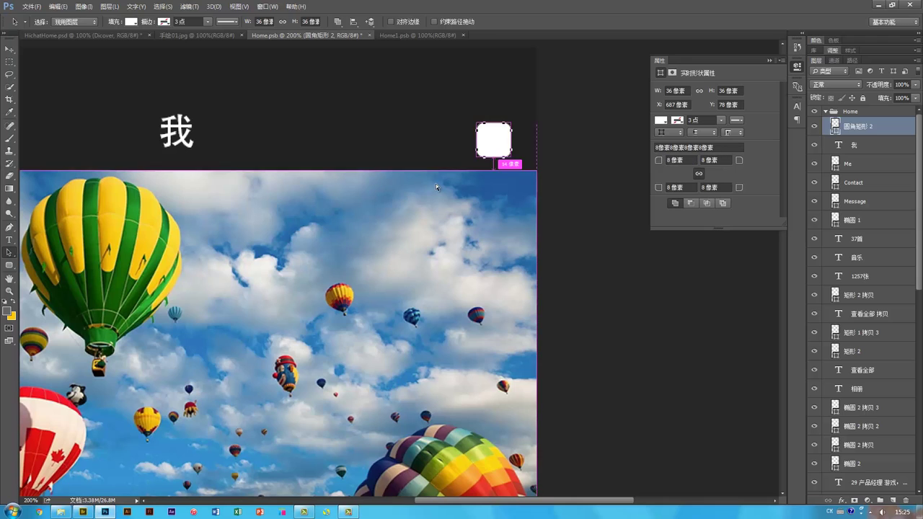
Step: Subtract a centred 32 × 32 px copy from the rounded square and set the inner corner radius to 3 px
{"action": "key", "text": "ctrl+t"}
{"action": "left_click_drag", "start_coordinate": [511, 123], "coordinate": [509, 125]}
{"action": "key", "text": "Return"}
{"action": "left_click", "coordinate": [337, 22]}
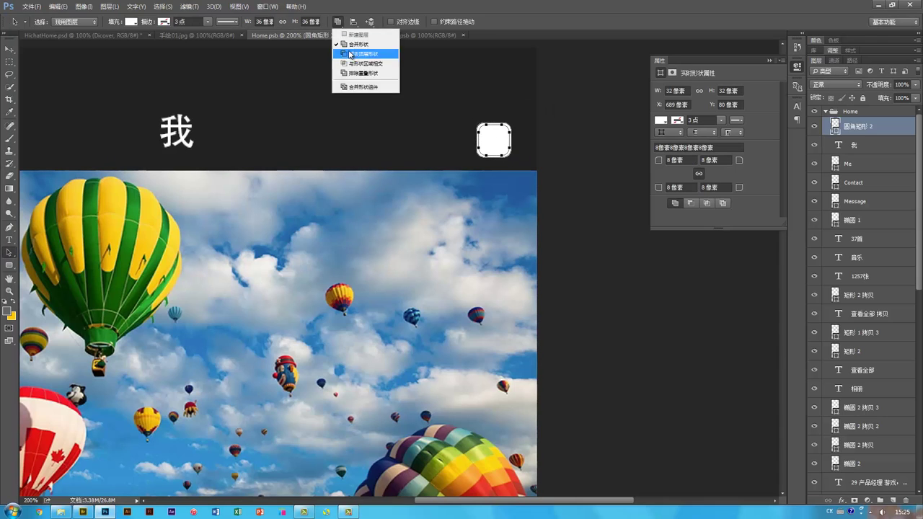
{"action": "left_click", "coordinate": [351, 54]}
{"action": "double_click", "coordinate": [671, 159]}
{"action": "type", "text": "3"}
{"action": "left_click", "coordinate": [505, 148]}
{"action": "double_click", "coordinate": [671, 161]}
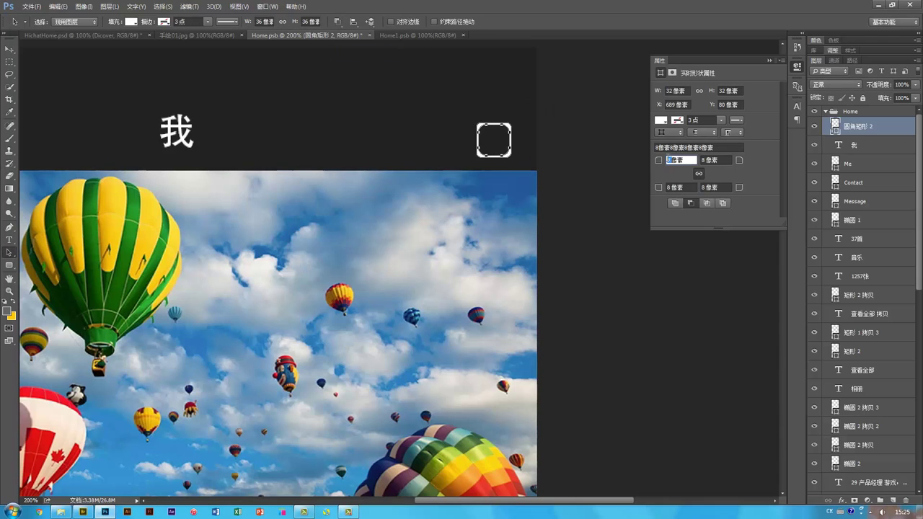
{"action": "type", "text": "3"}
{"action": "key", "text": "Return"}
Step: Subtract a rectangle from the upper-right corner of the rounded frame to leave that corner open
{"action": "key", "text": "v"}
{"action": "key", "text": "ctrl+plus"}
{"action": "mouse_move", "coordinate": [511, 50]}
{"action": "left_mouse_down"}
{"action": "mouse_move", "coordinate": [336, 277]}
{"action": "mouse_move", "coordinate": [295, 267]}
{"action": "left_mouse_up"}
{"action": "key", "text": "u"}
{"action": "left_click_drag", "start_coordinate": [425, 220], "coordinate": [374, 287]}
{"action": "left_click_drag", "start_coordinate": [660, 159], "coordinate": [635, 160]}
{"action": "key", "text": "v"}
Step: Draw a horizontal 45 × 12 px rounded bar beside the open frame and add a centred 41 × 8 px copy inside it
{"action": "left_click", "coordinate": [10, 266]}
{"action": "left_click_drag", "start_coordinate": [220, 177], "coordinate": [306, 199]}
{"action": "key", "text": "v"}
{"action": "left_click_drag", "start_coordinate": [275, 197], "coordinate": [306, 277]}
{"action": "key", "text": "a"}
{"action": "left_click", "coordinate": [722, 91]}
{"action": "scroll", "coordinate": [722, 91], "scroll_direction": "down", "scroll_amount": 4}
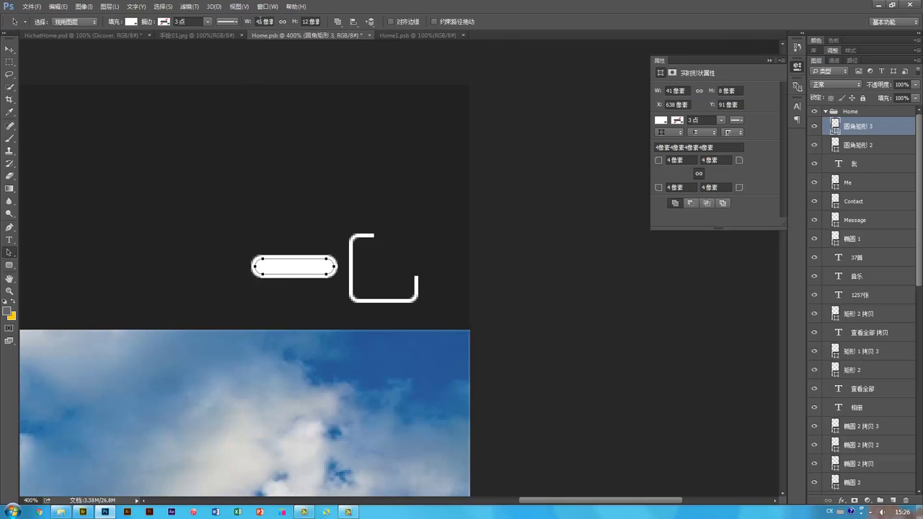
Step: Subtract the inner copy from the bar and set the corner radii to 2 px outside and 1 px inside
{"action": "left_click", "coordinate": [337, 22]}
{"action": "left_click", "coordinate": [364, 58]}
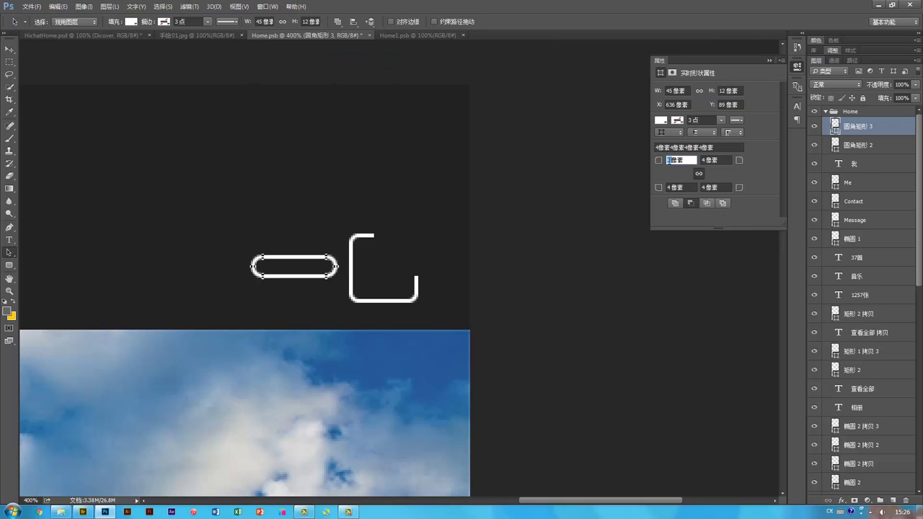
{"action": "type", "text": "1"}
{"action": "key", "text": "Return"}
{"action": "key", "text": "Return"}
{"action": "key", "text": "v"}
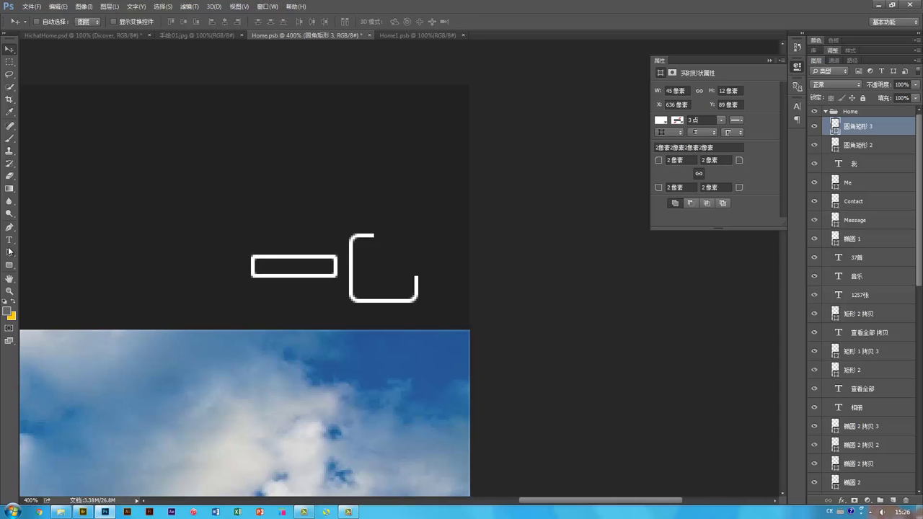
Step: Add a thin vertical divider near the right end of the hollow bar to mark the pencil's eraser
{"action": "left_click", "coordinate": [9, 265]}
{"action": "left_click_drag", "start_coordinate": [313, 256], "coordinate": [319, 276]}
{"action": "key", "text": "ctrl+z"}
Step: Try placing the pencil body over the open frame, rotated to -45°
{"action": "key", "text": "v"}
{"action": "left_click_drag", "start_coordinate": [391, 369], "coordinate": [430, 347]}
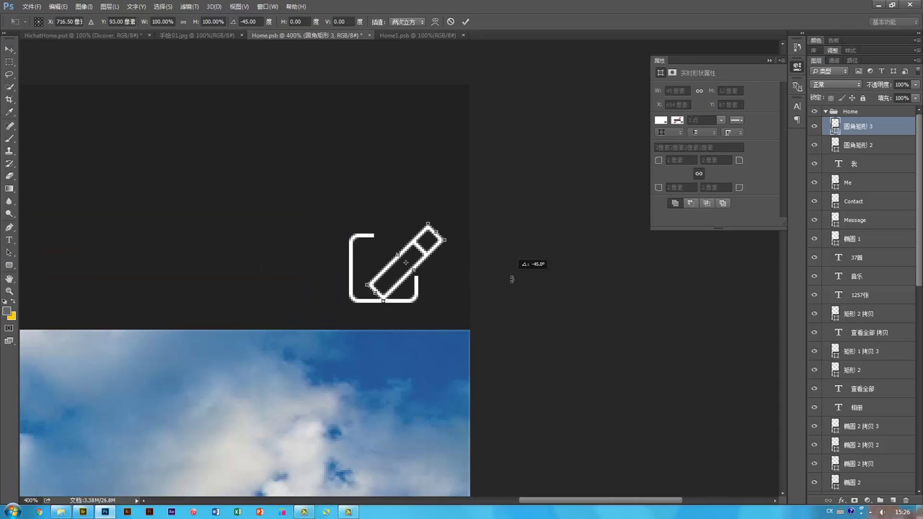
{"action": "mouse_move", "coordinate": [511, 274]}
{"action": "left_mouse_down"}
{"action": "mouse_move", "coordinate": [449, 231]}
{"action": "mouse_move", "coordinate": [433, 231]}
{"action": "mouse_move", "coordinate": [441, 347]}
{"action": "left_mouse_up"}
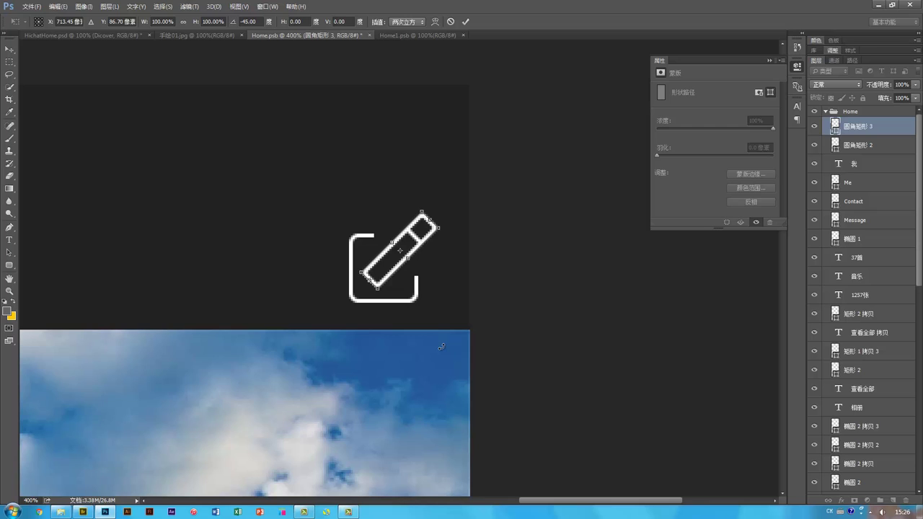
{"action": "key", "text": "Return"}
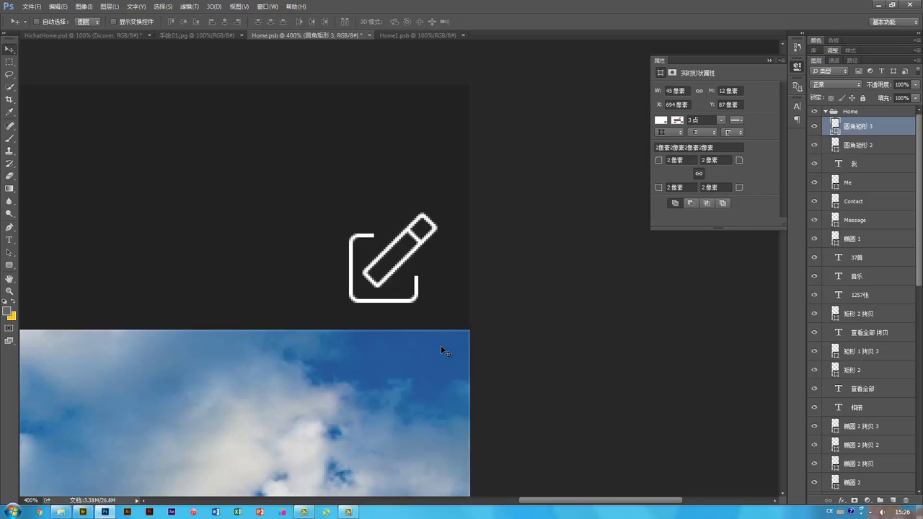
{"action": "key", "text": "ctrl+z"}
Step: Move the pencil body clear of the frame and shorten it to 35 px by shifting its right-end points and divider
{"action": "left_click_drag", "start_coordinate": [426, 288], "coordinate": [243, 288]}
{"action": "key", "text": "a"}
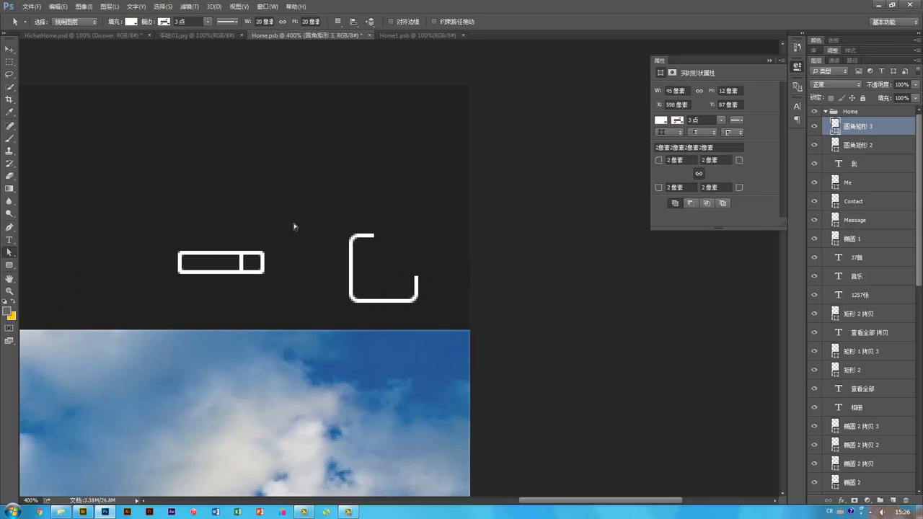
{"action": "left_click_drag", "start_coordinate": [293, 225], "coordinate": [218, 308]}
{"action": "key", "text": "shift+Left"}
{"action": "key", "text": "shift+Left"}
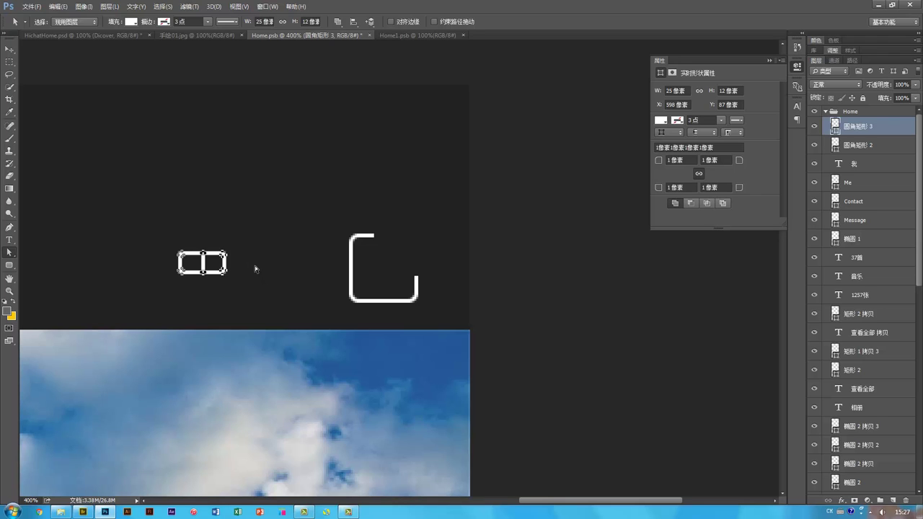
{"action": "key", "text": "shift+Right"}
Step: Try fitting the shortened pencil body into the open frame at a -45° rotation
{"action": "key", "text": "v"}
{"action": "left_click_drag", "start_coordinate": [255, 311], "coordinate": [467, 257]}
{"action": "key", "text": "ctrl+t"}
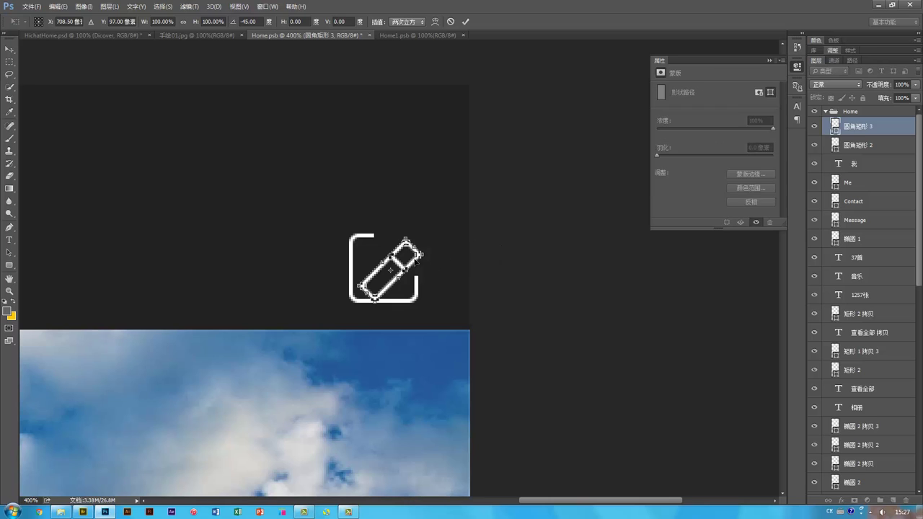
{"action": "left_click_drag", "start_coordinate": [404, 265], "coordinate": [408, 246]}
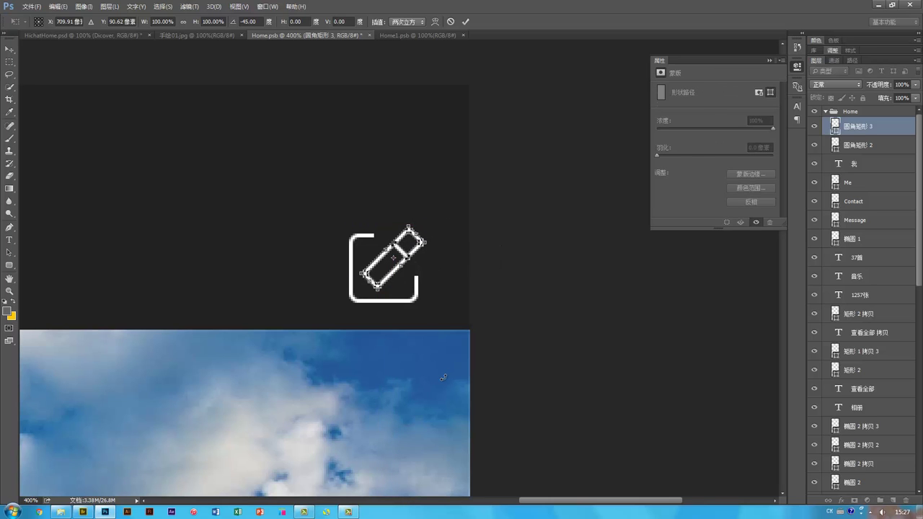
{"action": "key", "text": "Escape"}
Step: Draw an 11 × 2 px rectangle at the upper-left corner of the pencil body on the same shape layer
{"action": "left_click_drag", "start_coordinate": [346, 337], "coordinate": [392, 343]}
{"action": "key", "text": "ctrl+plus"}
{"action": "key", "text": "ctrl+plus"}
{"action": "right_click", "coordinate": [10, 265]}
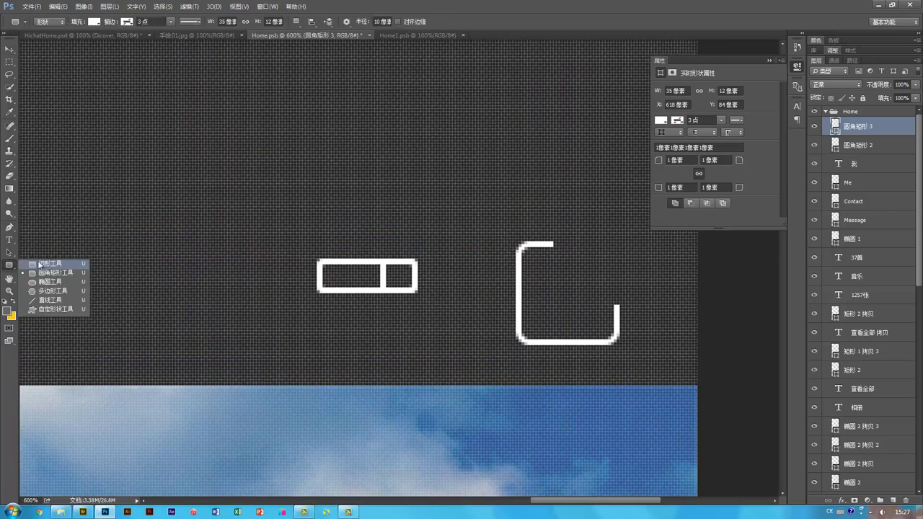
{"action": "left_click", "coordinate": [40, 264]}
{"action": "left_click_drag", "start_coordinate": [294, 261], "coordinate": [327, 269]}
{"action": "key", "text": "ctrl+t"}
{"action": "key", "text": "Return"}
{"action": "key", "text": "v"}
{"action": "left_click_drag", "start_coordinate": [372, 299], "coordinate": [375, 281]}
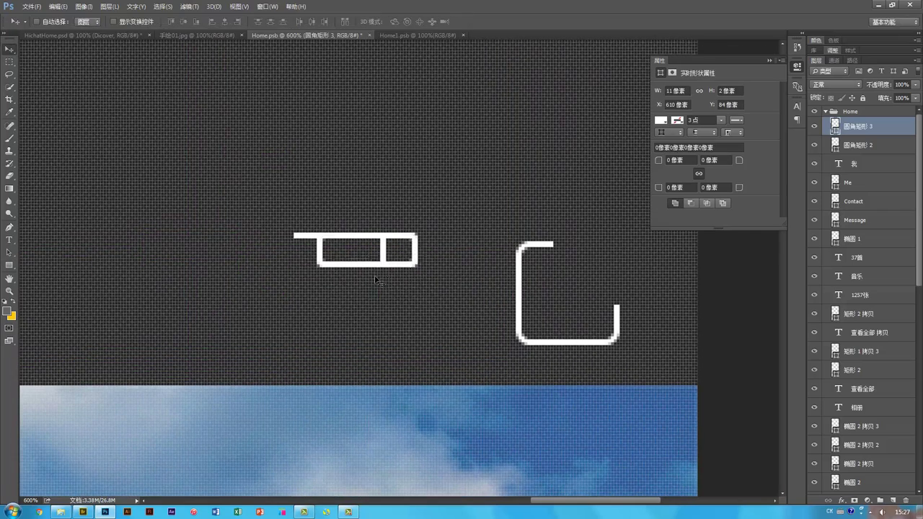
{"action": "key", "text": "ctrl+z"}
Step: Tilt the small rectangle diagonally and add a vertically flipped copy to form the pencil's pointed tip
{"action": "key", "text": "a"}
{"action": "left_click_drag", "start_coordinate": [297, 261], "coordinate": [299, 283]}
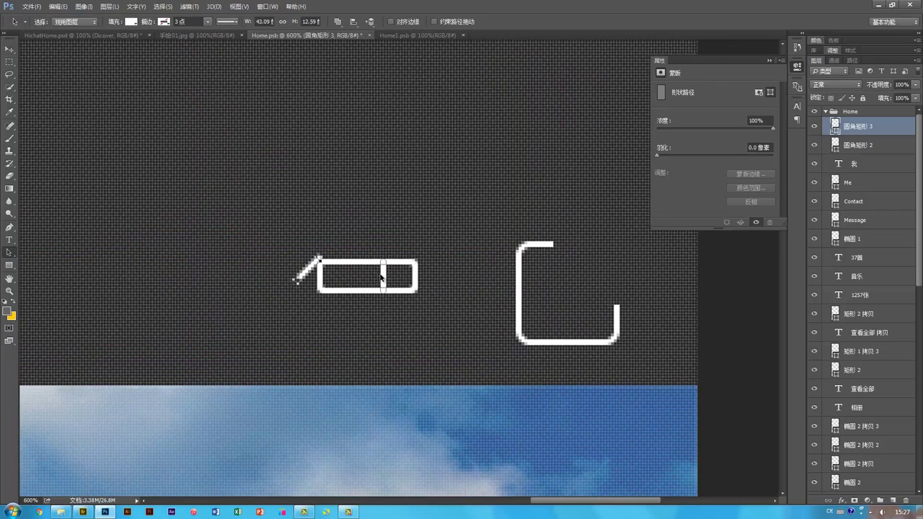
{"action": "key", "text": "ctrl+alt+t"}
{"action": "right_click", "coordinate": [282, 274]}
{"action": "left_click", "coordinate": [312, 422]}
{"action": "key", "text": "Return"}
{"action": "key", "text": "v"}
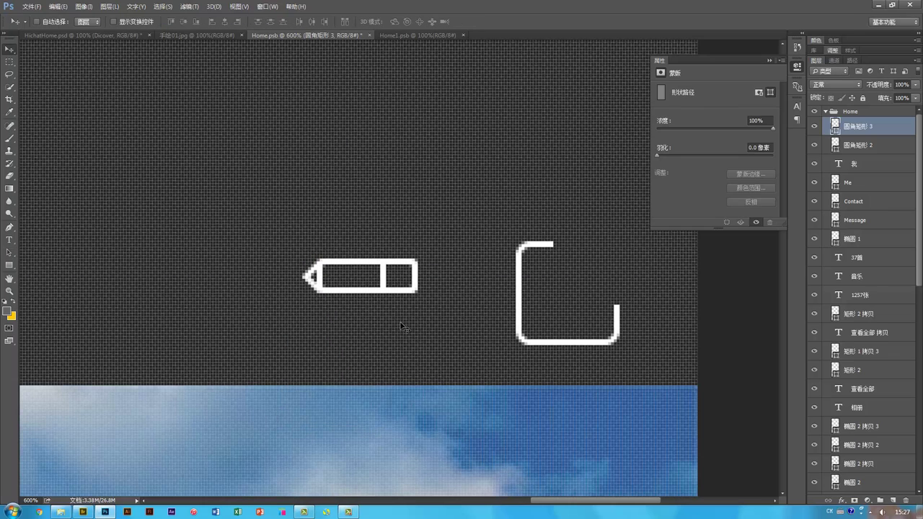
Step: Move the finished pencil onto the open frame in the header and rotate it to -45°
{"action": "key", "text": "ctrl+1"}
{"action": "left_click_drag", "start_coordinate": [412, 313], "coordinate": [449, 320]}
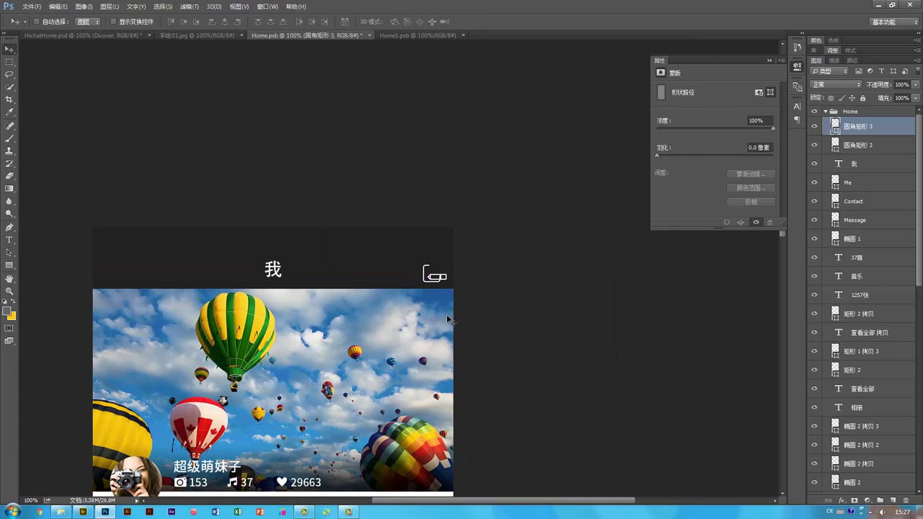
{"action": "key", "text": "ctrl+t"}
{"action": "left_click_drag", "start_coordinate": [491, 346], "coordinate": [500, 291]}
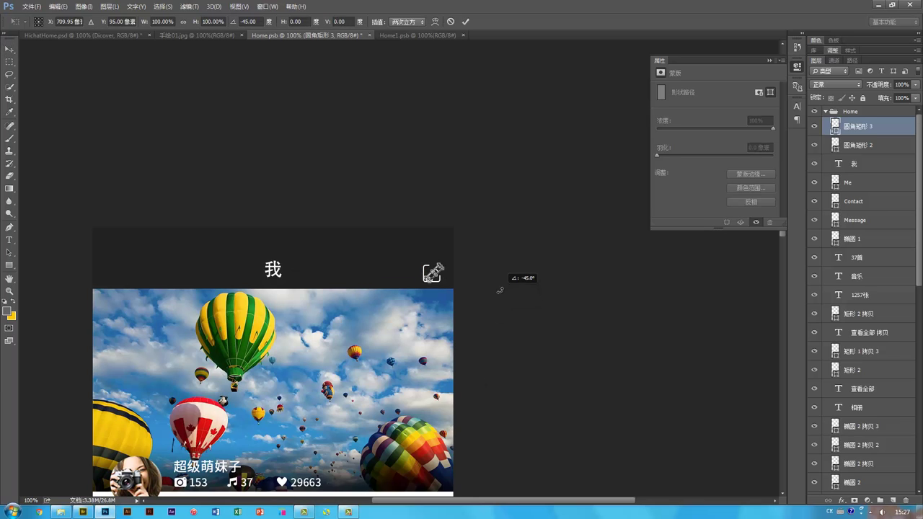
{"action": "key", "text": "Return"}
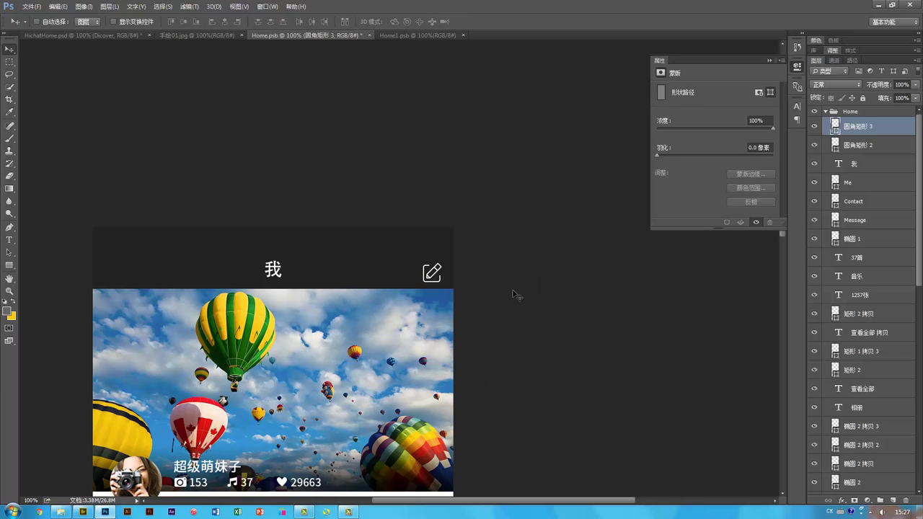
Step: Scale the square that cuts the gap in the icon's rounded frame down to 20 × 20 px
{"action": "key", "text": "ctrl+plus"}
{"action": "key", "text": "ctrl+plus"}
{"action": "key", "text": "ctrl+plus"}
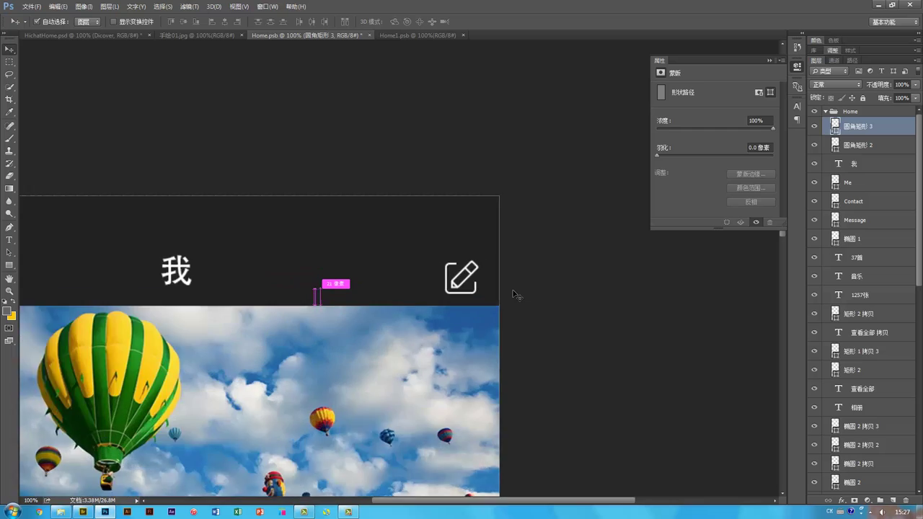
{"action": "left_click_drag", "start_coordinate": [604, 311], "coordinate": [517, 309]}
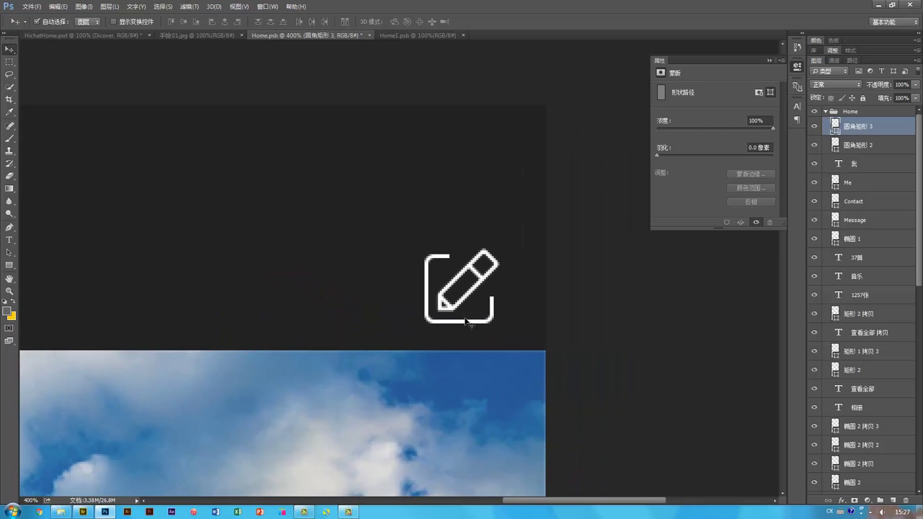
{"action": "left_click", "coordinate": [488, 292]}
{"action": "key", "text": "a"}
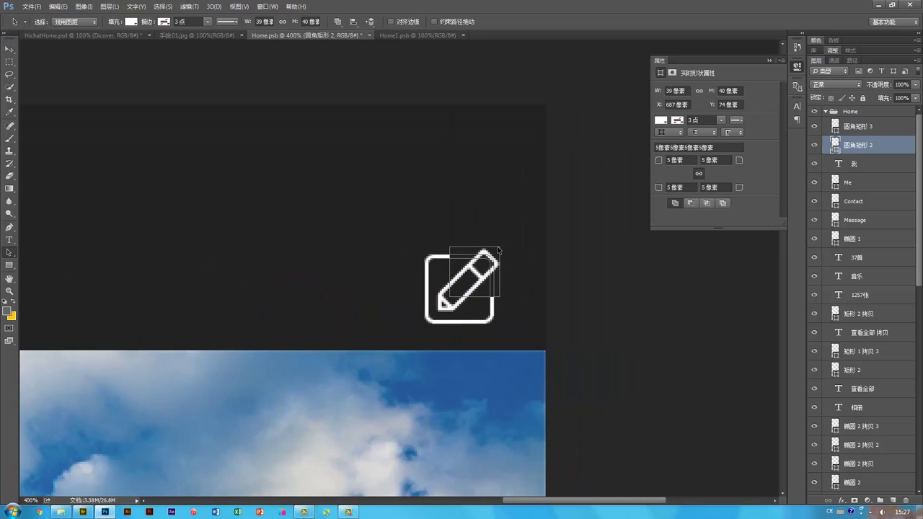
{"action": "key", "text": "ctrl+t"}
{"action": "left_click_drag", "start_coordinate": [449, 296], "coordinate": [461, 285]}
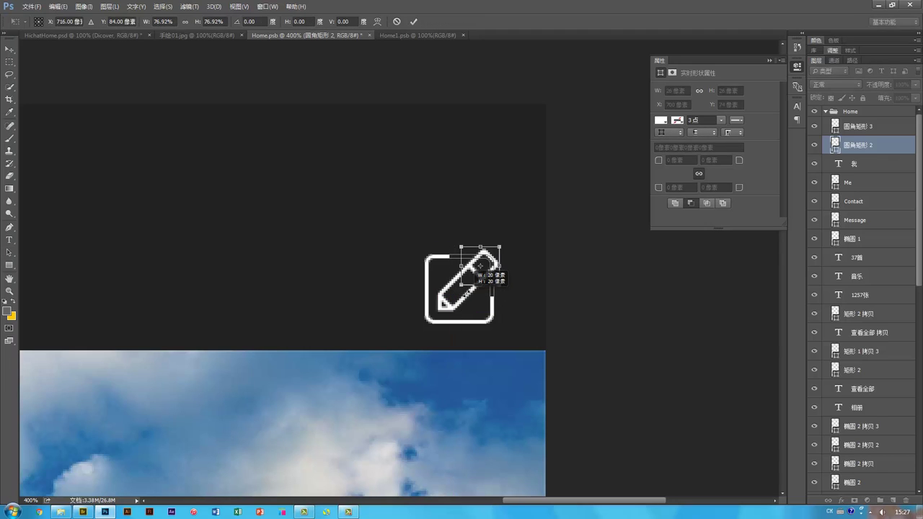
{"action": "key", "text": "Return"}
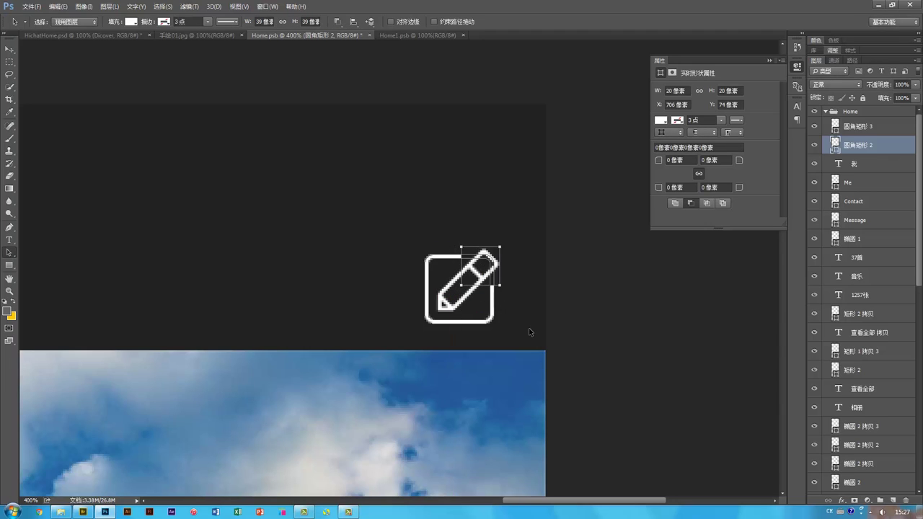
{"action": "key", "text": "v"}
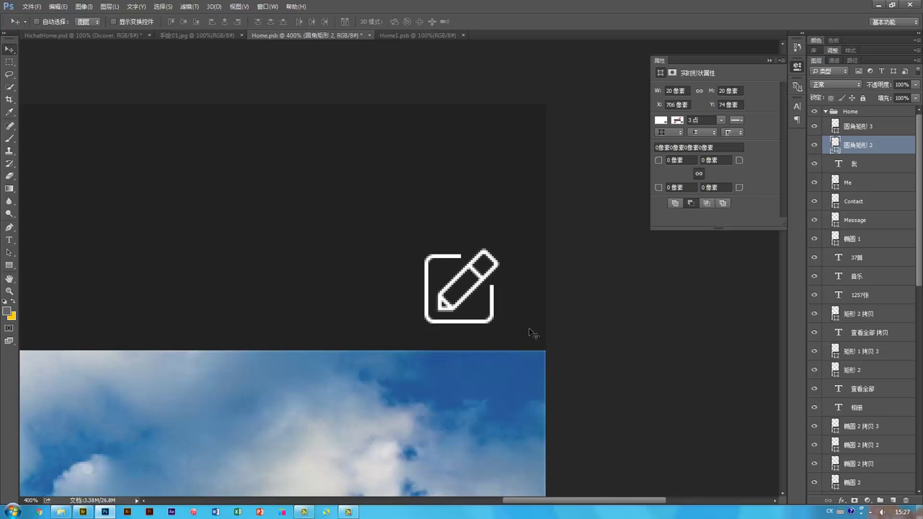
Step: Fine-tune the cutout square's position to X 705, Y 74 px so the frame gap fits the pencil
{"action": "key", "text": "a"}
{"action": "key", "text": "Up"}
{"action": "key", "text": "Right"}
{"action": "key", "text": "v"}
{"action": "key", "text": "Right"}
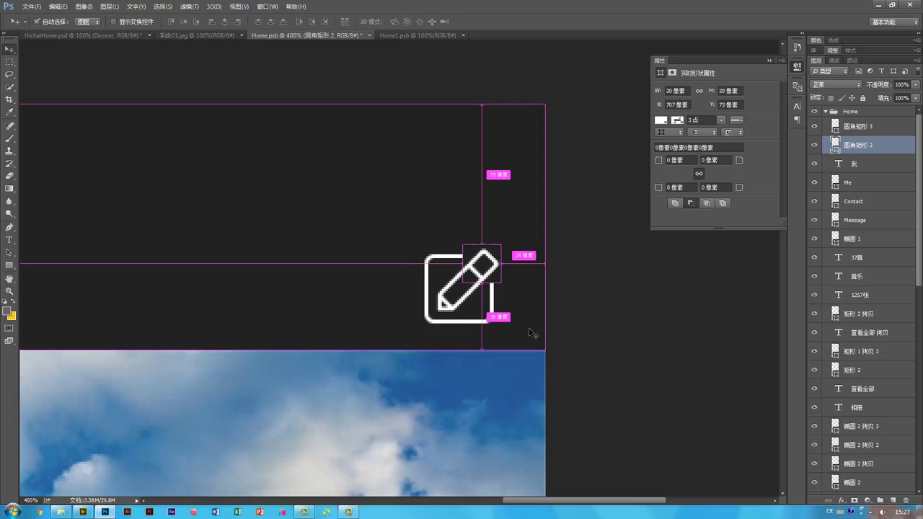
{"action": "key", "text": "ctrl+1"}
{"action": "key", "text": "a"}
{"action": "key", "text": "v"}
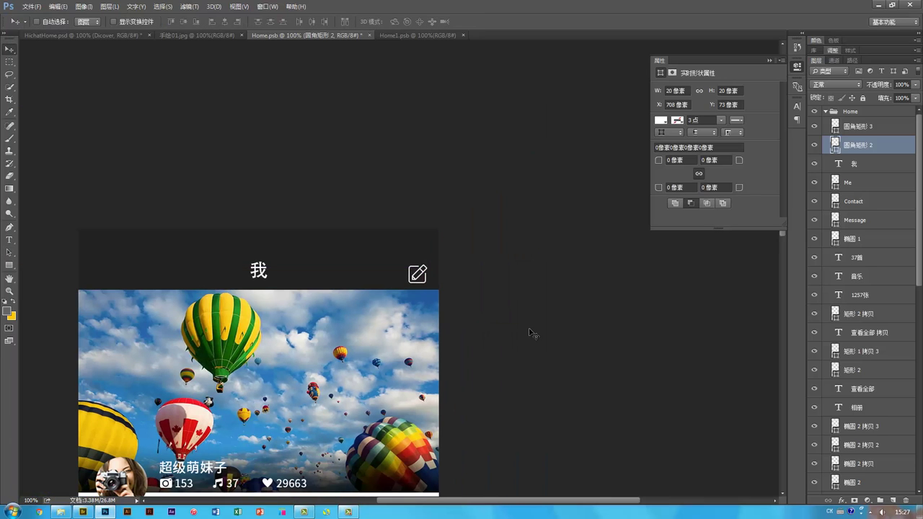
{"action": "key", "text": "Left"}
{"action": "key", "text": "Down"}
{"action": "key", "text": "Left"}
{"action": "key", "text": "Down"}
{"action": "key", "text": "Left"}
{"action": "key", "text": "Up"}
{"action": "left_click_drag", "start_coordinate": [520, 326], "coordinate": [601, 231]}
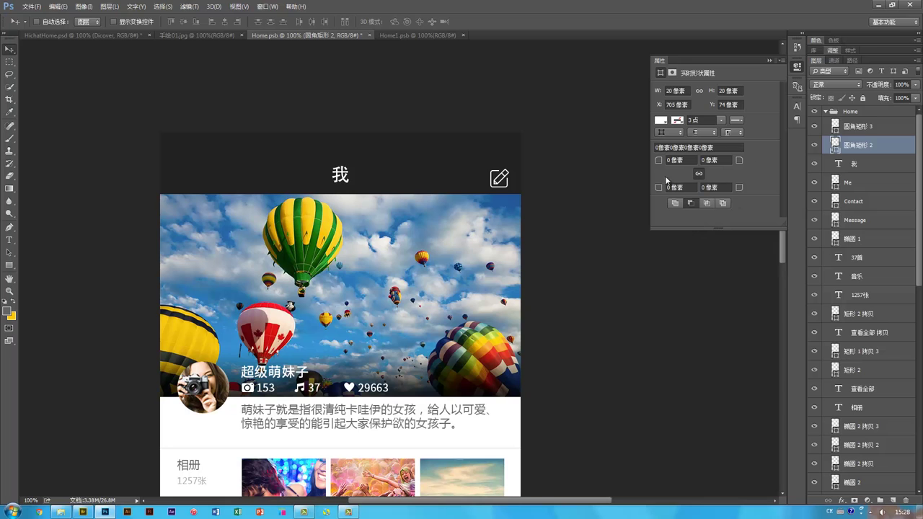
{"action": "double_click", "coordinate": [837, 145]}
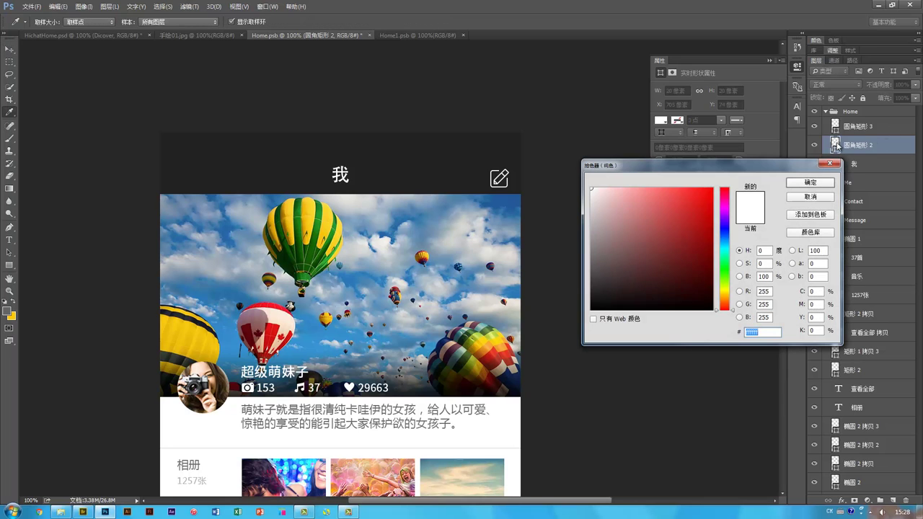
{"action": "type", "text": "cccccc"}
{"action": "key", "text": "Return"}
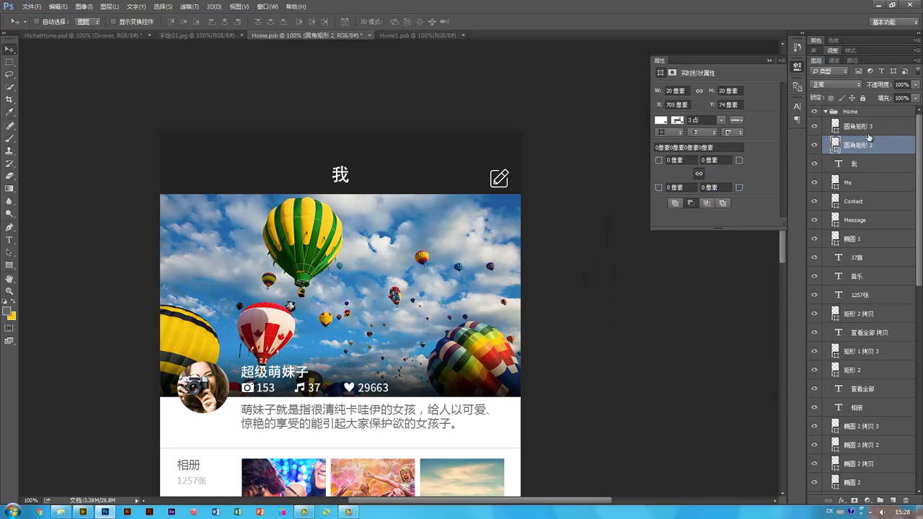
Step: Merge the open frame and pencil layers into one shape layer and set the edit icon's fill color to 888
{"action": "left_click", "coordinate": [858, 126], "text": "shift"}
{"action": "key", "text": "ctrl+e"}
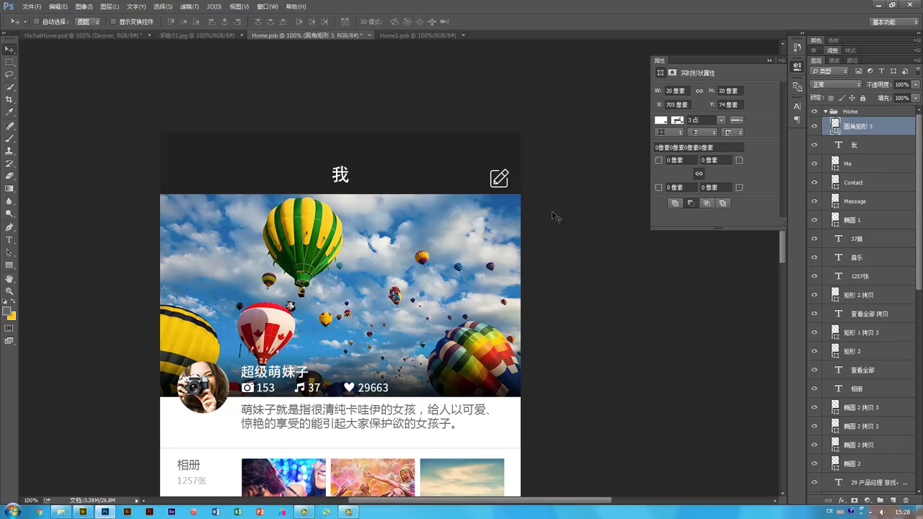
{"action": "double_click", "coordinate": [835, 127]}
{"action": "type", "text": "888"}
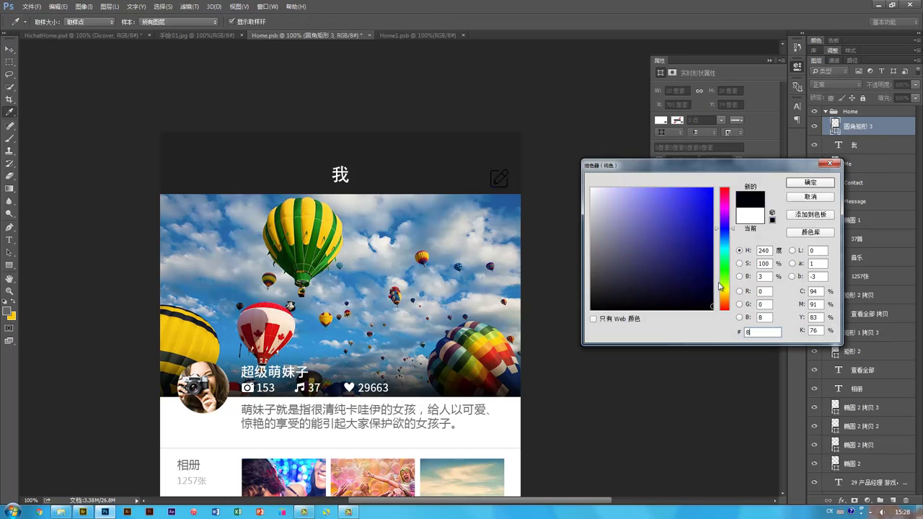
{"action": "key", "text": "Return"}
{"action": "left_click_drag", "start_coordinate": [476, 347], "coordinate": [491, 221]}
{"action": "key", "text": "ctrl+minus"}
{"action": "left_click_drag", "start_coordinate": [471, 258], "coordinate": [465, 276]}
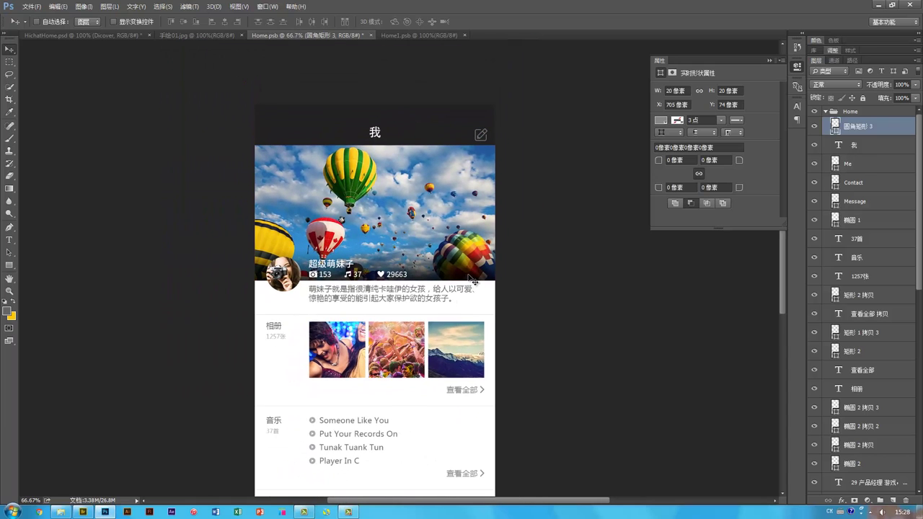
Step: Move the merged edit icon up 9 px in the header
{"action": "key", "text": "ctrl+plus"}
{"action": "left_click_drag", "start_coordinate": [487, 160], "coordinate": [393, 337]}
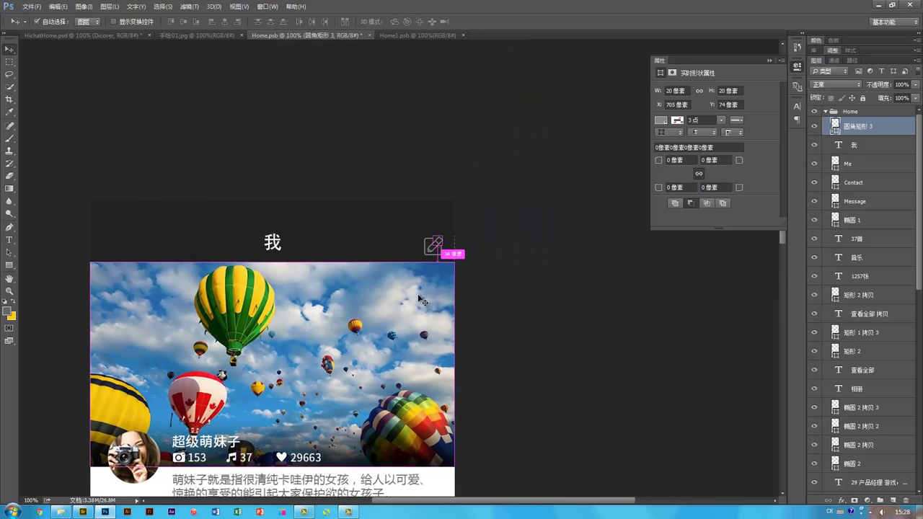
{"action": "key", "text": "ctrl+plus"}
{"action": "key", "text": "Up"}
{"action": "key", "text": "Up"}
{"action": "key", "text": "Up"}
{"action": "key", "text": "Up"}
{"action": "key", "text": "Up"}
{"action": "key", "text": "Up"}
{"action": "key", "text": "Up"}
{"action": "key", "text": "Up"}
{"action": "key", "text": "Up"}
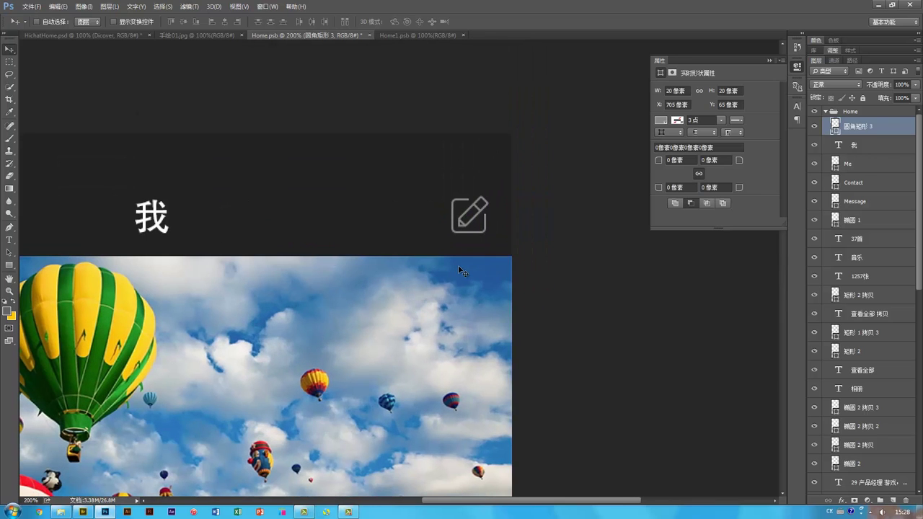
Step: Scale the edit icon to 80% in width and height and nudge it slightly down in the header
{"action": "key", "text": "ctrl+t"}
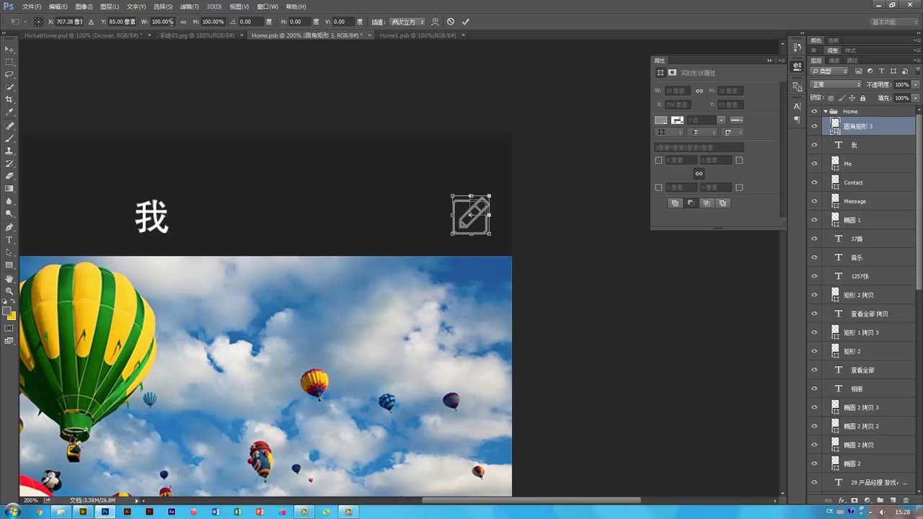
{"action": "left_click", "coordinate": [163, 21]}
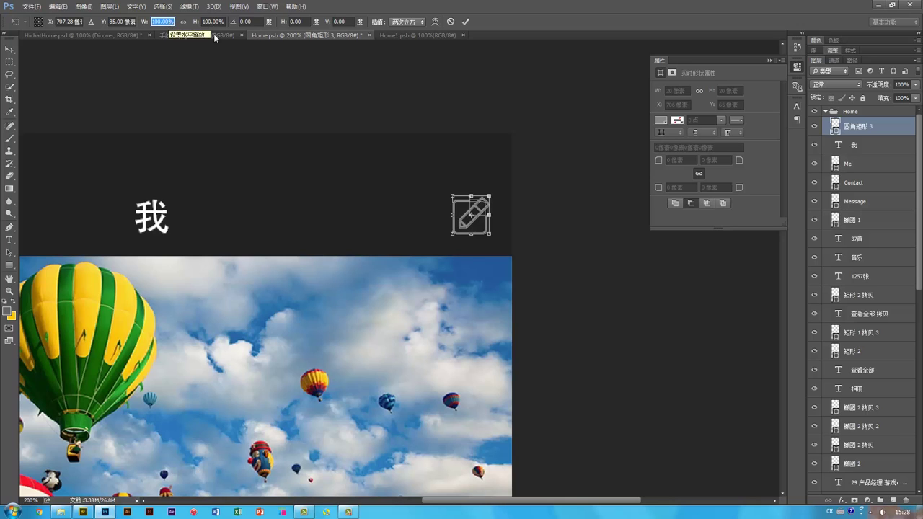
{"action": "type", "text": "80"}
{"action": "key", "text": "Tab"}
{"action": "type", "text": "80"}
{"action": "key", "text": "Return"}
{"action": "key", "text": "Return"}
{"action": "key", "text": "Down"}
{"action": "key", "text": "Down"}
{"action": "key", "text": "Down"}
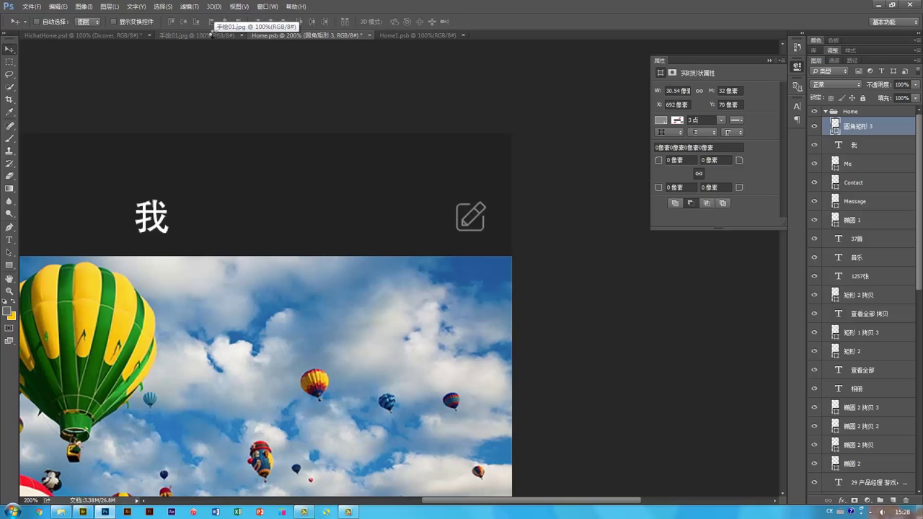
{"action": "key", "text": "ctrl+minus"}
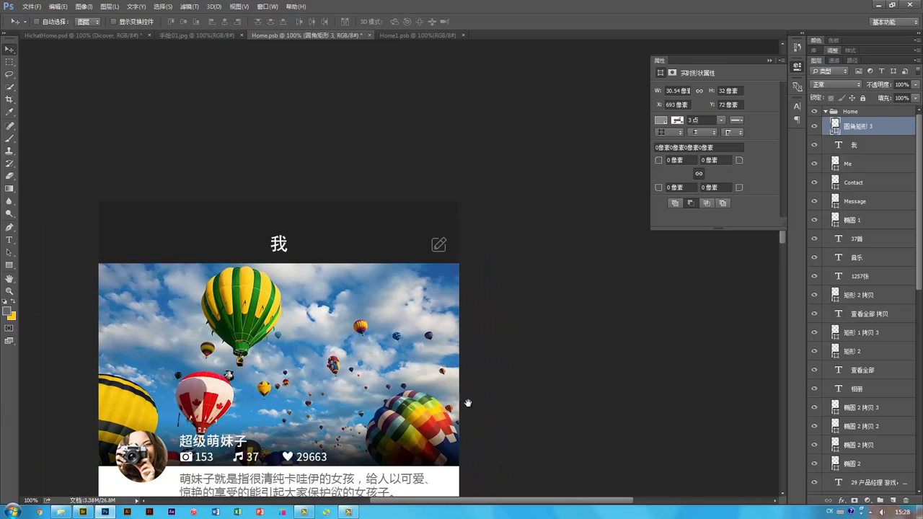
Step: Draw a filled circle with the Ellipse tool near the upper-left corner of the header
{"action": "left_click_drag", "start_coordinate": [336, 365], "coordinate": [449, 327]}
{"action": "left_click_drag", "start_coordinate": [393, 258], "coordinate": [410, 259]}
{"action": "key", "text": "ctrl+plus"}
{"action": "key", "text": "ctrl+plus"}
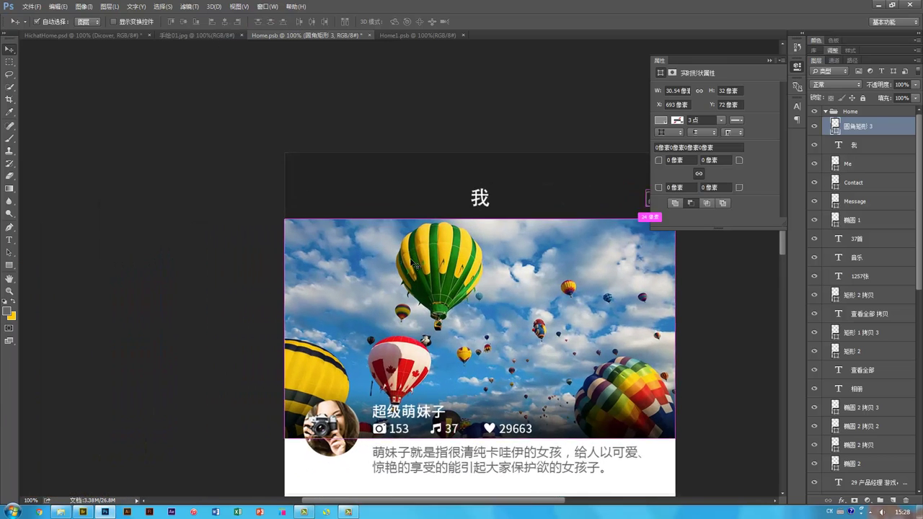
{"action": "left_click_drag", "start_coordinate": [312, 264], "coordinate": [406, 379]}
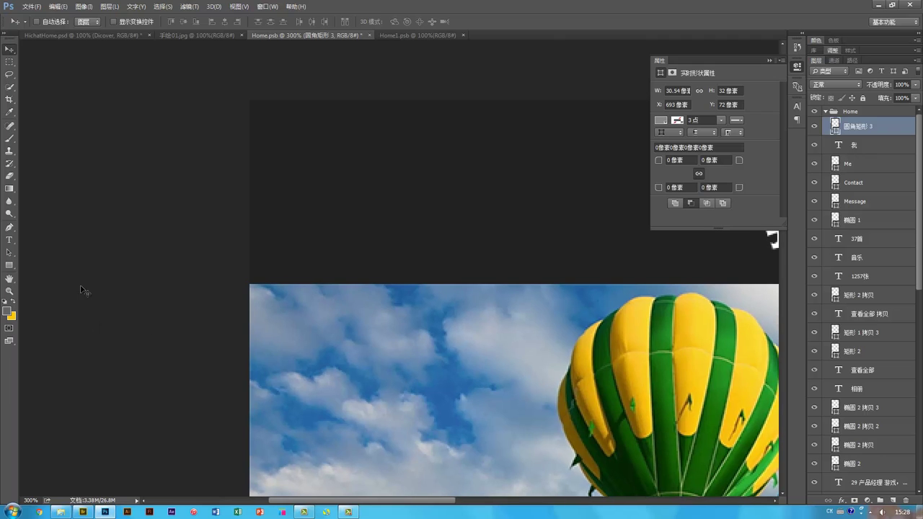
{"action": "left_click", "coordinate": [12, 267]}
{"action": "right_click", "coordinate": [12, 268]}
{"action": "left_click", "coordinate": [44, 285]}
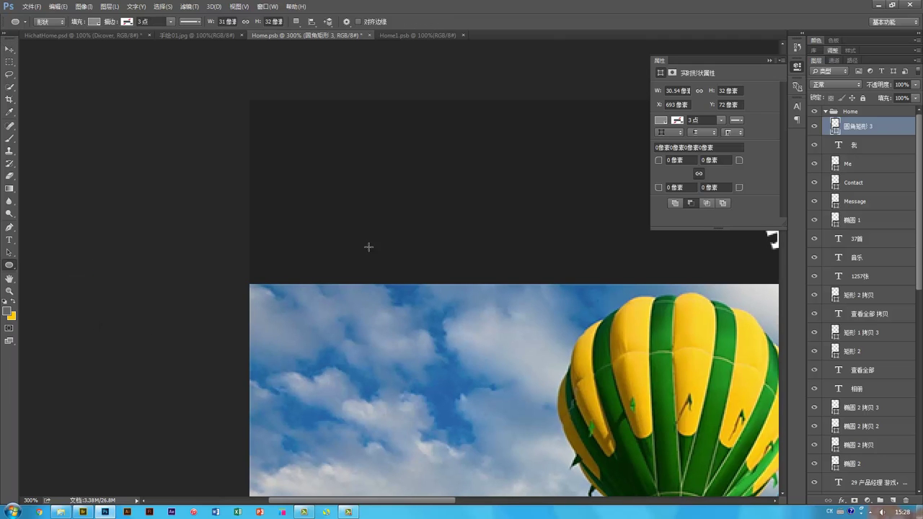
{"action": "left_click_drag", "start_coordinate": [285, 200], "coordinate": [348, 261]}
Step: Place the circle to the left of the edit icon and scale it to 22 × 22 px
{"action": "key", "text": "v"}
{"action": "mouse_move", "coordinate": [502, 256]}
{"action": "left_mouse_down"}
{"action": "mouse_move", "coordinate": [221, 253]}
{"action": "mouse_move", "coordinate": [521, 305]}
{"action": "left_mouse_up"}
{"action": "key", "text": "ctrl+t"}
{"action": "left_click_drag", "start_coordinate": [489, 313], "coordinate": [464, 288]}
{"action": "key", "text": "Return"}
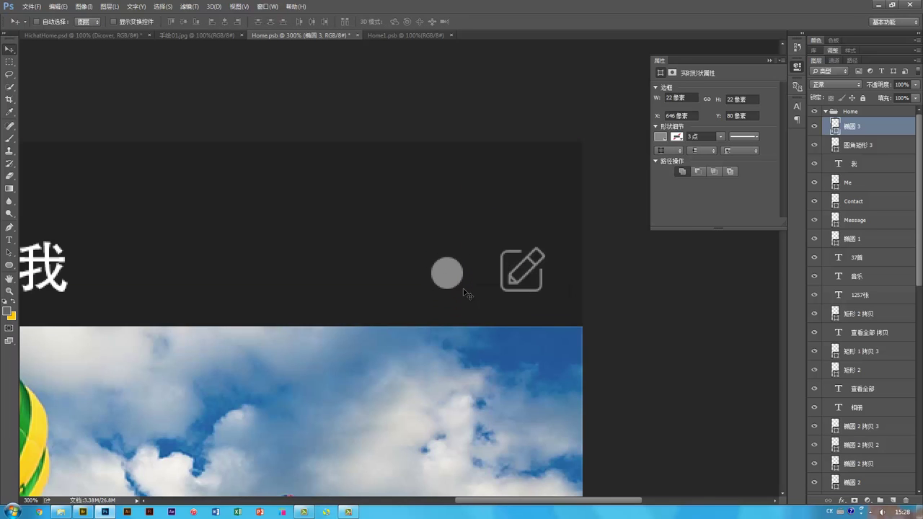
Step: Add a concentric 18 × 18 px circle inside the gray circle and subtract it to form a ring
{"action": "key", "text": "ctrl+plus"}
{"action": "key", "text": "ctrl+plus"}
{"action": "left_click_drag", "start_coordinate": [683, 98], "coordinate": [665, 98]}
{"action": "type", "text": "18"}
{"action": "key", "text": "Return"}
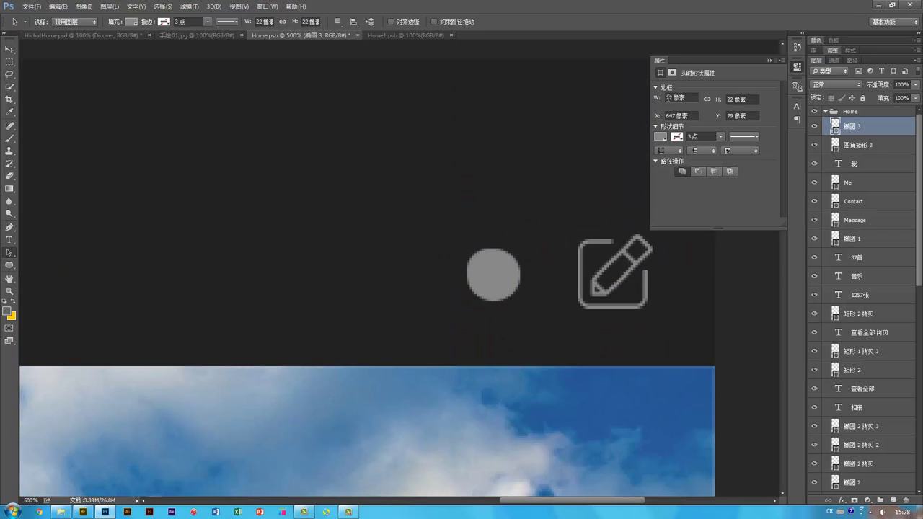
{"action": "key", "text": "Right"}
{"action": "key", "text": "Right"}
{"action": "key", "text": "Down"}
{"action": "key", "text": "Down"}
{"action": "left_click", "coordinate": [337, 22]}
{"action": "left_click", "coordinate": [352, 45]}
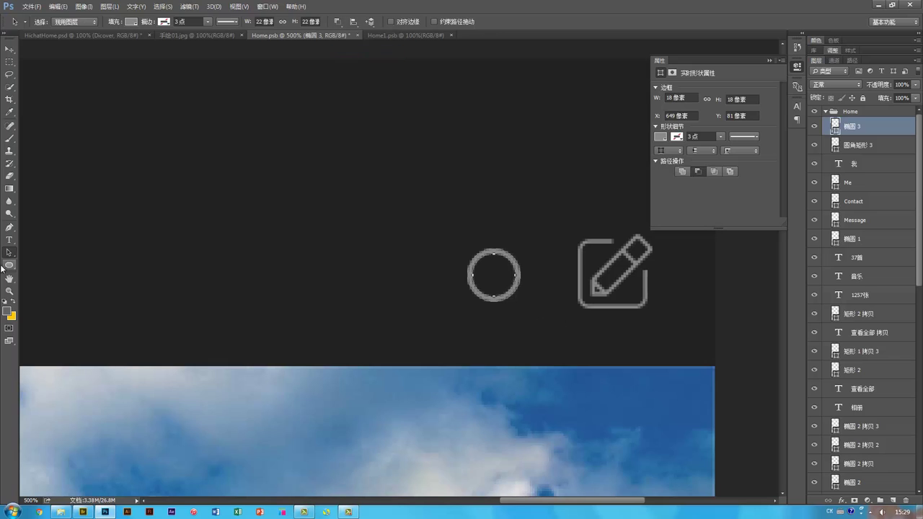
Step: Add a small rounded tab with a slot cut into it at the top of the ring
{"action": "right_click", "coordinate": [8, 265]}
{"action": "left_click", "coordinate": [49, 274]}
{"action": "left_click_drag", "start_coordinate": [485, 261], "coordinate": [502, 235]}
{"action": "mouse_move", "coordinate": [490, 259]}
{"action": "left_mouse_down"}
{"action": "mouse_move", "coordinate": [498, 238]}
{"action": "mouse_move", "coordinate": [509, 267]}
{"action": "left_mouse_up"}
{"action": "key", "text": "a"}
Step: Add a subtracting ellipse 12 px wide under the tab and center it on the ring's top edge
{"action": "right_click", "coordinate": [9, 266]}
{"action": "left_click", "coordinate": [58, 283]}
{"action": "key", "text": "a"}
{"action": "key", "text": "ctrl+t"}
{"action": "key", "text": "Left"}
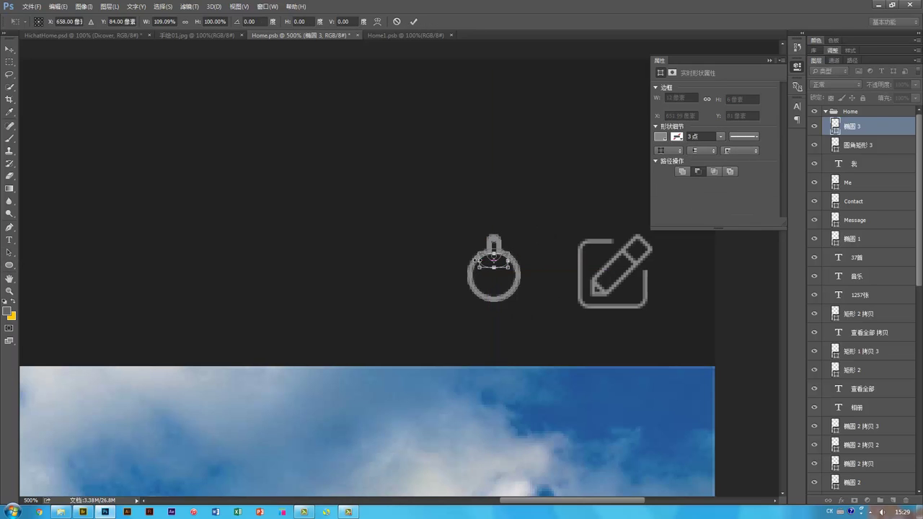
{"action": "key", "text": "Return"}
{"action": "key", "text": "v"}
{"action": "key", "text": "a"}
Step: Start transforming a copy of the tab shapes atop the ring, with the pivot at the ring's center
{"action": "left_click", "coordinate": [494, 244]}
{"action": "left_click", "coordinate": [338, 21]}
{"action": "left_click", "coordinate": [365, 89]}
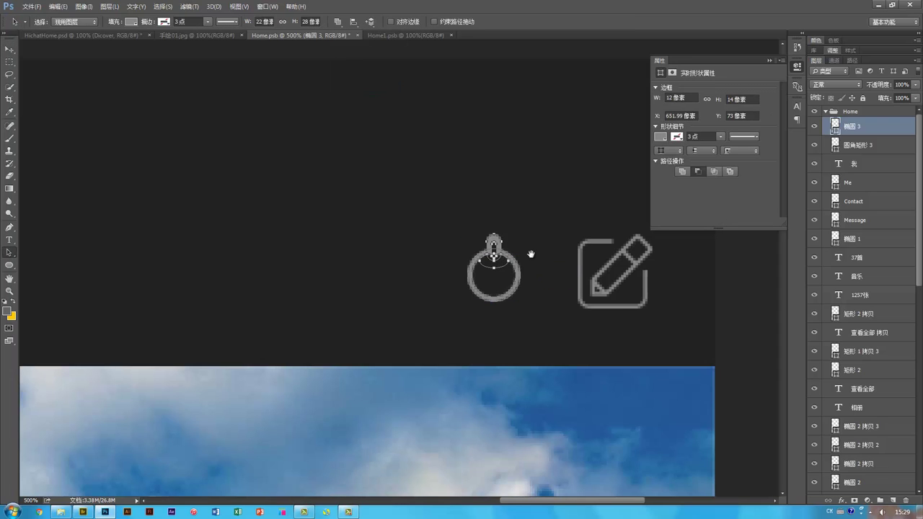
{"action": "left_click_drag", "start_coordinate": [531, 254], "coordinate": [440, 250]}
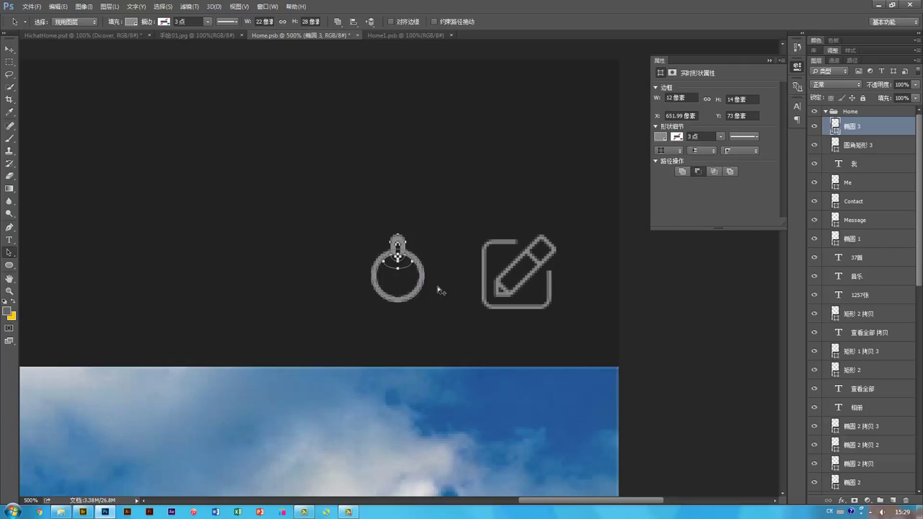
{"action": "key", "text": "ctrl+t"}
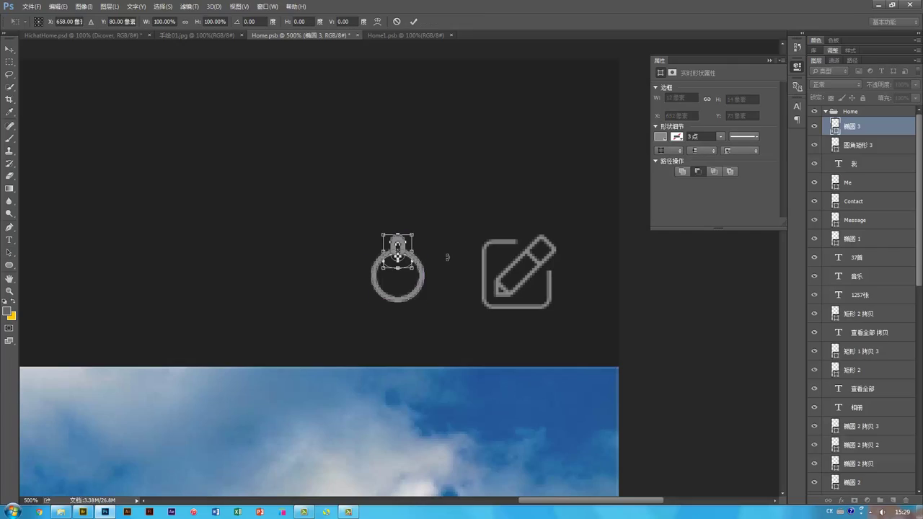
{"action": "key", "text": "ctrl+plus"}
{"action": "key", "text": "ctrl+plus"}
{"action": "key", "text": "ctrl+plus"}
{"action": "key", "text": "ctrl+plus"}
{"action": "key", "text": "ctrl+plus"}
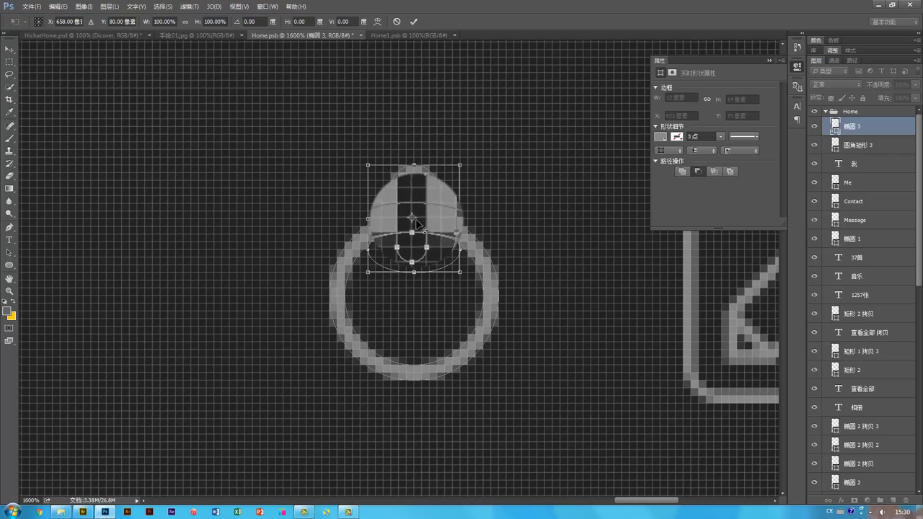
{"action": "left_click_drag", "start_coordinate": [414, 220], "coordinate": [413, 295]}
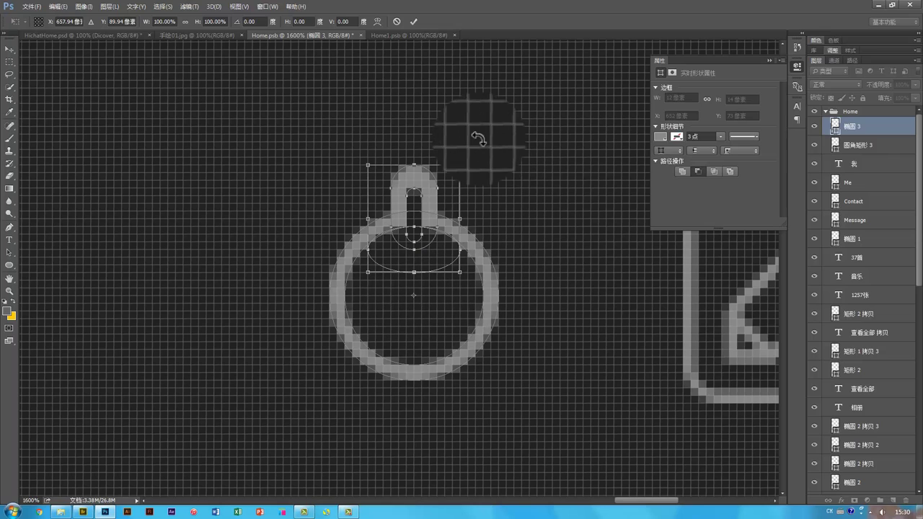
Step: Rotate the tab copy 45° about the ring's center and repeat it around the ring for eight gear teeth
{"action": "left_click_drag", "start_coordinate": [476, 140], "coordinate": [542, 227]}
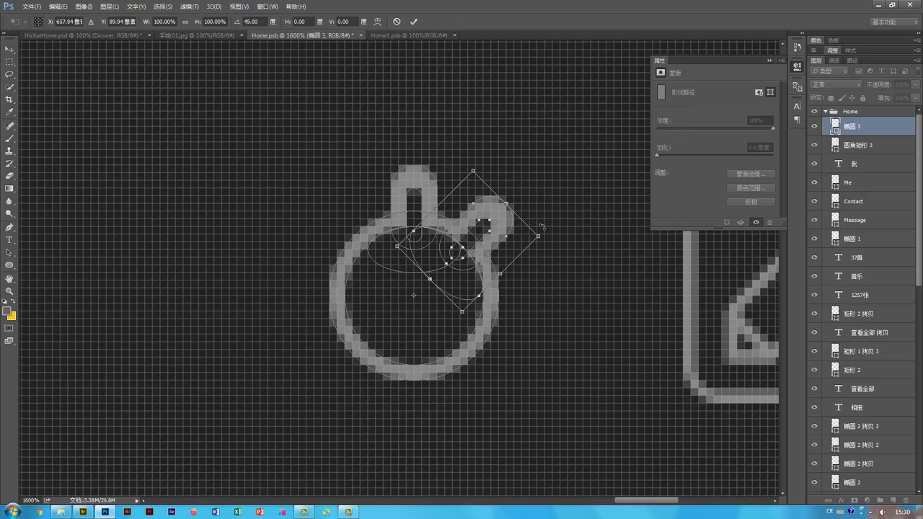
{"action": "key", "text": "Return"}
{"action": "key", "text": "ctrl"}
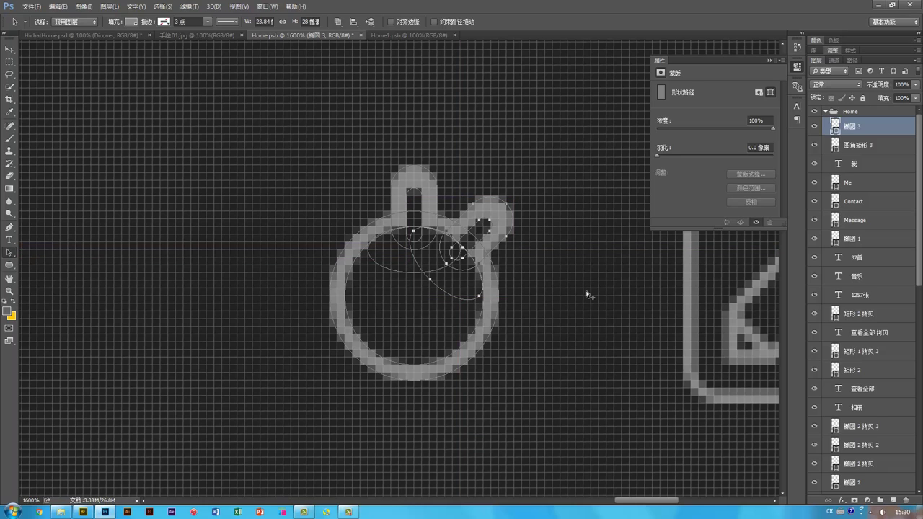
{"action": "key", "text": "ctrl+alt+shift+t"}
{"action": "key", "text": "ctrl+alt+shift+t"}
{"action": "key", "text": "ctrl+alt+shift+t"}
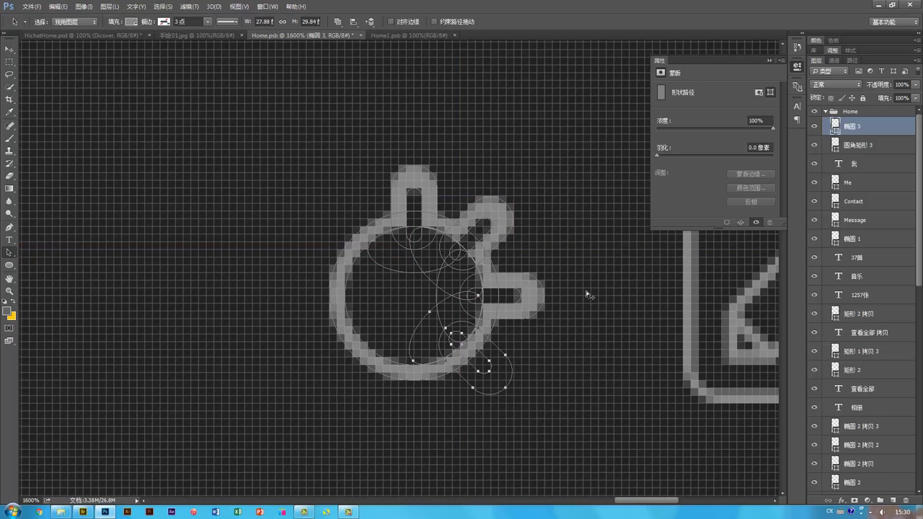
{"action": "key", "text": "ctrl+alt+shift+t"}
{"action": "key", "text": "ctrl+alt+shift+t"}
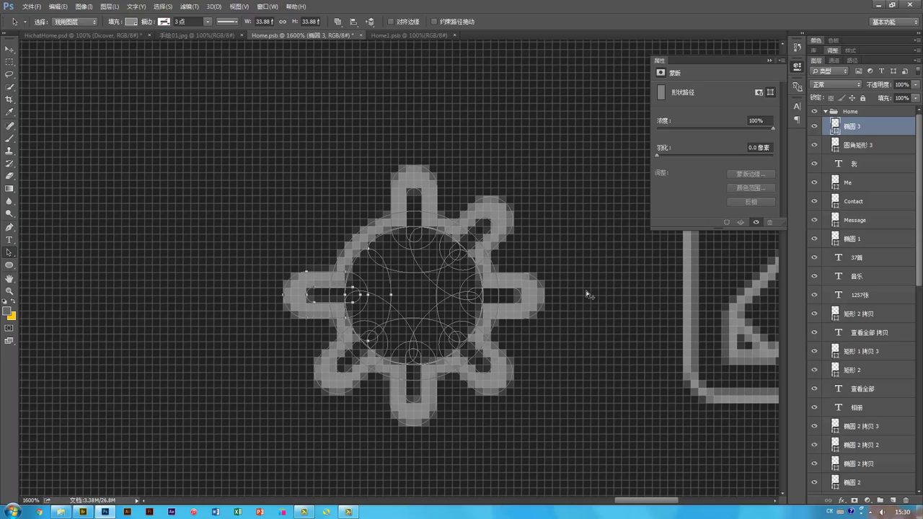
{"action": "key", "text": "ctrl+alt+shift+t"}
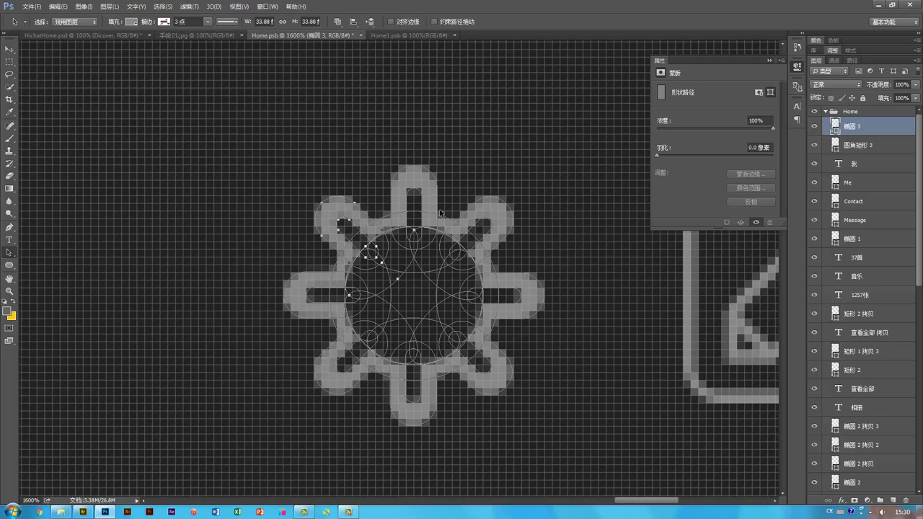
Step: Examine the gear's proportions beside the edit icon at actual size and close up
{"action": "key", "text": "v"}
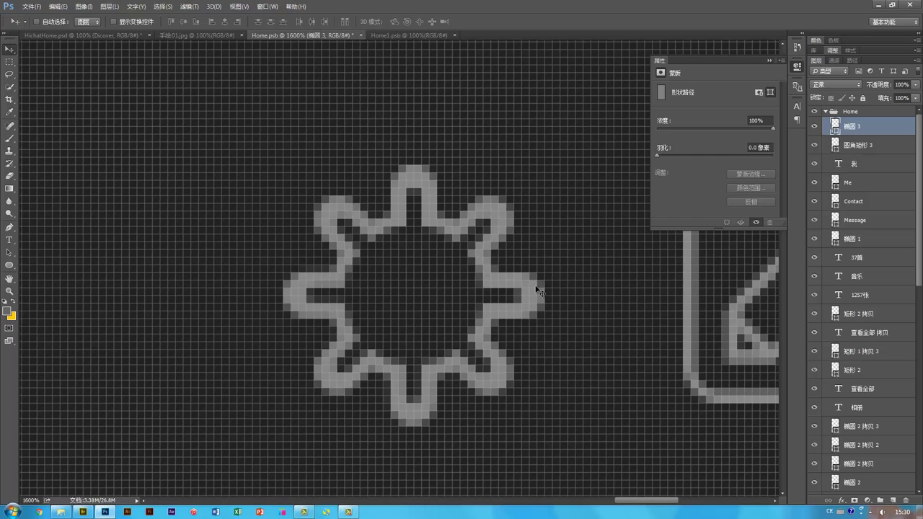
{"action": "key", "text": "ctrl+1"}
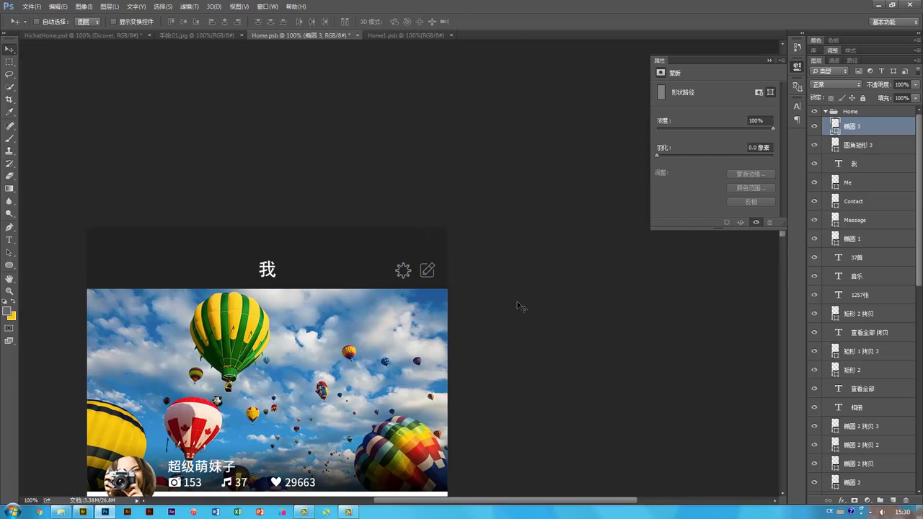
{"action": "key", "text": "ctrl+plus"}
{"action": "key", "text": "ctrl+plus"}
{"action": "key", "text": "ctrl+plus"}
{"action": "key", "text": "ctrl+plus"}
{"action": "key", "text": "ctrl+plus"}
{"action": "key", "text": "ctrl+plus"}
{"action": "key", "text": "ctrl+plus"}
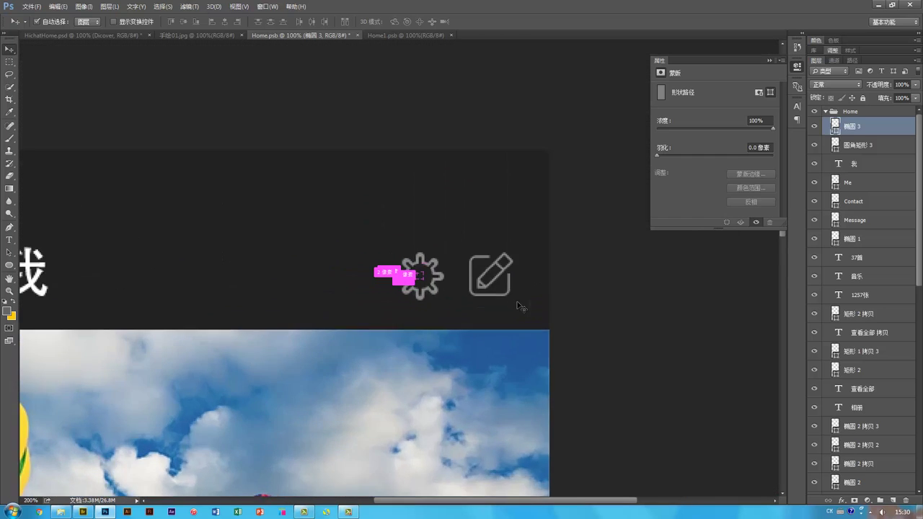
{"action": "key", "text": "ctrl+plus"}
{"action": "key", "text": "ctrl+plus"}
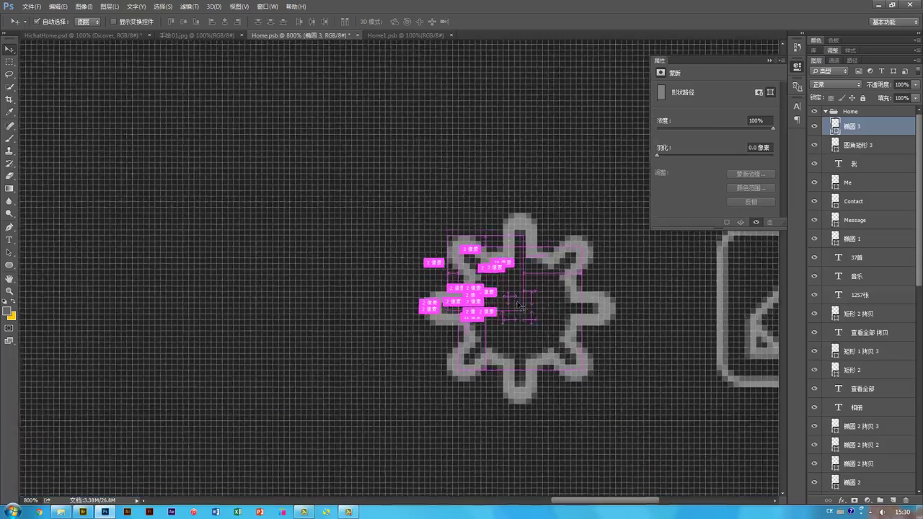
{"action": "left_click_drag", "start_coordinate": [526, 301], "coordinate": [434, 292]}
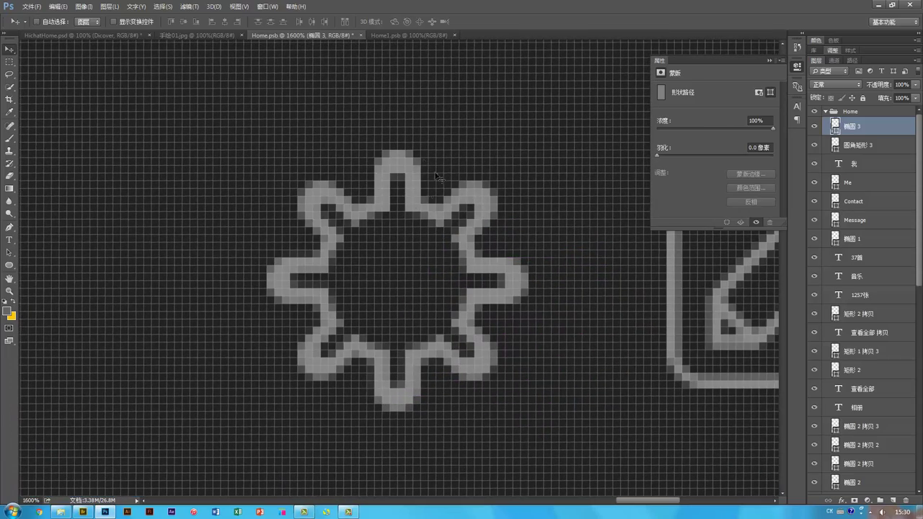
{"action": "key", "text": "ctrl"}
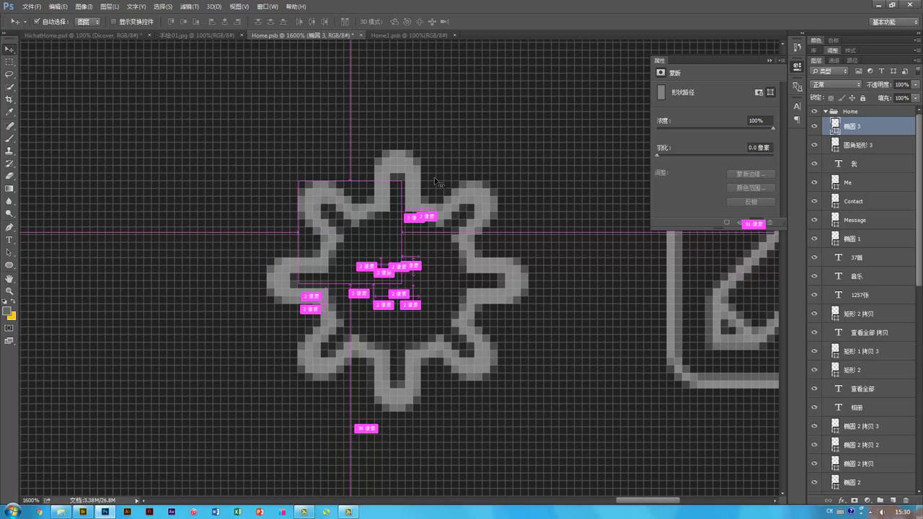
Step: Undo the rotated tab copies back to the single tab on the ring
{"action": "key", "text": "ctrl+alt+z"}
{"action": "key", "text": "ctrl+alt+z"}
{"action": "key", "text": "ctrl+alt+z"}
{"action": "key", "text": "ctrl+alt+z"}
{"action": "key", "text": "ctrl+alt+z"}
{"action": "key", "text": "ctrl+alt+z"}
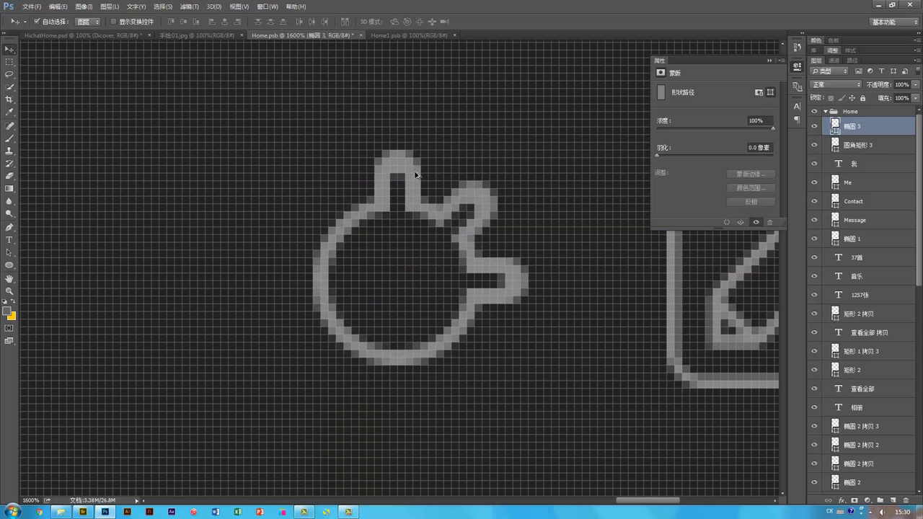
{"action": "key", "text": "ctrl+alt+z"}
Step: Shorten the tab and its slot by lowering their top points 2 px
{"action": "key", "text": "a"}
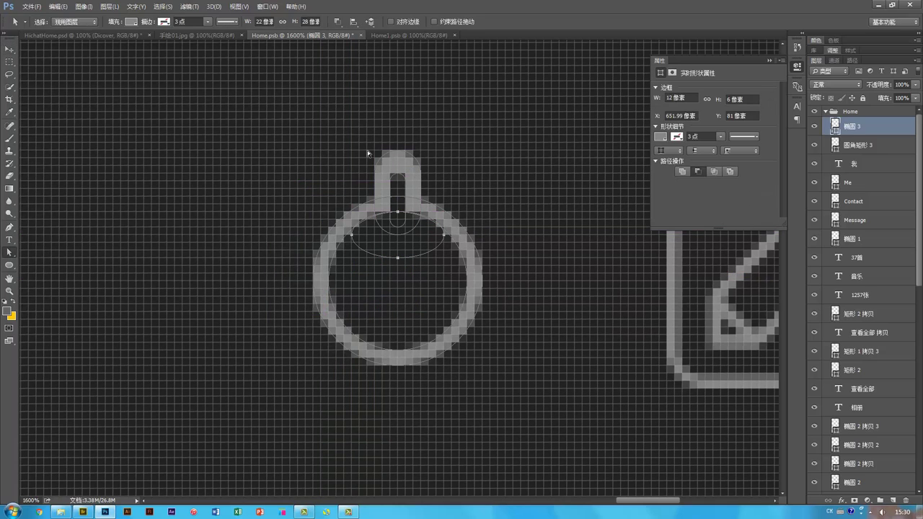
{"action": "left_click_drag", "start_coordinate": [367, 151], "coordinate": [440, 189]}
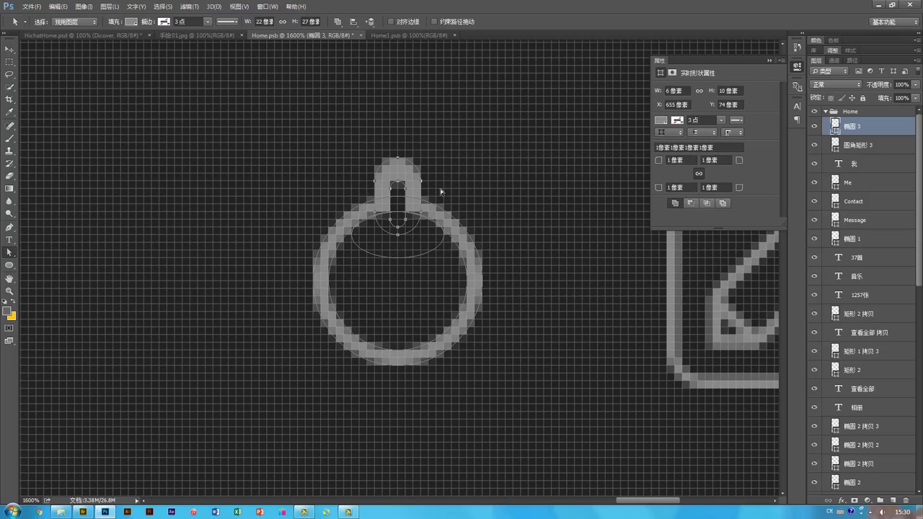
{"action": "key", "text": "v"}
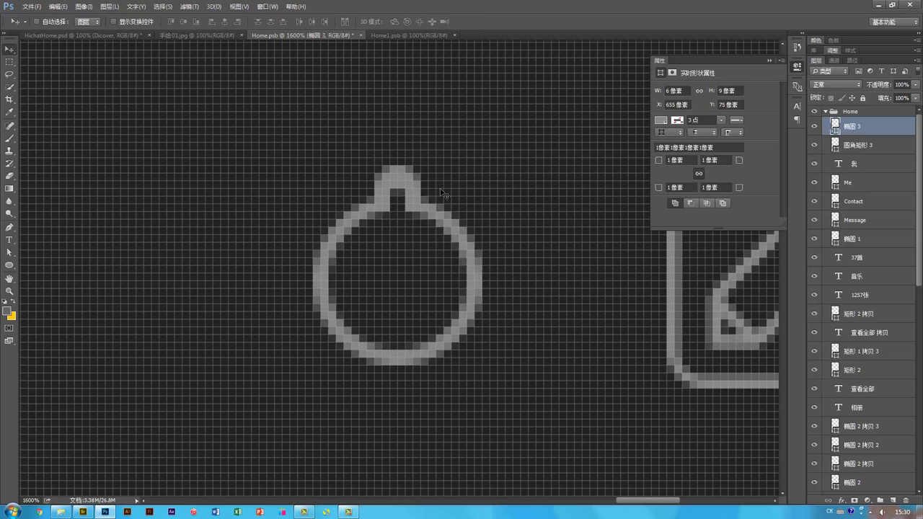
{"action": "key", "text": "a"}
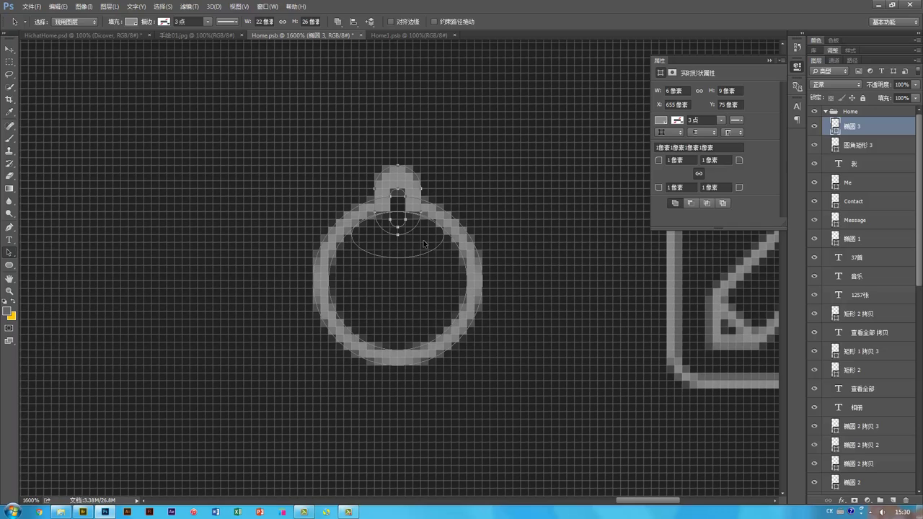
Step: Try to rotate the shortened tab shapes about 45° around the ring's center, and undo the rotation
{"action": "left_click", "coordinate": [429, 248]}
{"action": "key", "text": "ctrl+t"}
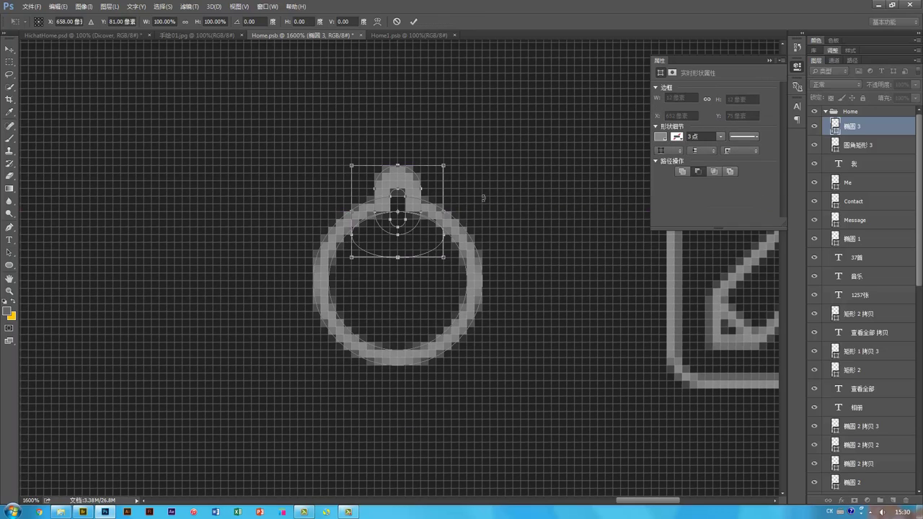
{"action": "left_click_drag", "start_coordinate": [476, 138], "coordinate": [481, 153]}
{"action": "key", "text": "Escape"}
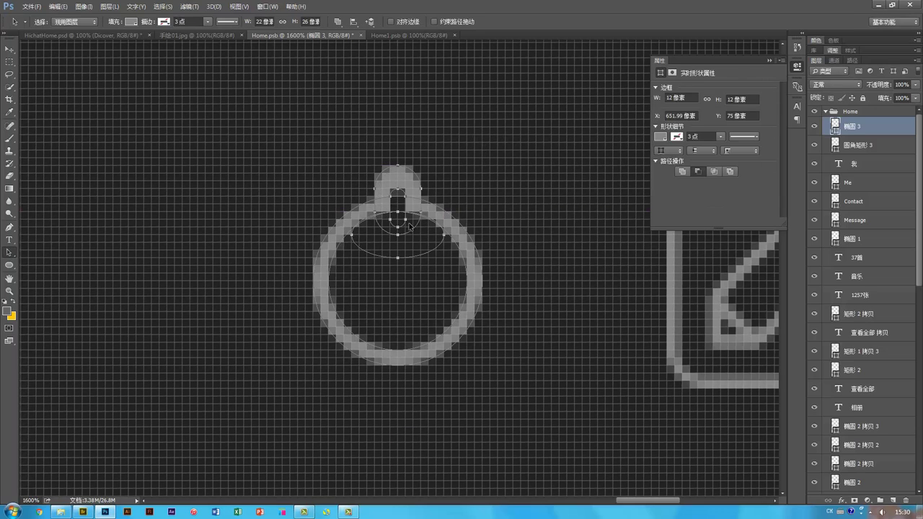
{"action": "key", "text": "ctrl+t"}
{"action": "left_click_drag", "start_coordinate": [398, 212], "coordinate": [402, 283]}
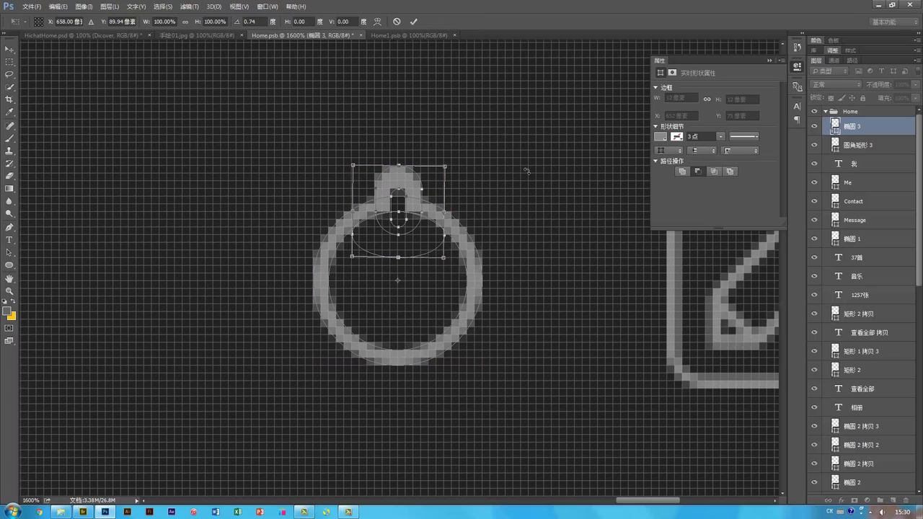
{"action": "left_click_drag", "start_coordinate": [529, 172], "coordinate": [565, 252]}
{"action": "key", "text": "Return"}
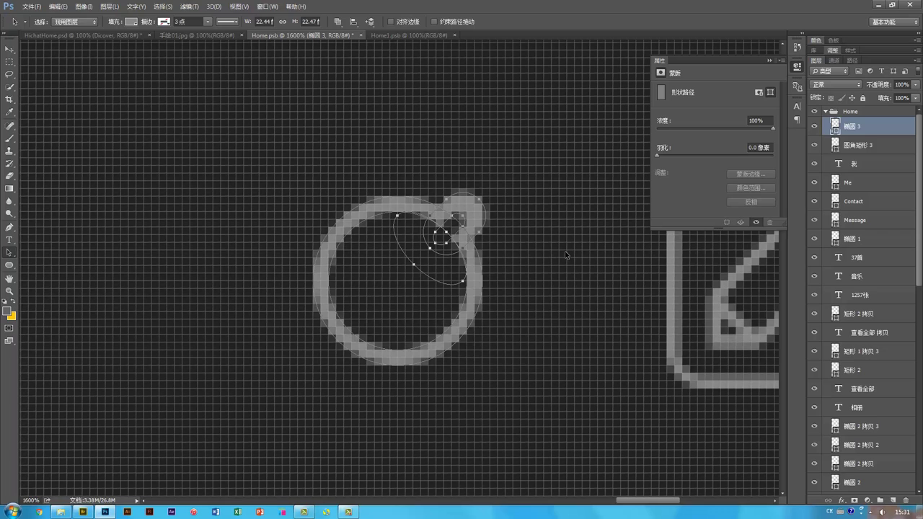
{"action": "key", "text": "ctrl+t"}
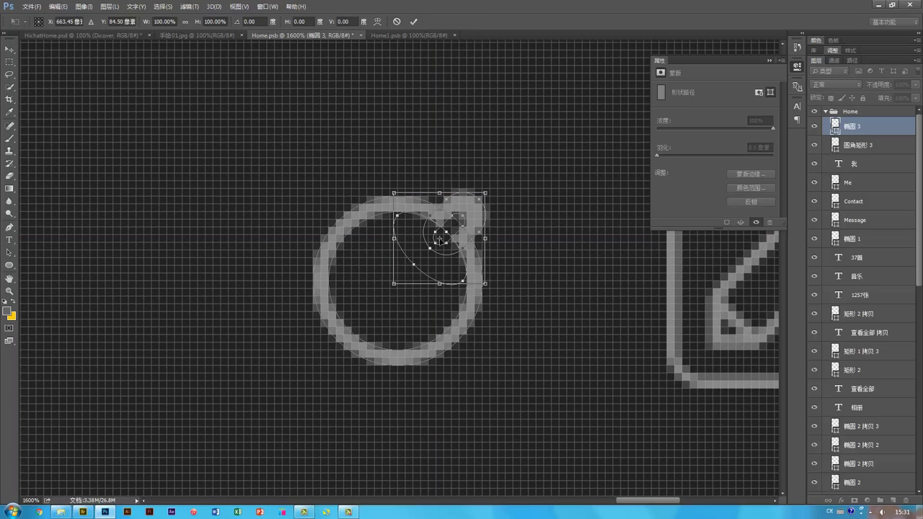
{"action": "left_click_drag", "start_coordinate": [438, 245], "coordinate": [432, 252]}
{"action": "key", "text": "Escape"}
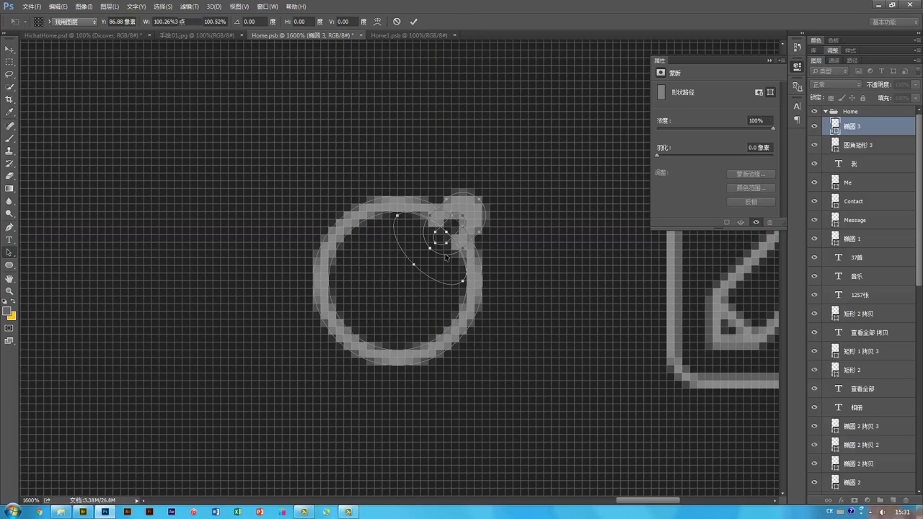
{"action": "key", "text": "ctrl+z"}
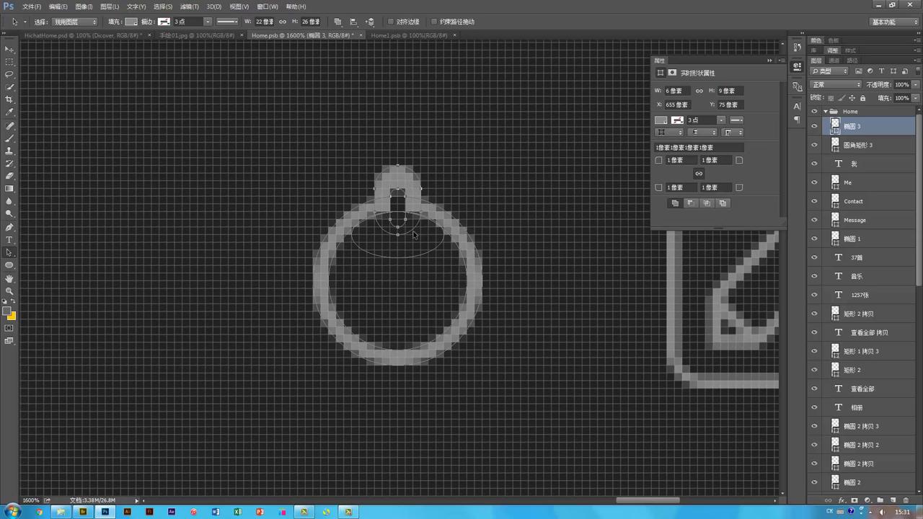
Step: Select the shortened tab, slot and subtracting ellipse, and rotate a copy of them about 45° around the ring's center
{"action": "left_click", "coordinate": [426, 236]}
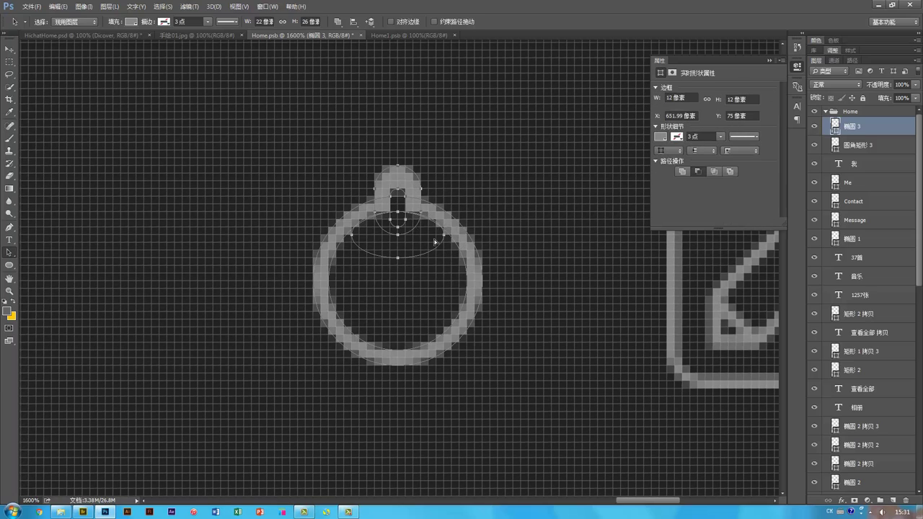
{"action": "key", "text": "ctrl+z"}
{"action": "key", "text": "ctrl+z"}
{"action": "left_click", "coordinate": [415, 235]}
{"action": "left_click", "coordinate": [406, 198]}
{"action": "left_click", "coordinate": [412, 244]}
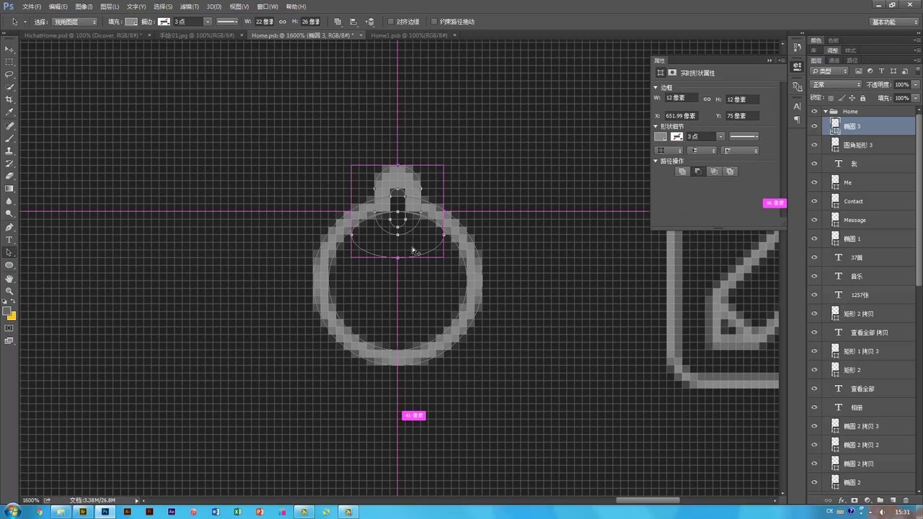
{"action": "key", "text": "ctrl+t"}
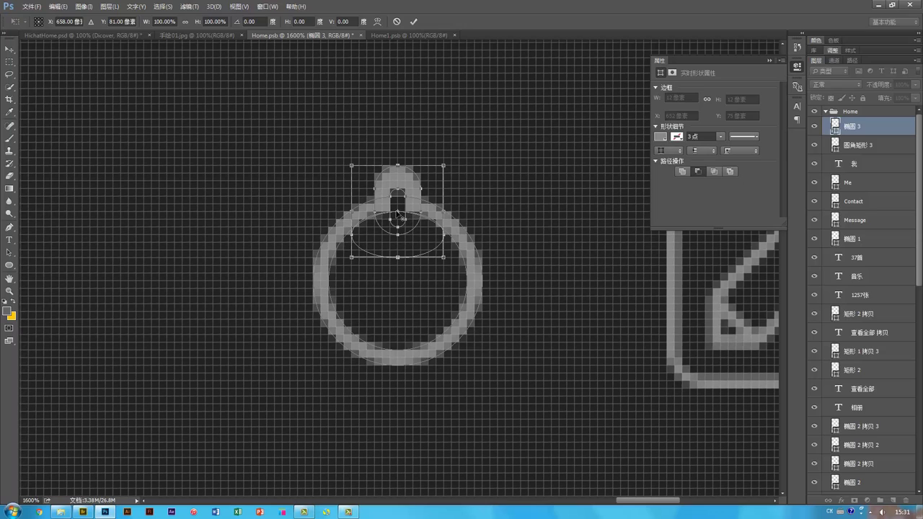
{"action": "left_click_drag", "start_coordinate": [397, 217], "coordinate": [401, 284]}
{"action": "left_click_drag", "start_coordinate": [485, 133], "coordinate": [541, 259]}
{"action": "key", "text": "Return"}
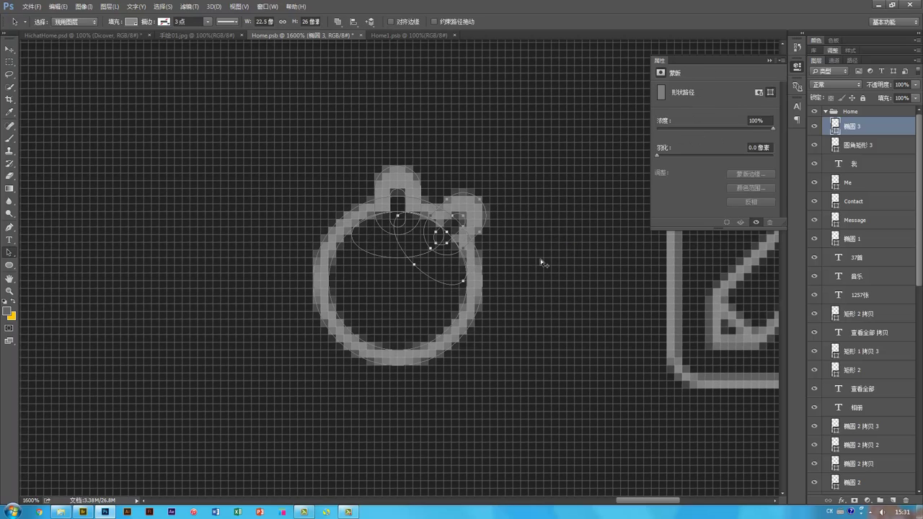
Step: Repeat the rotated copy six more times around the ring to complete the eight gear teeth
{"action": "key", "text": "ctrl+alt+shift+t"}
{"action": "key", "text": "ctrl+alt+shift+t"}
{"action": "key", "text": "ctrl+alt+shift+t"}
{"action": "key", "text": "ctrl+alt+shift+t"}
{"action": "key", "text": "ctrl+alt+shift+t"}
{"action": "key", "text": "ctrl+alt+shift+t"}
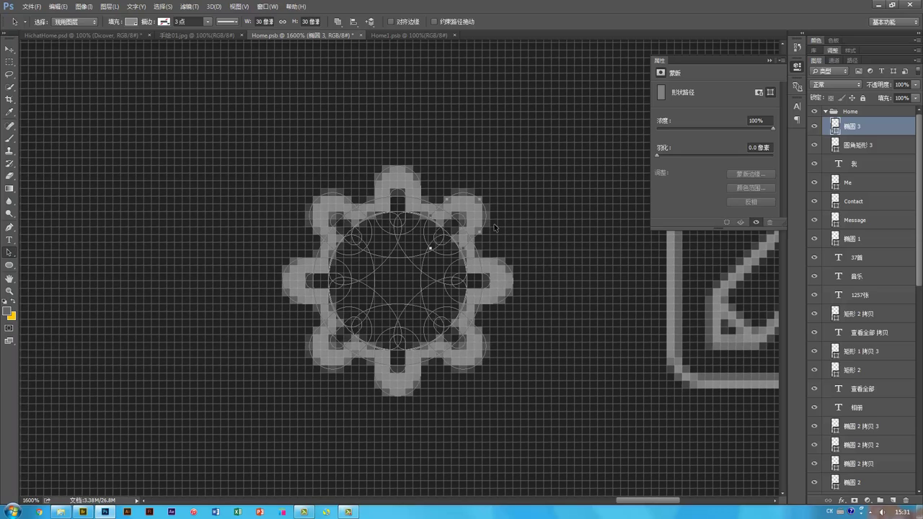
Step: Add a small ring at the gear's center, with a subtracted 6 × 6 px circle as its hole
{"action": "key", "text": "v"}
{"action": "key", "text": "ctrl+1"}
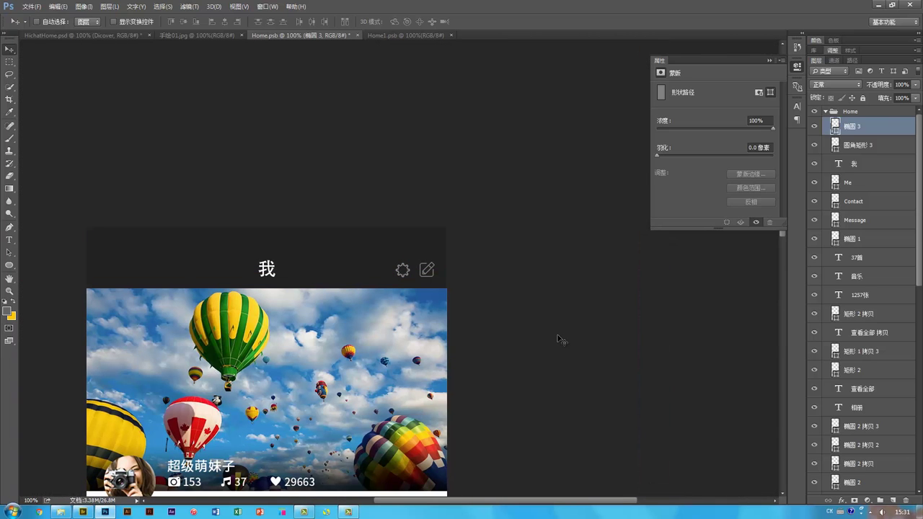
{"action": "key", "text": "ctrl+plus"}
{"action": "key", "text": "ctrl+plus"}
{"action": "key", "text": "ctrl+plus"}
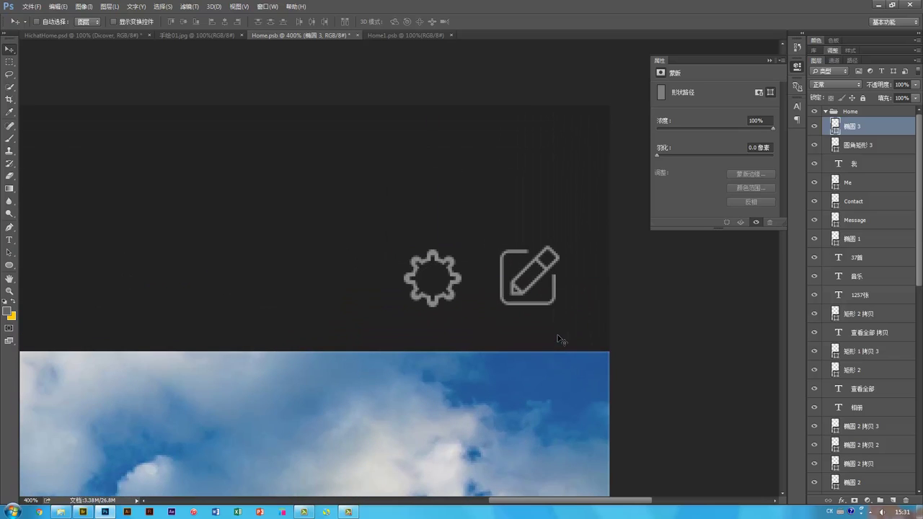
{"action": "key", "text": "ctrl+plus"}
{"action": "key", "text": "ctrl+plus"}
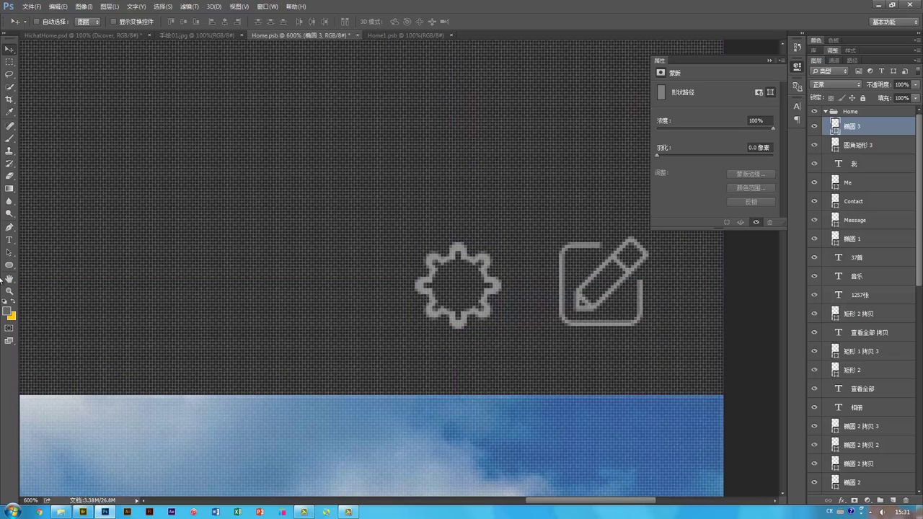
{"action": "left_click", "coordinate": [9, 265]}
{"action": "left_click_drag", "start_coordinate": [455, 278], "coordinate": [465, 294]}
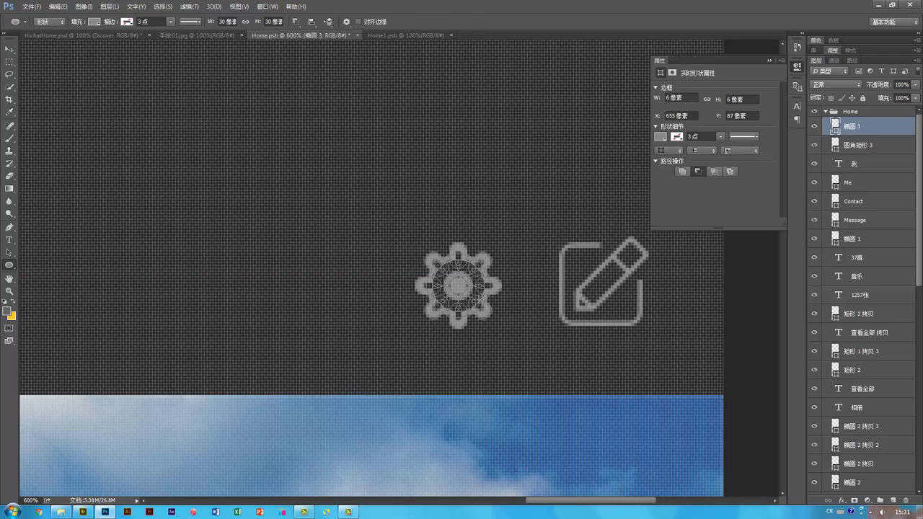
Step: Scale the gear icon up slightly beside the edit icon
{"action": "key", "text": "v"}
{"action": "key", "text": "ctrl+1"}
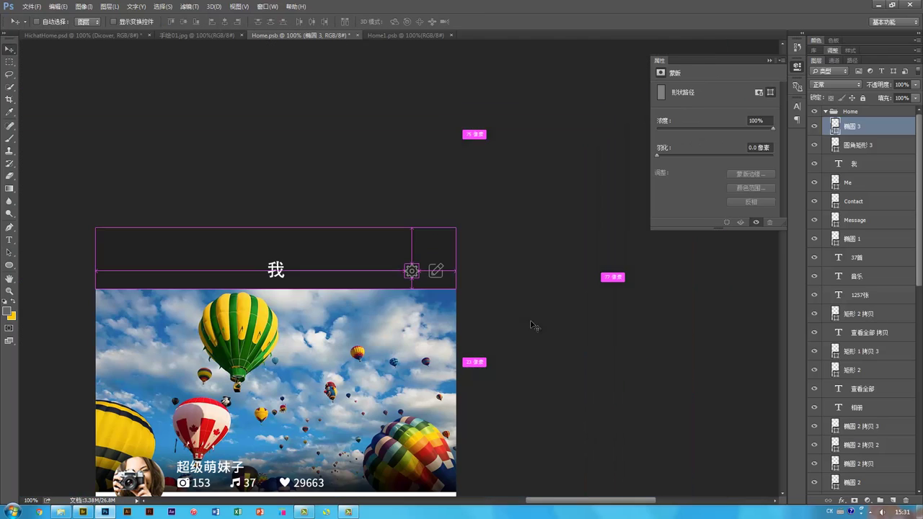
{"action": "left_click_drag", "start_coordinate": [396, 334], "coordinate": [439, 285]}
{"action": "key", "text": "ctrl+plus"}
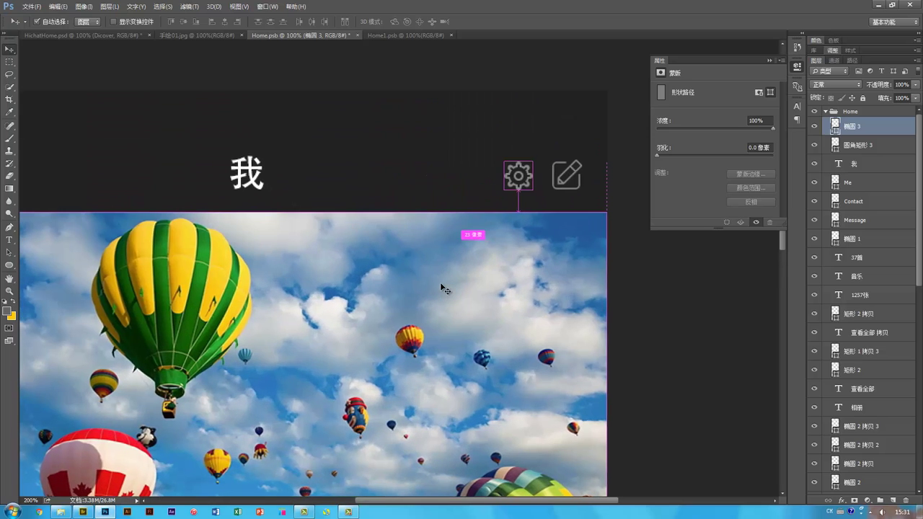
{"action": "left_click_drag", "start_coordinate": [515, 198], "coordinate": [373, 257]}
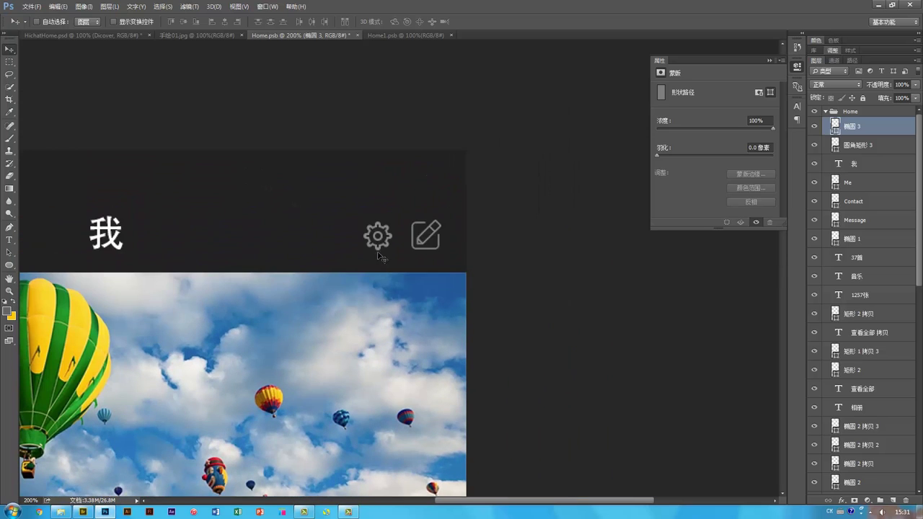
{"action": "key", "text": "ctrl+t"}
{"action": "key", "text": "Return"}
{"action": "key", "text": "ctrl+t"}
{"action": "left_click_drag", "start_coordinate": [394, 218], "coordinate": [397, 219]}
{"action": "key", "text": "Return"}
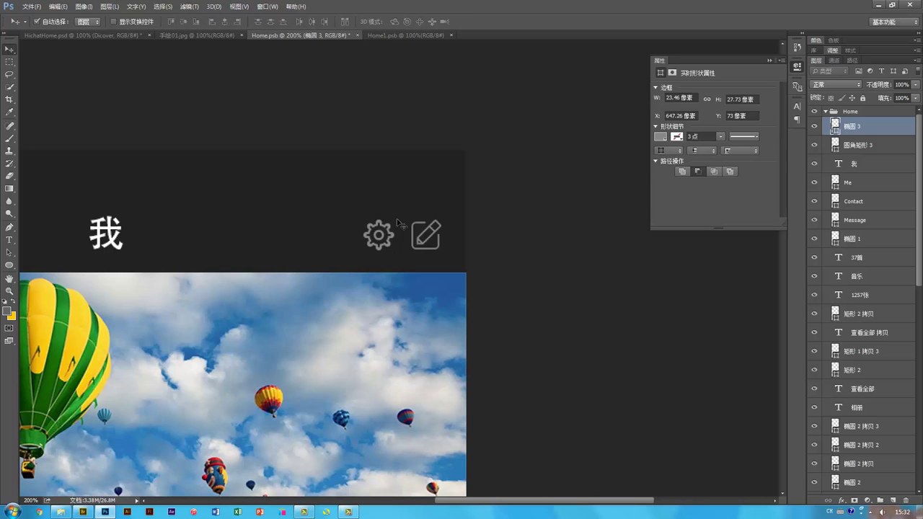
Step: Move the gear icon to the left end of the header, level with the edit icon, and check the whole page
{"action": "key", "text": "ctrl"}
{"action": "key", "text": "ctrl+minus"}
{"action": "left_click_drag", "start_coordinate": [326, 335], "coordinate": [390, 233]}
{"action": "left_click_drag", "start_coordinate": [504, 162], "coordinate": [230, 161]}
{"action": "left_click_drag", "start_coordinate": [365, 406], "coordinate": [382, 329]}
{"action": "key", "text": "ctrl"}
{"action": "key", "text": "ctrl+minus"}
{"action": "key", "text": "ctrl+minus"}
{"action": "key", "text": "ctrl+minus"}
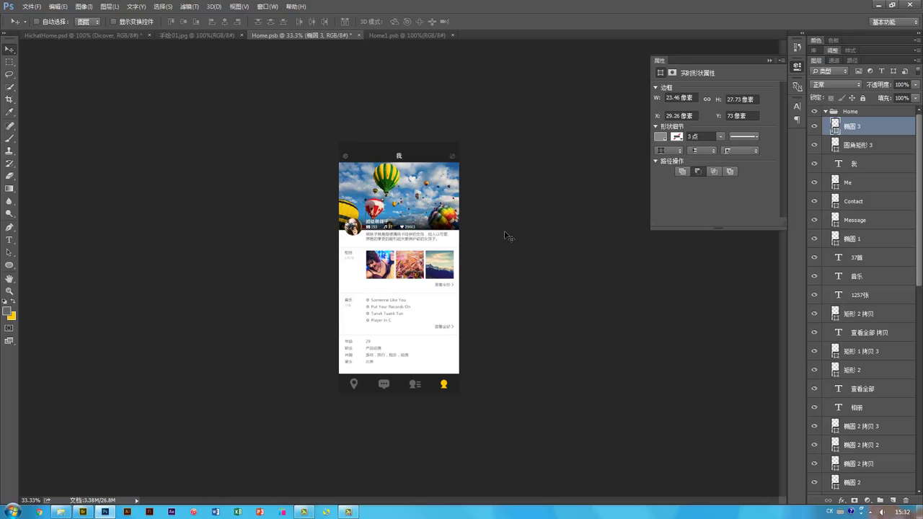
{"action": "key", "text": "ctrl+equal"}
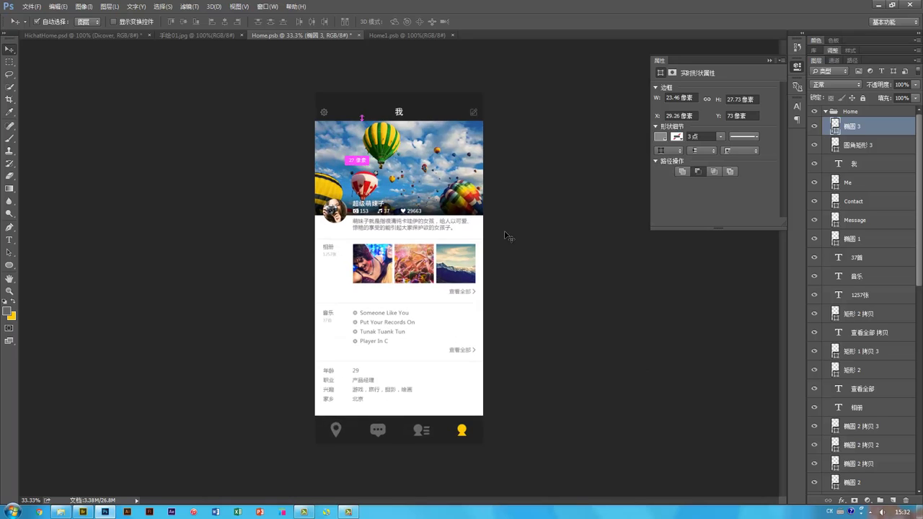